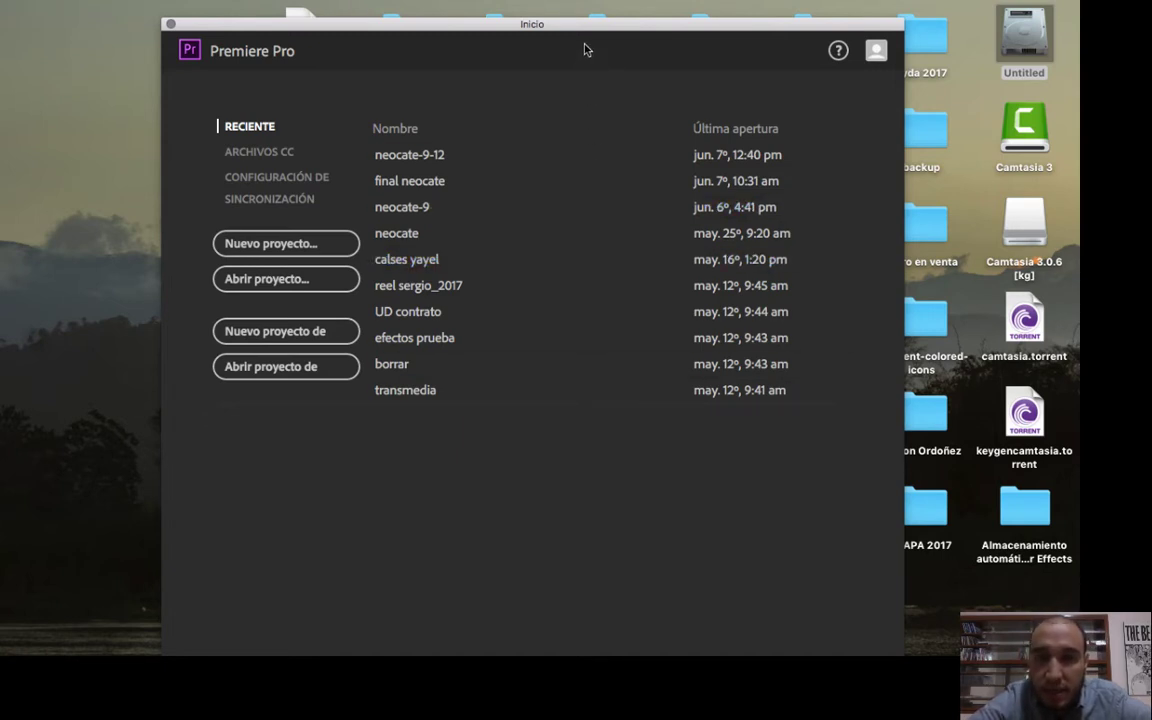
# Reposition the start window near the upper edge of the display and start a new project.
pyautogui.moveTo(576, 26); pyautogui.dragTo(578, 14)
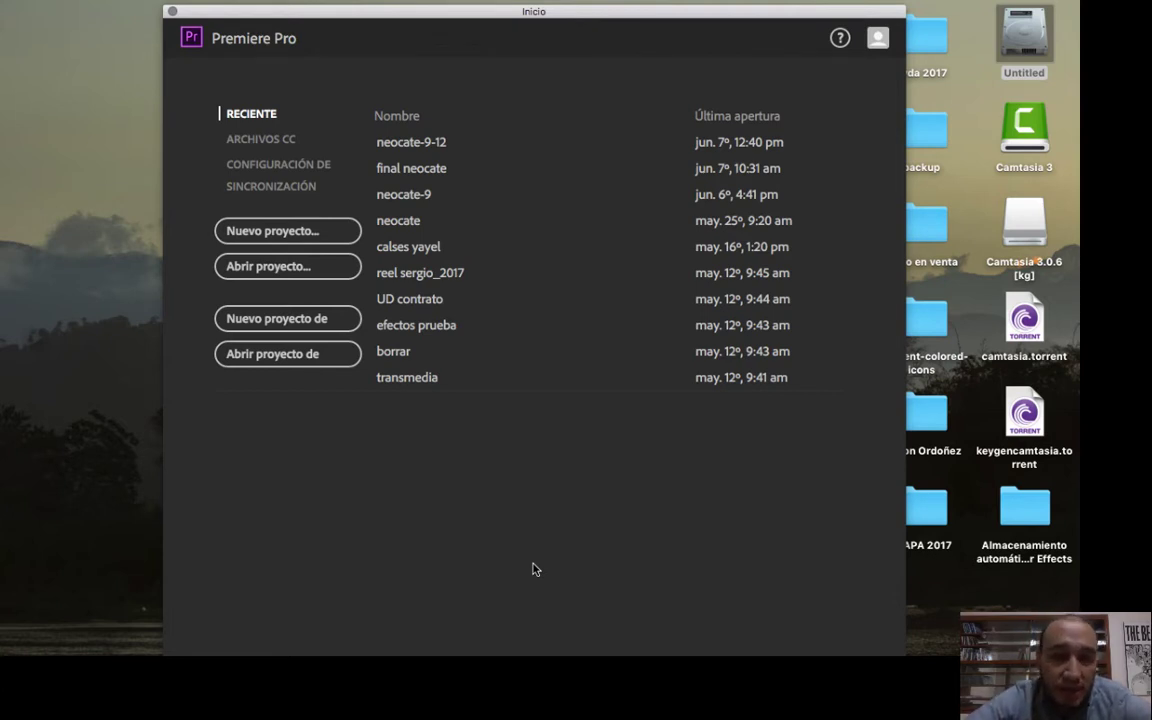
pyautogui.moveTo(567, 8)
pyautogui.mouseDown()
pyautogui.moveTo(585, 10)
pyautogui.moveTo(554, 3)
pyautogui.mouseUp()
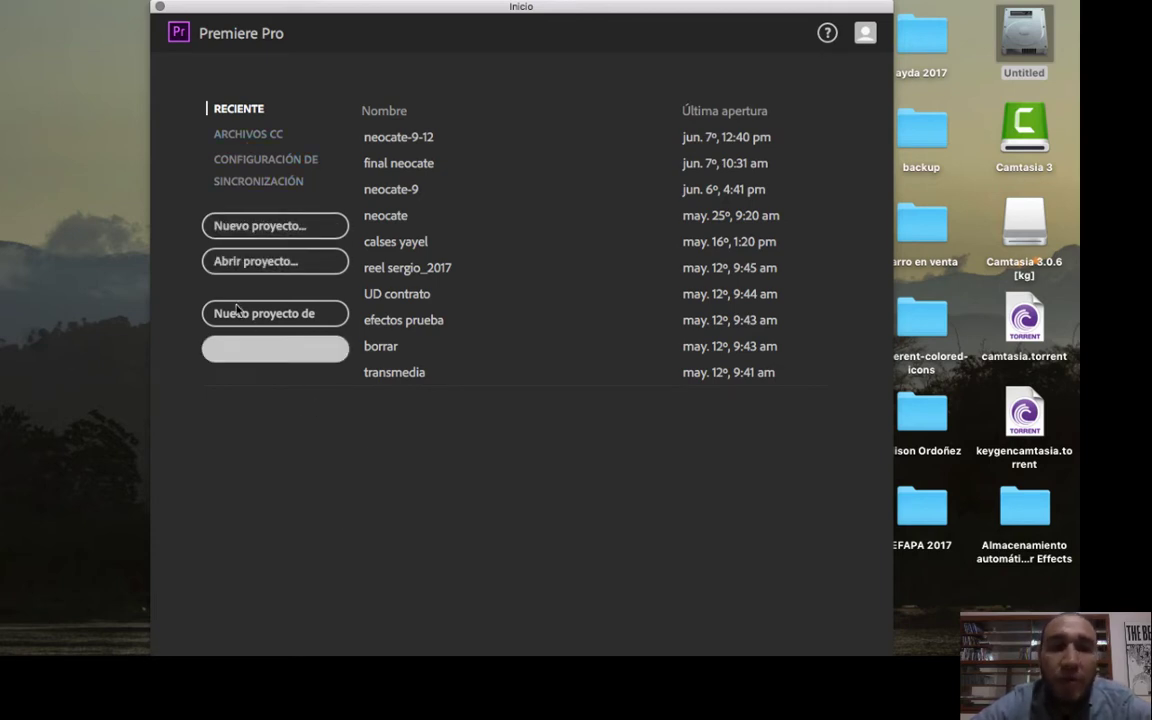
pyautogui.click(292, 234)
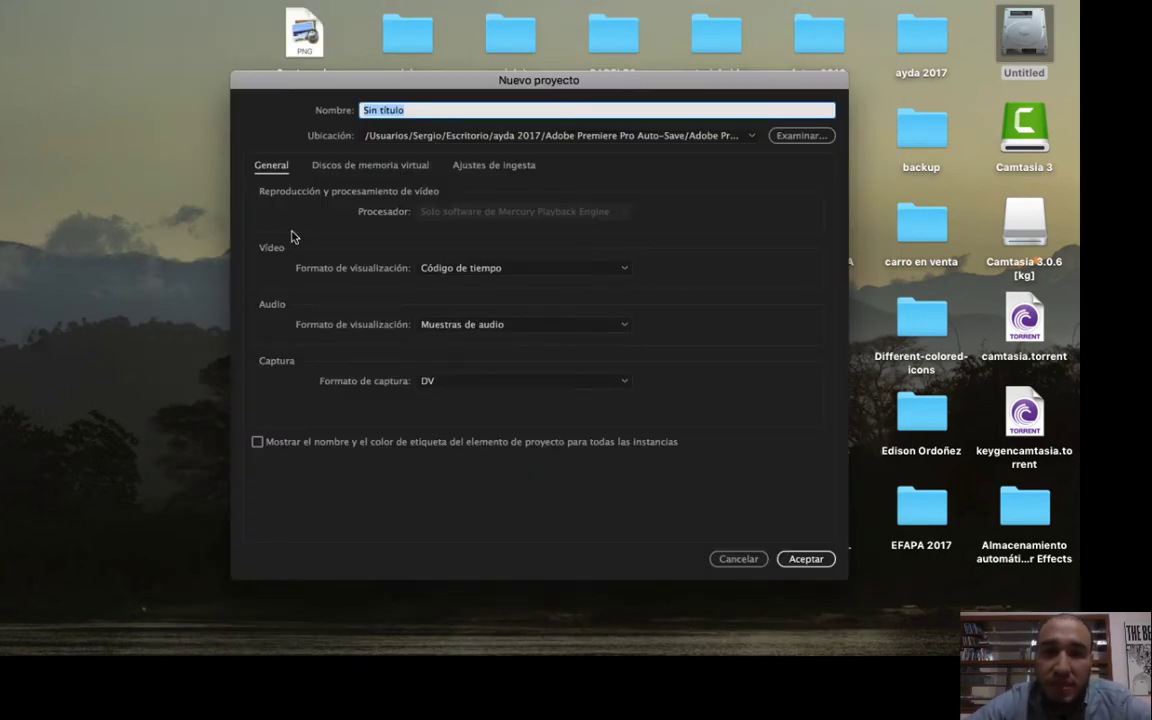
# Create a folder named Seminario in the user's home folder and choose it as the project location.
pyautogui.click(797, 140)
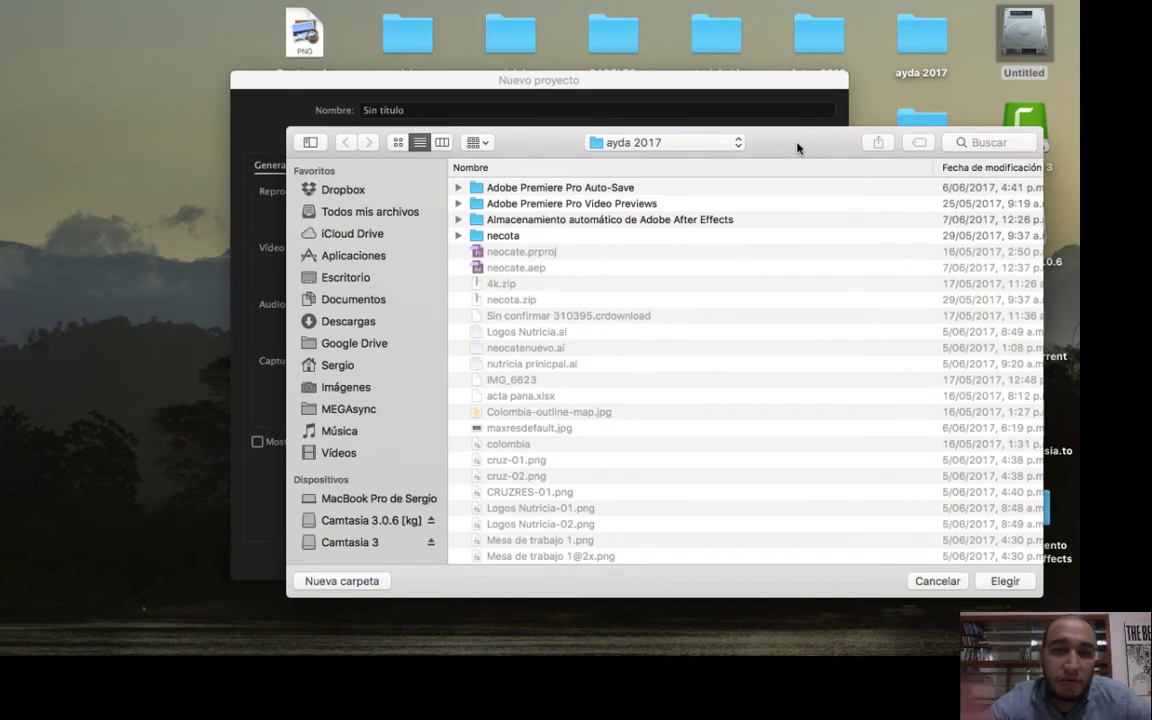
pyautogui.moveTo(530, 150); pyautogui.dragTo(495, 103)
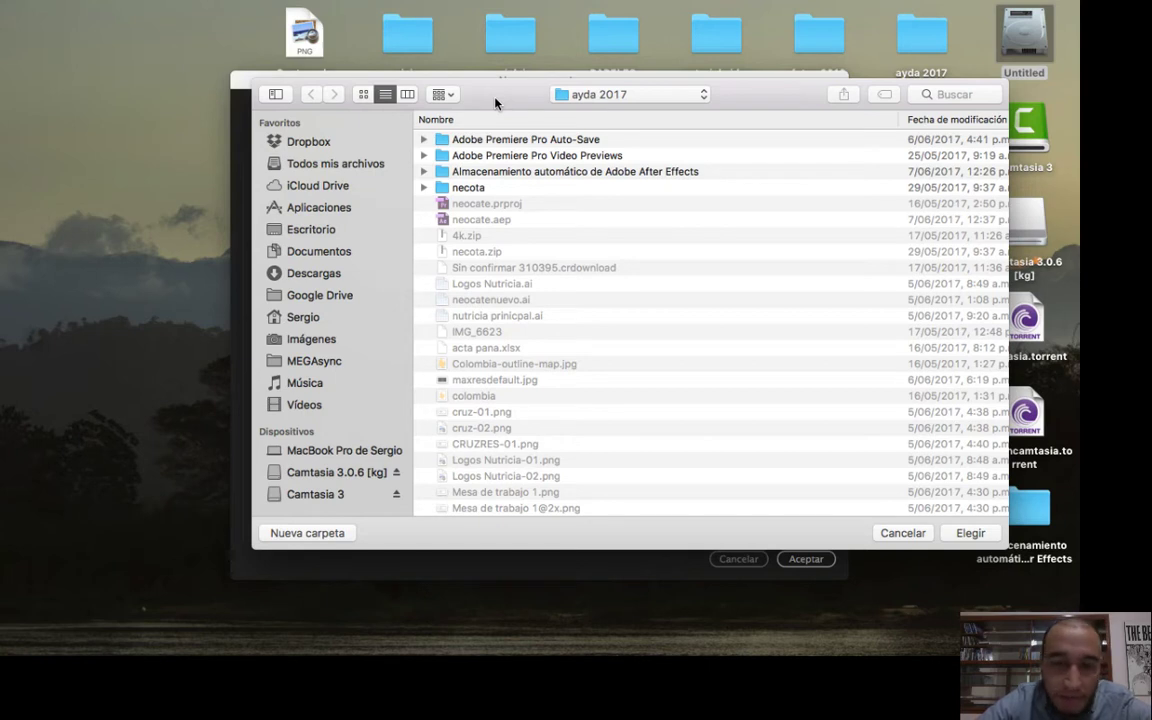
pyautogui.moveTo(494, 98); pyautogui.dragTo(481, 95)
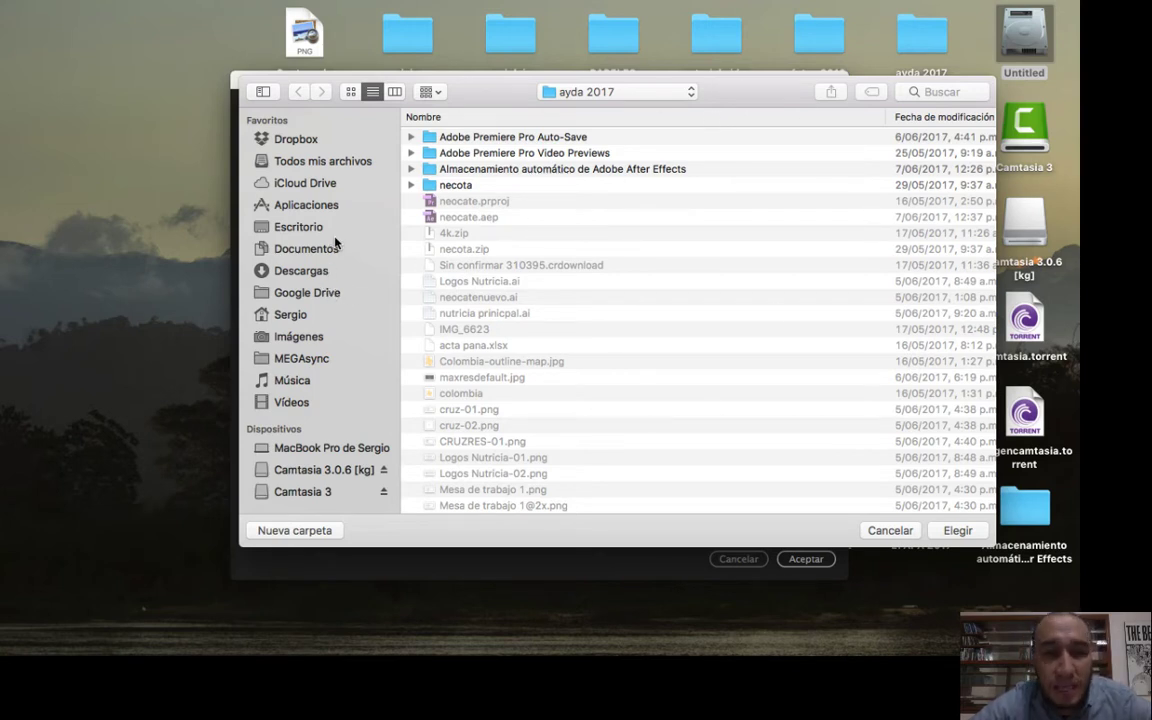
pyautogui.click(297, 317)
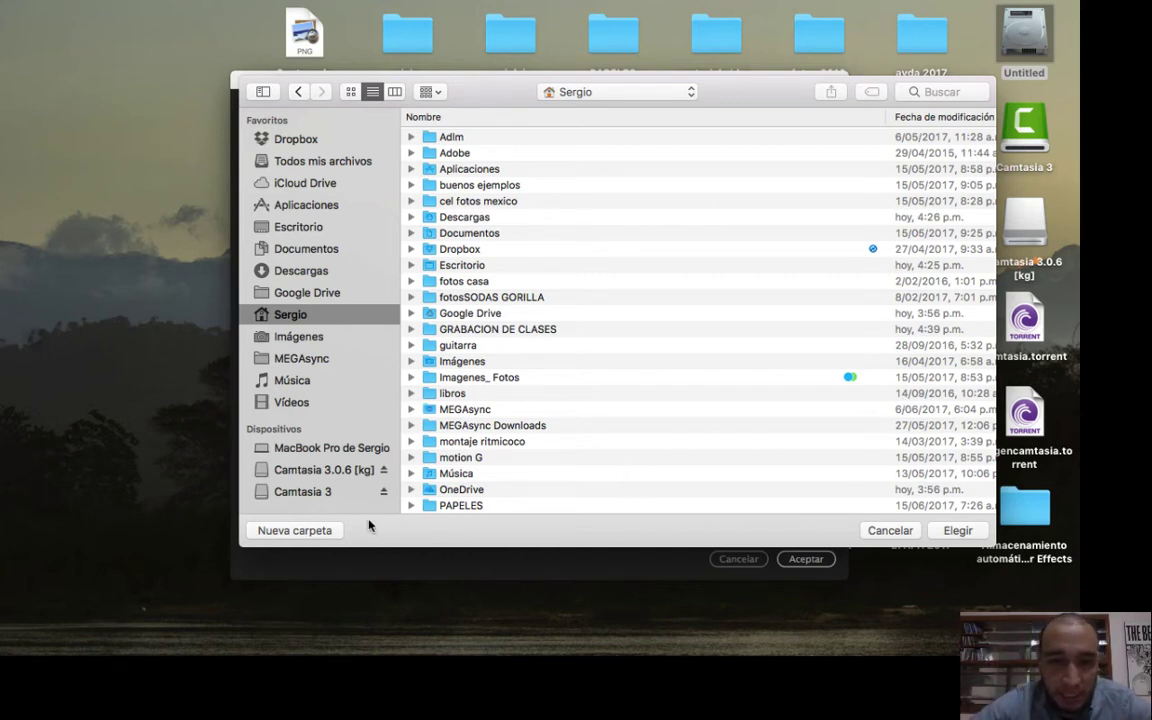
pyautogui.click(295, 530)
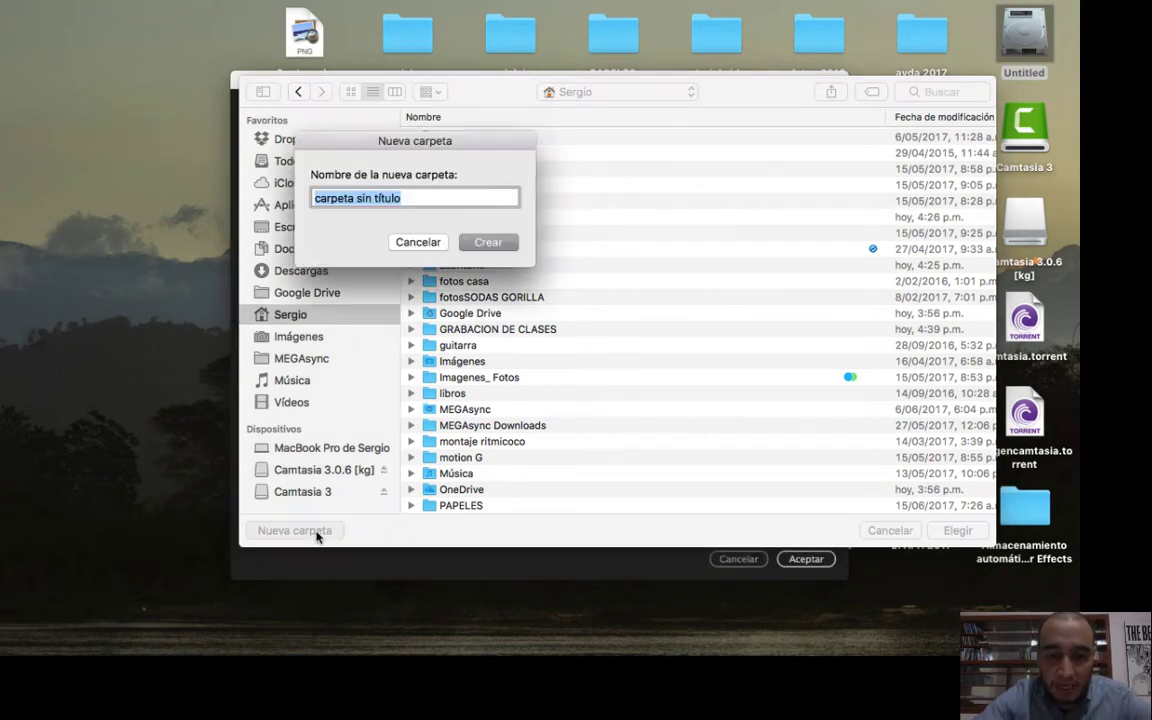
pyautogui.write('Semina')
pyautogui.write('rio')
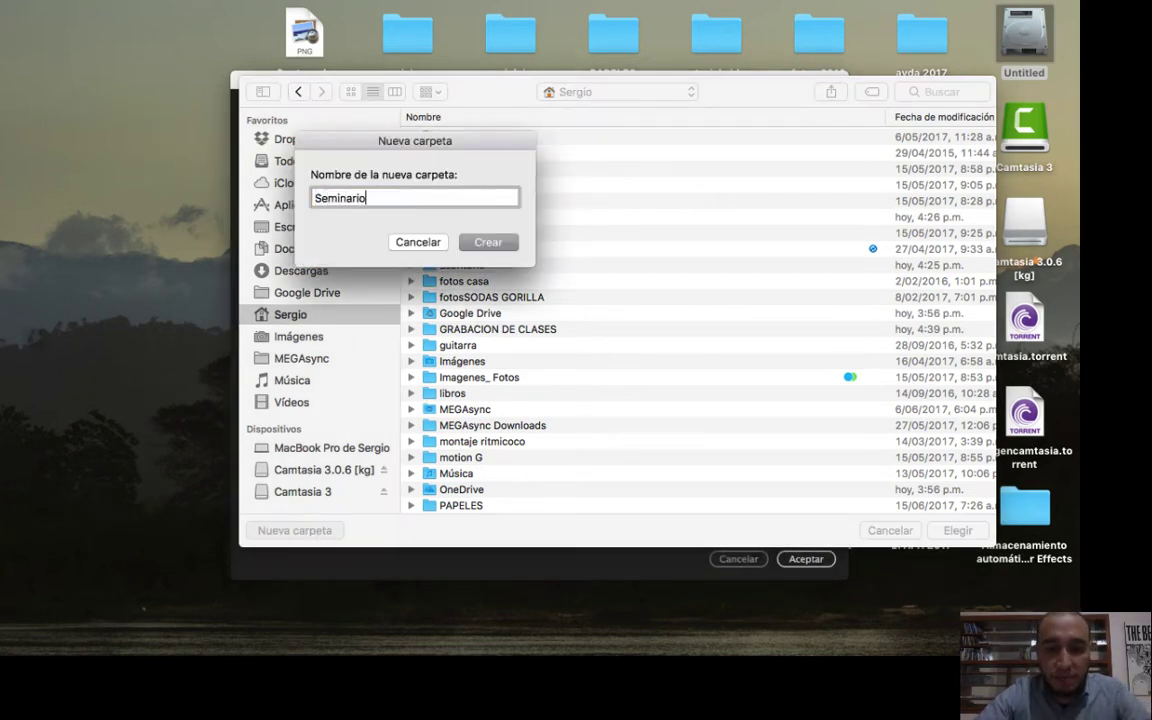
pyautogui.click(490, 243)
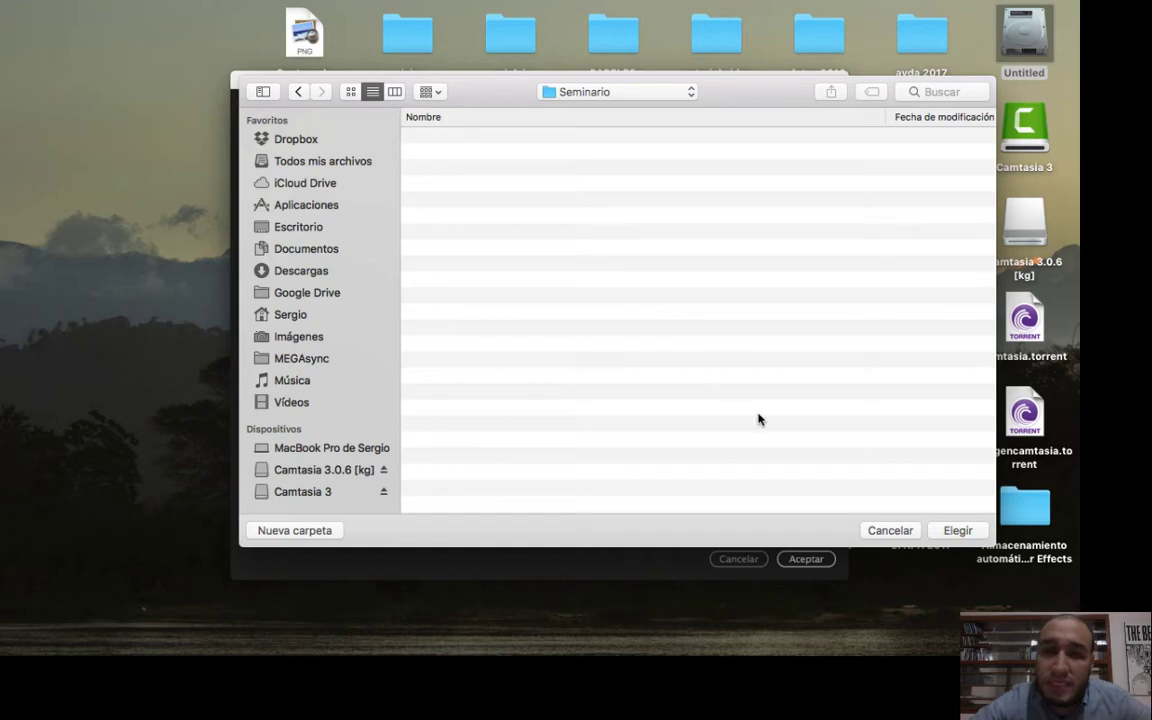
pyautogui.click(957, 532)
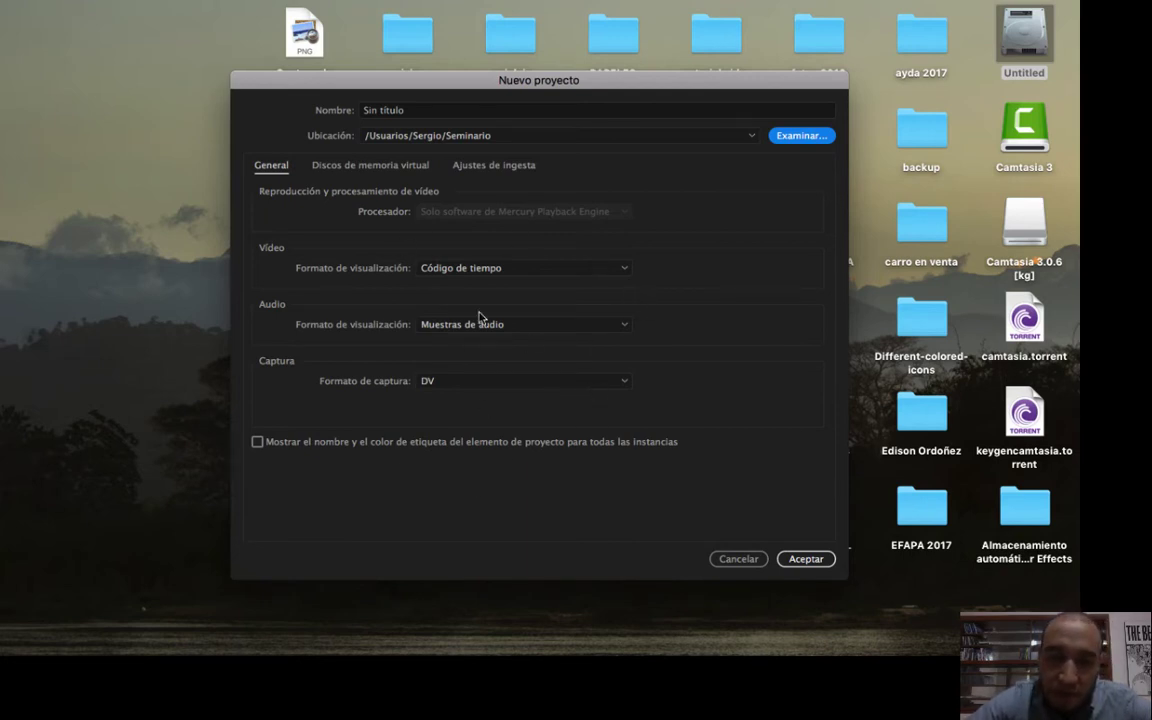
# Select Código de tiempo as the video display format and Muestras de audio as the audio display format.
pyautogui.click(627, 270)
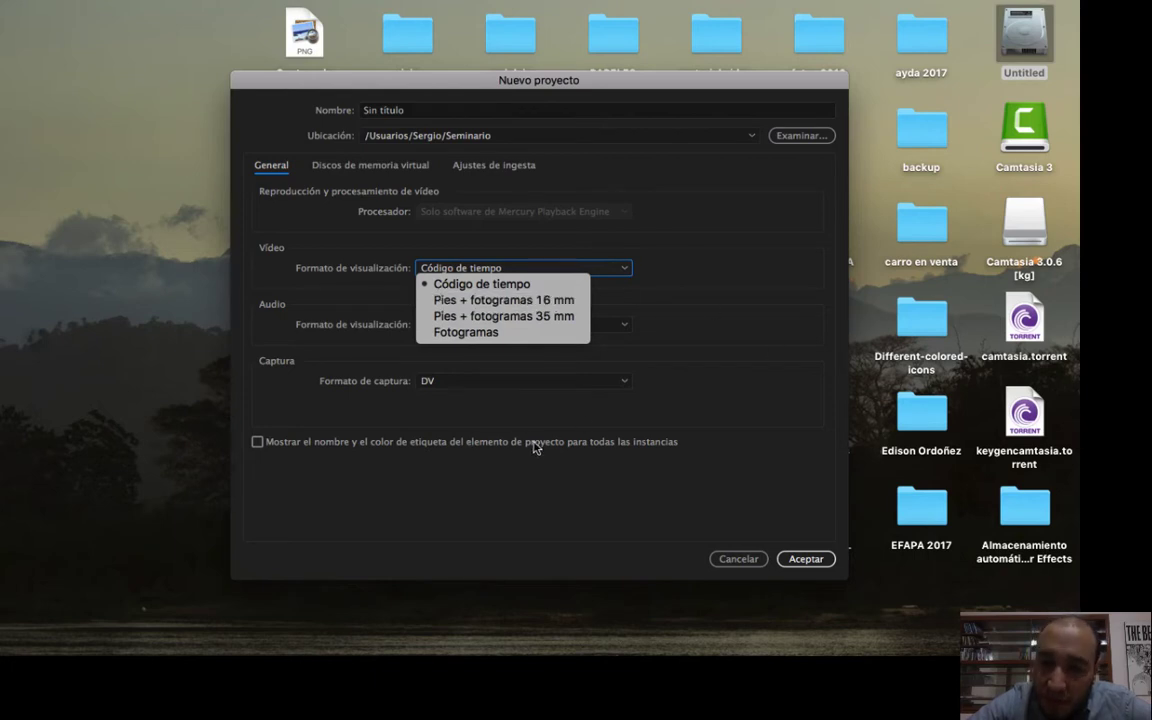
pyautogui.click(545, 285)
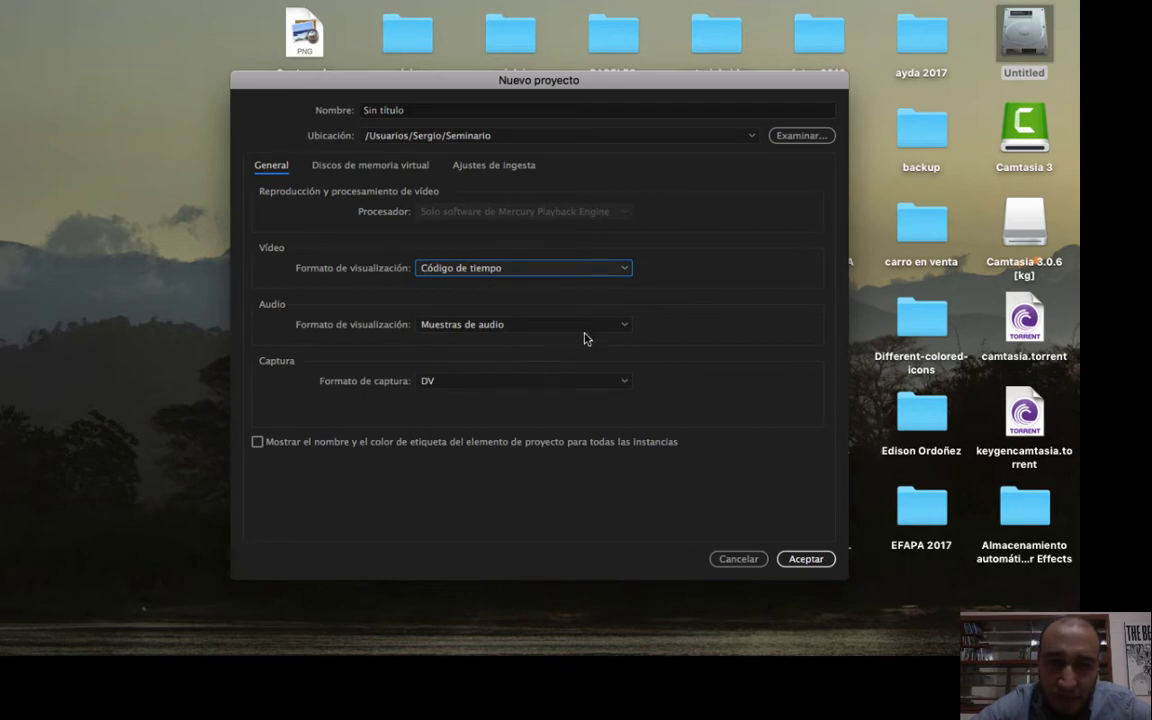
pyautogui.click(586, 335)
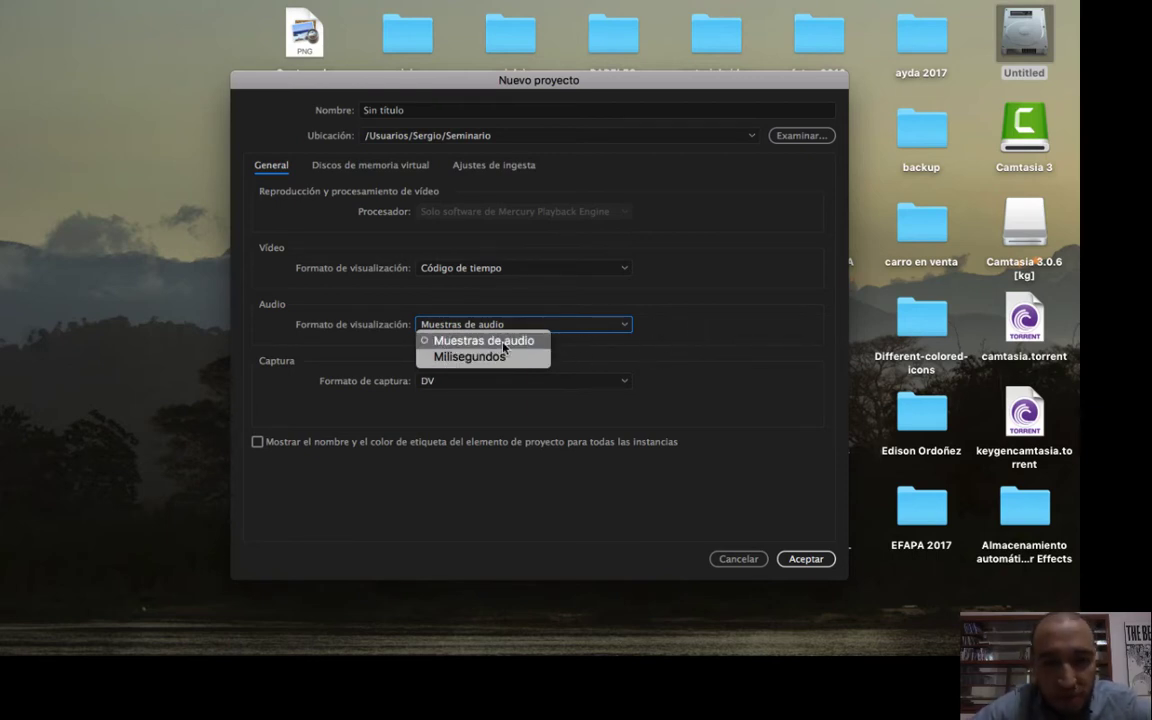
pyautogui.click(445, 341)
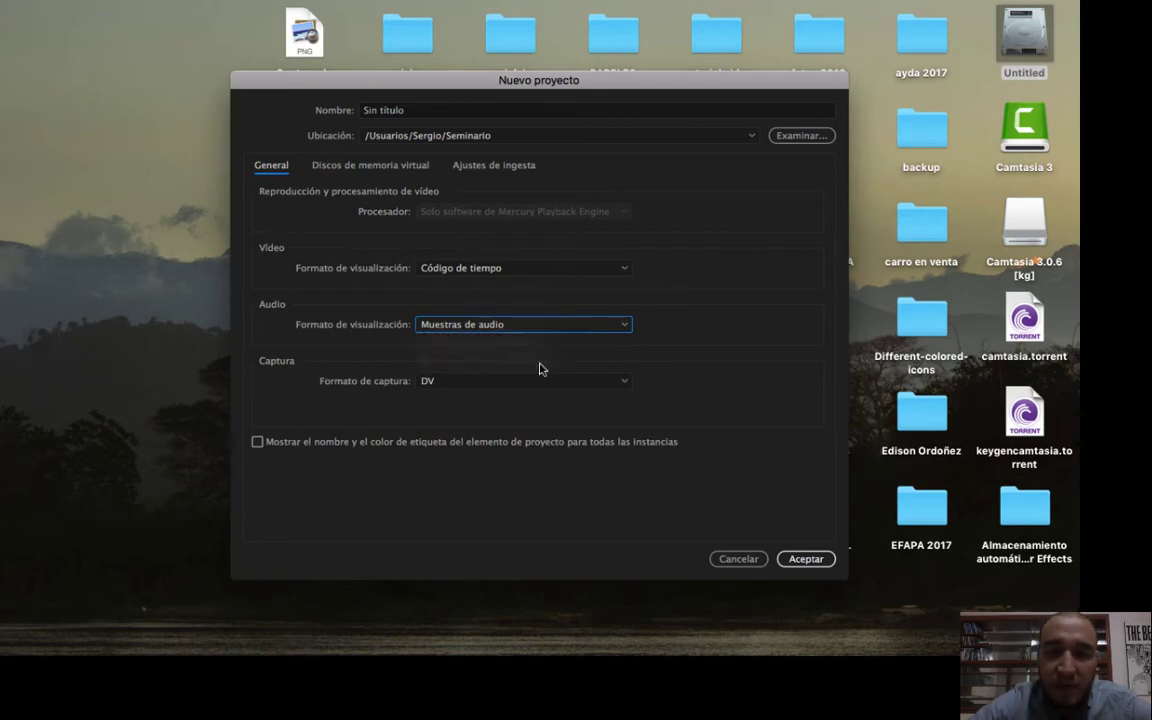
# Compare the HDV and DV capture format options and select DV.
pyautogui.click(619, 386)
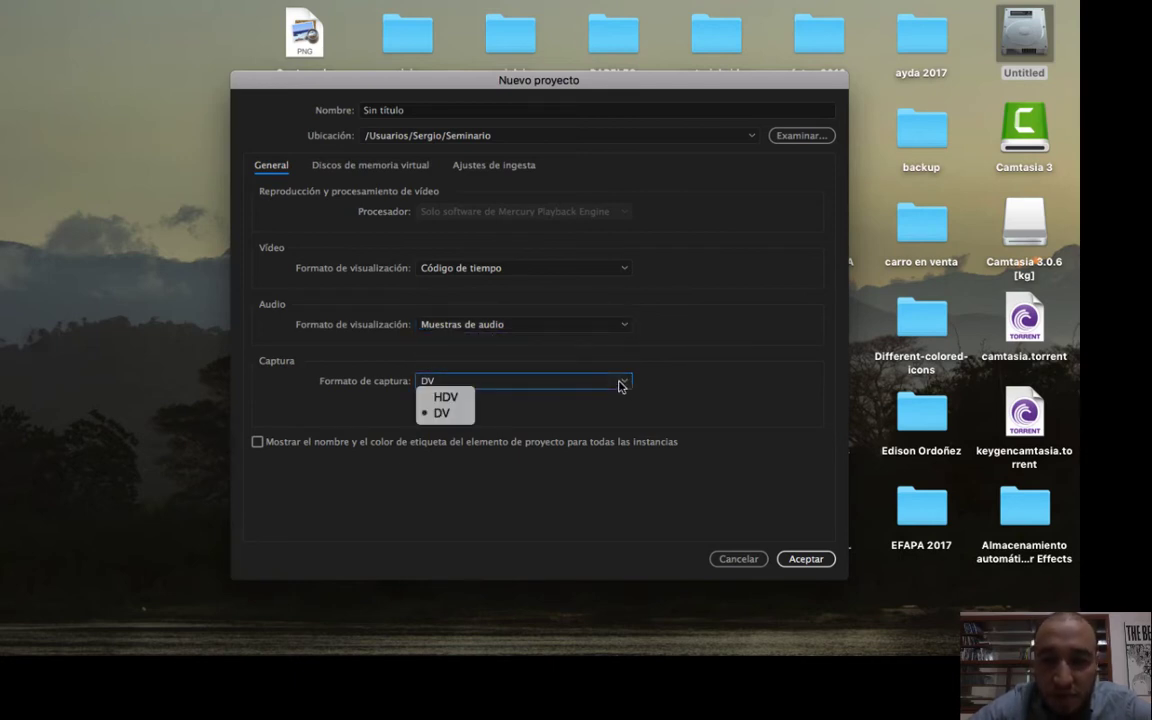
pyautogui.click(619, 386)
pyautogui.click(619, 386)
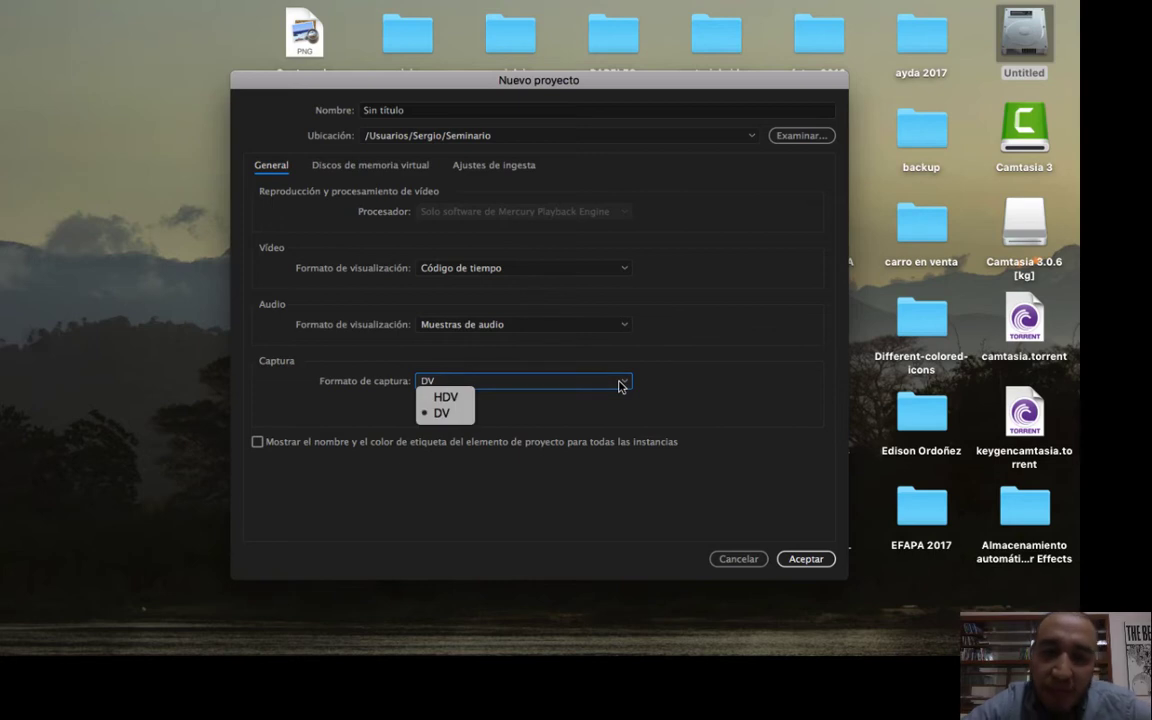
pyautogui.click(619, 386)
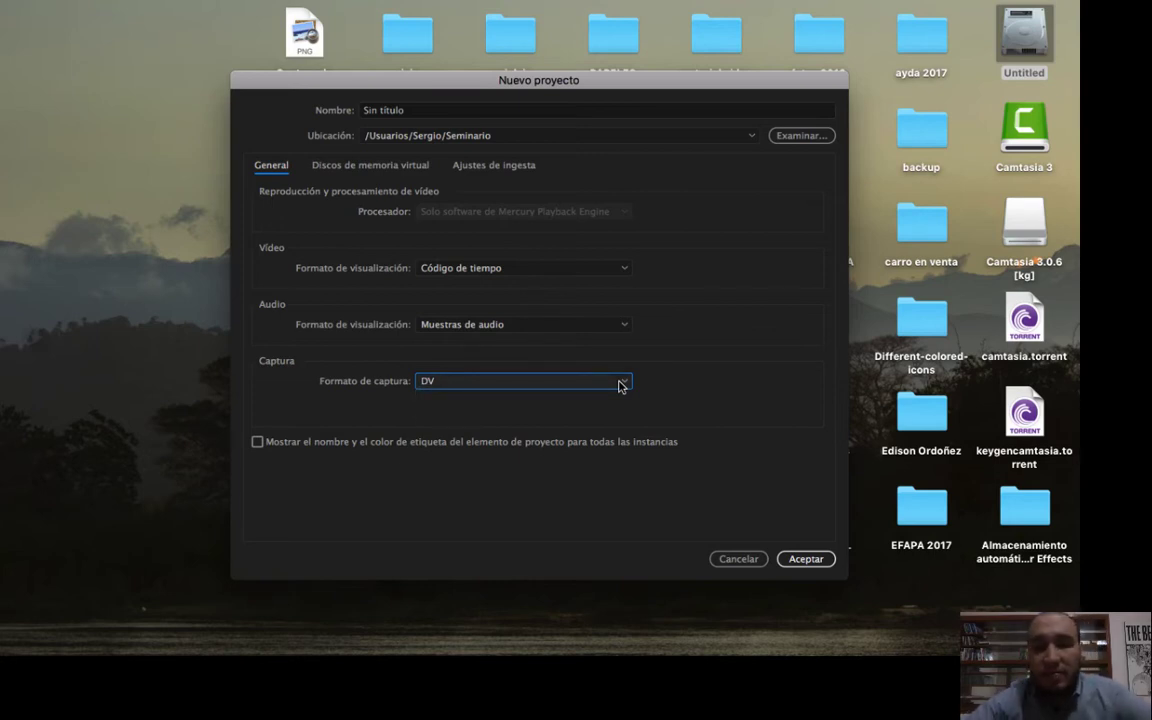
pyautogui.click(619, 386)
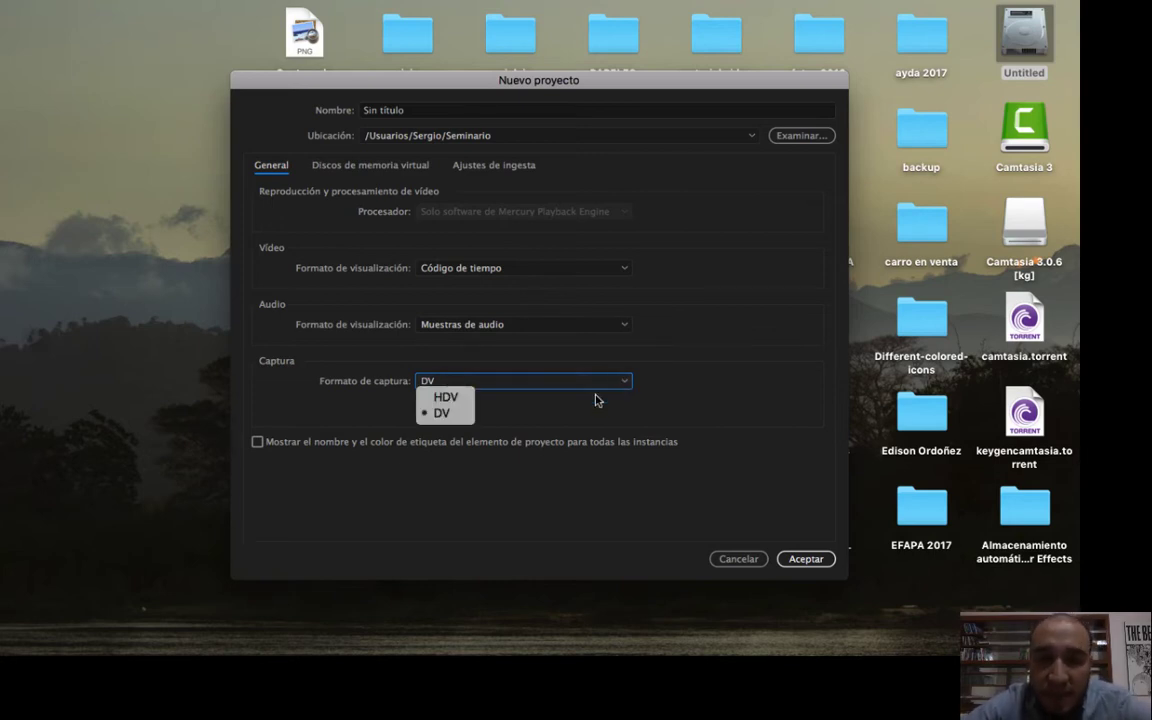
pyautogui.click(443, 413)
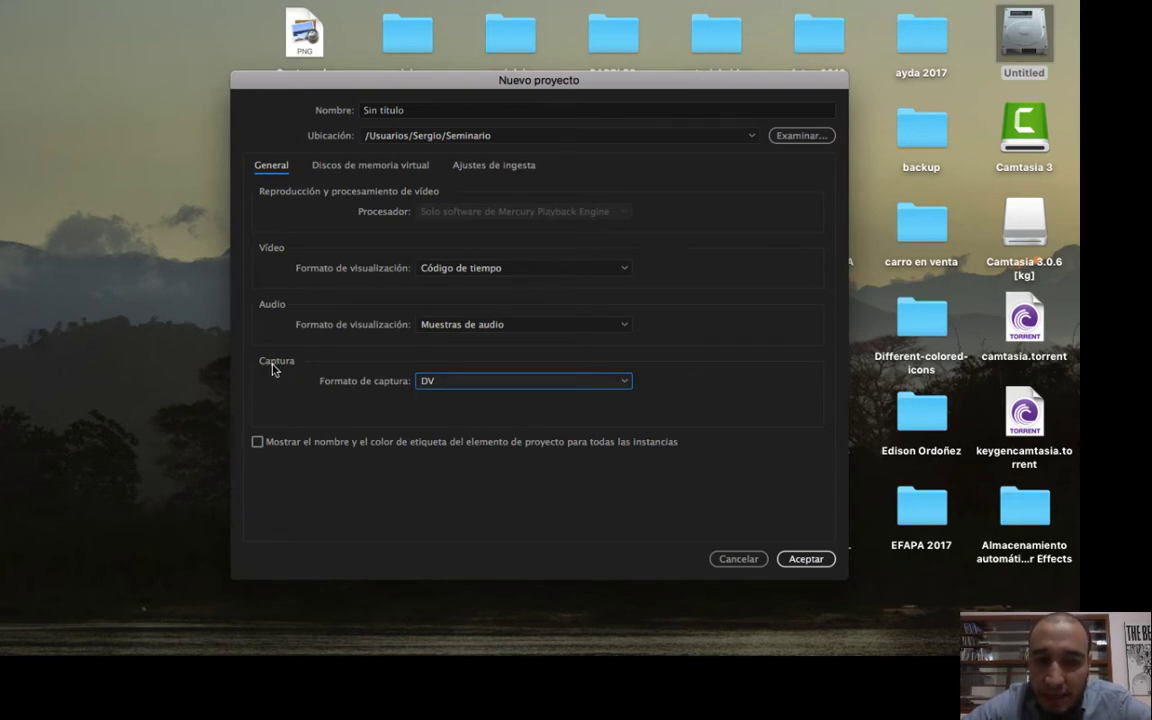
pyautogui.click(517, 387)
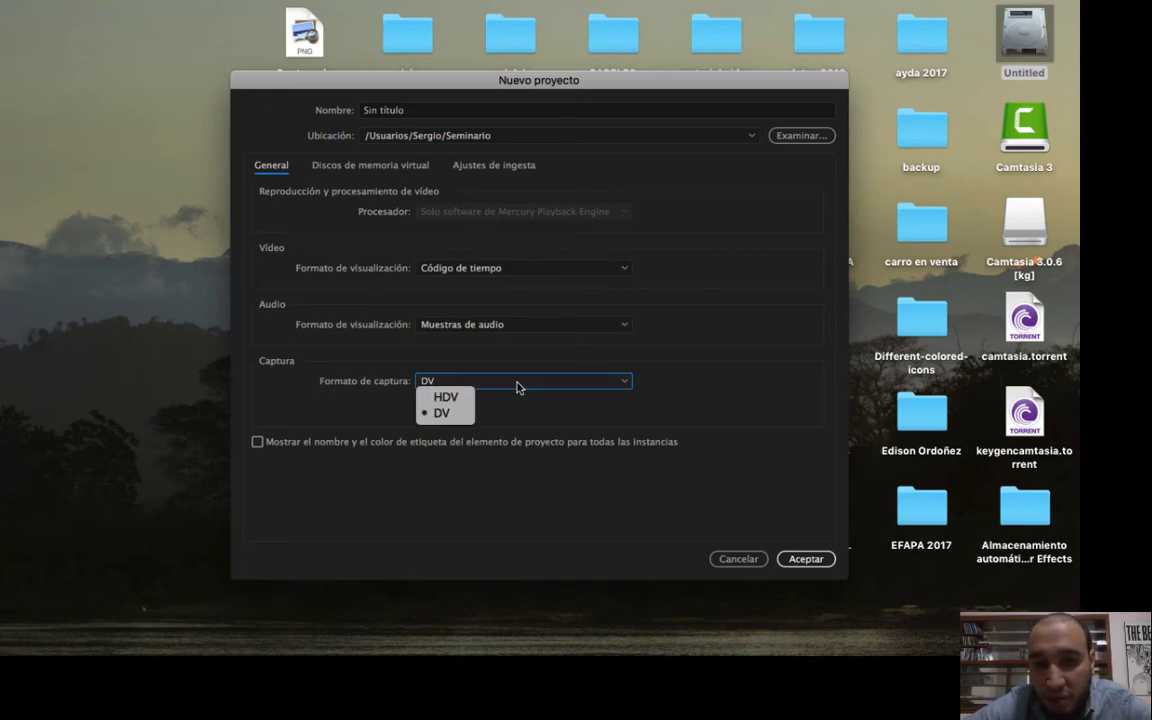
pyautogui.click(443, 414)
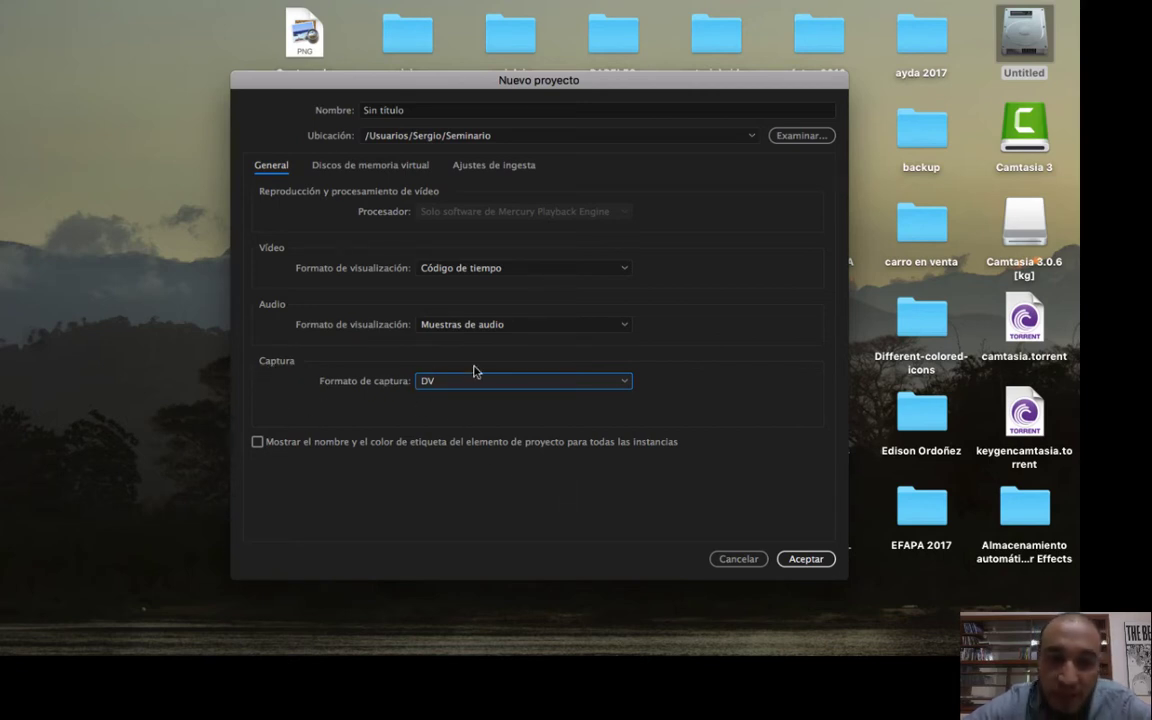
pyautogui.click(440, 385)
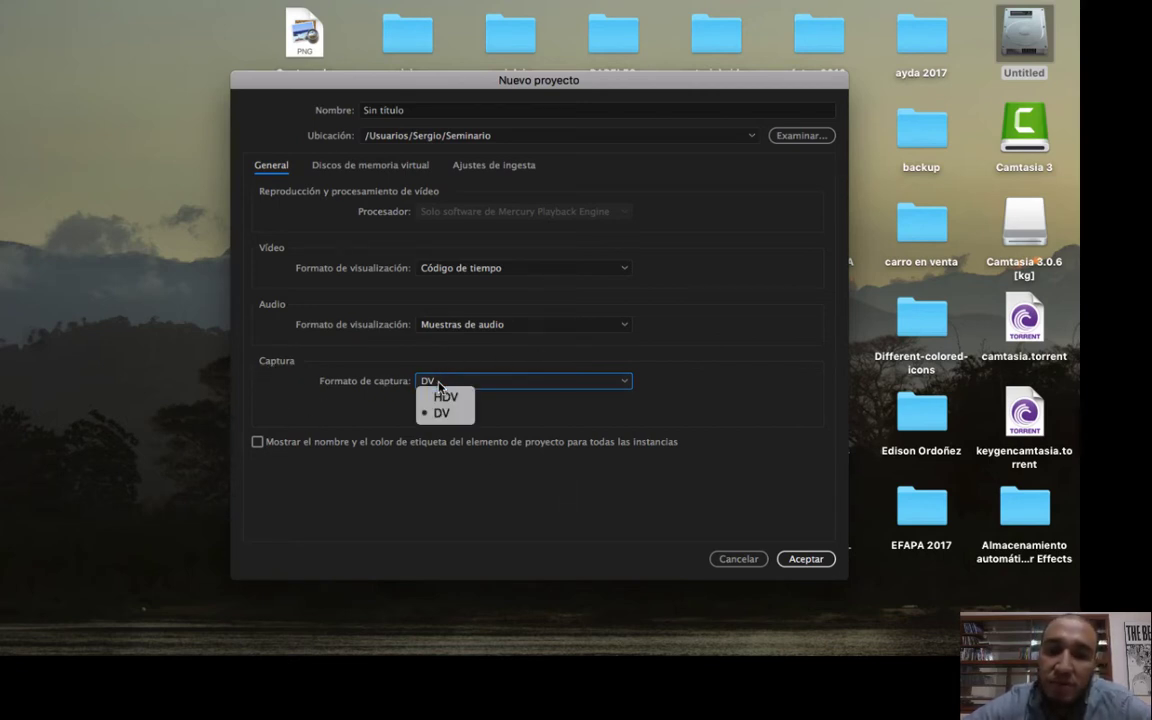
pyautogui.click(440, 385)
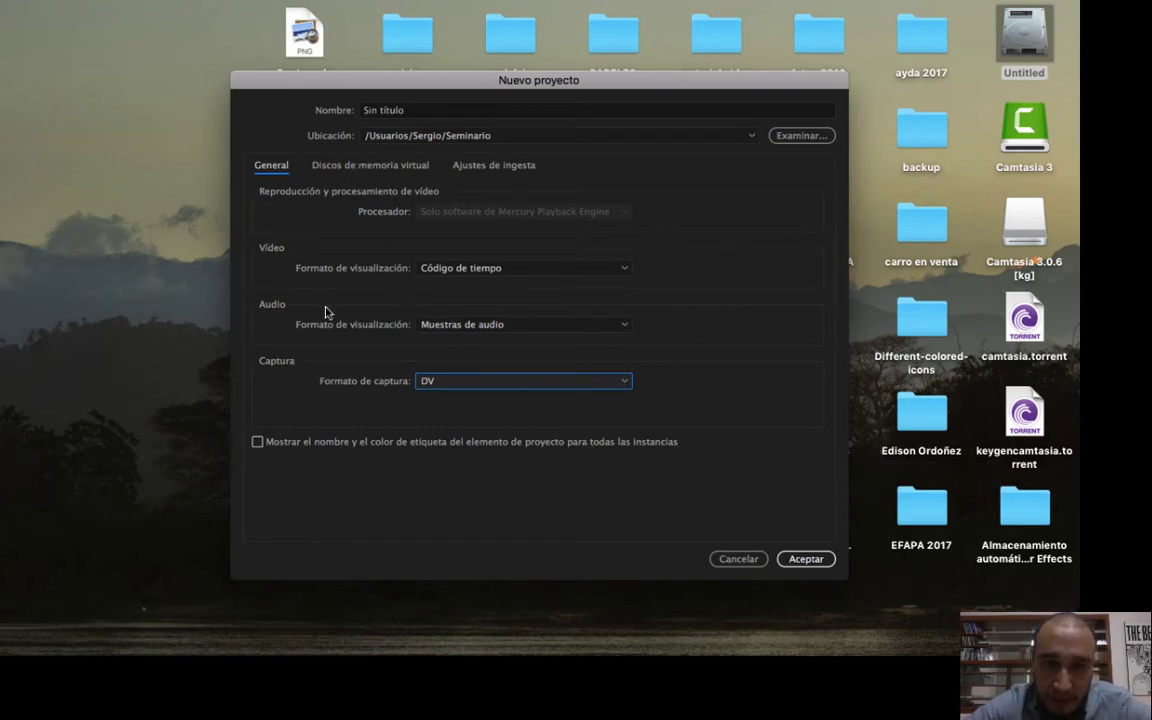
# Review the project's scratch disk locations and look at the folder chooser for captured video without picking a new folder.
pyautogui.click(388, 168)
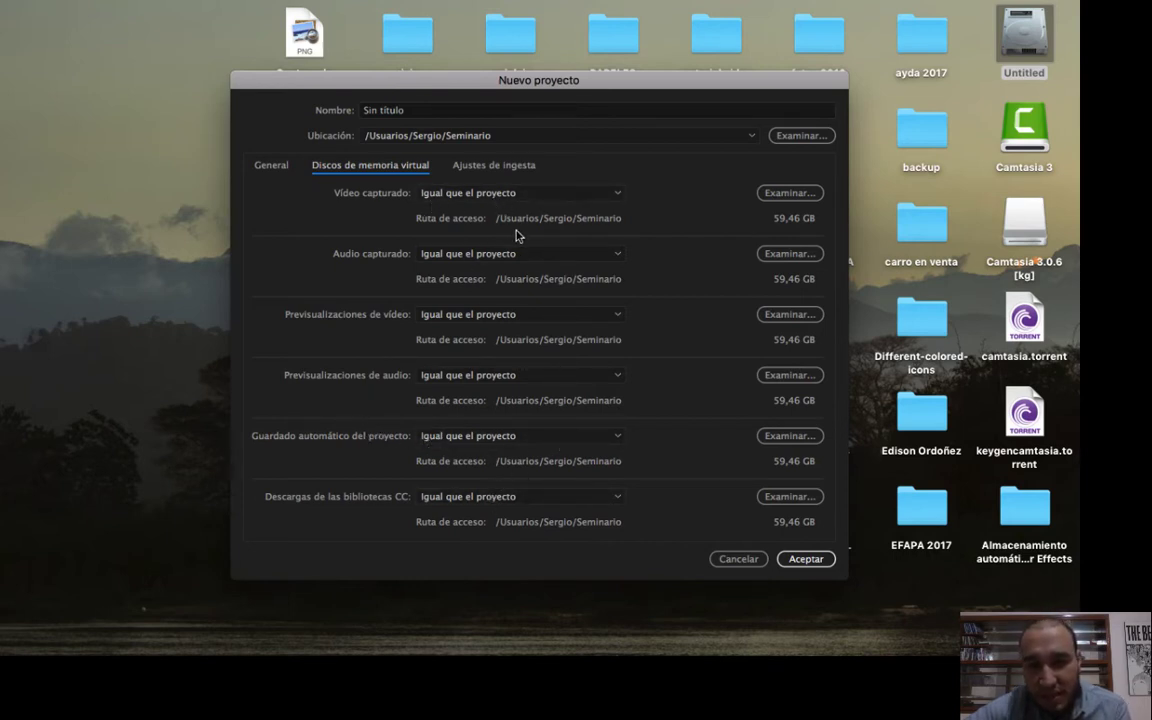
pyautogui.click(795, 193)
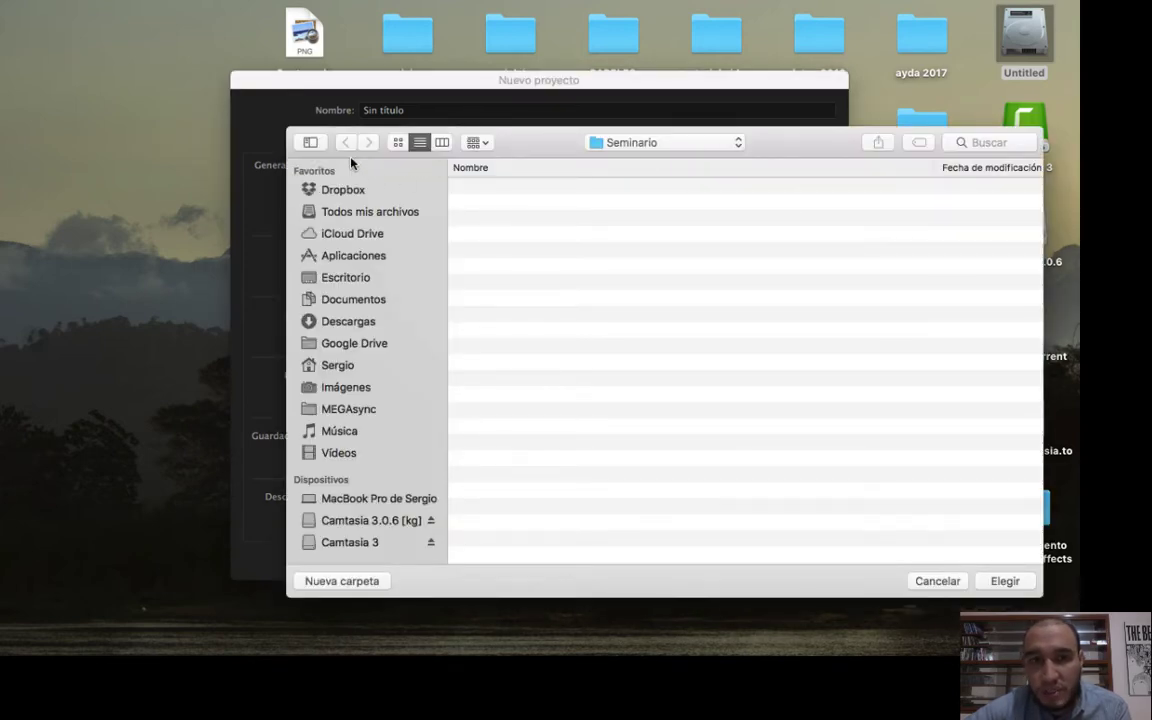
pyautogui.click(942, 583)
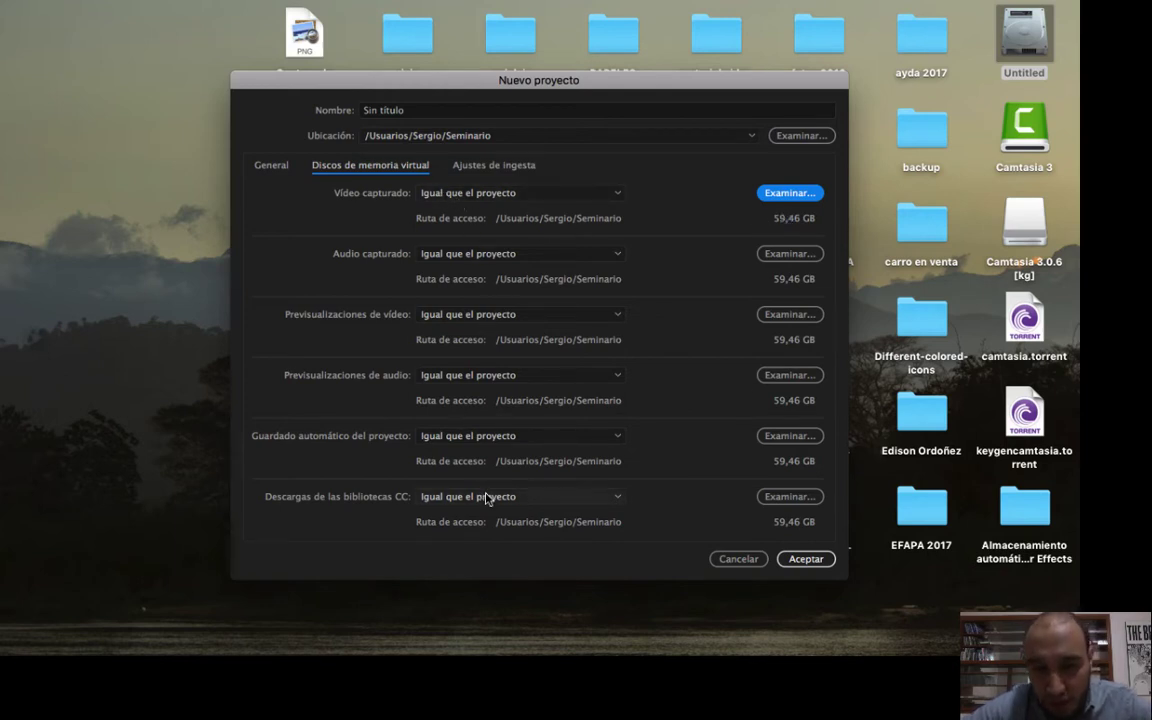
# Name the project "Primeros Pasos Edicion video" and create it.
pyautogui.click(407, 113)
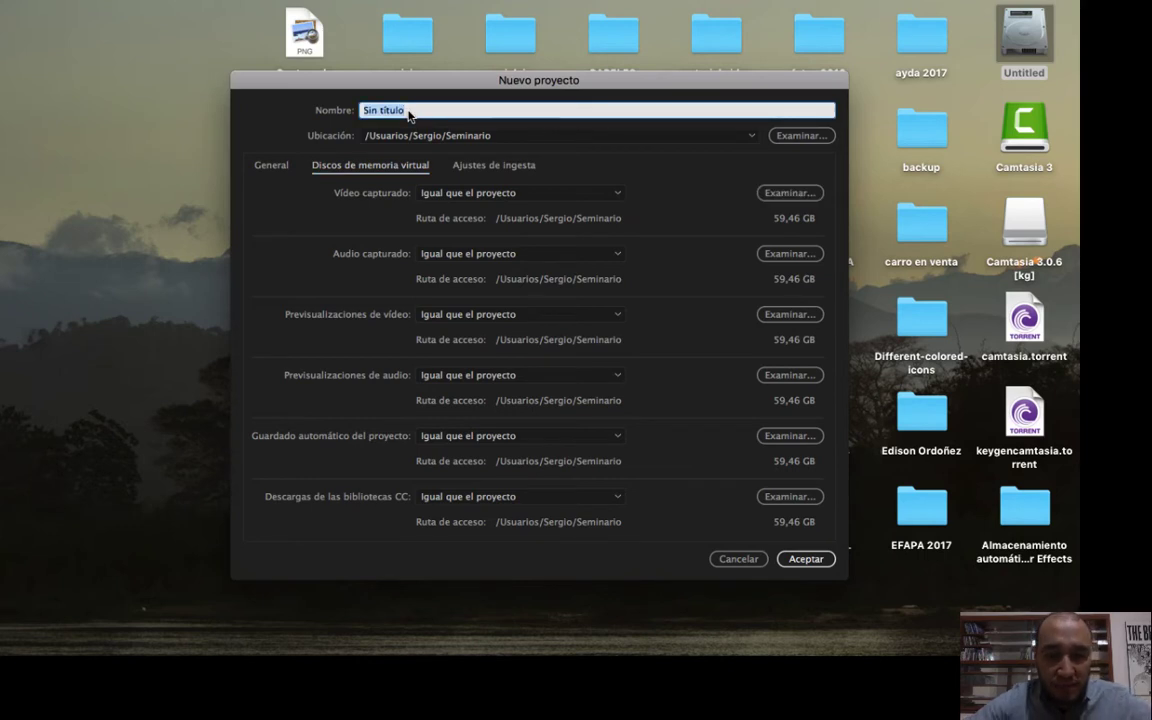
pyautogui.write('Prime')
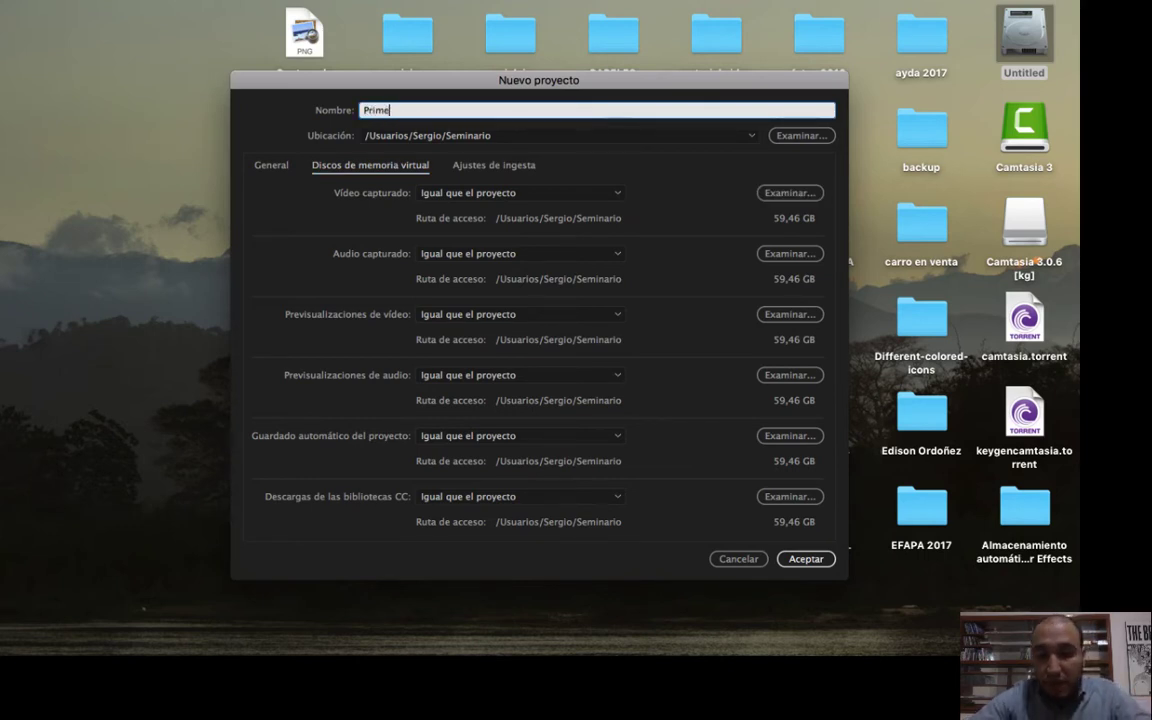
pyautogui.write('ros Pasos ')
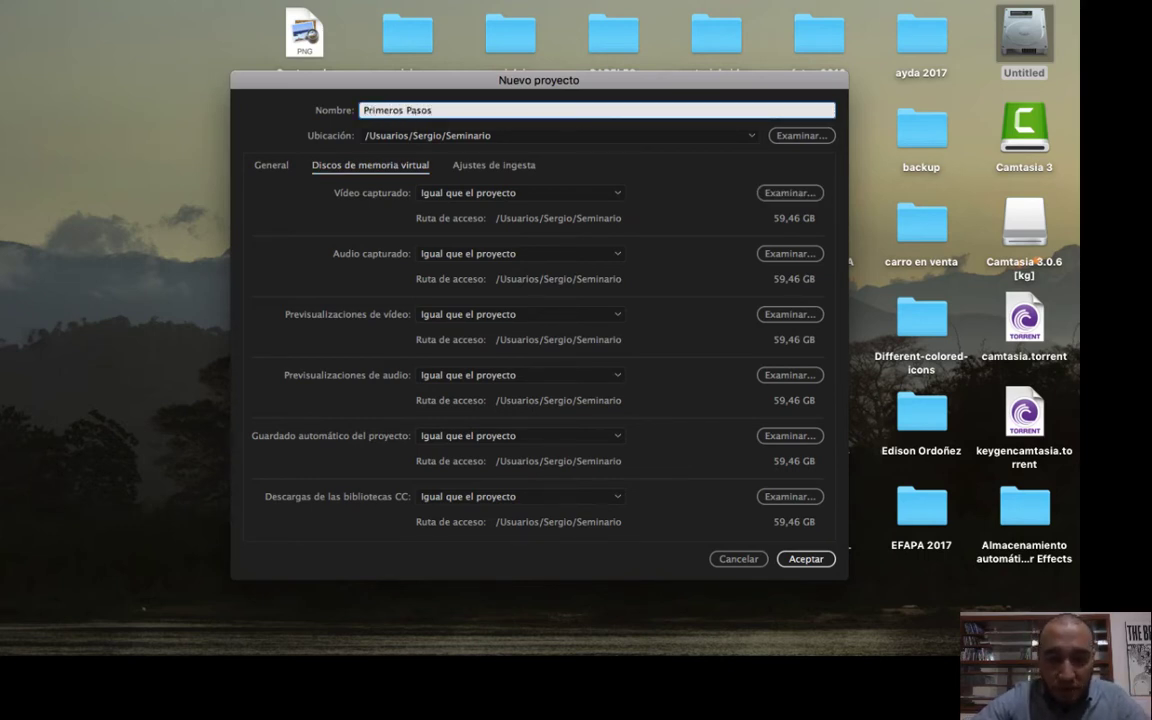
pyautogui.write('Edicion video')
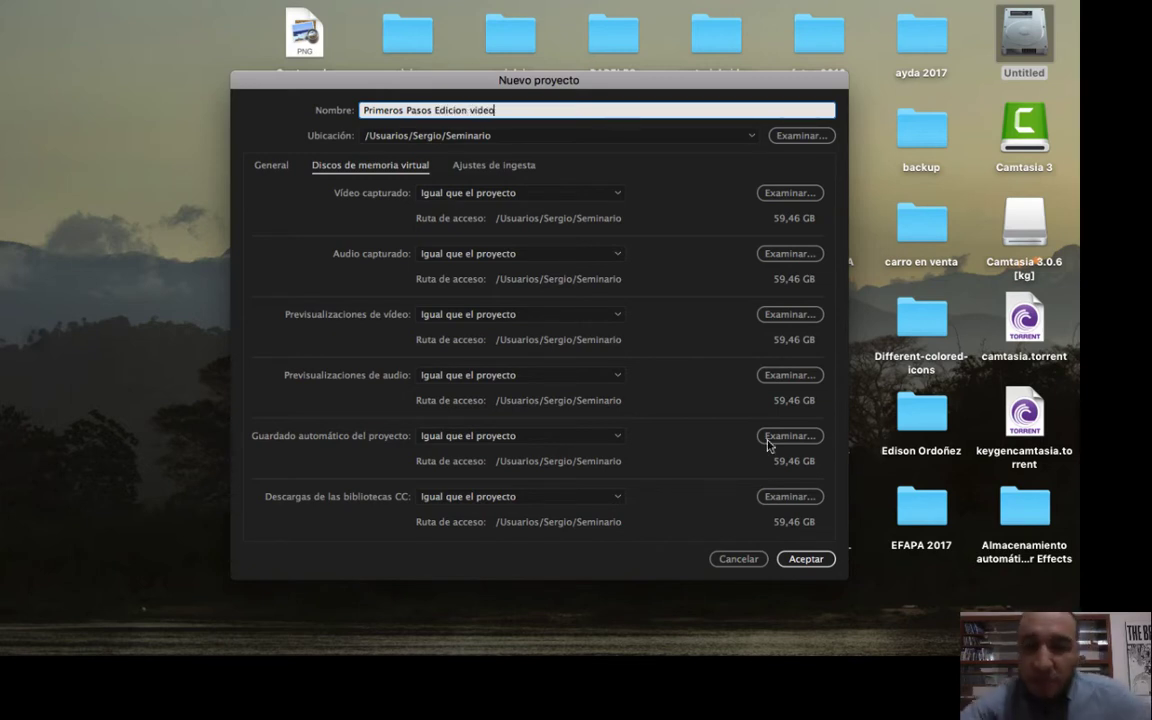
pyautogui.click(810, 560)
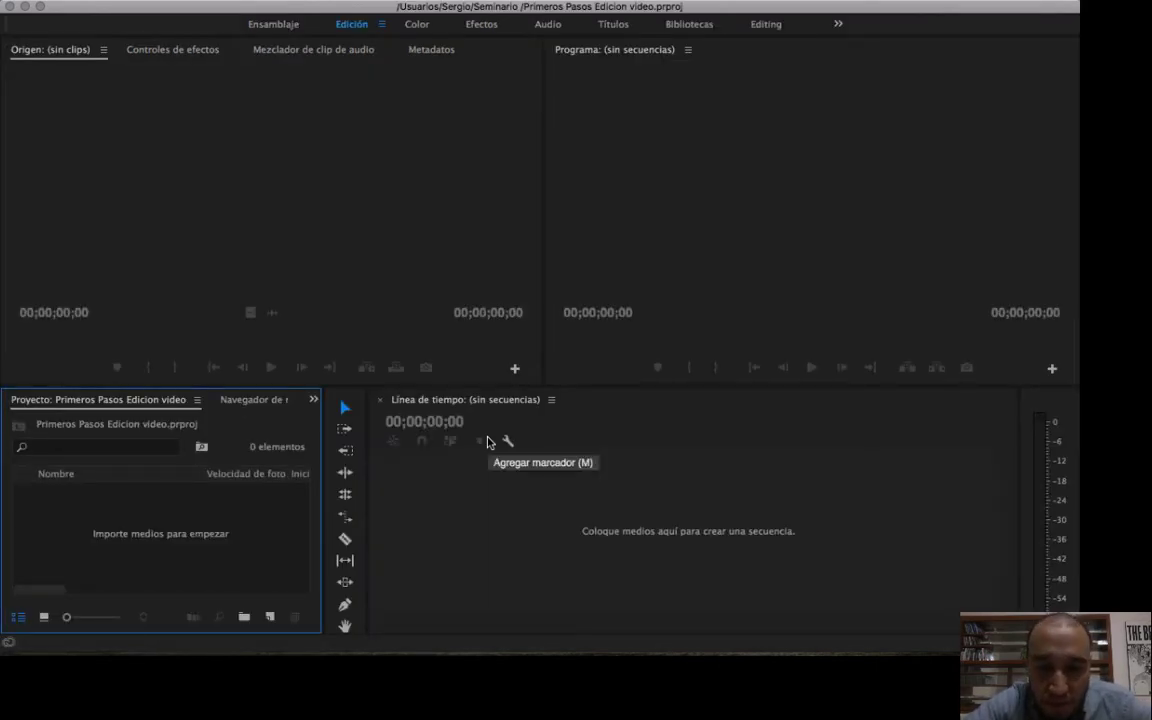
# Activate the Source, Program, Timeline and Project panels one after another to examine the editing workspace, ending on Source.
pyautogui.click(400, 277)
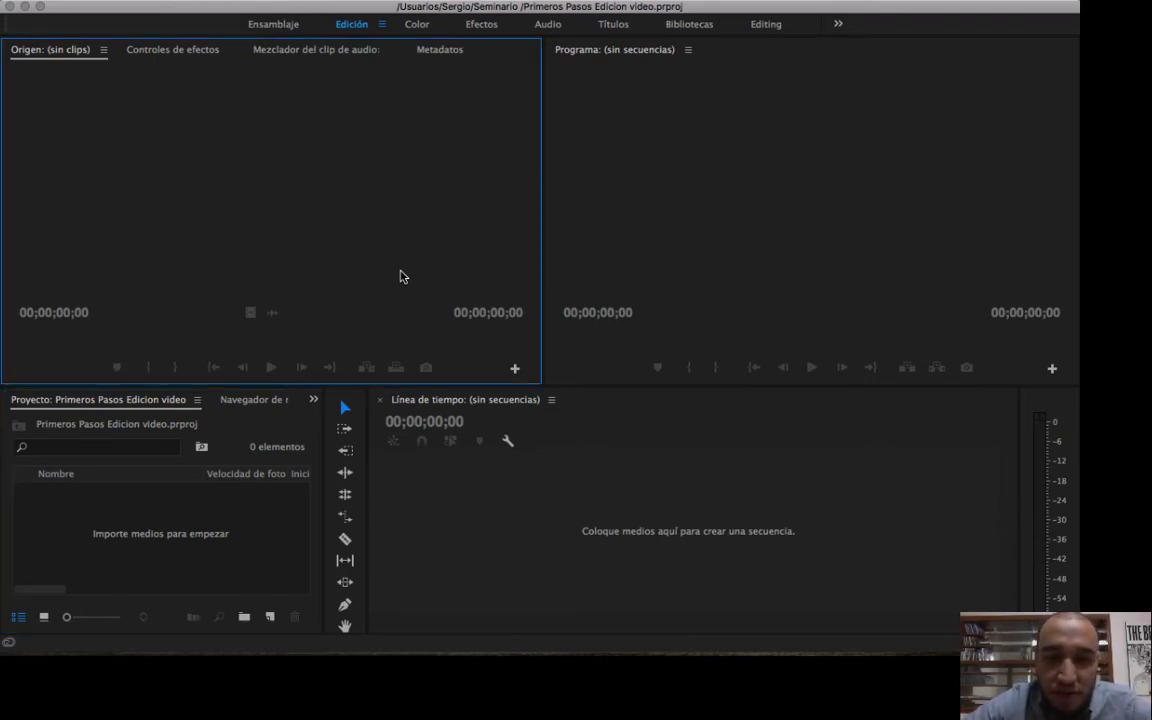
pyautogui.click(703, 248)
pyautogui.click(560, 434)
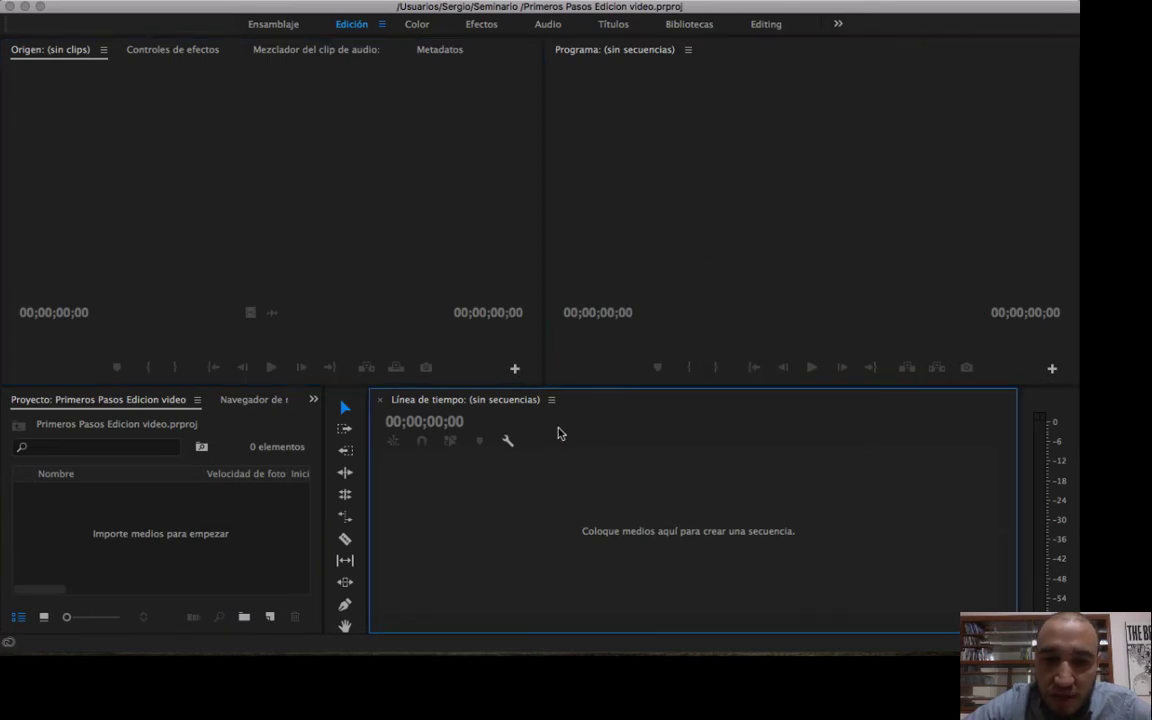
pyautogui.click(249, 506)
pyautogui.click(298, 307)
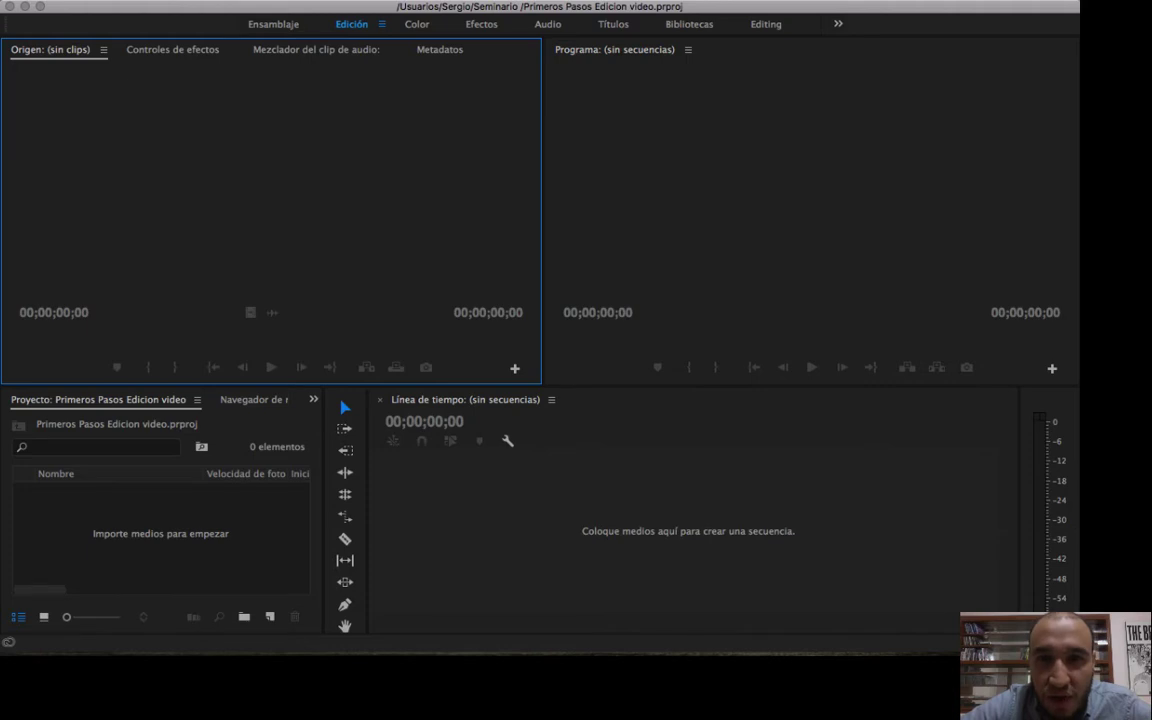
# Activate the Program, Source, Timeline, Project and Tools panels in turn to identify each panel of the workspace.
pyautogui.click(569, 1)
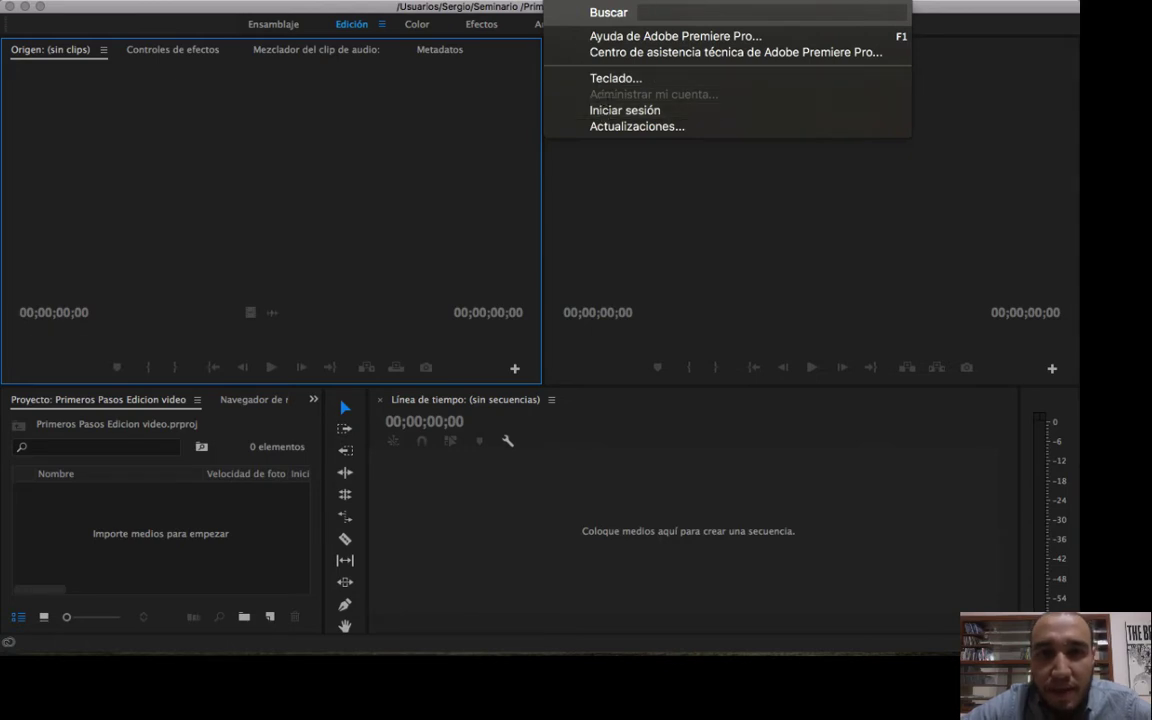
pyautogui.click(803, 190)
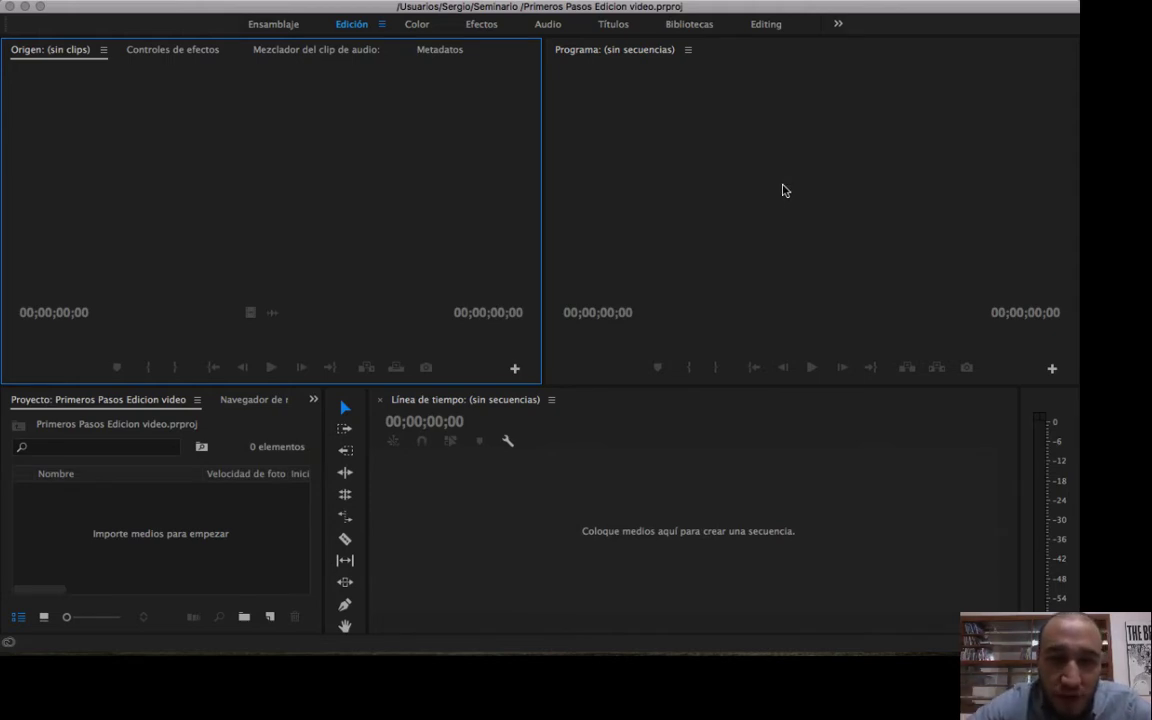
pyautogui.click(582, 293)
pyautogui.click(462, 283)
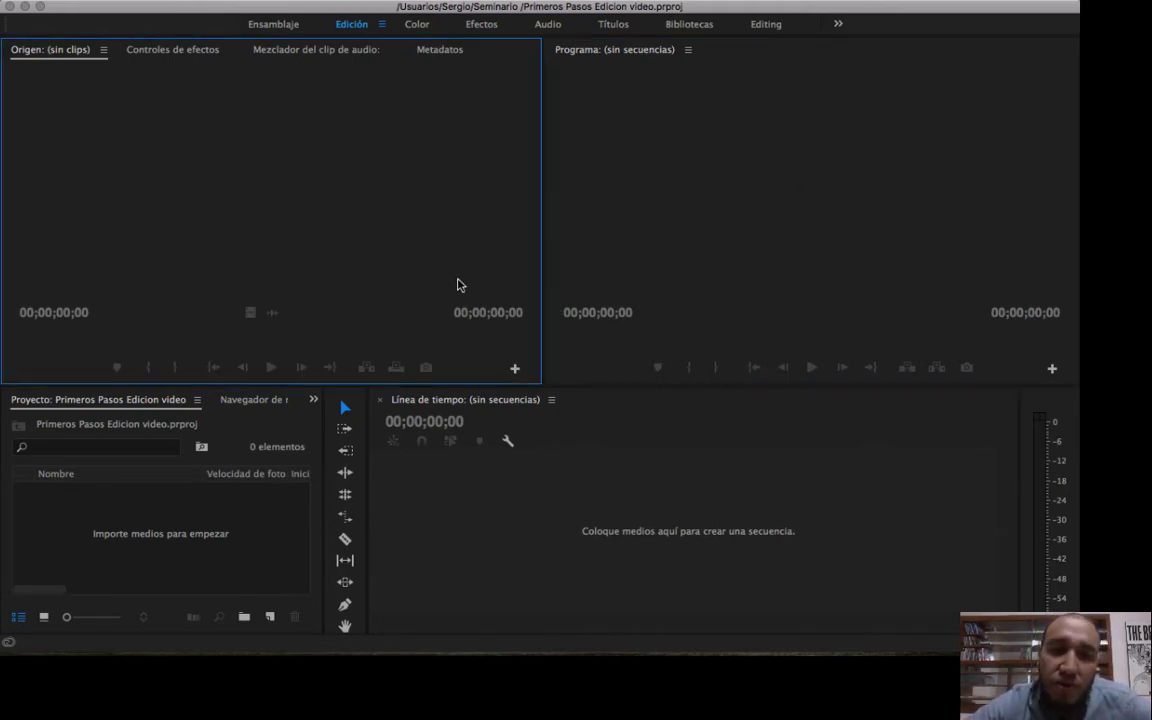
pyautogui.click(476, 446)
pyautogui.click(183, 515)
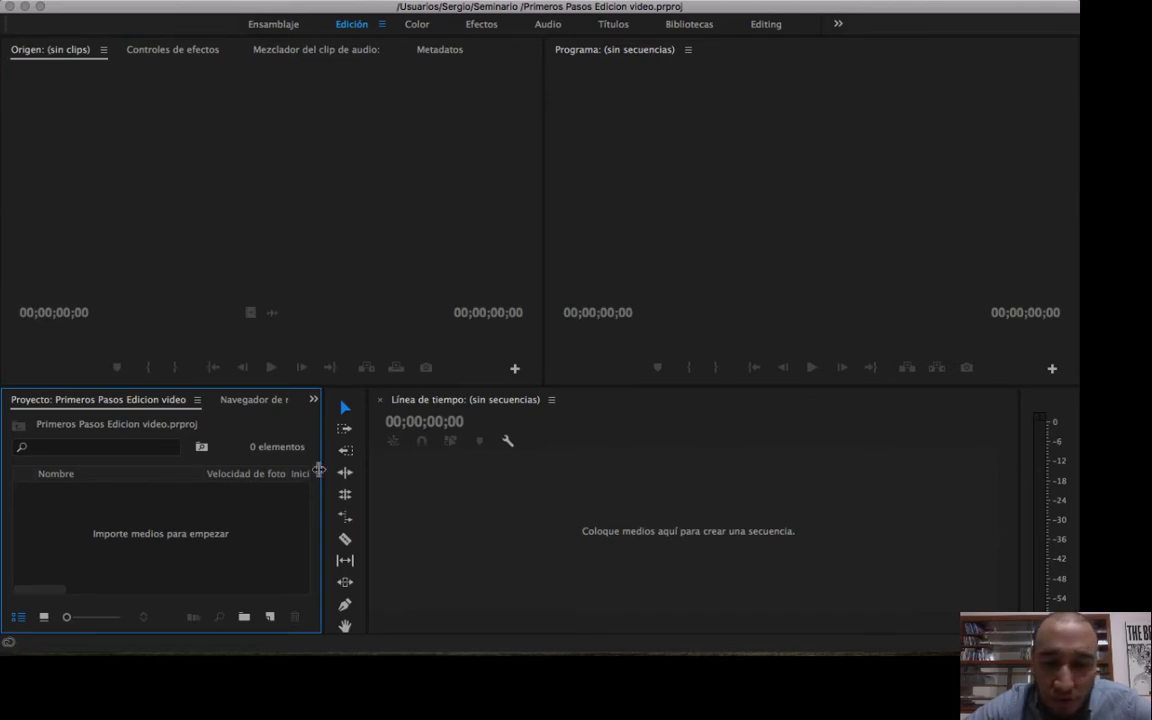
pyautogui.click(359, 424)
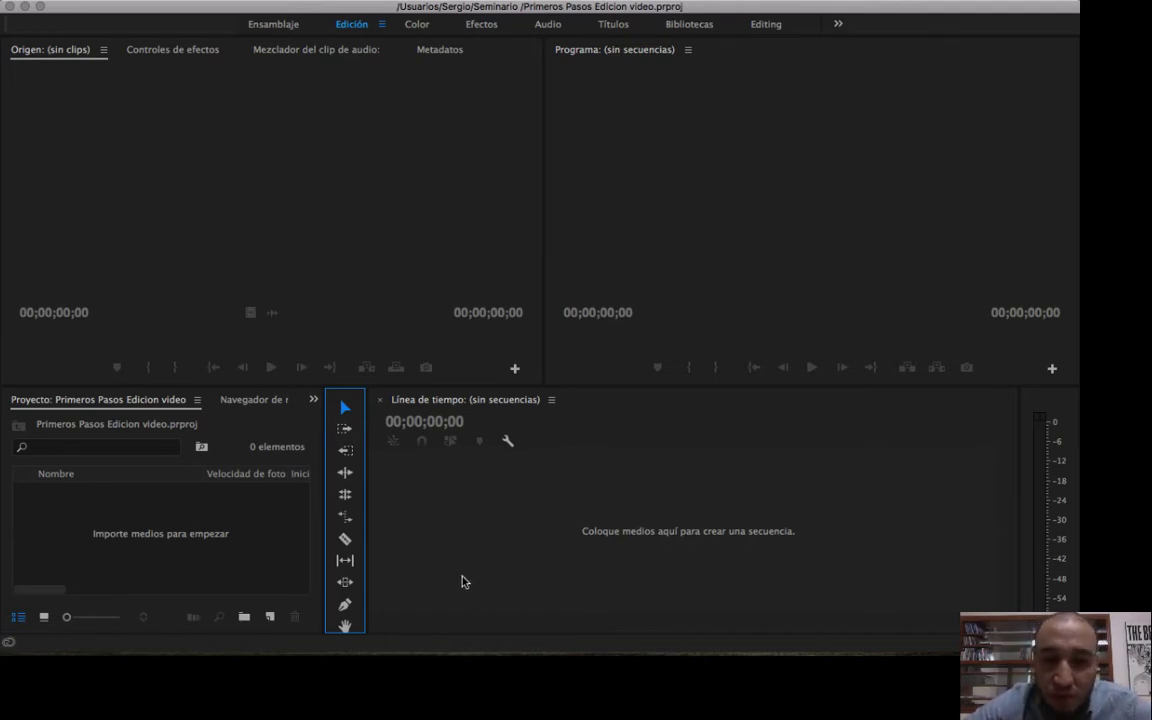
# Rearrange the workspace by moving Tools between Source and Program, docking the Timeline with Program, and the workspace bar with the audio meters.
pyautogui.moveTo(343, 398); pyautogui.dragTo(535, 219)
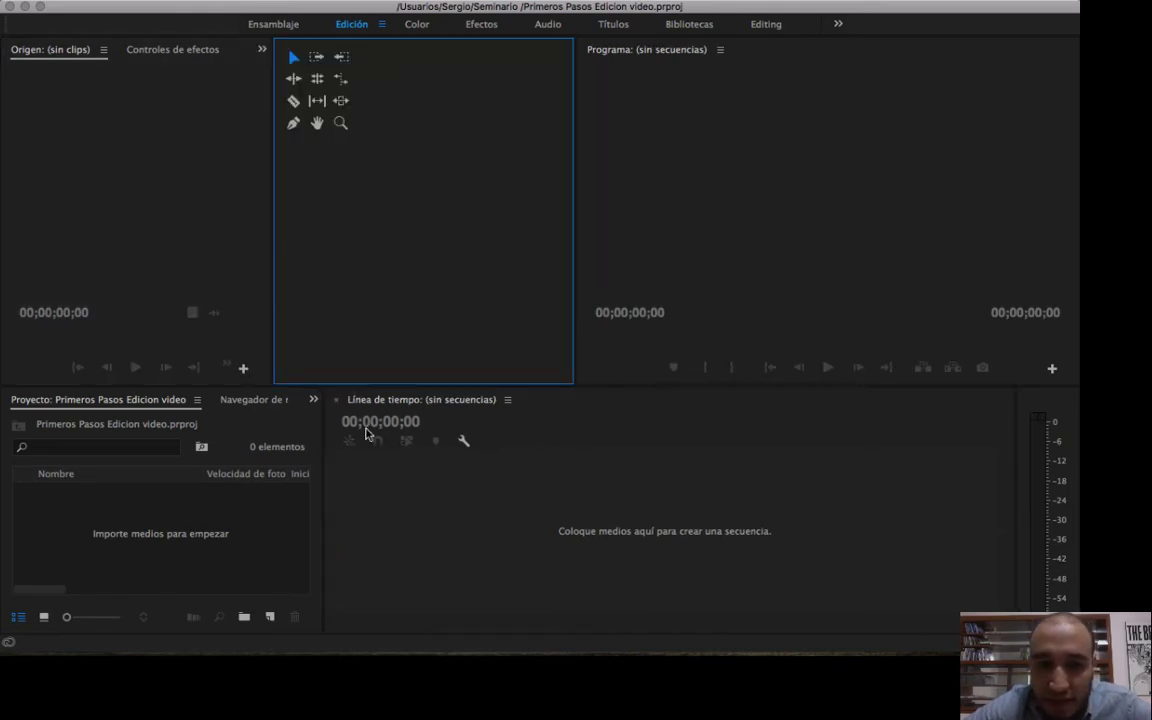
pyautogui.moveTo(340, 399); pyautogui.dragTo(702, 224)
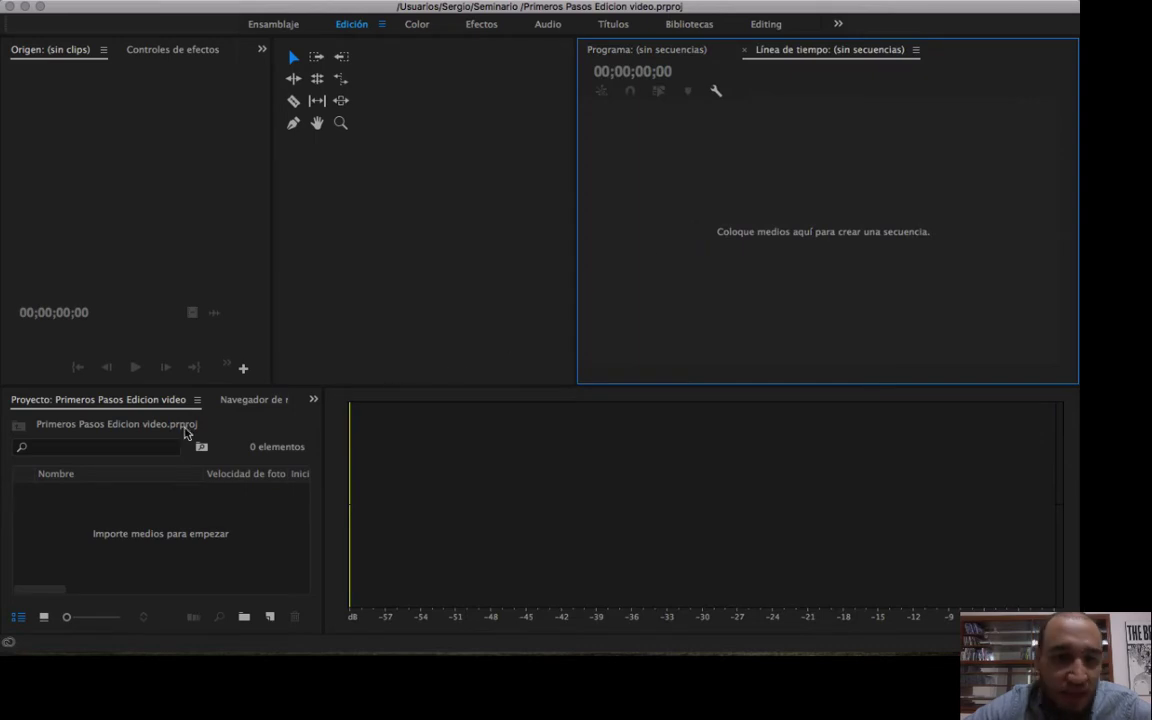
pyautogui.moveTo(4, 25); pyautogui.dragTo(527, 527)
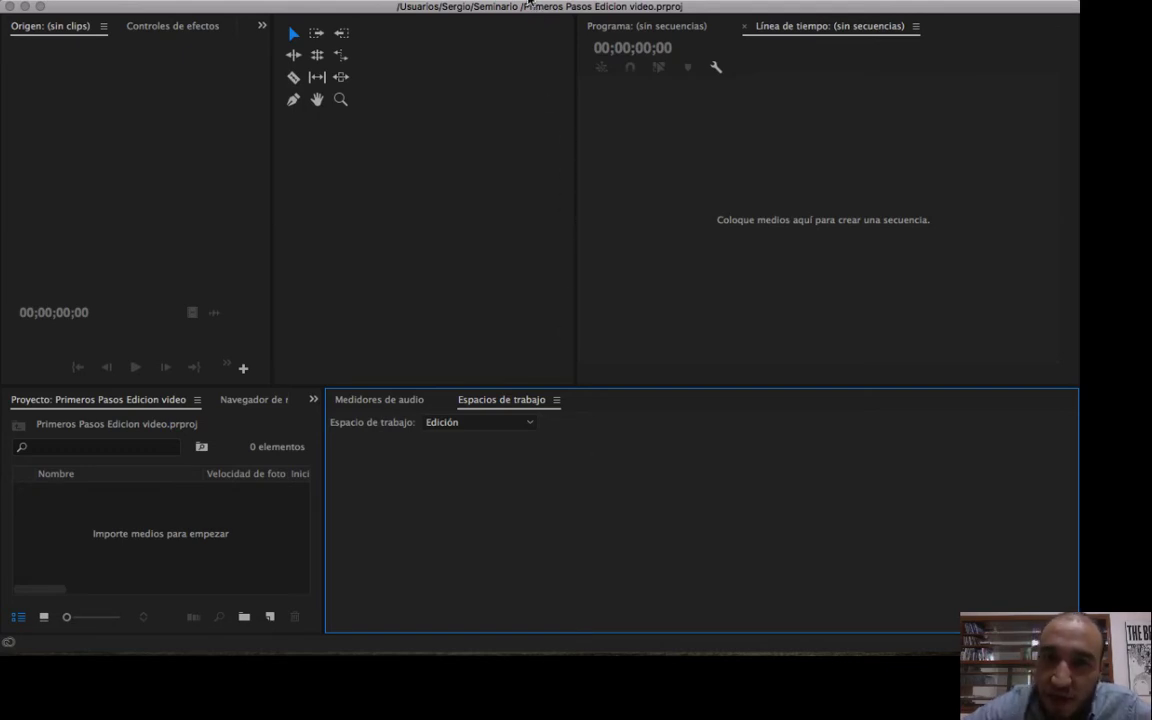
# Switch to the Efectos workspace to see its layout, and return to the Edición workspace.
pyautogui.click(529, 3)
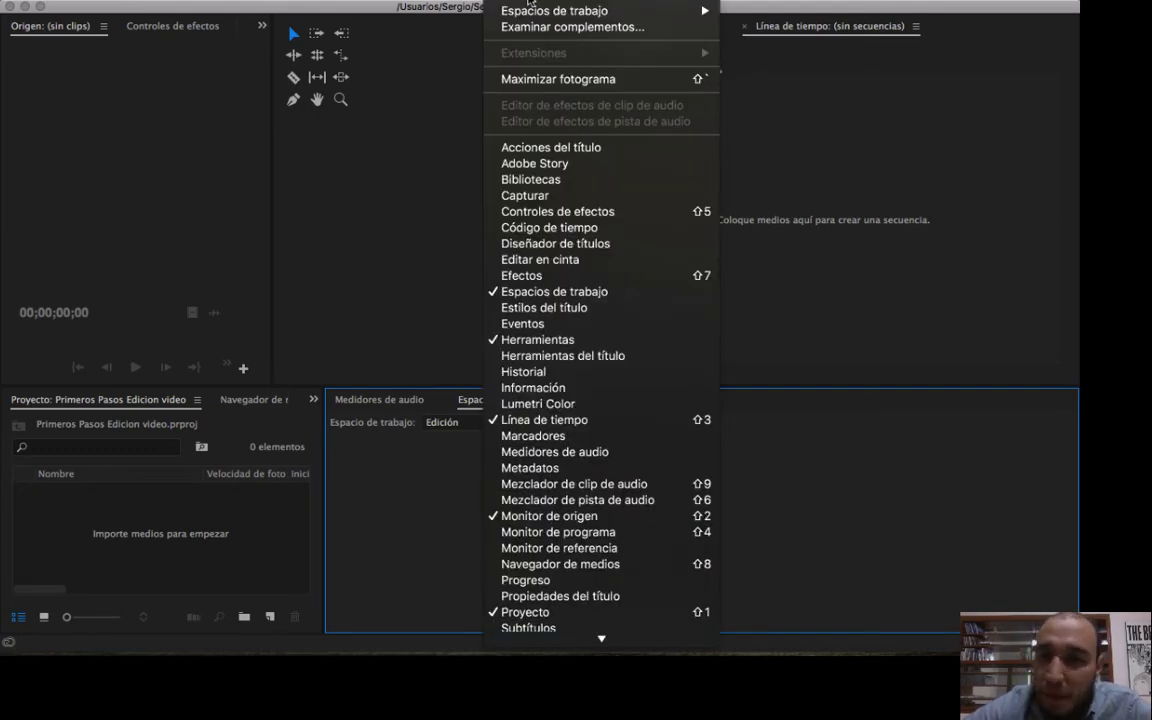
pyautogui.moveTo(533, 17)
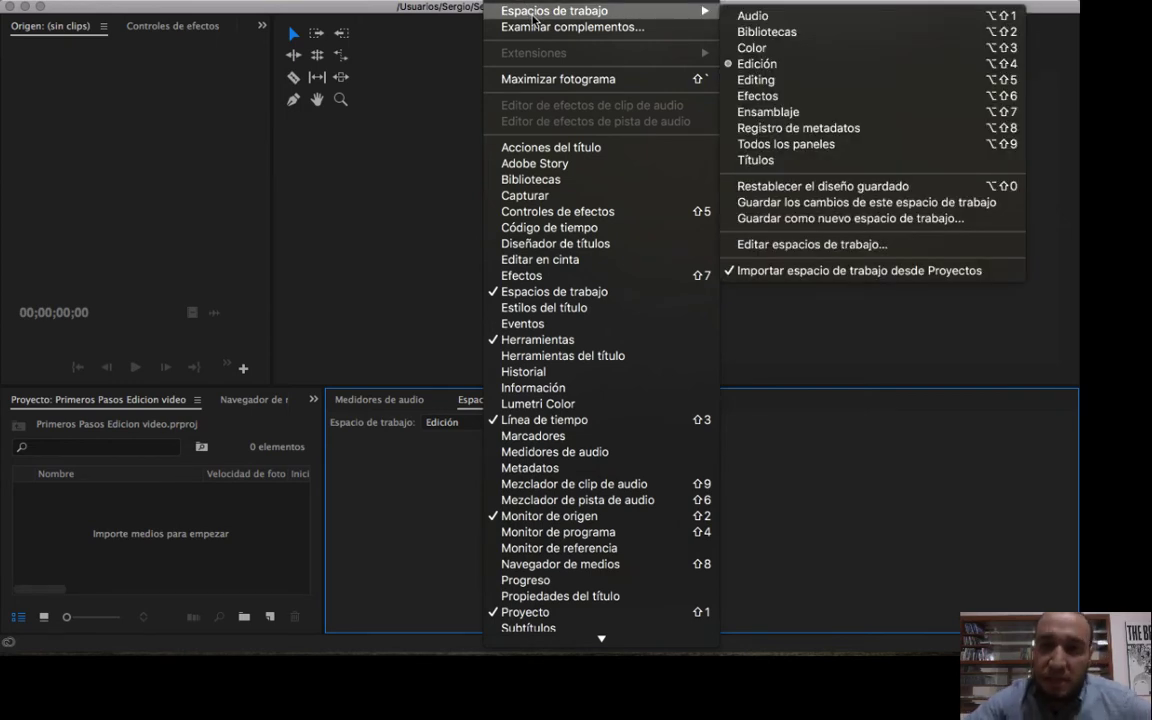
pyautogui.click(845, 100)
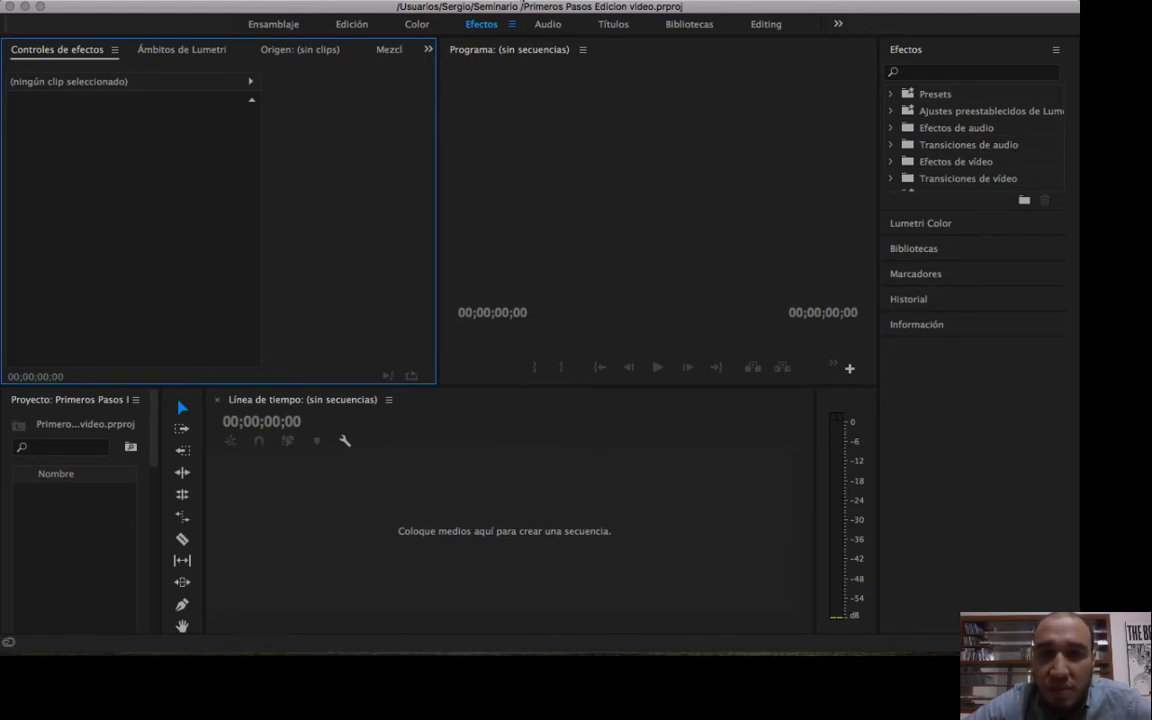
pyautogui.click(522, 1)
pyautogui.moveTo(559, 11)
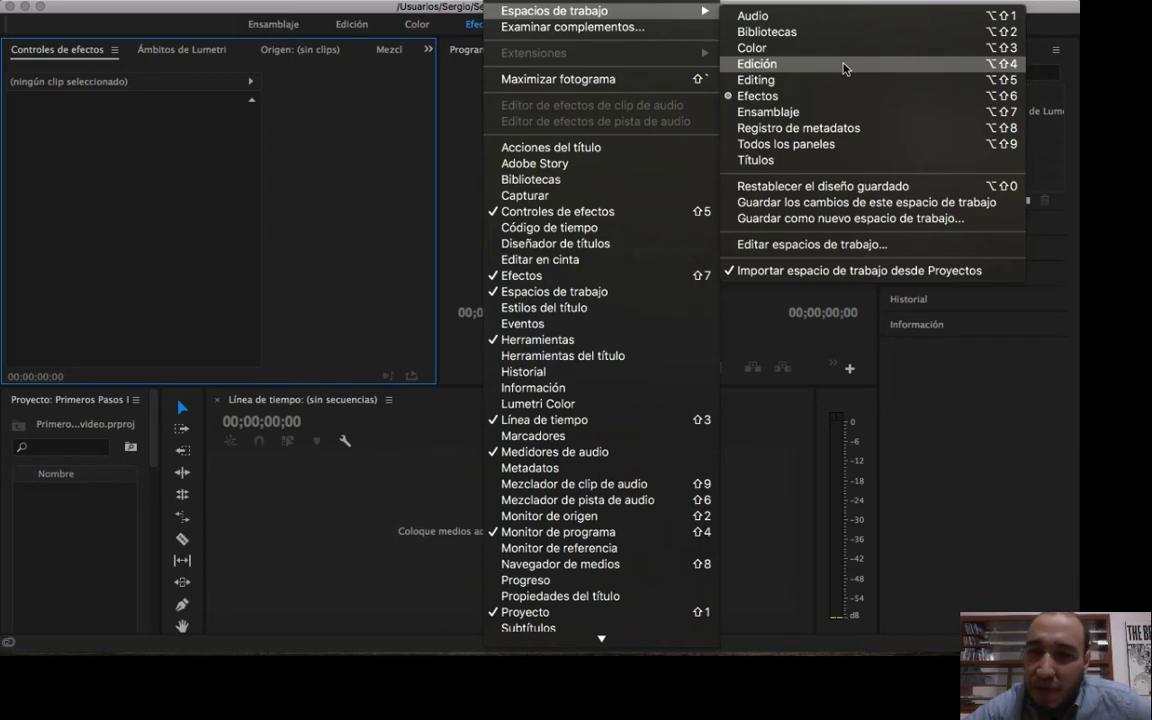
pyautogui.click(843, 67)
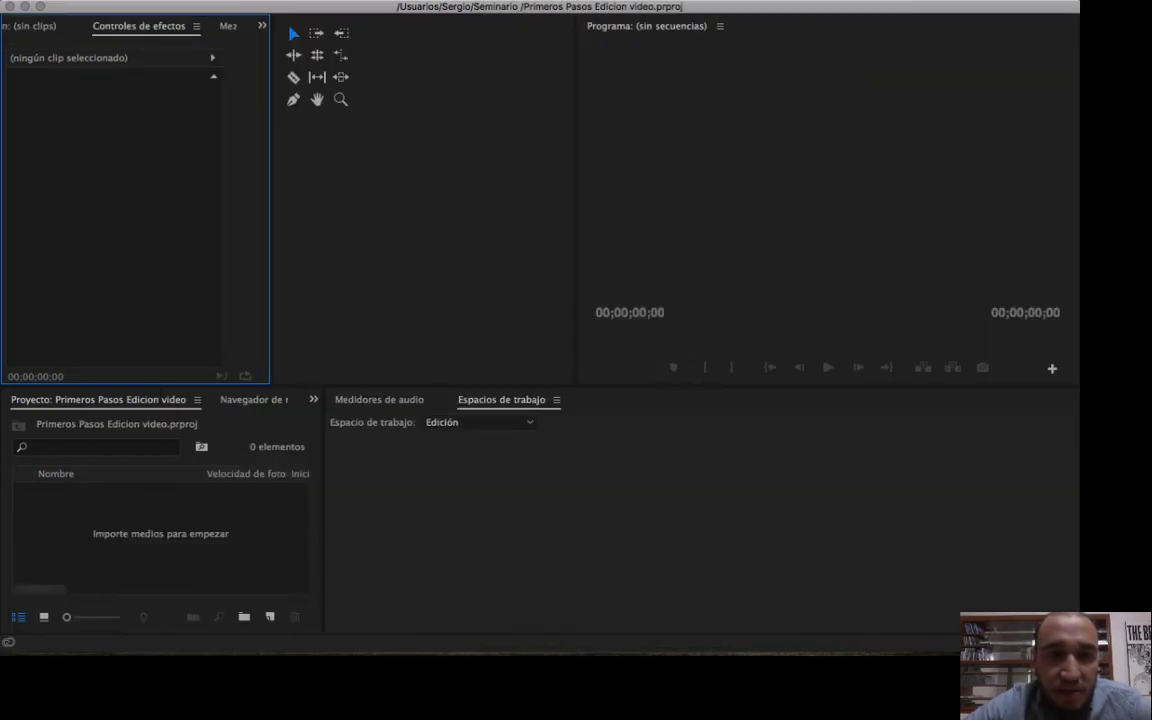
# Reset the Edición workspace to its saved layout.
pyautogui.click(516, 1)
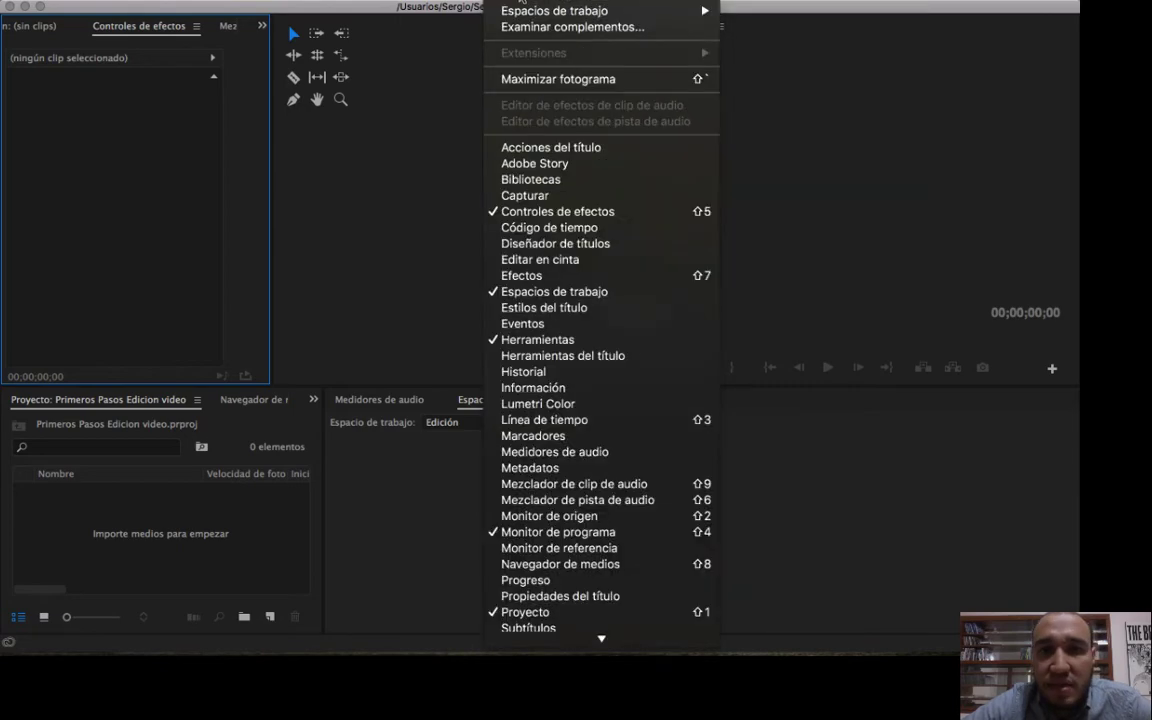
pyautogui.click(774, 34)
pyautogui.click(505, 2)
pyautogui.moveTo(520, 12)
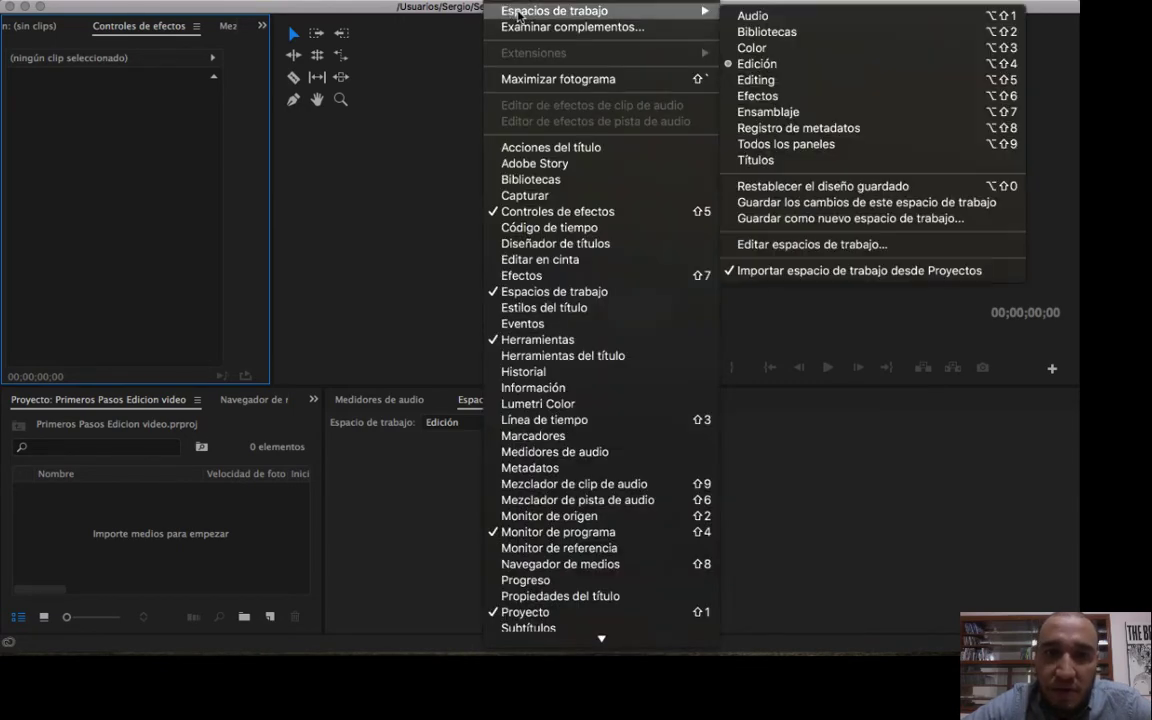
pyautogui.click(790, 187)
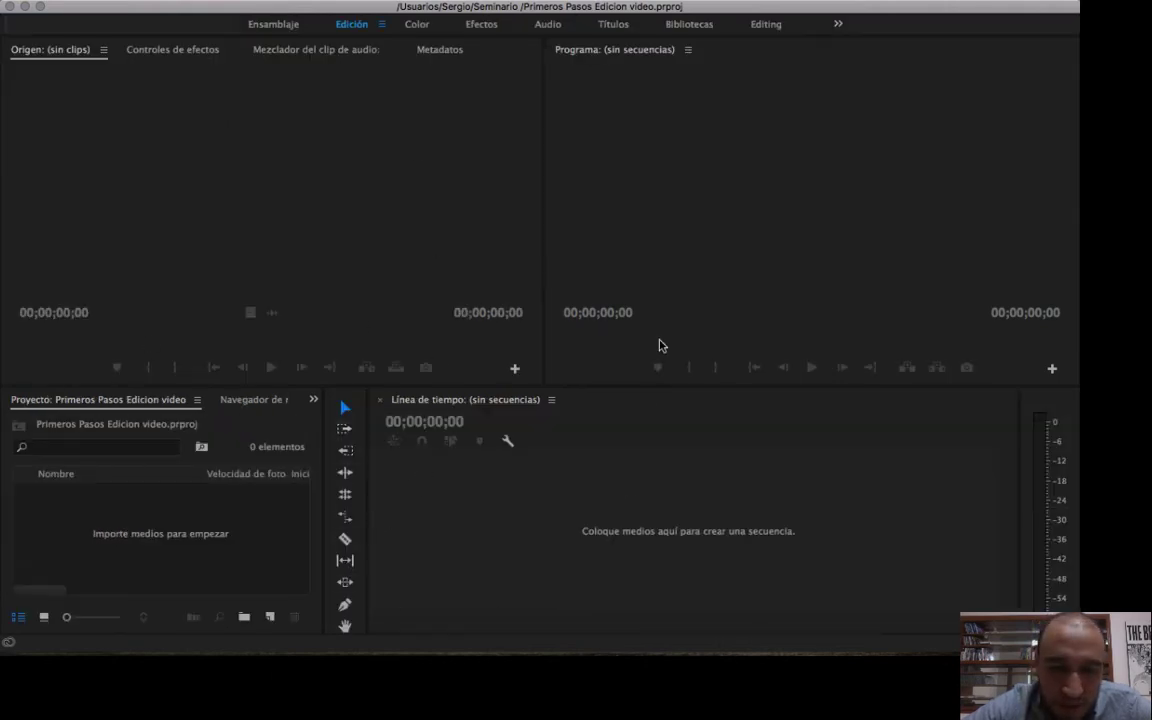
# Activate the Timeline, Project, Source and Program panels repeatedly to examine how the active panel is marked, ending on Project.
pyautogui.click(481, 531)
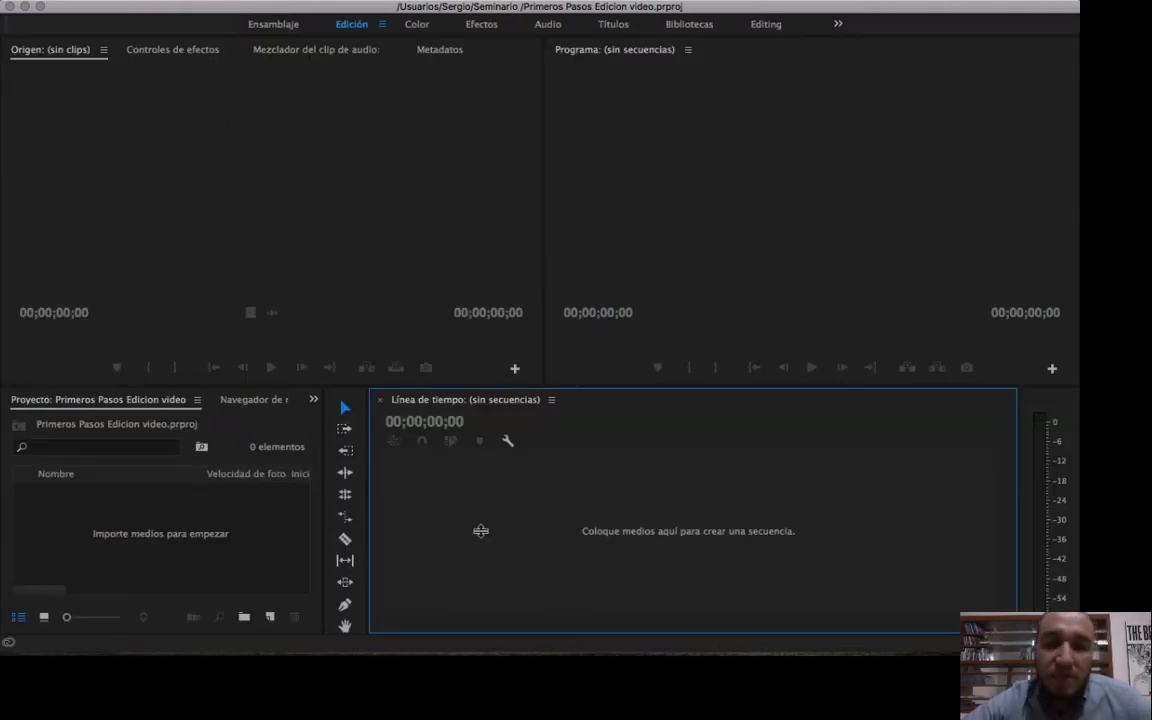
pyautogui.click(263, 447)
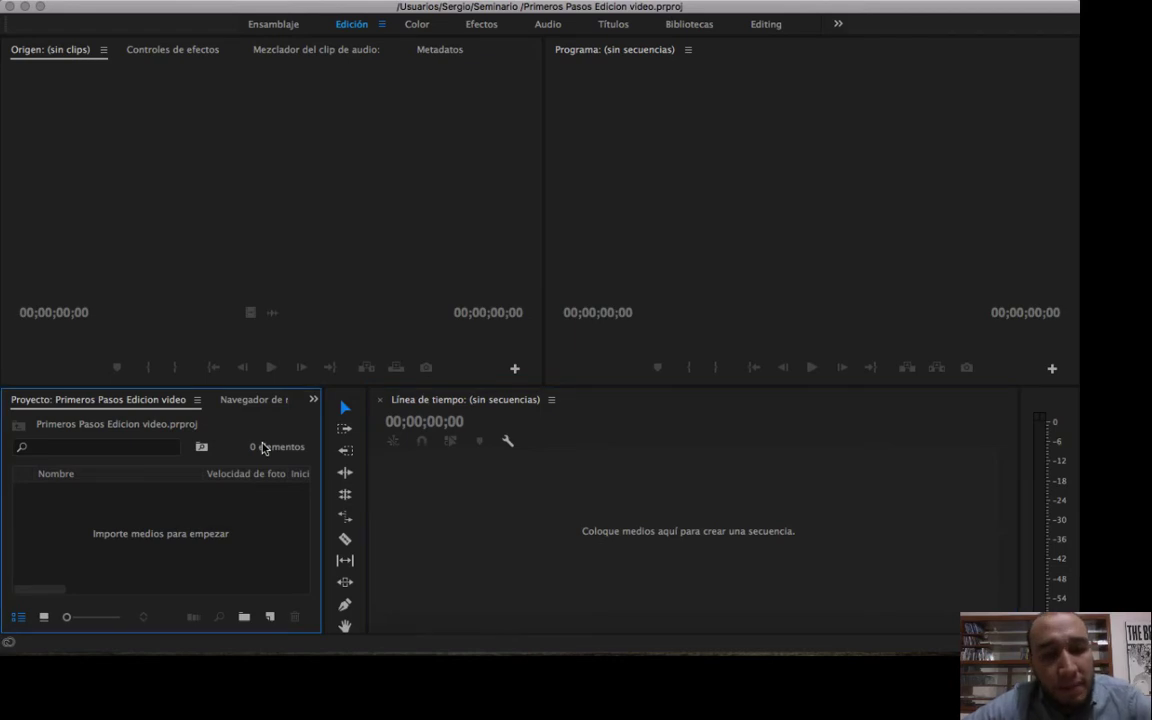
pyautogui.click(315, 210)
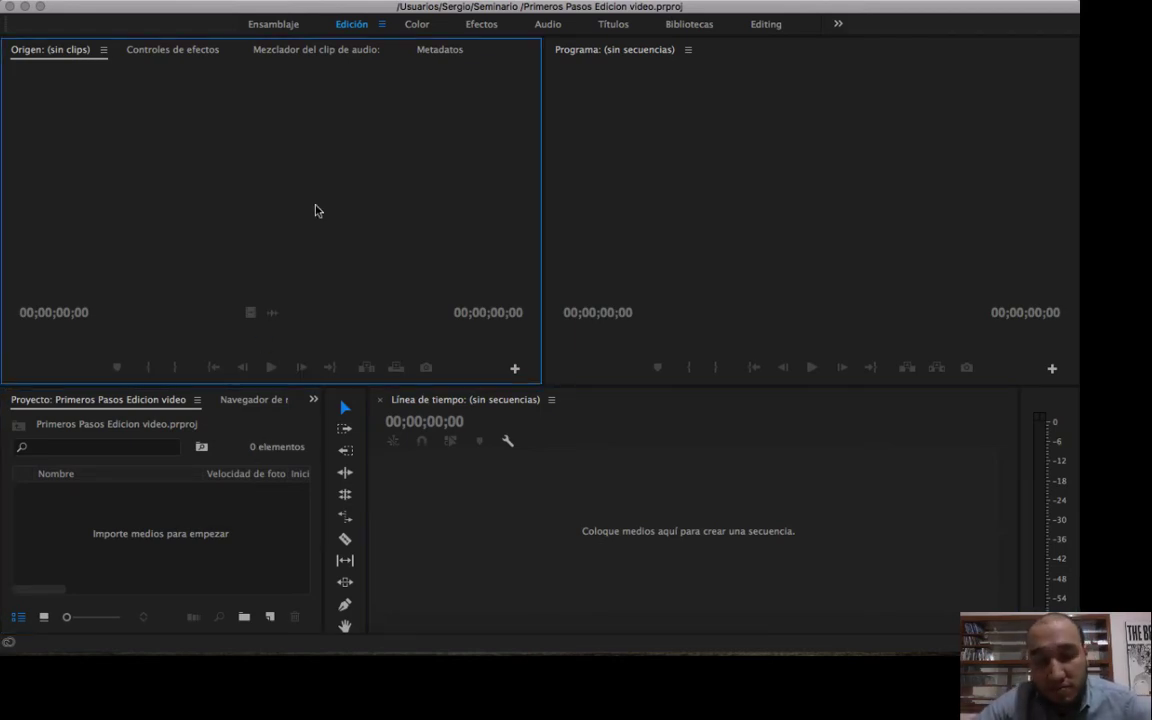
pyautogui.click(694, 175)
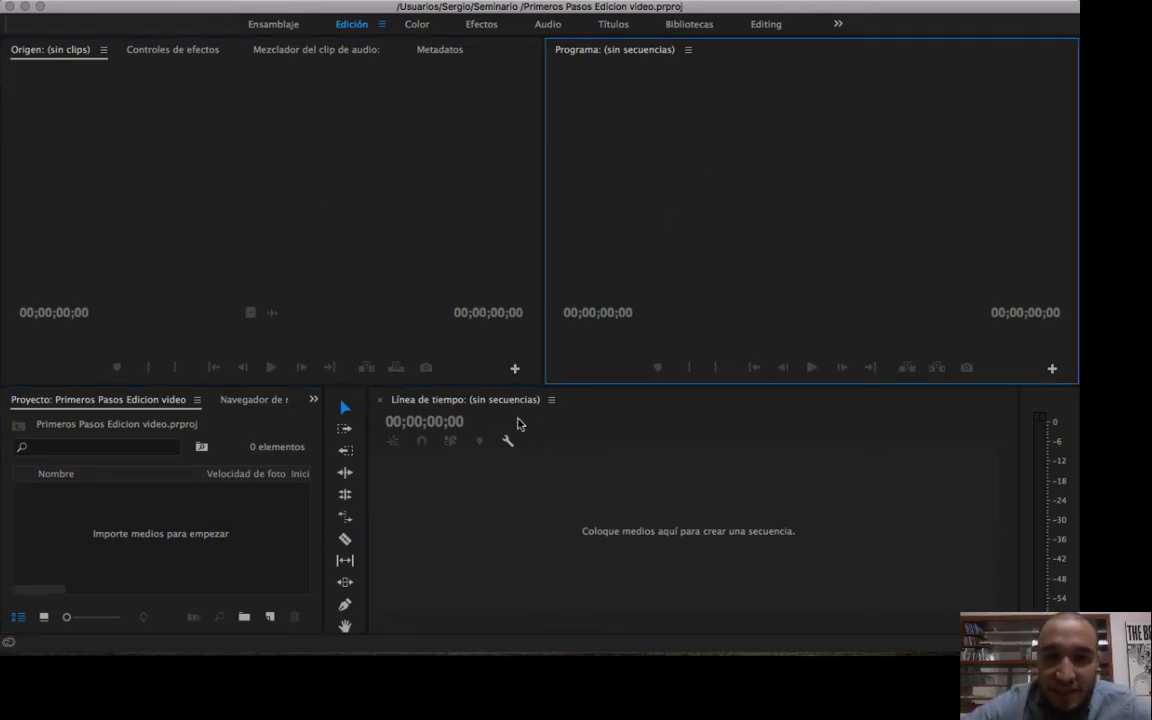
pyautogui.click(476, 489)
pyautogui.click(248, 524)
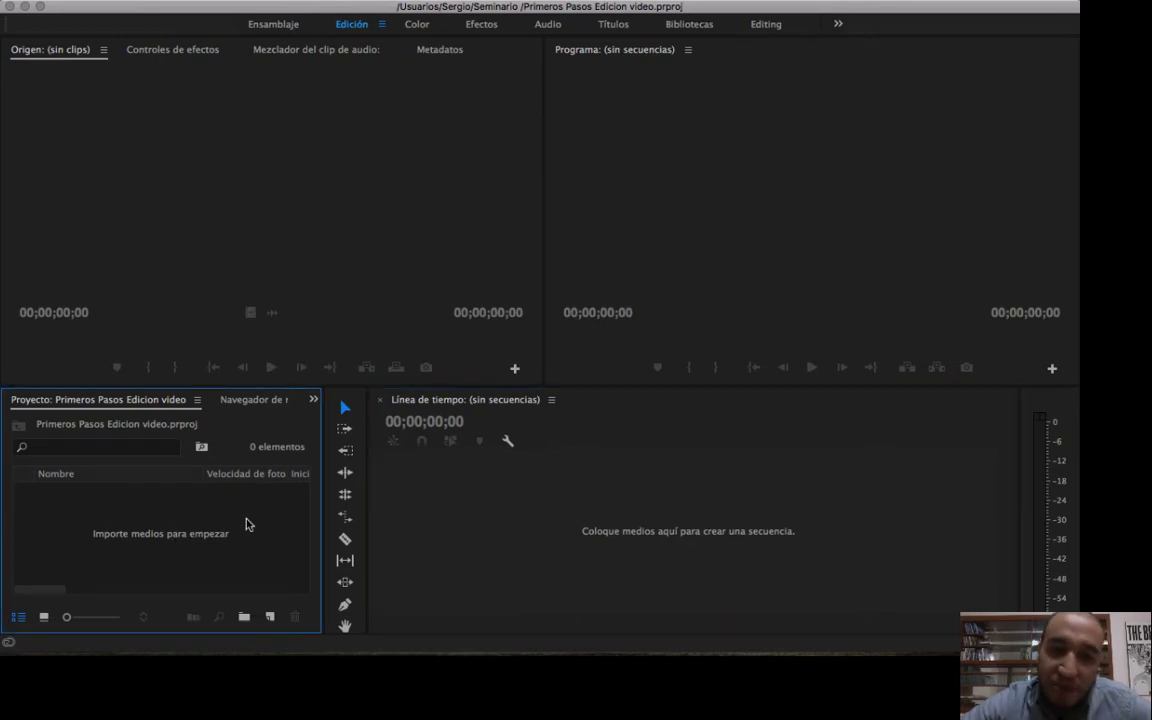
pyautogui.click(399, 203)
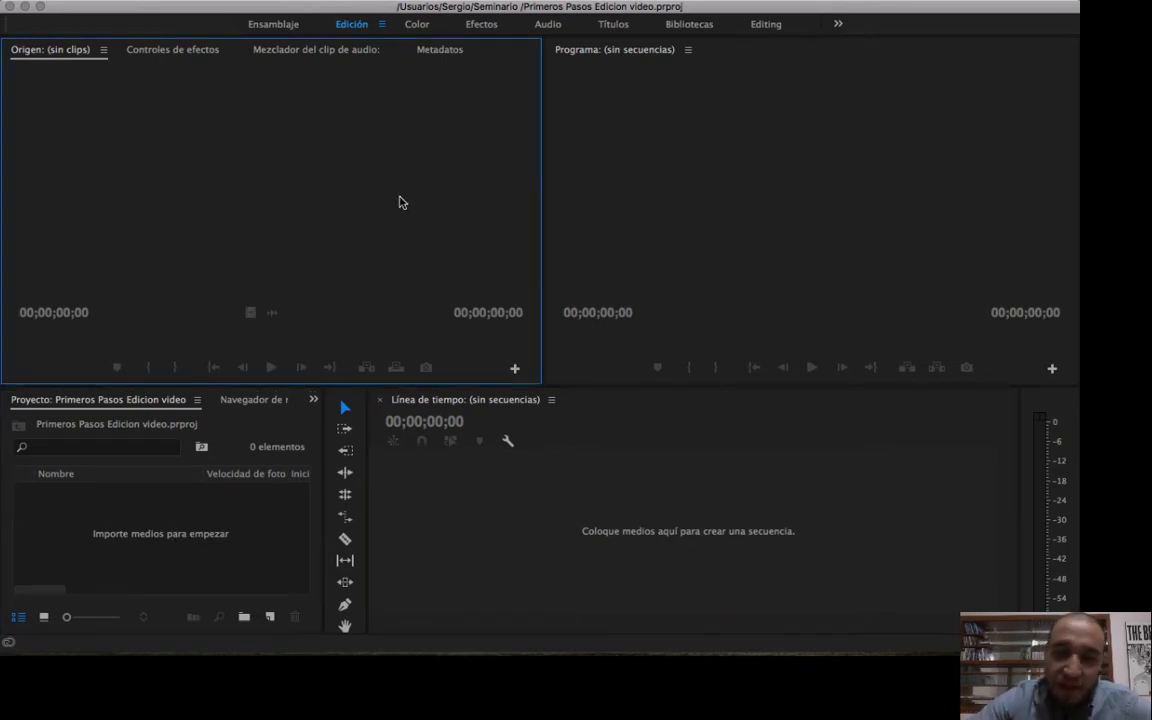
pyautogui.click(507, 421)
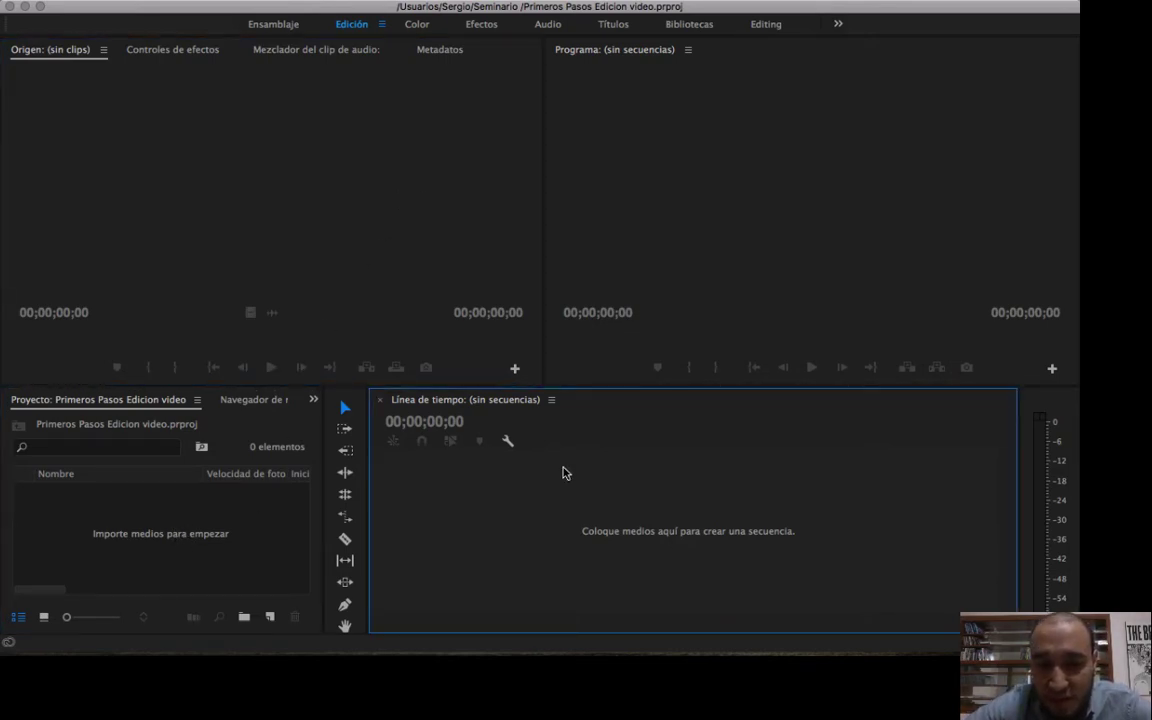
pyautogui.click(264, 497)
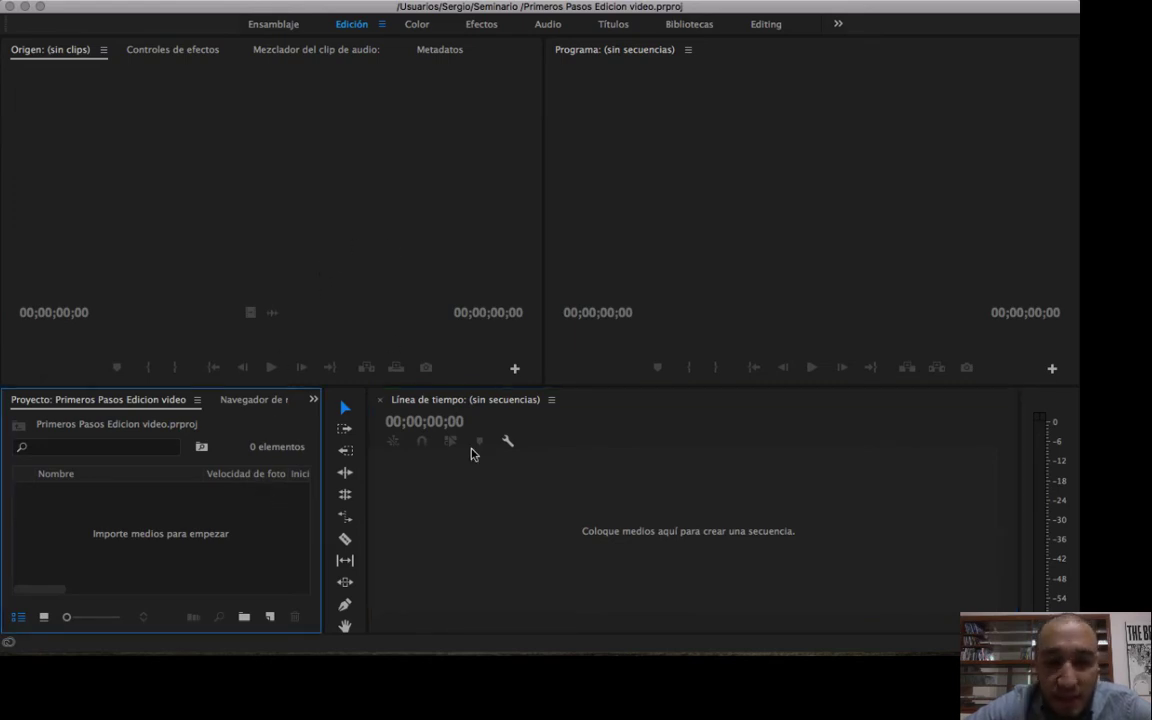
pyautogui.click(300, 250)
pyautogui.click(596, 234)
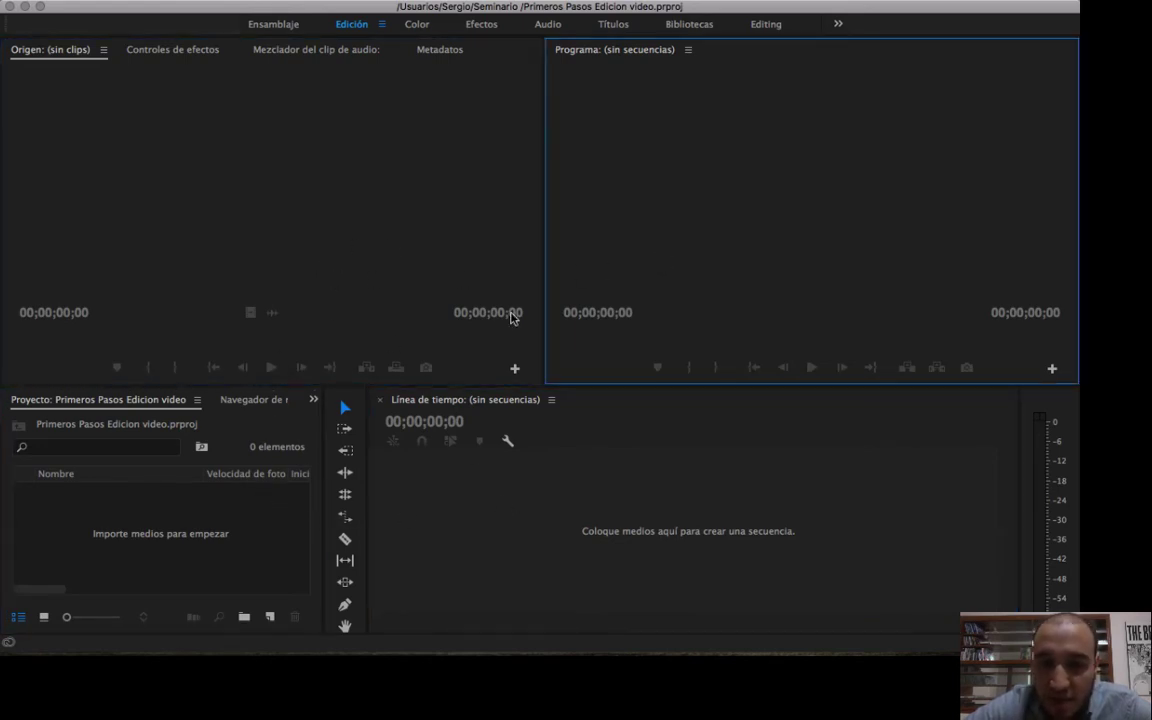
pyautogui.click(170, 533)
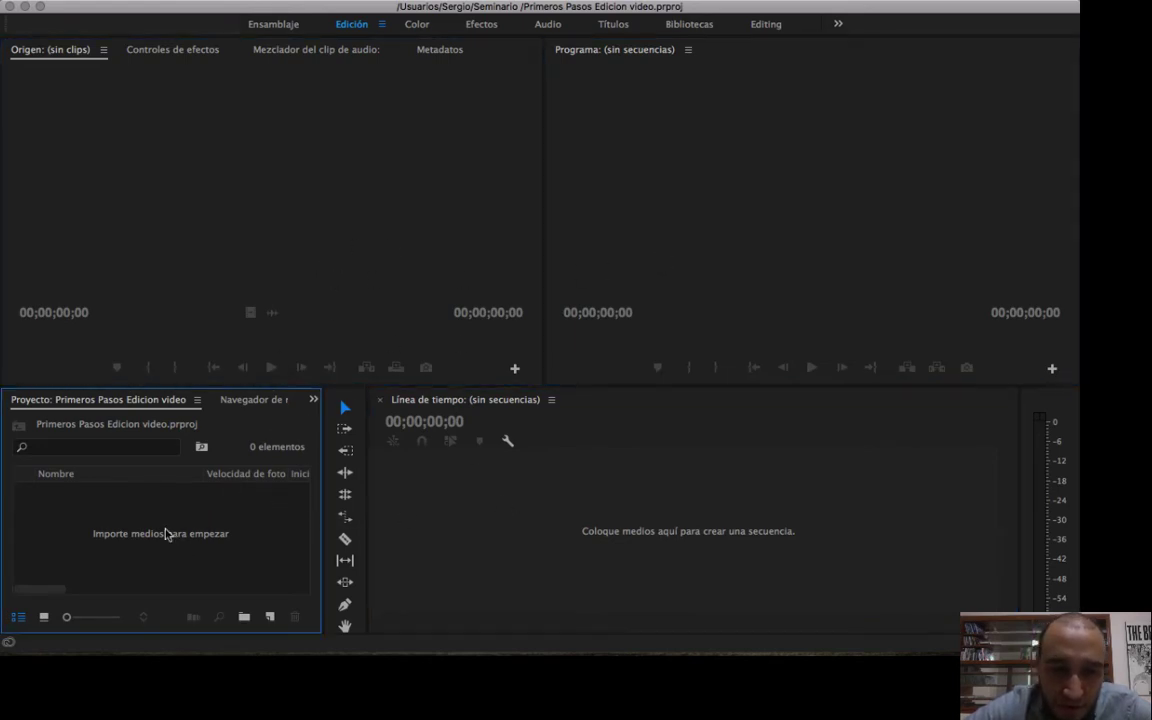
pyautogui.click(210, 294)
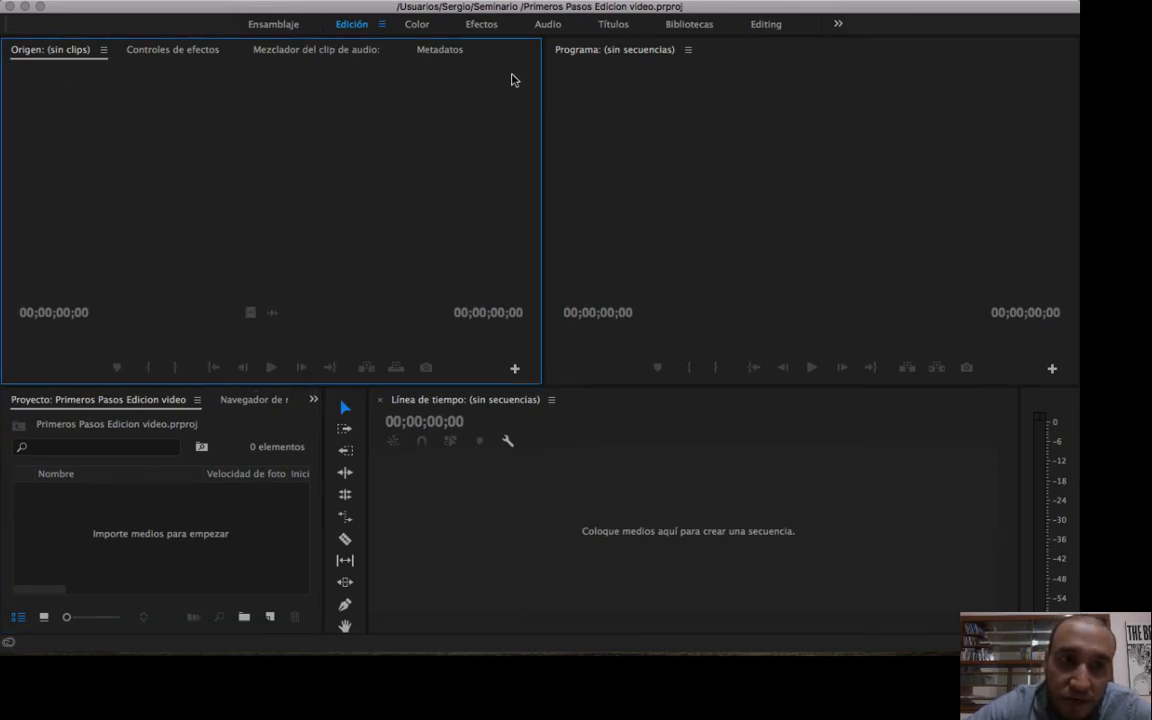
pyautogui.click(635, 345)
pyautogui.click(602, 422)
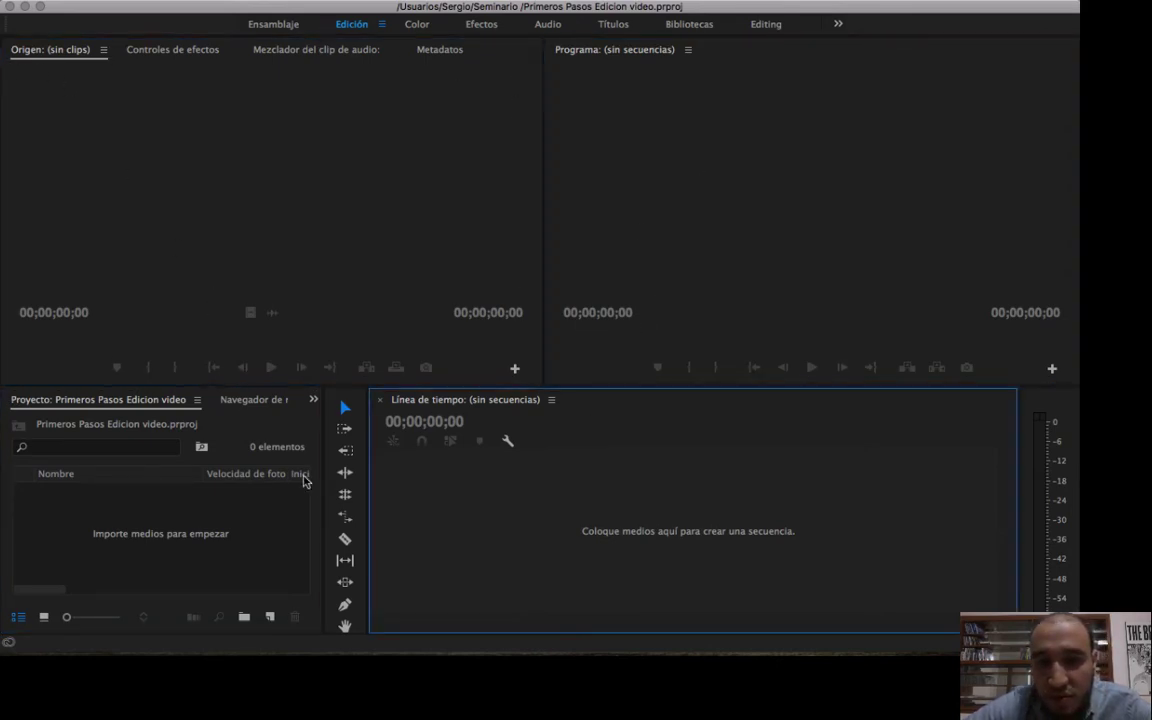
pyautogui.click(197, 434)
pyautogui.click(289, 256)
pyautogui.click(666, 162)
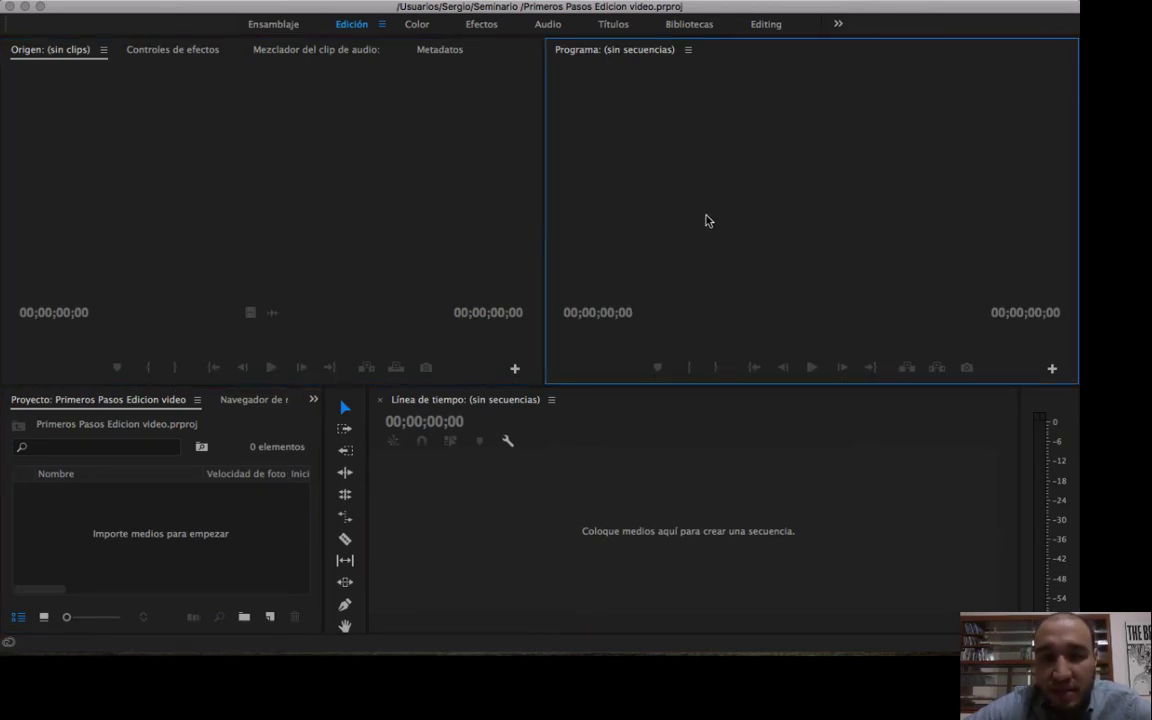
pyautogui.click(329, 236)
pyautogui.click(212, 560)
pyautogui.click(589, 519)
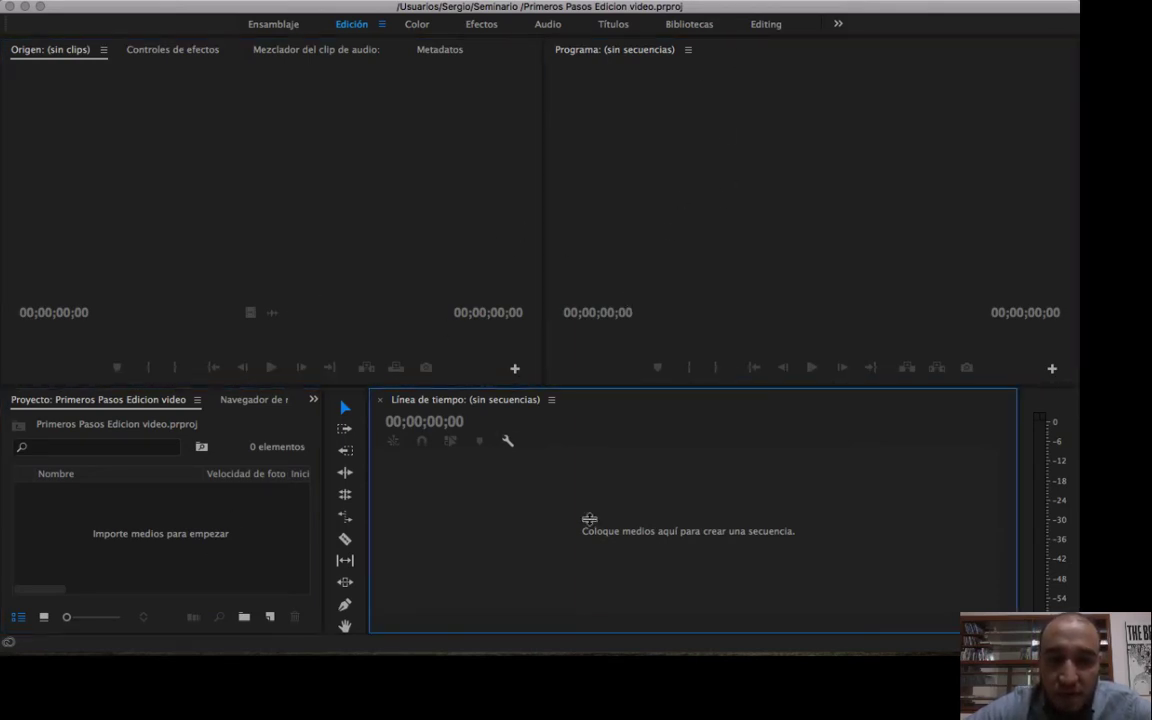
pyautogui.click(270, 537)
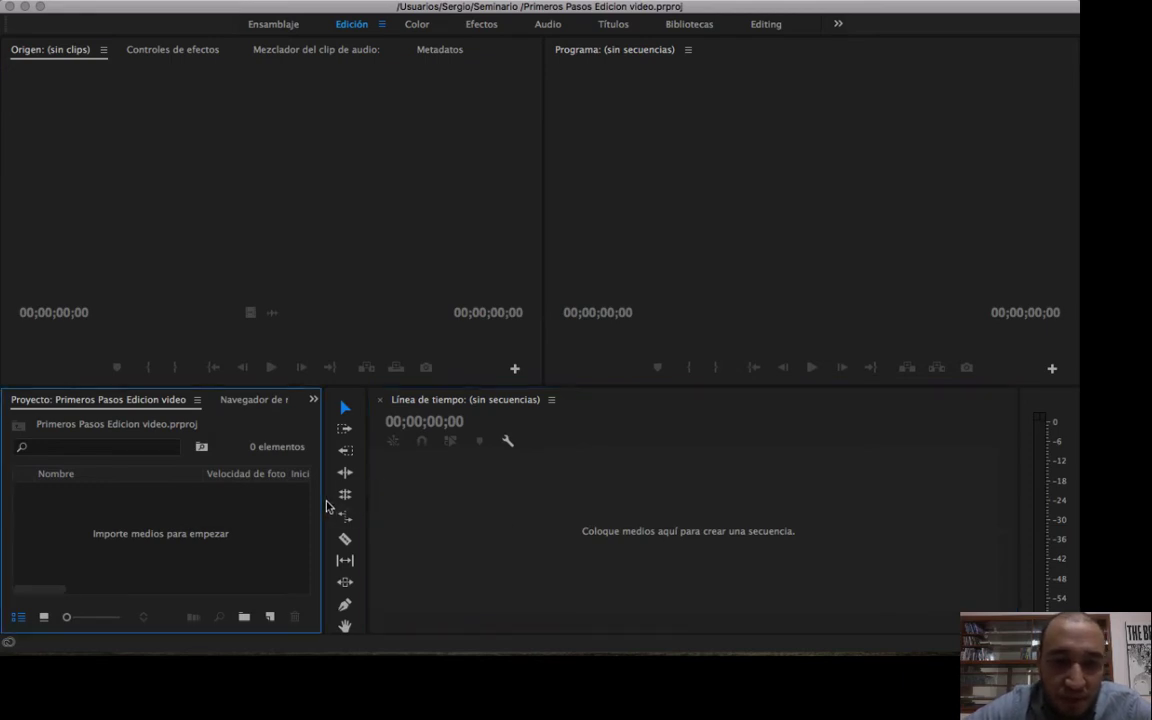
# Enlarge the Project panel by widening it and raising the boundary between the upper and lower panel rows.
pyautogui.moveTo(211, 386); pyautogui.dragTo(224, 280)
pyautogui.moveTo(323, 404); pyautogui.dragTo(402, 404)
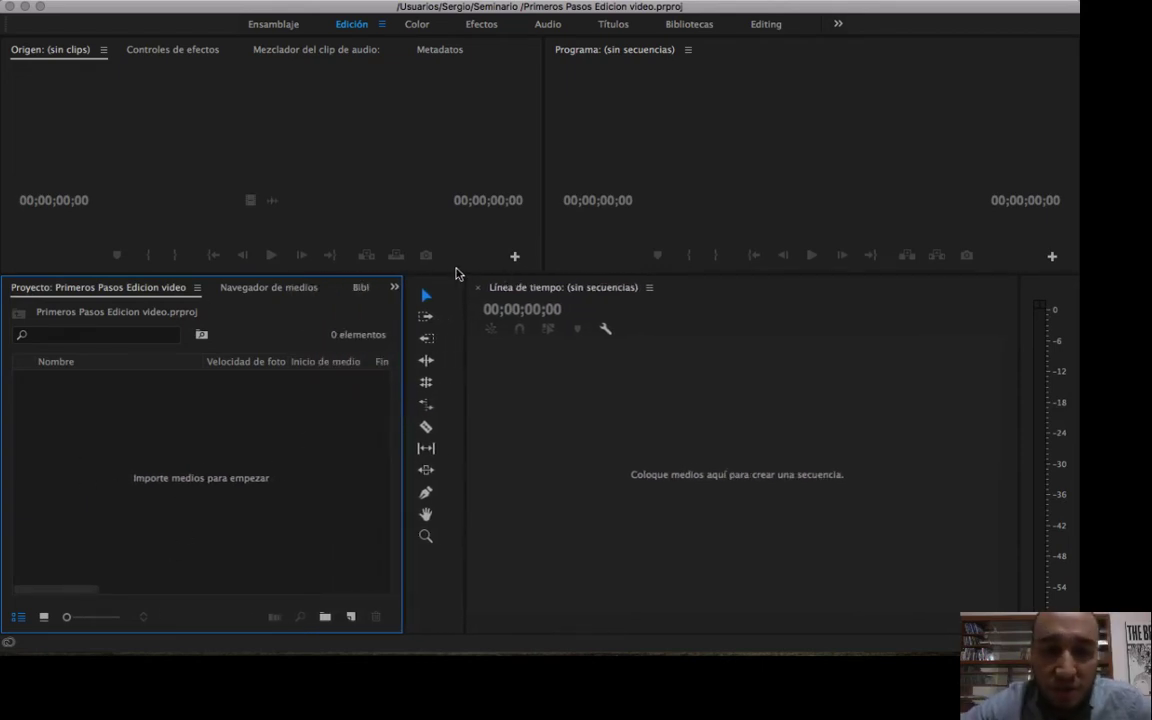
pyautogui.moveTo(450, 273); pyautogui.dragTo(450, 319)
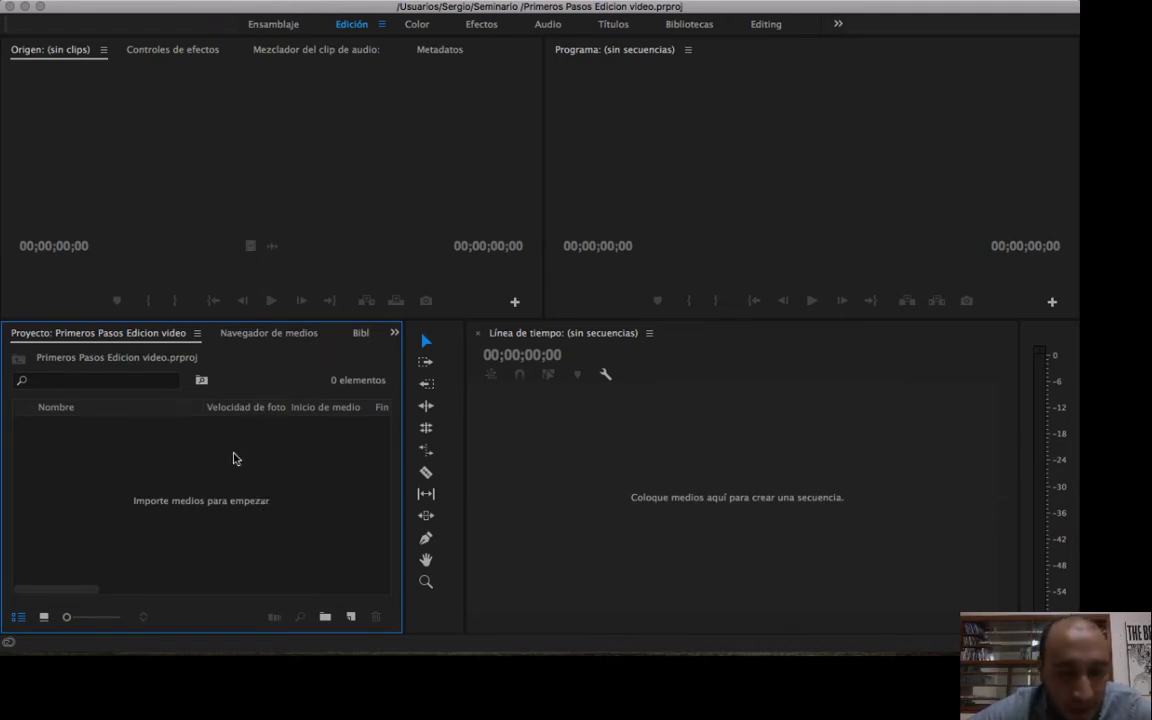
# Open the media import dialog, enlarge it, and browse to the video files in the MATERIAL GRAFICO folder on Escritorio.
pyautogui.click(190, 2)
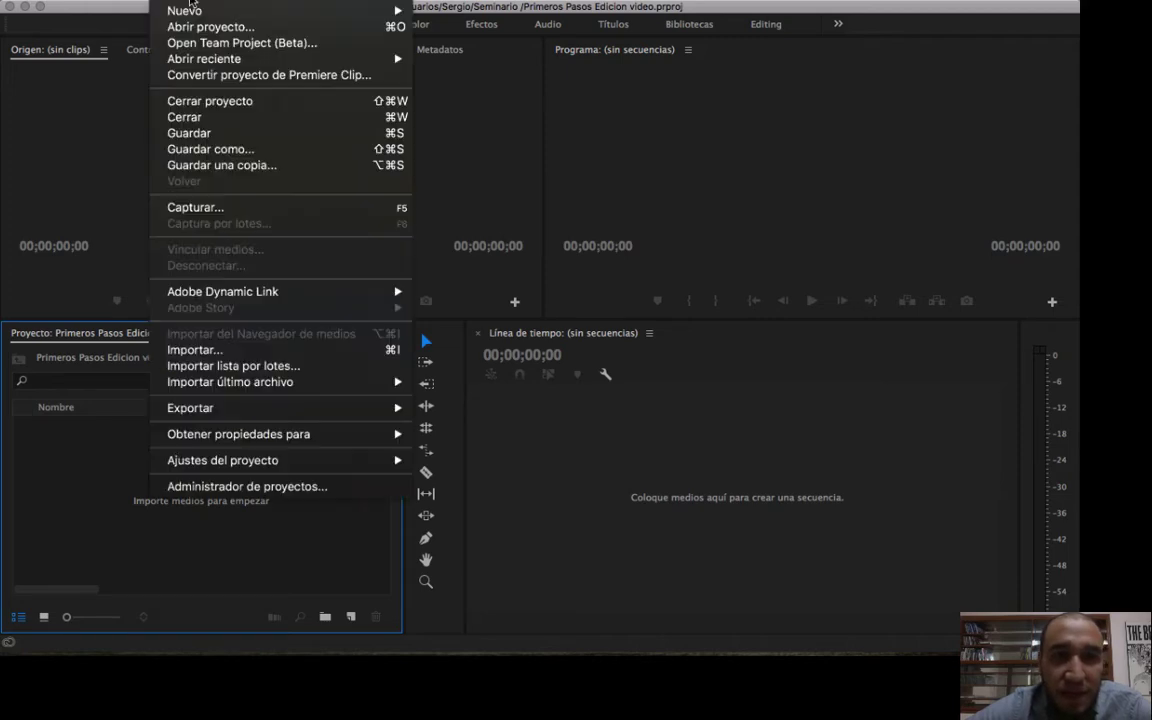
pyautogui.click(397, 354)
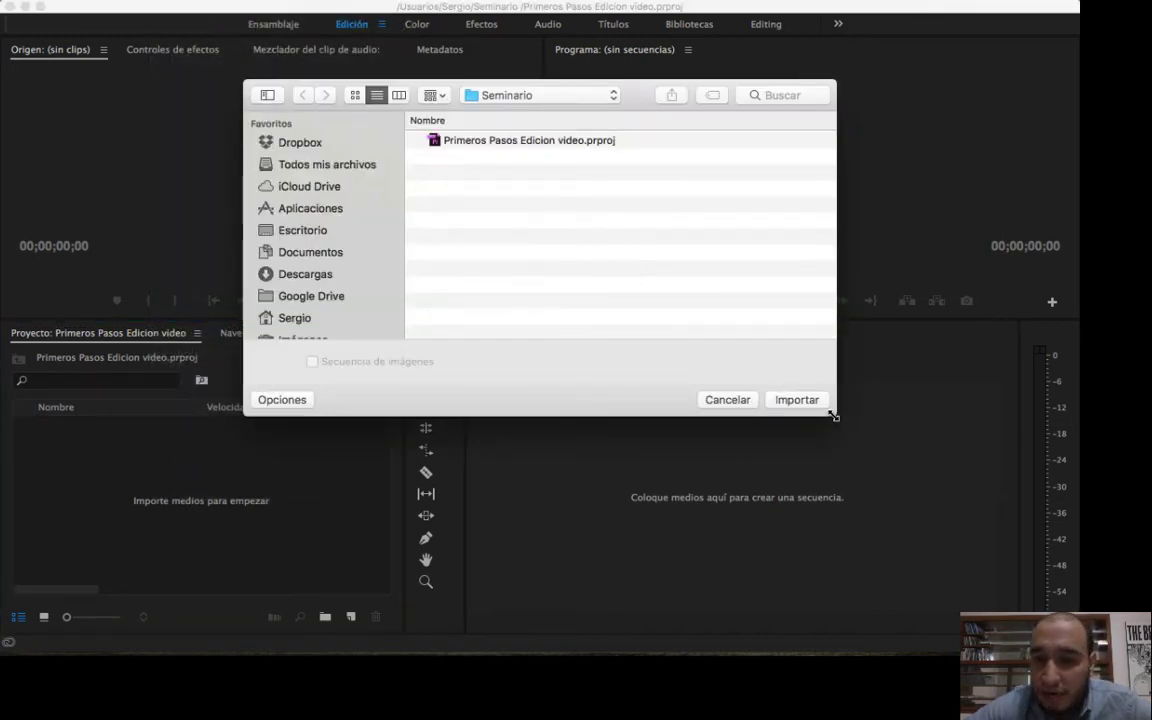
pyautogui.moveTo(835, 414); pyautogui.dragTo(930, 512)
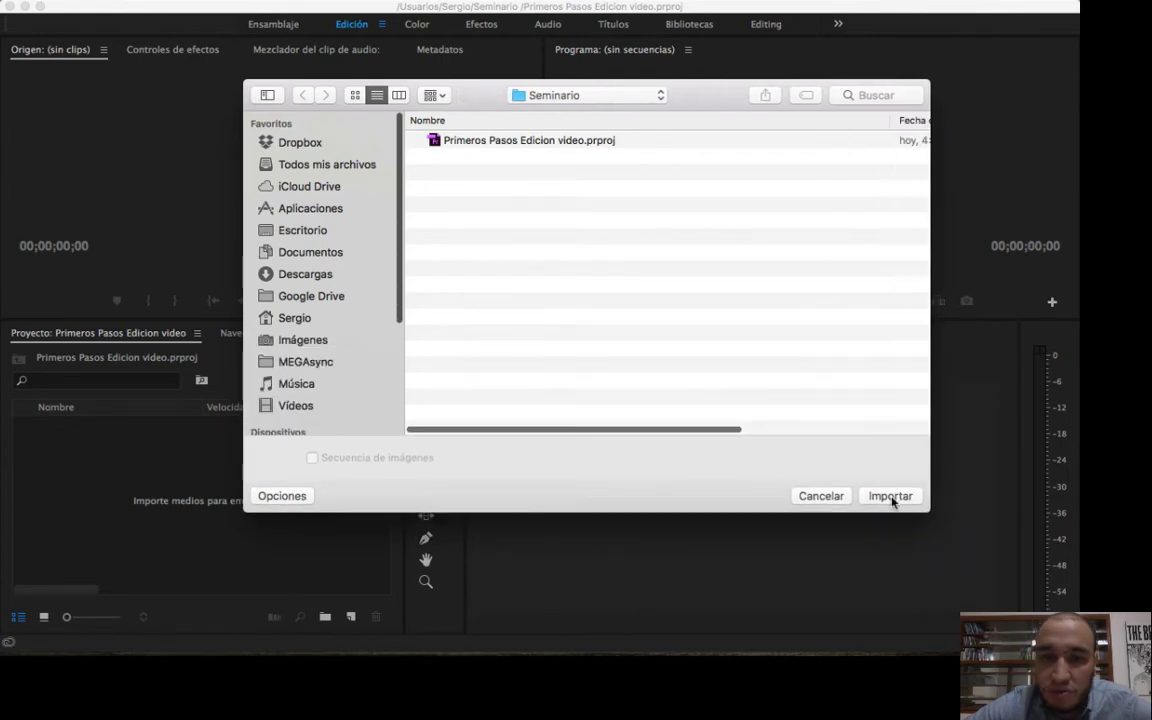
pyautogui.click(303, 231)
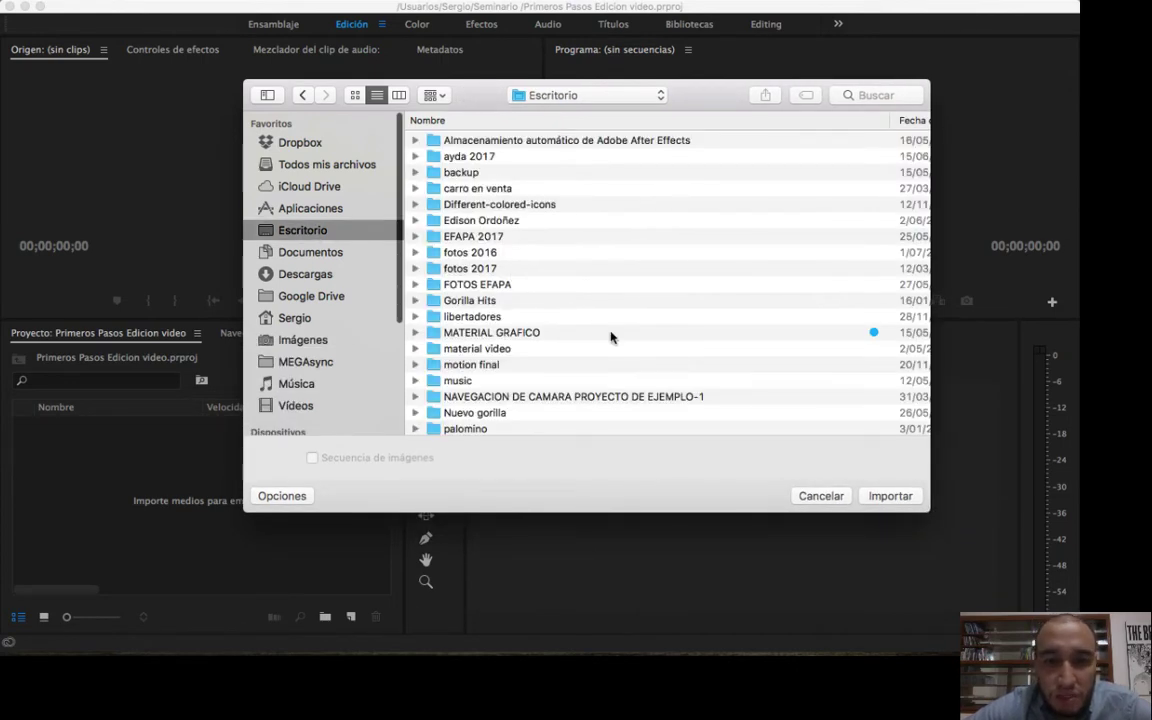
pyautogui.scroll(-5, 489, 339)
pyautogui.scroll(5, 522, 334)
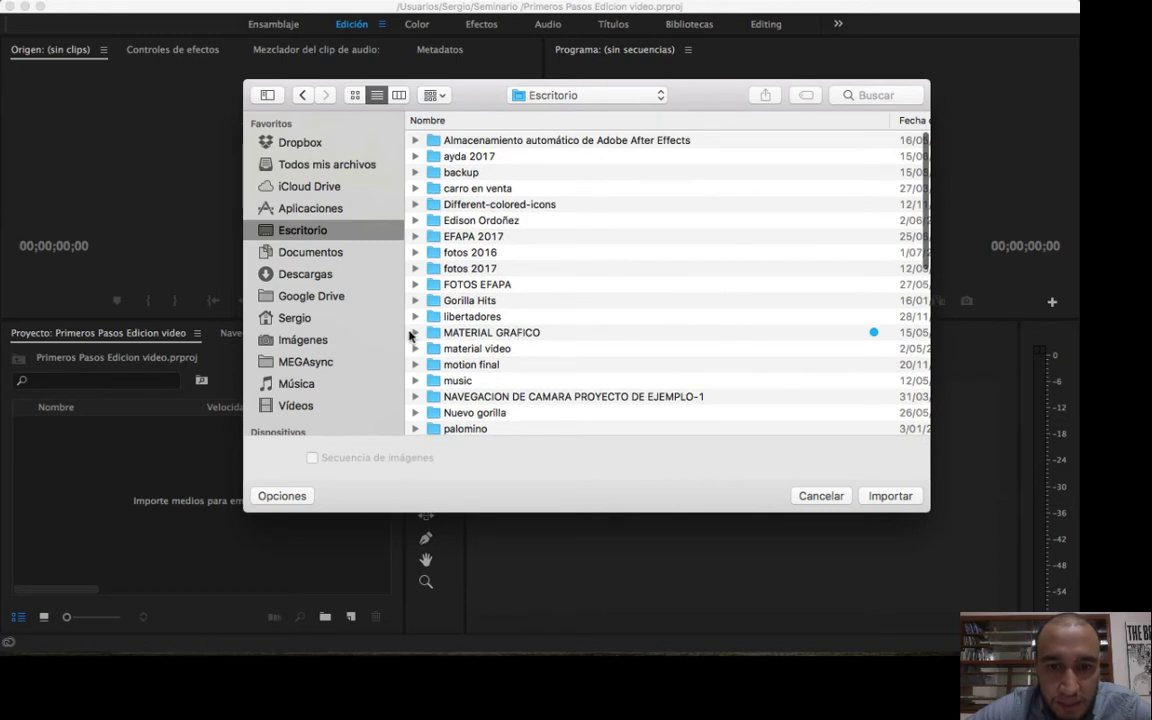
pyautogui.click(415, 333)
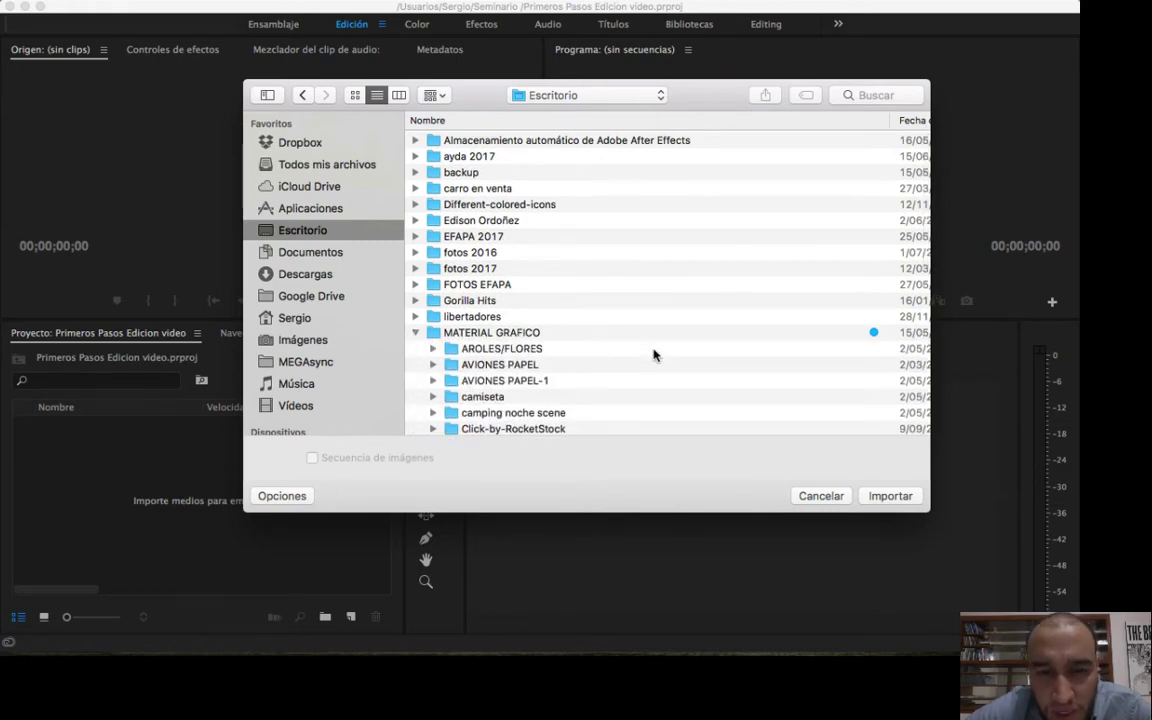
pyautogui.scroll(-15, 600, 345)
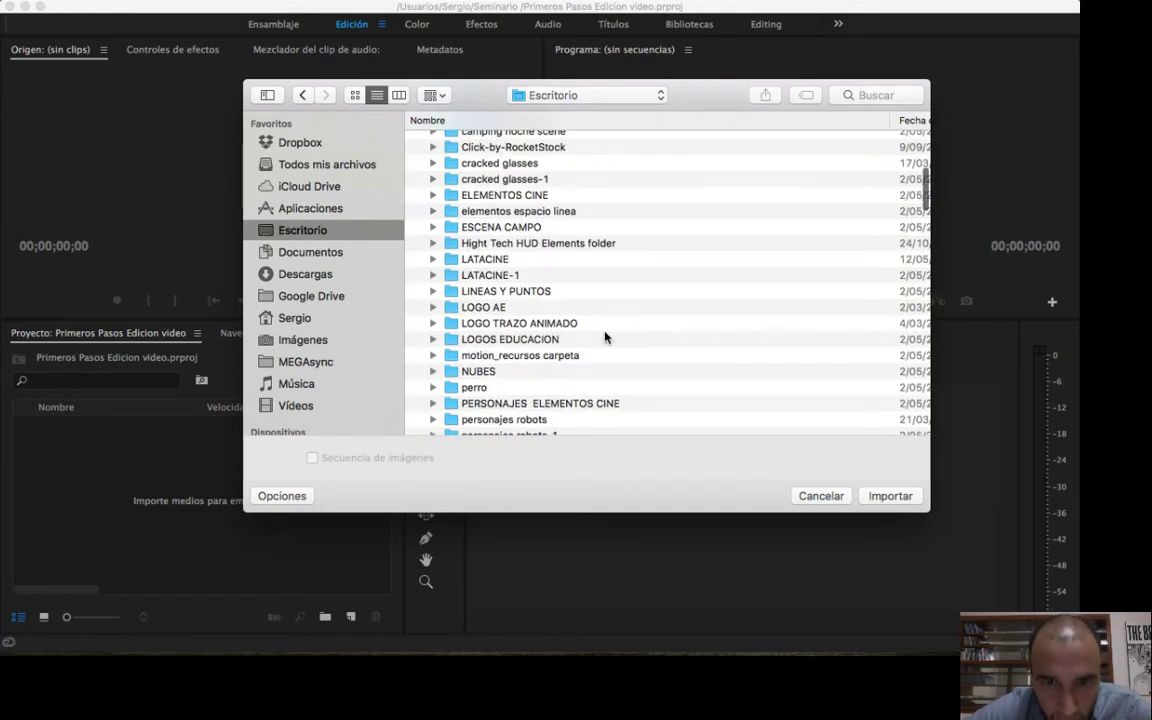
pyautogui.scroll(-15, 604, 337)
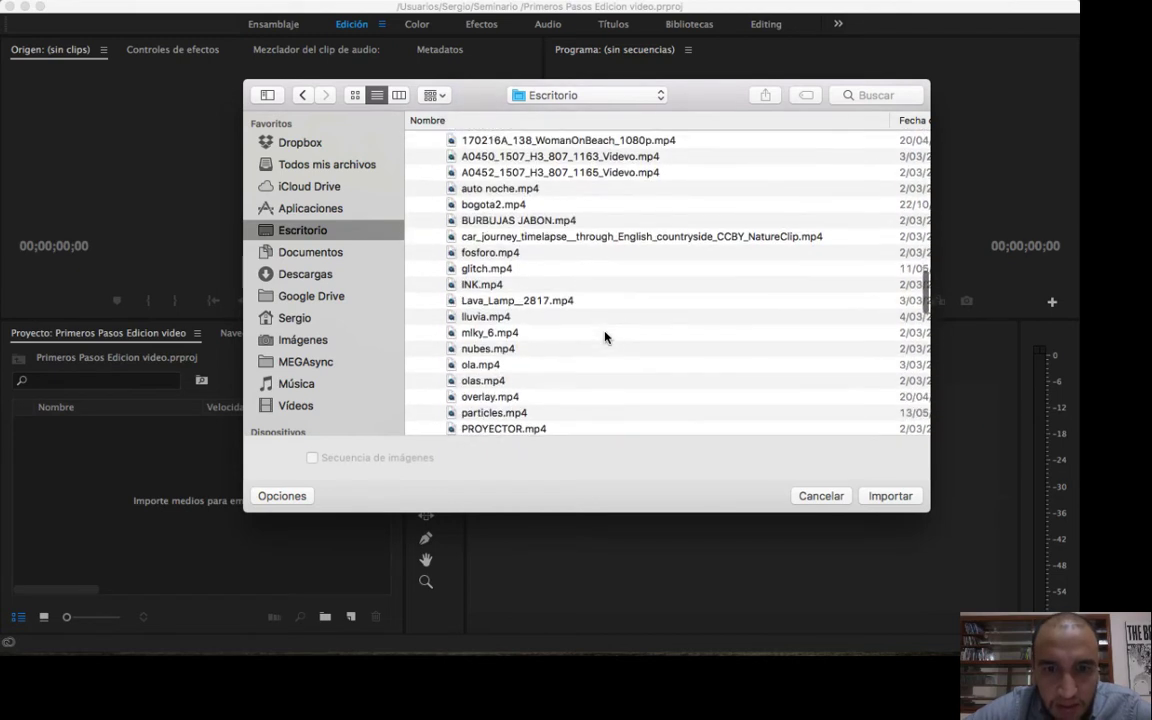
# Import the clips fosforo.mp4, ola.mp4 and olas.mp4 together into the project, and clear the selection.
pyautogui.click(485, 266)
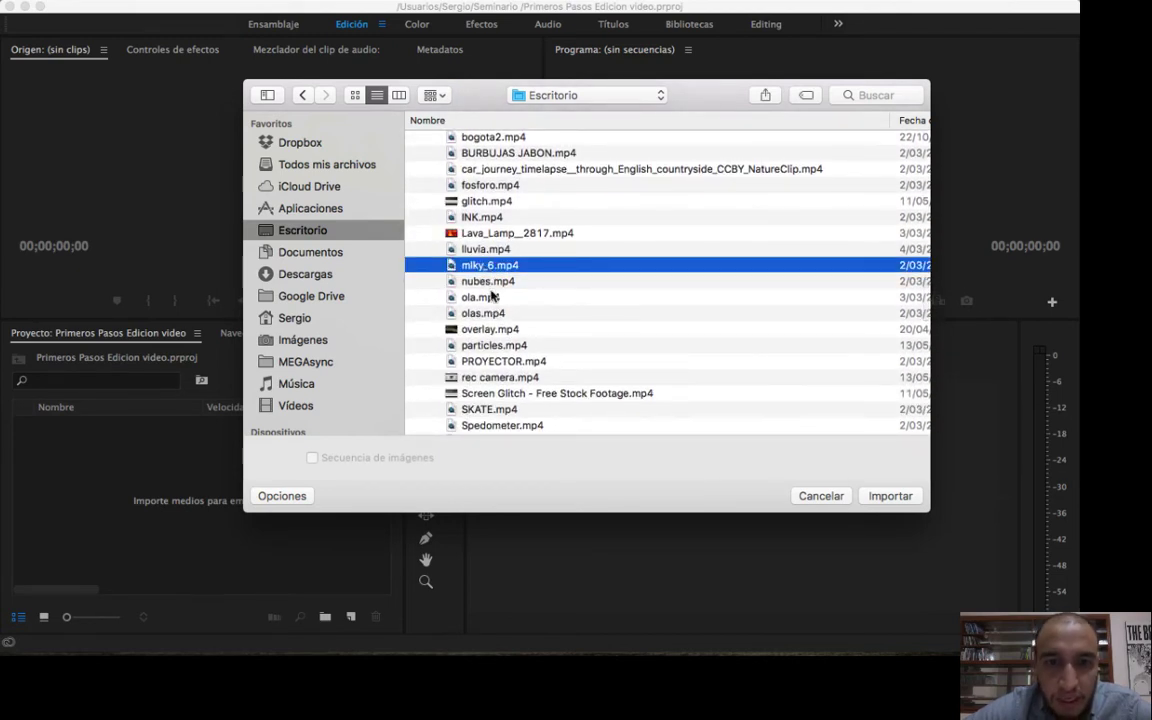
pyautogui.click(485, 315)
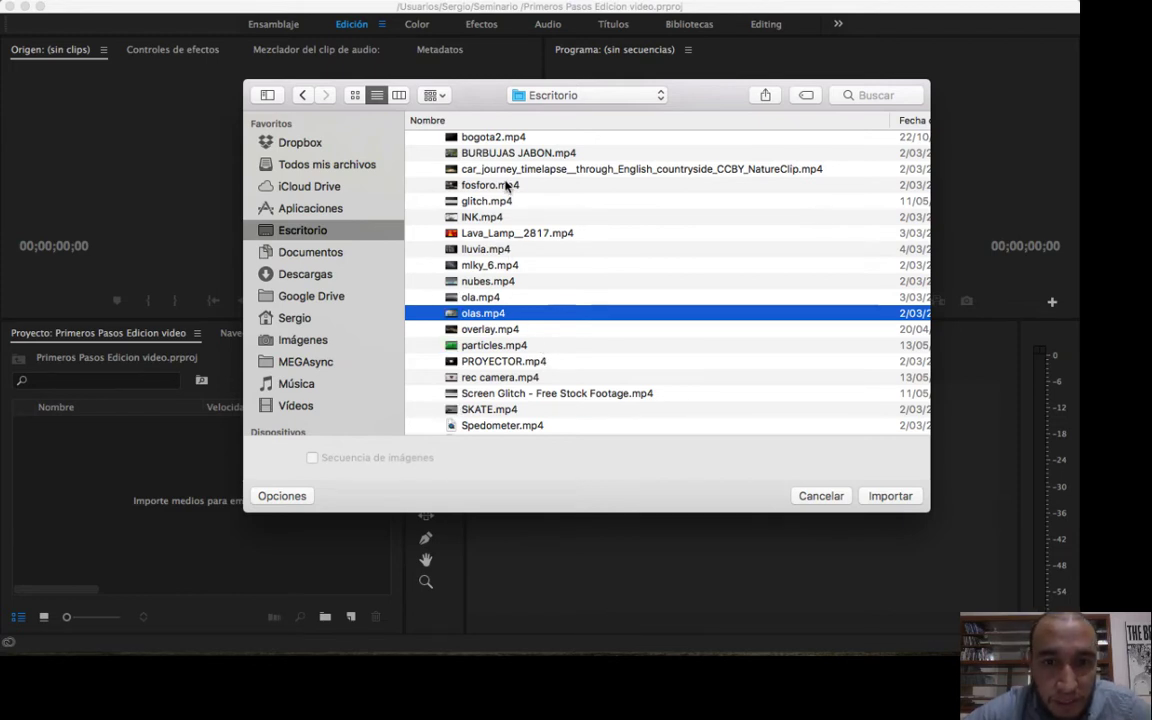
pyautogui.keyDown('super'); pyautogui.click(506, 185); pyautogui.keyUp('super')
pyautogui.keyDown('super'); pyautogui.click(487, 299); pyautogui.keyUp('super')
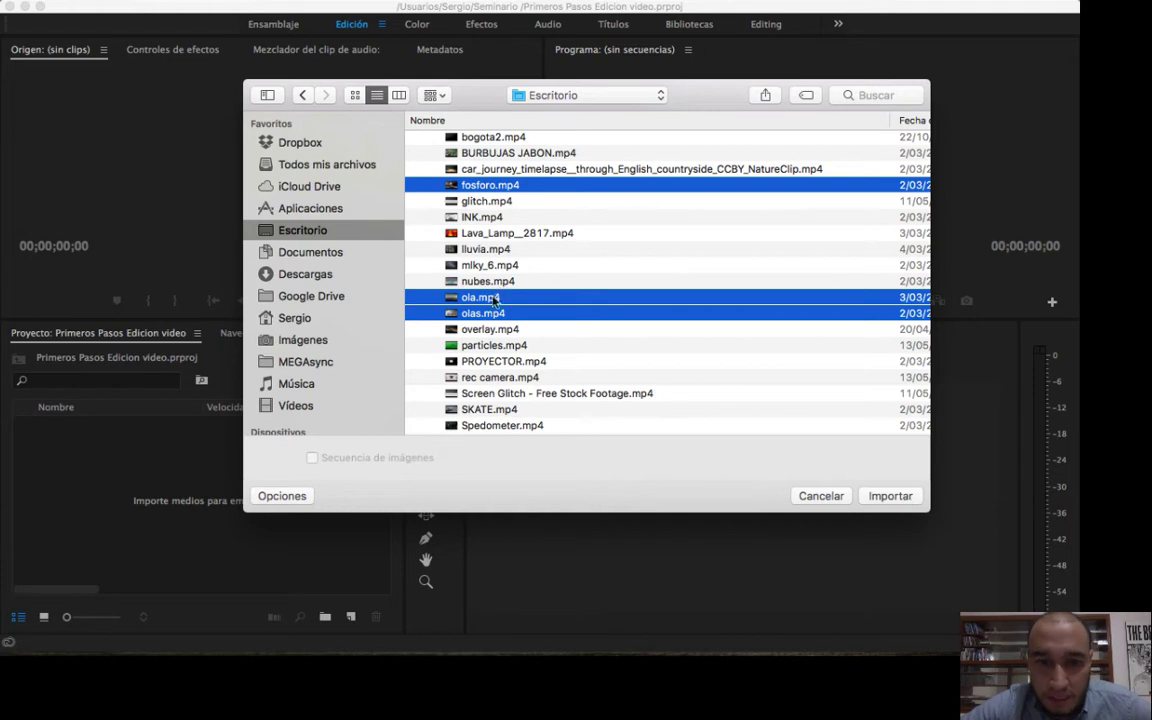
pyautogui.scroll(3, 585, 258)
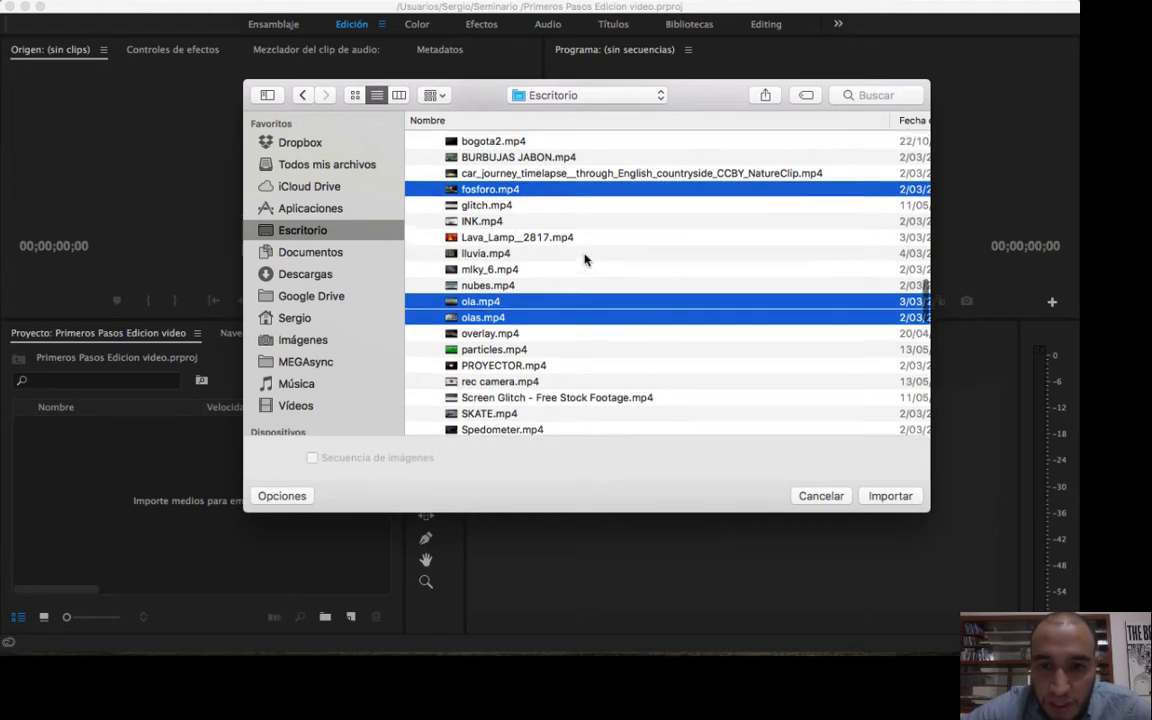
pyautogui.scroll(-2, 585, 258)
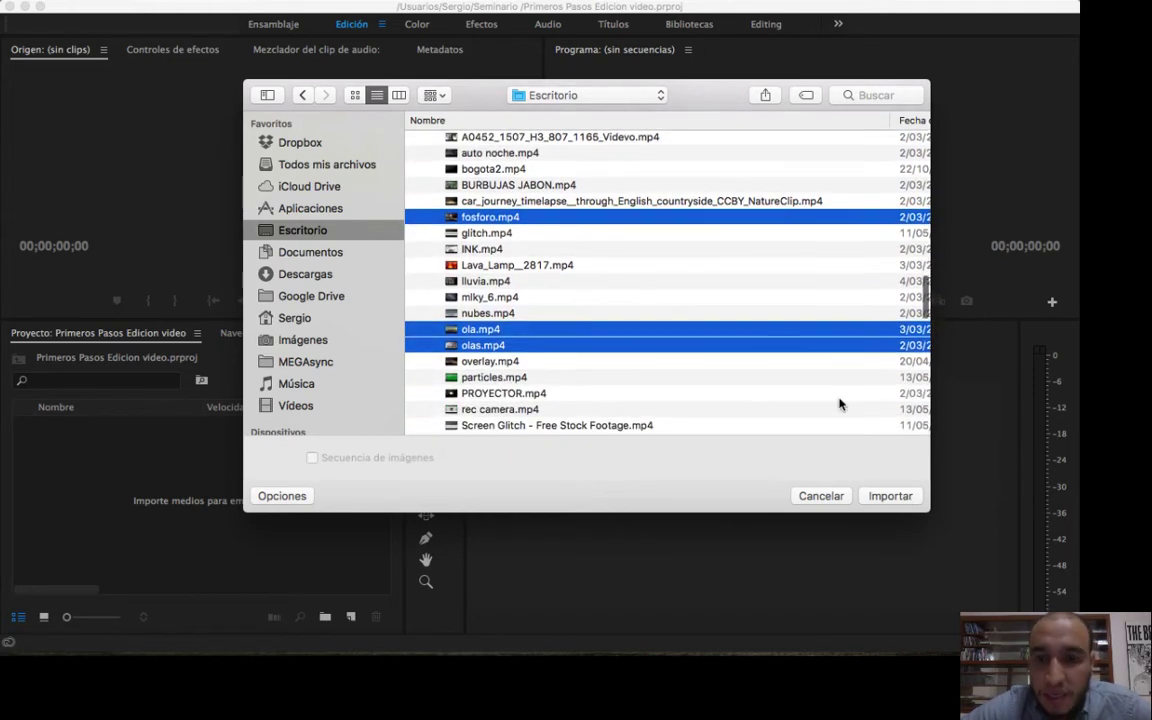
pyautogui.click(899, 496)
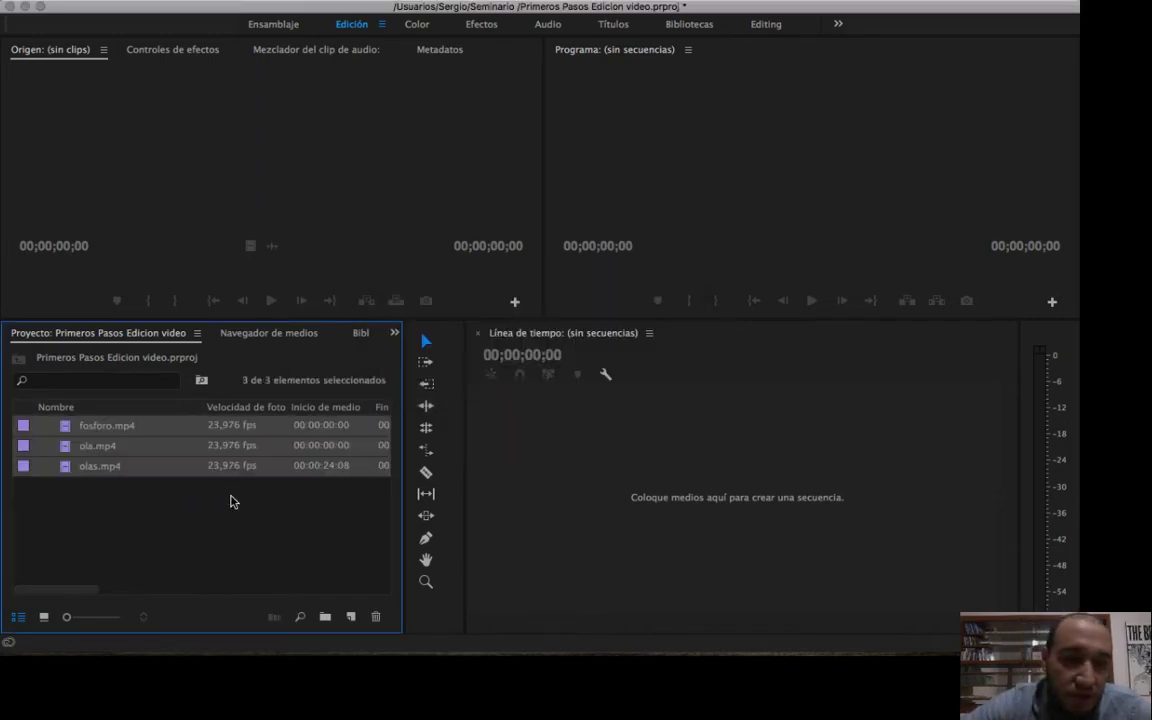
pyautogui.click(230, 502)
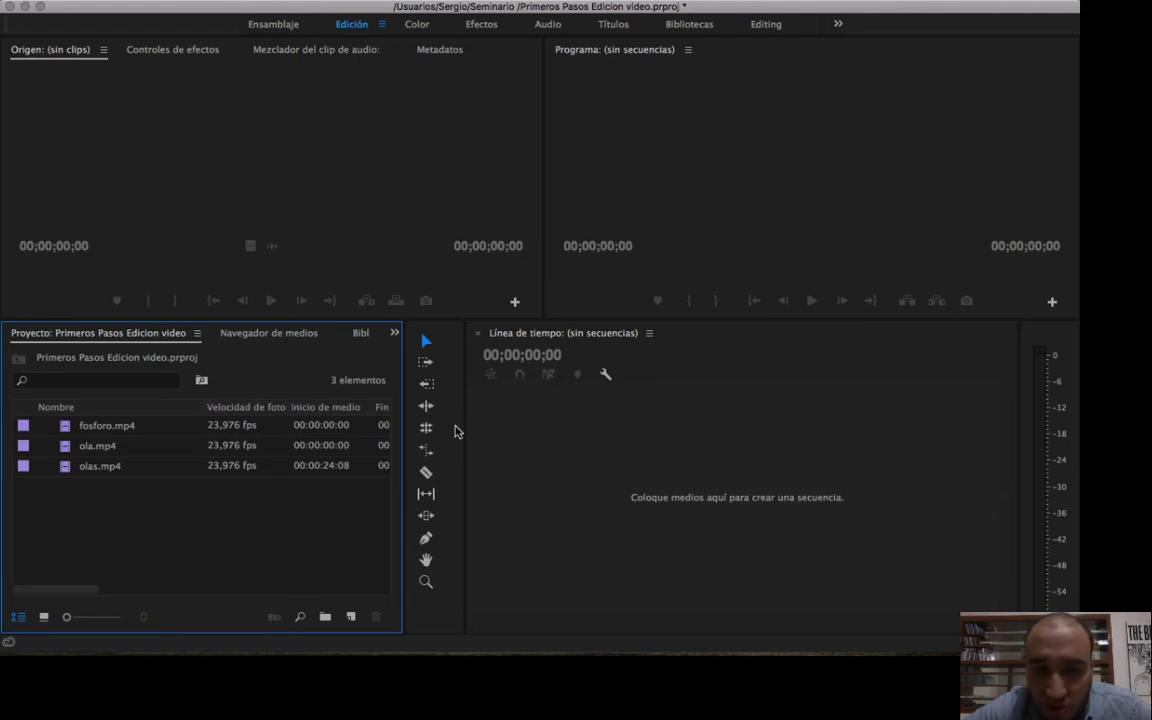
# Reopen the import dialog from the Project panel, collapse MATERIAL GRAFICO, and browse to the MP3 files in the music folder.
pyautogui.doubleClick(247, 506)
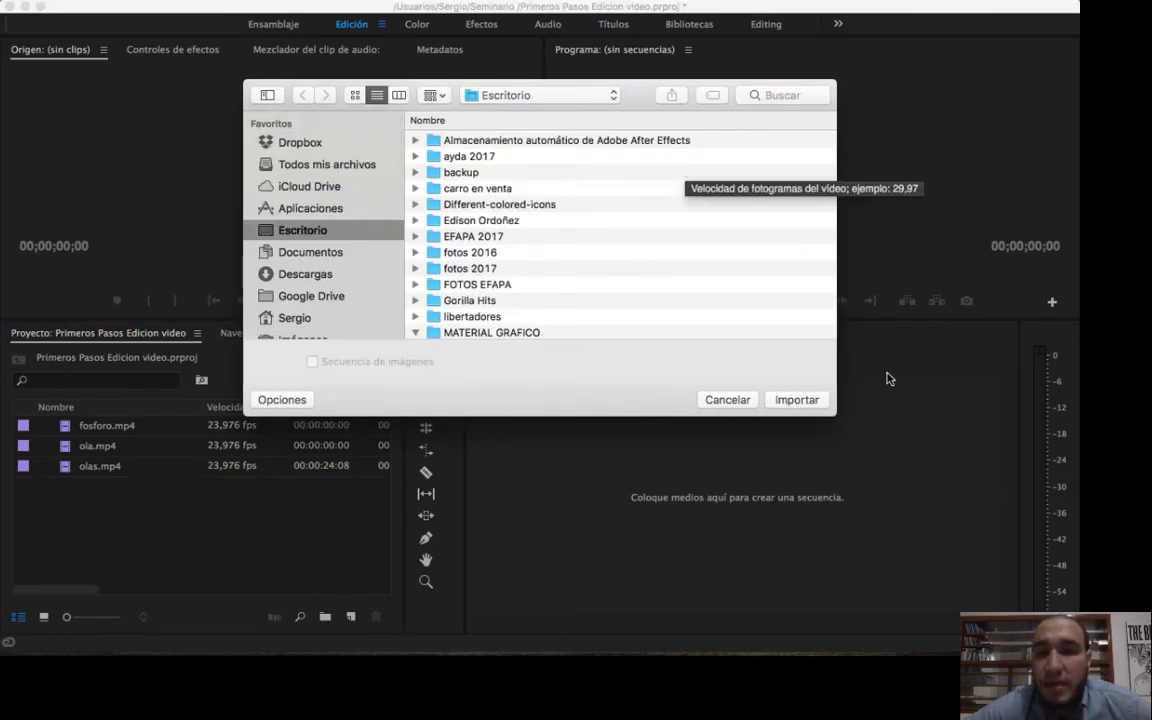
pyautogui.moveTo(838, 417); pyautogui.dragTo(949, 497)
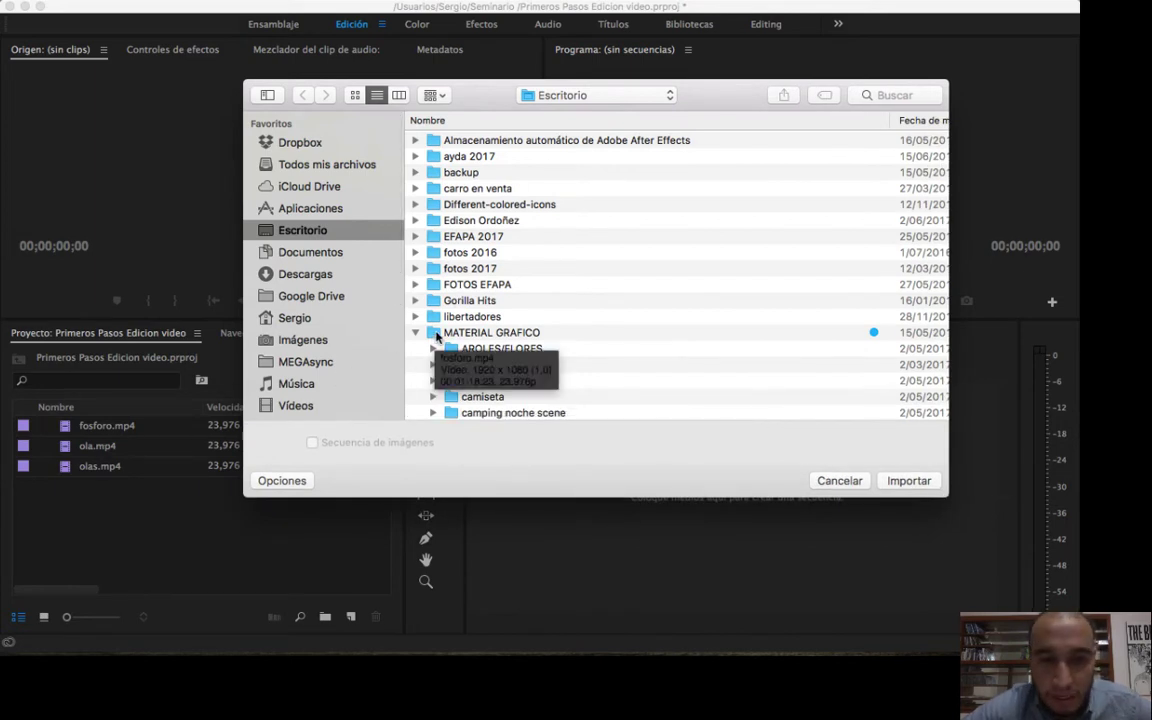
pyautogui.click(412, 334)
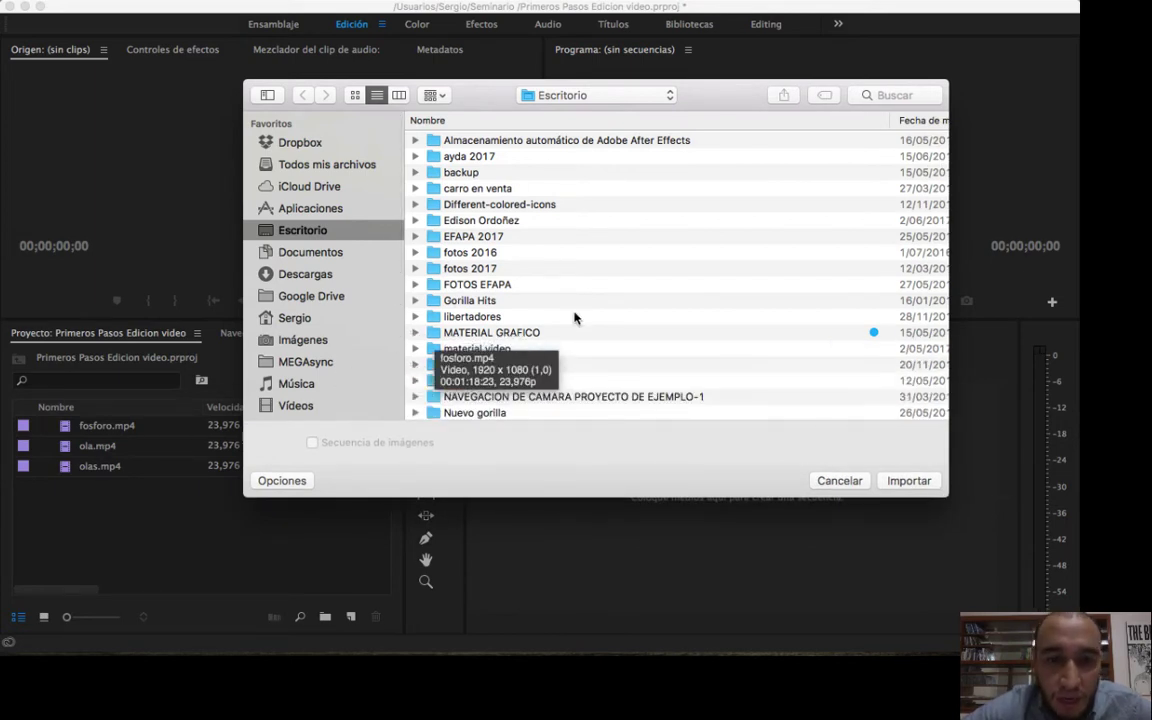
pyautogui.scroll(-5, 576, 318)
pyautogui.scroll(-2, 576, 318)
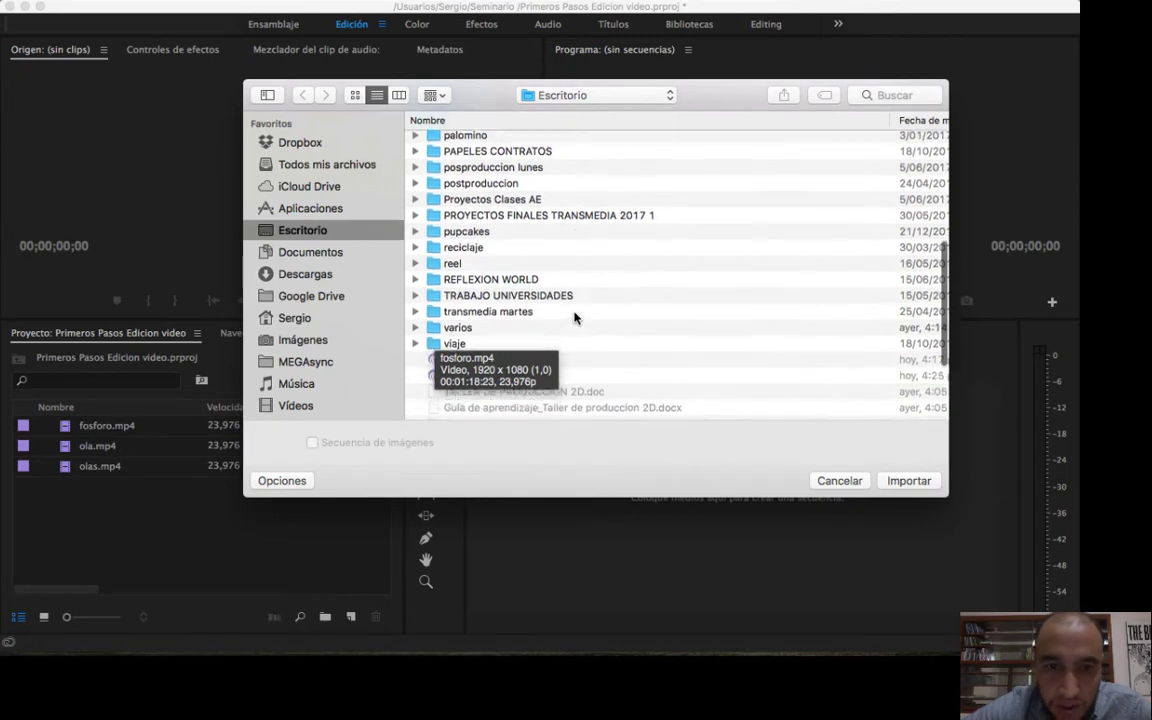
pyautogui.scroll(5, 576, 318)
pyautogui.scroll(2, 576, 318)
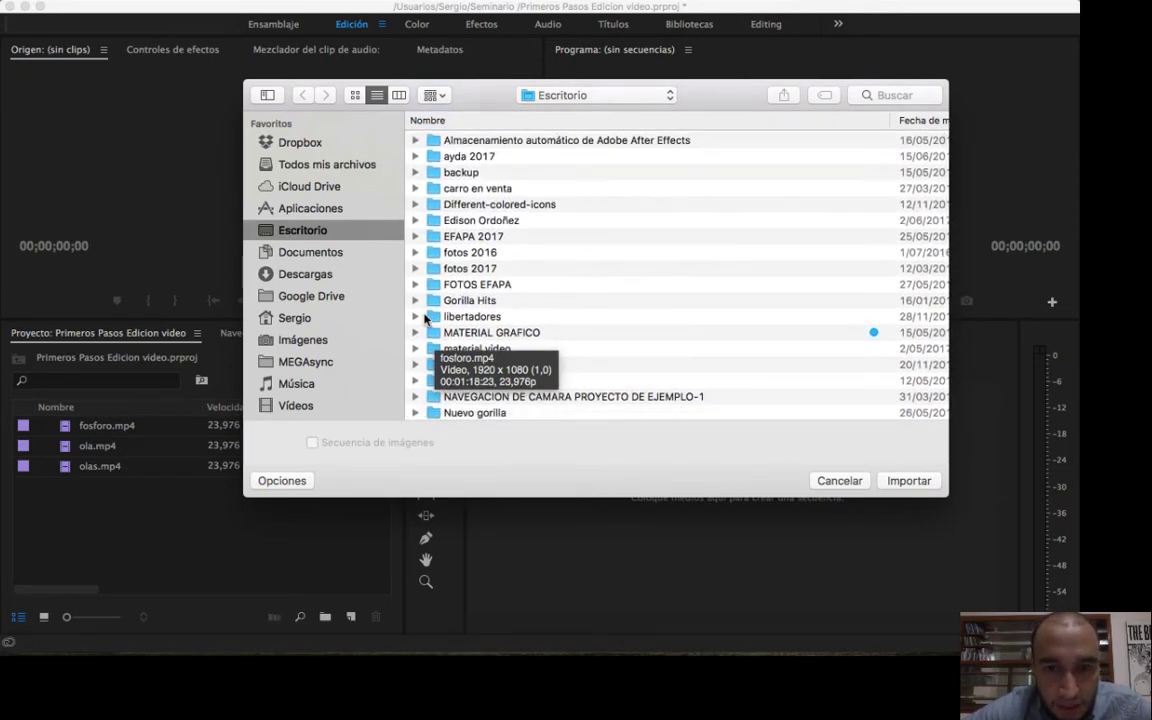
pyautogui.scroll(-3, 673, 279)
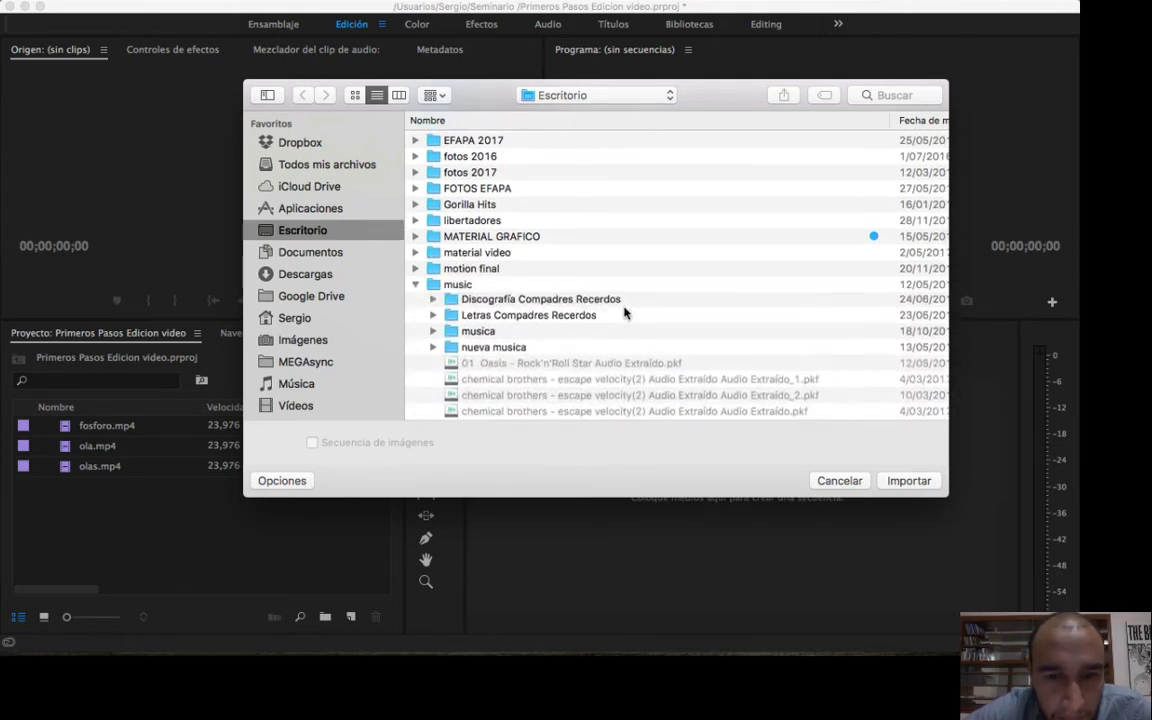
pyautogui.scroll(-10, 624, 313)
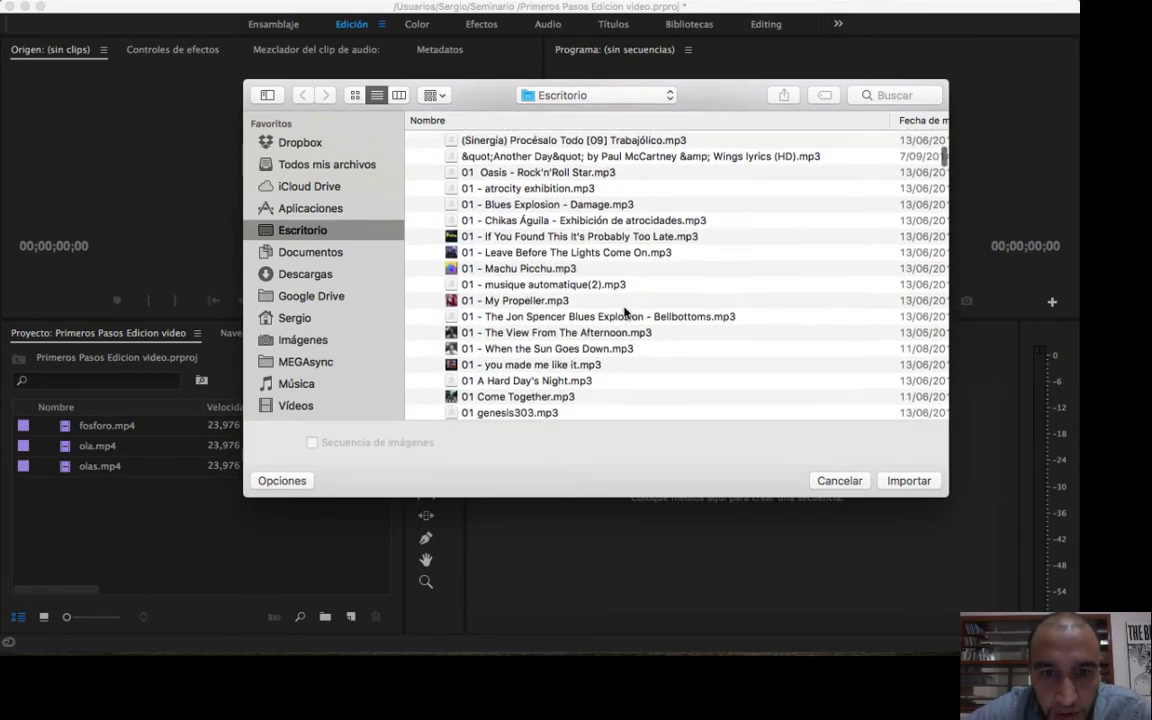
pyautogui.scroll(-1, 704, 358)
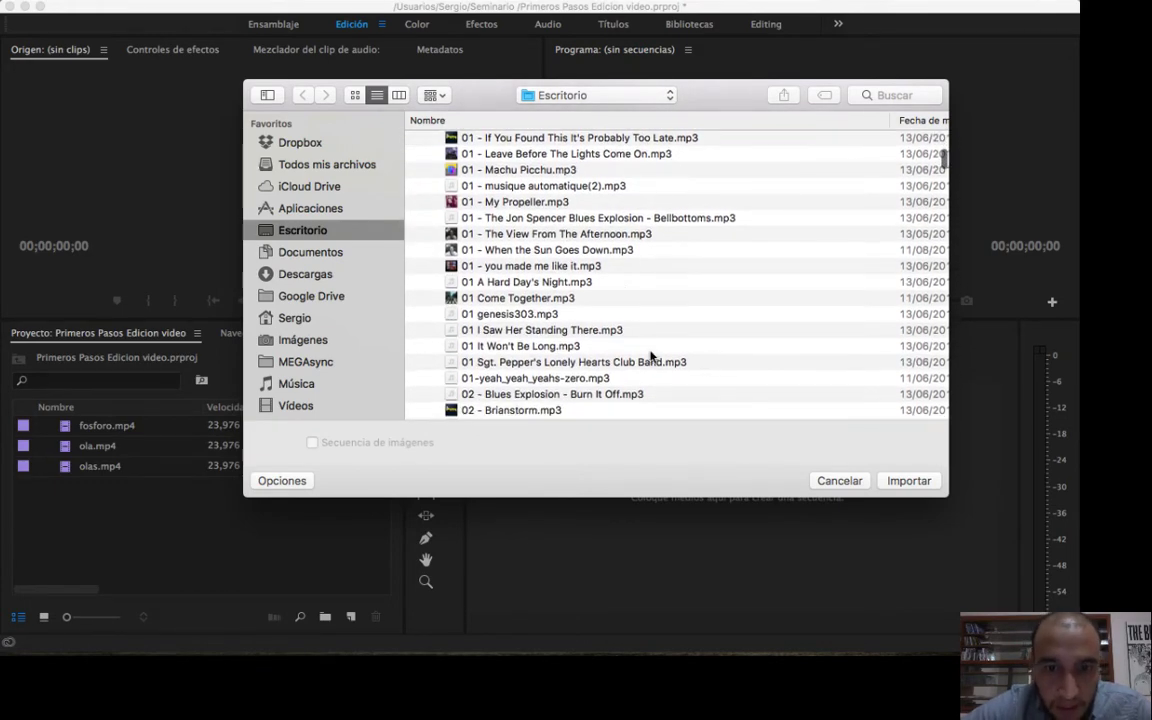
# Import the songs 01 I Saw Her Standing There.mp3 and 01 A Hard Day's Night.mp3, and clear the selection.
pyautogui.click(546, 331)
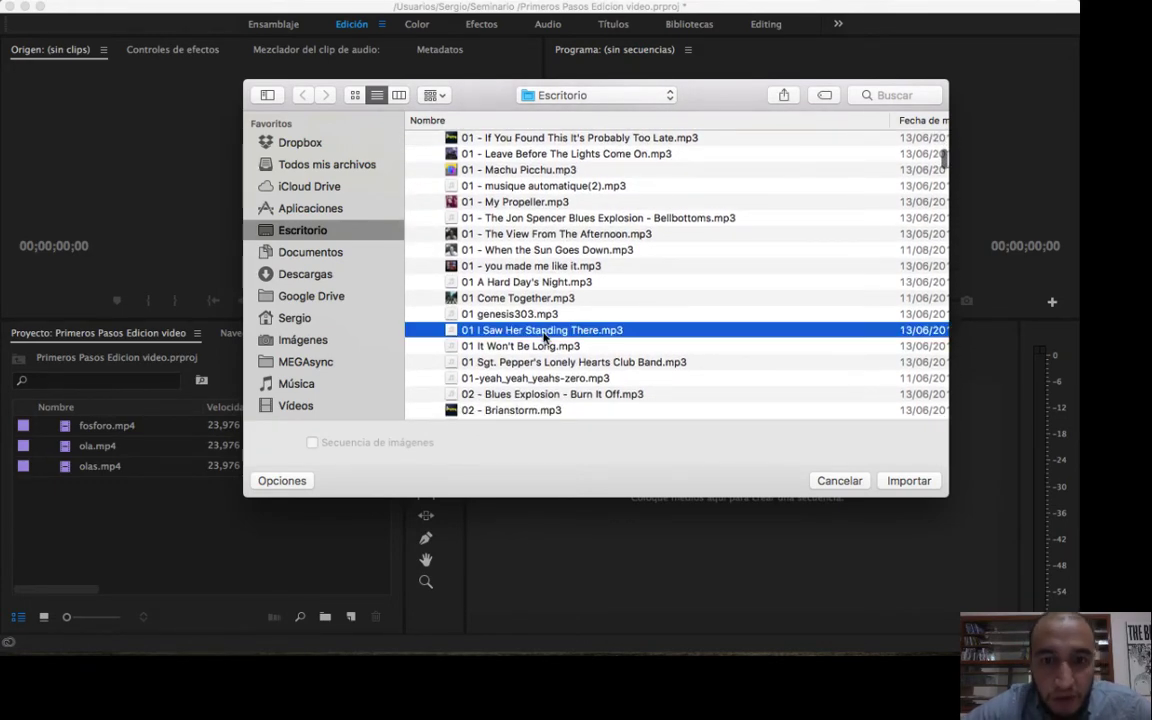
pyautogui.keyDown('super'); pyautogui.click(563, 284); pyautogui.keyUp('super')
pyautogui.click(909, 481)
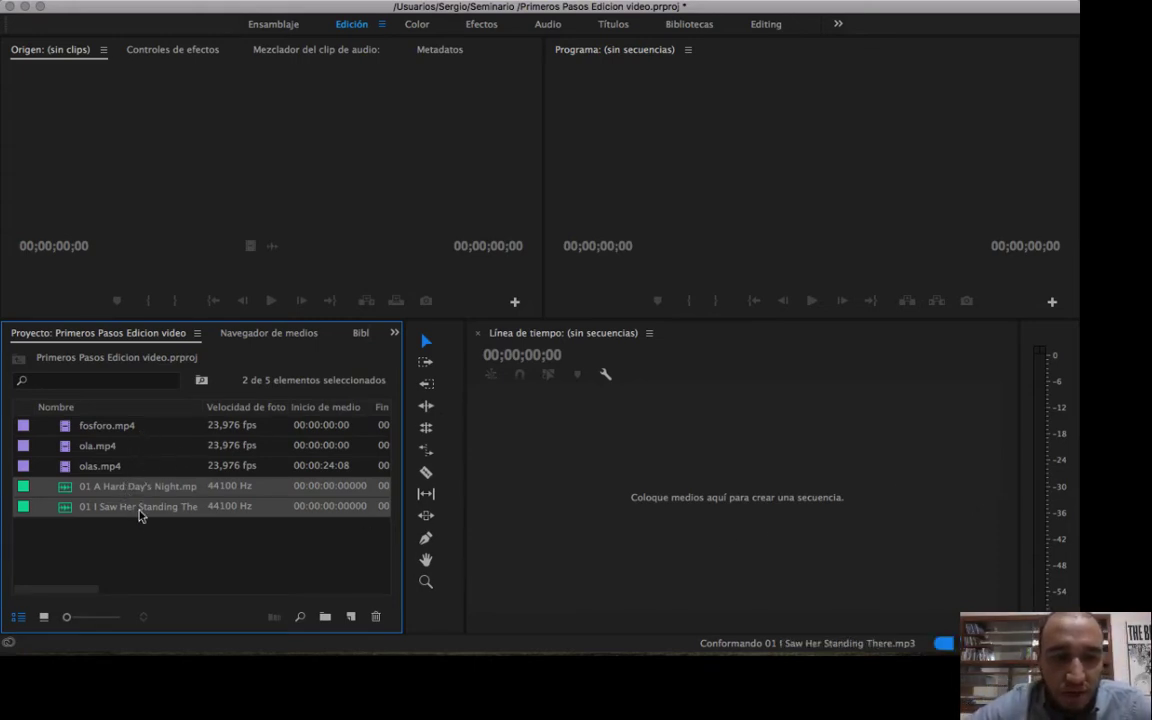
pyautogui.click(145, 557)
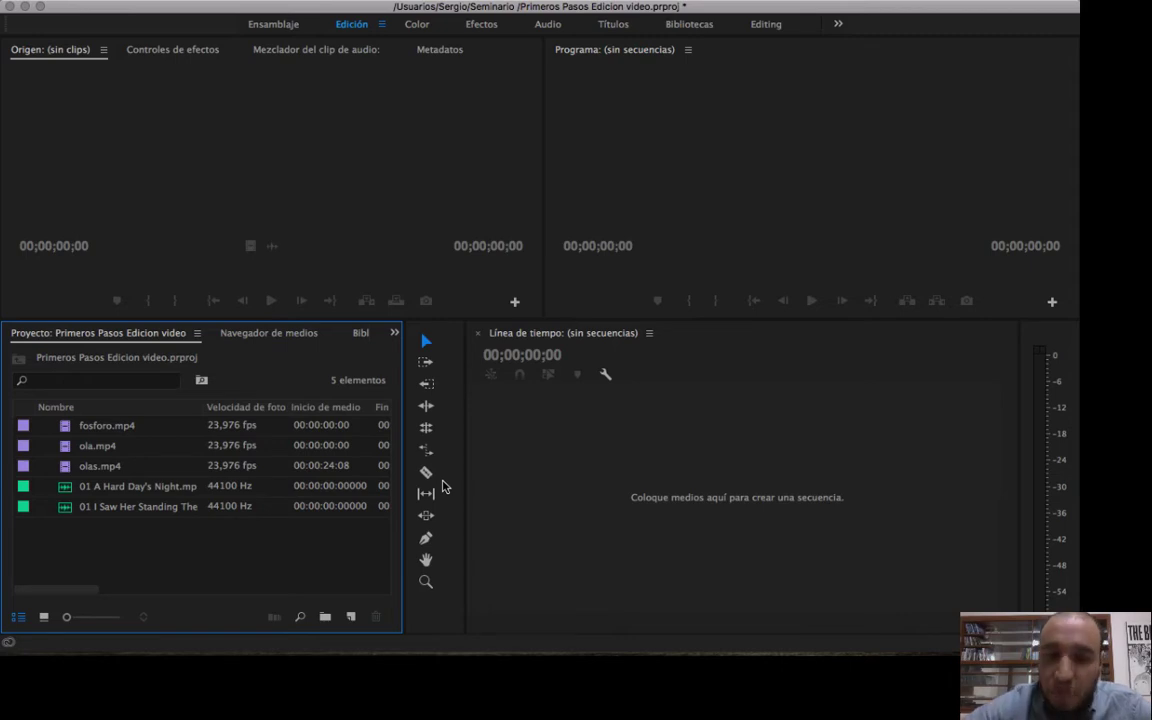
# Open the import dialog again, look through the fotos 2017 folder, collapse it, and expand the fotos 2016 folder.
pyautogui.press('super+i')
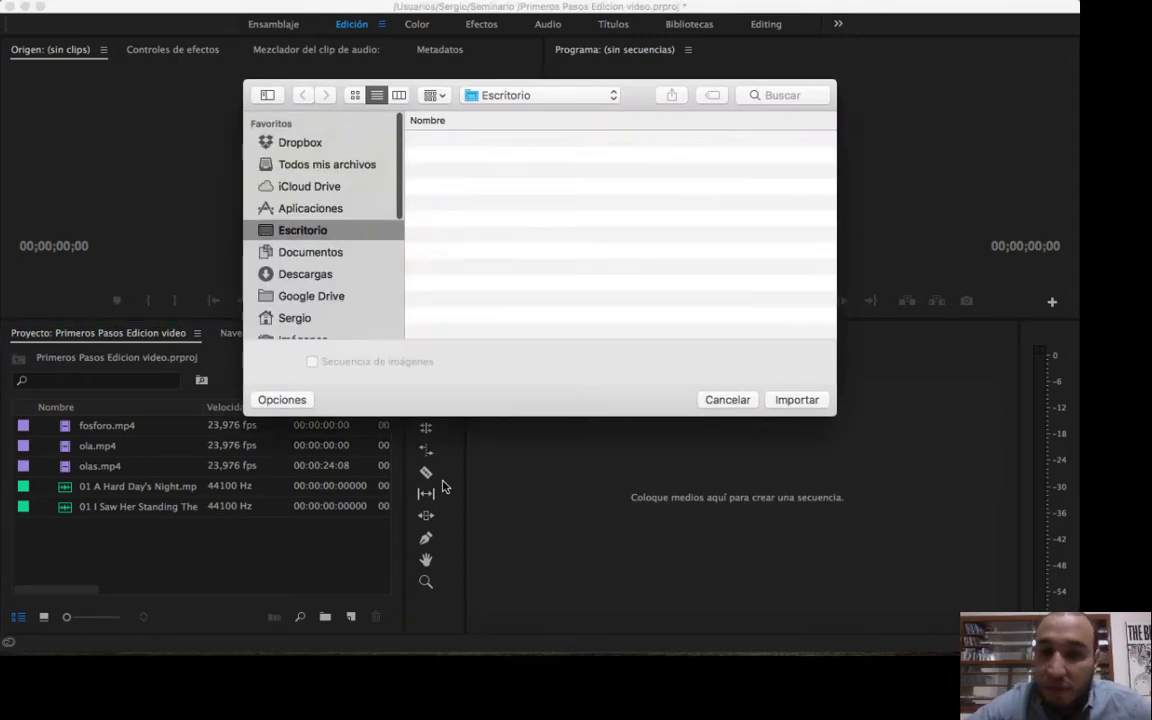
pyautogui.scroll(-2, 617, 257)
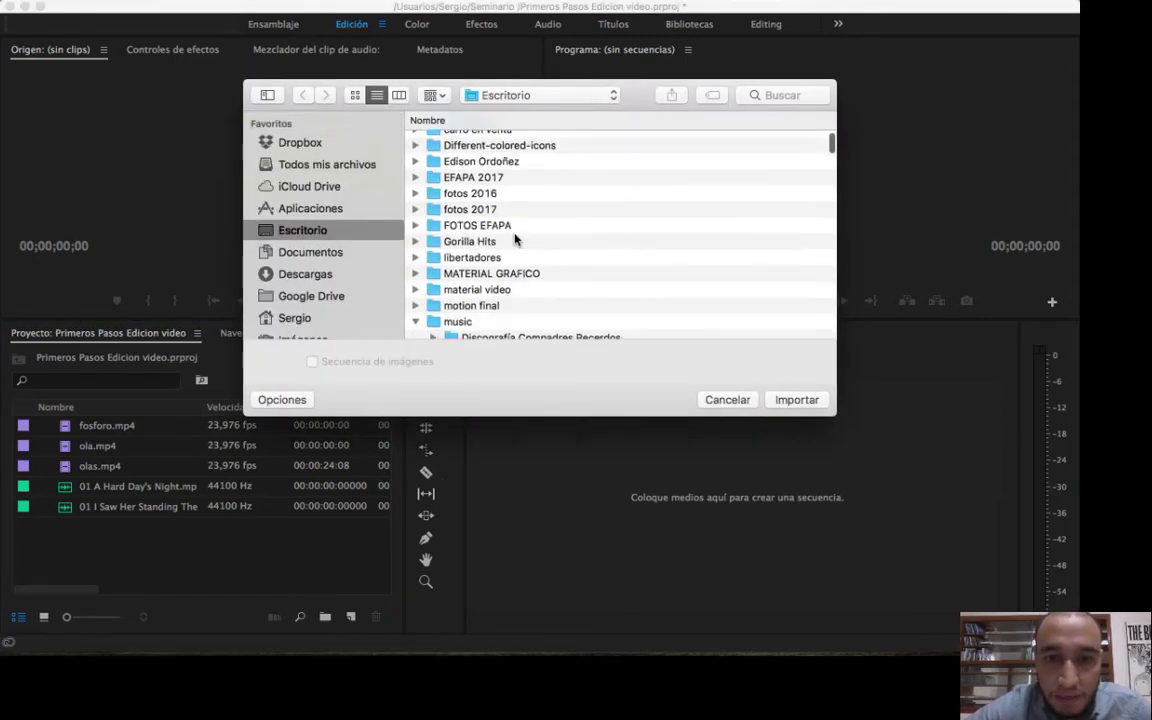
pyautogui.click(415, 210)
pyautogui.scroll(-5, 628, 263)
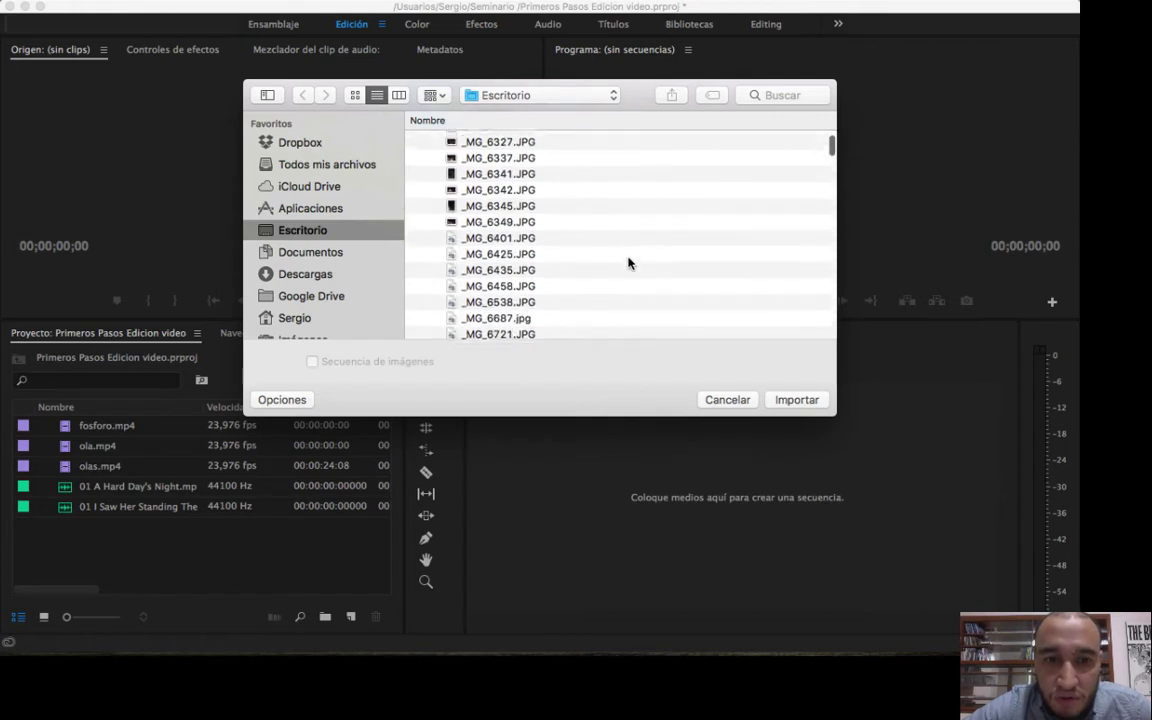
pyautogui.scroll(4, 520, 150)
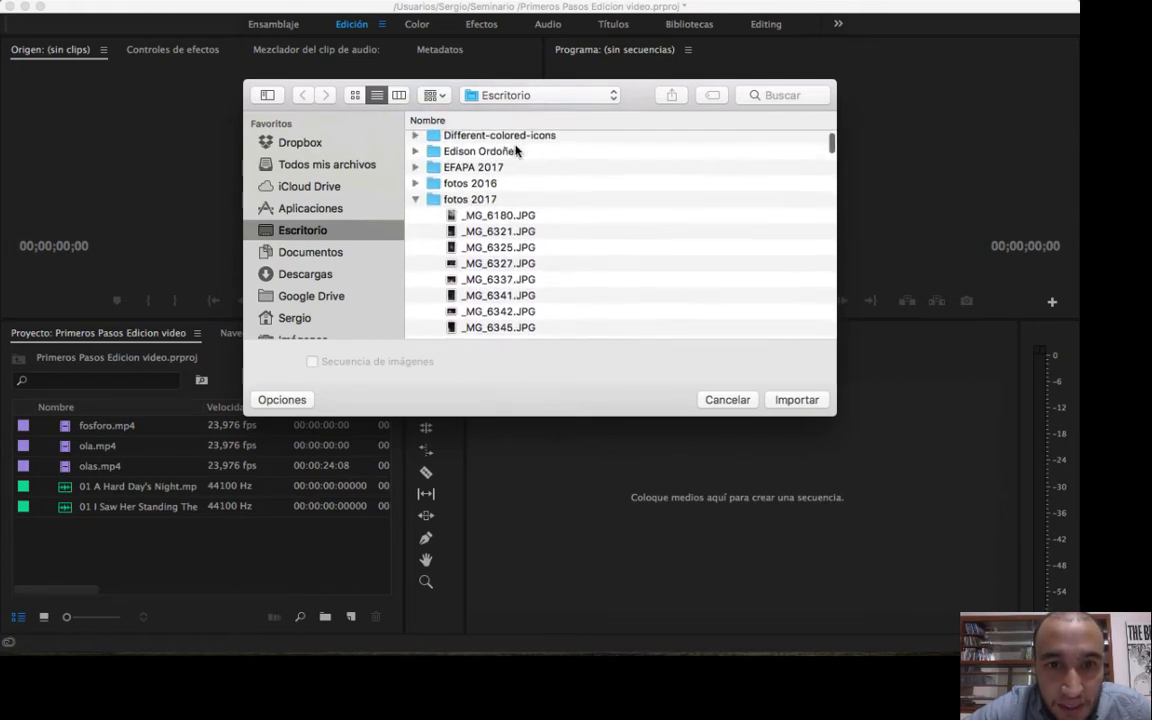
pyautogui.click(415, 199)
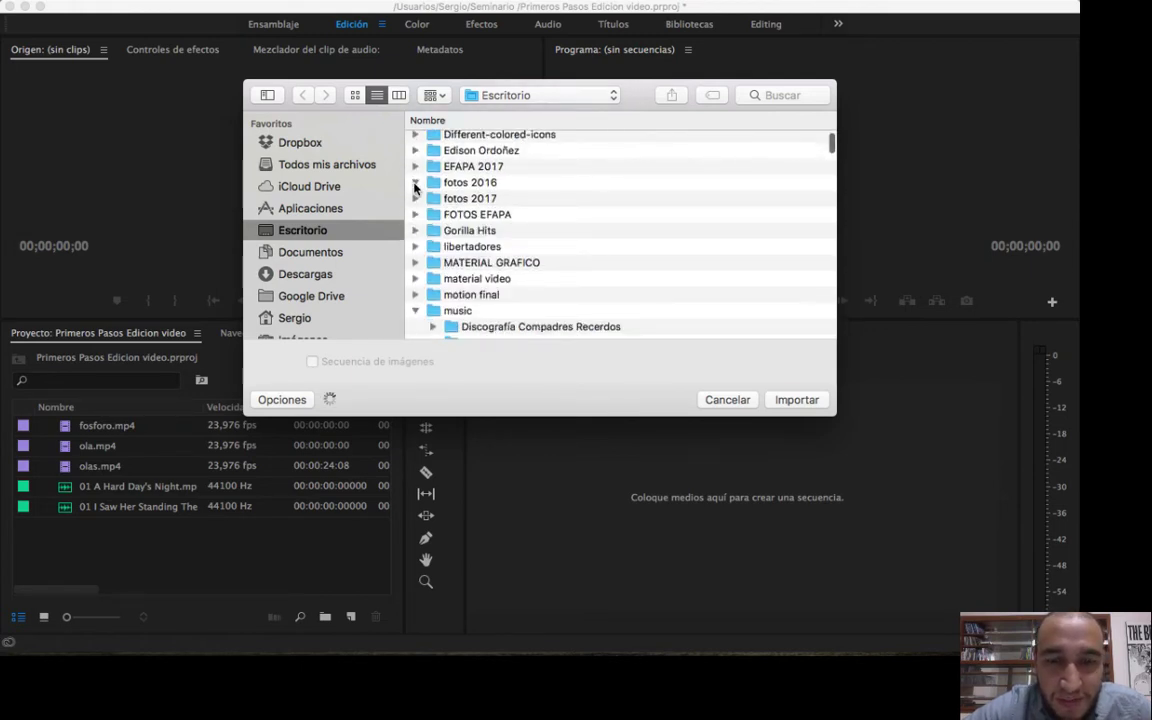
# Import the photos _MG_0333.jpg, _MG_0552.JPG and _MG_0575_1.JPG from the fotos 2016 folder, and clear the selection.
pyautogui.click(511, 203)
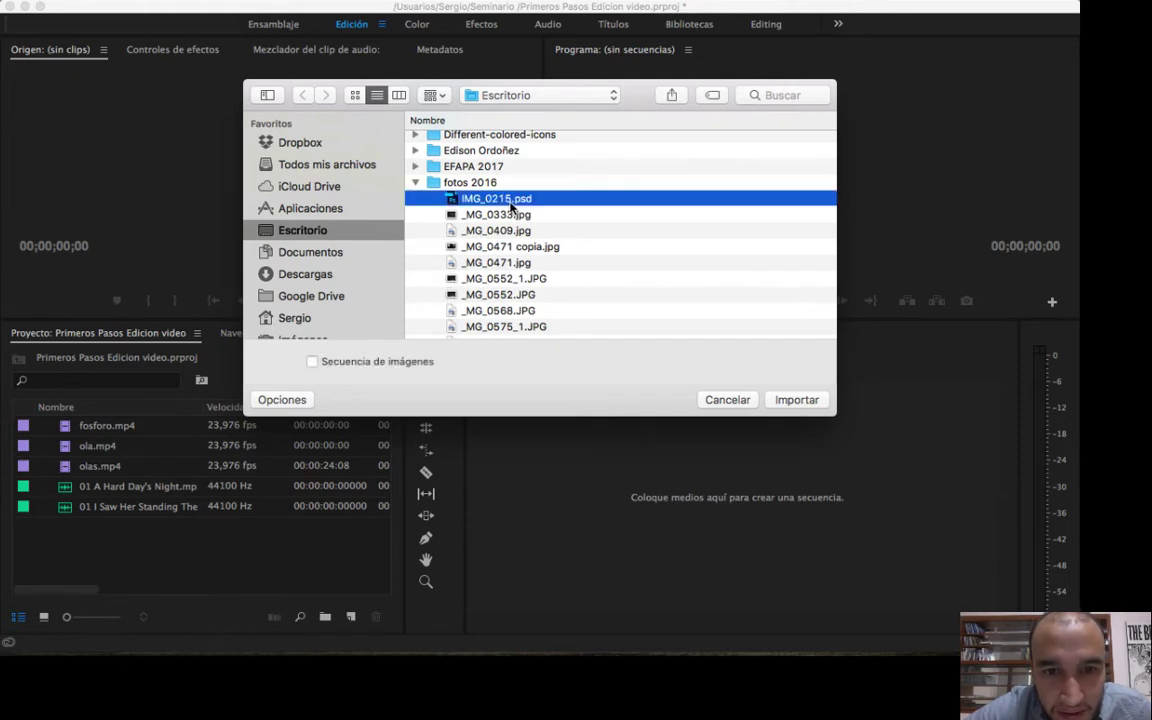
pyautogui.click(512, 215)
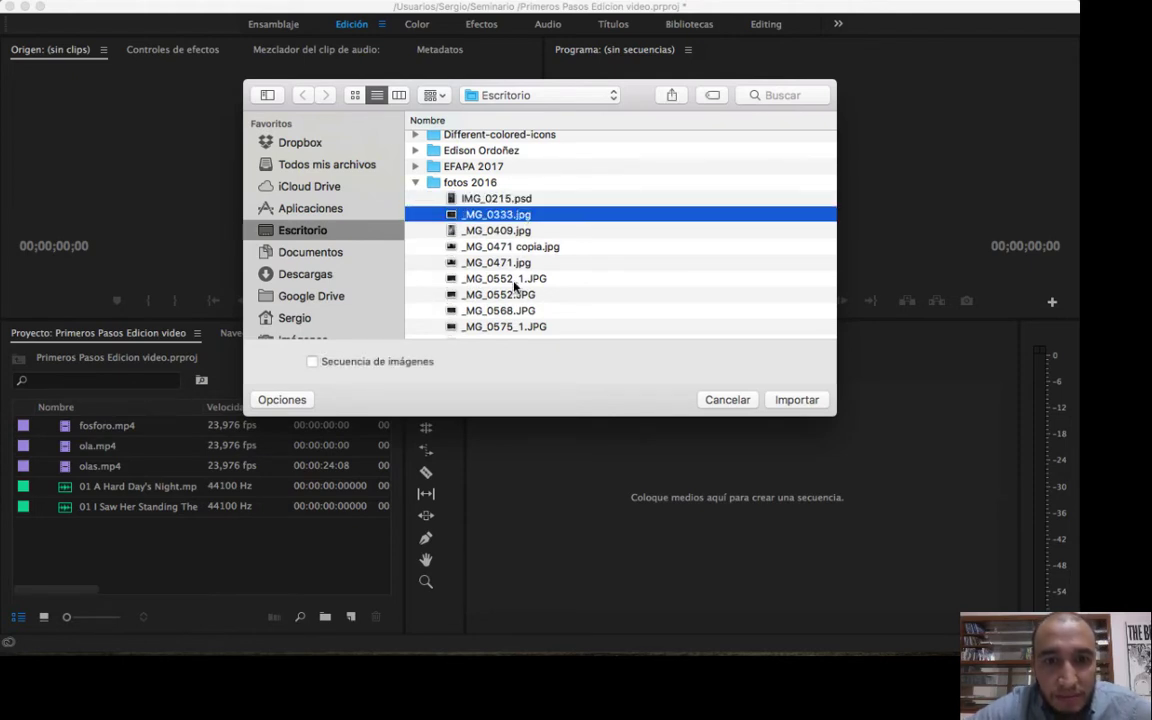
pyautogui.scroll(-5, 515, 287)
pyautogui.click(497, 228)
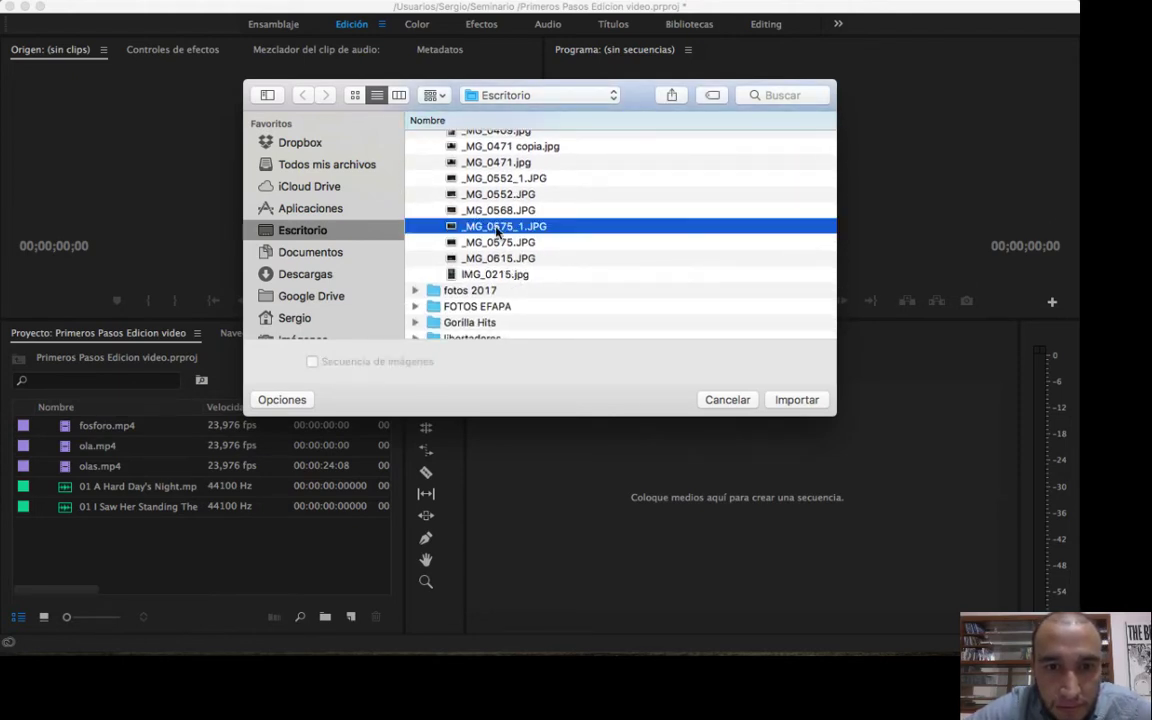
pyautogui.scroll(5, 497, 230)
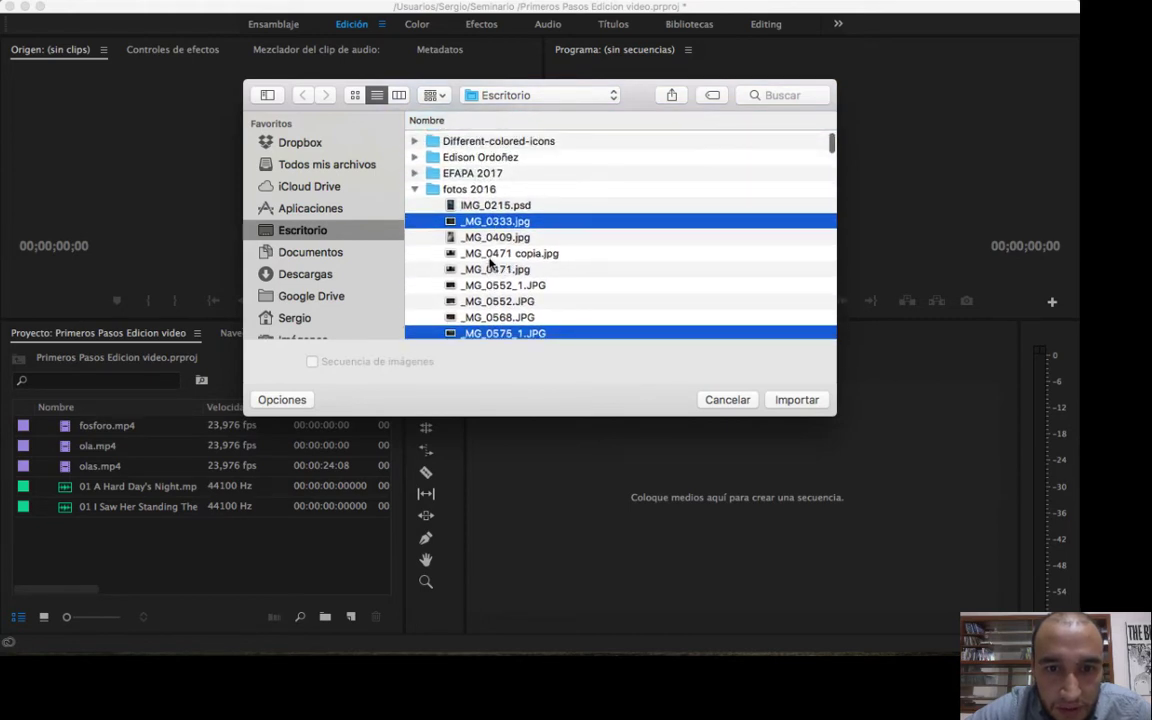
pyautogui.keyDown('super'); pyautogui.click(490, 301); pyautogui.keyUp('super')
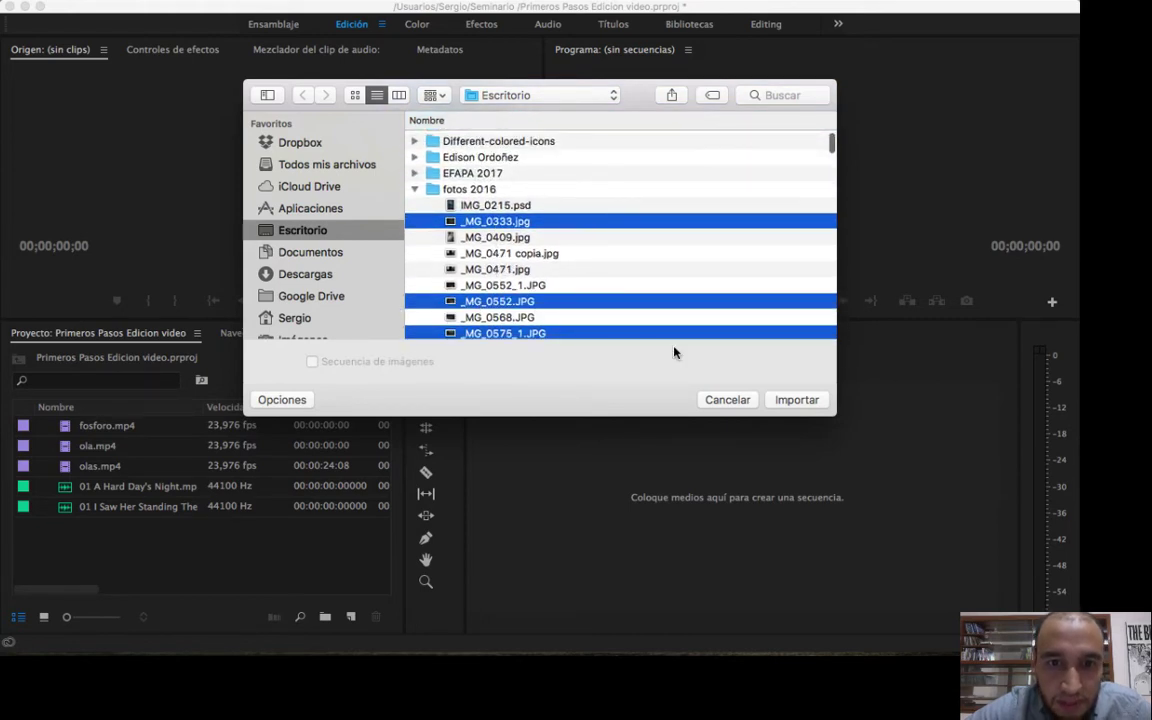
pyautogui.click(800, 402)
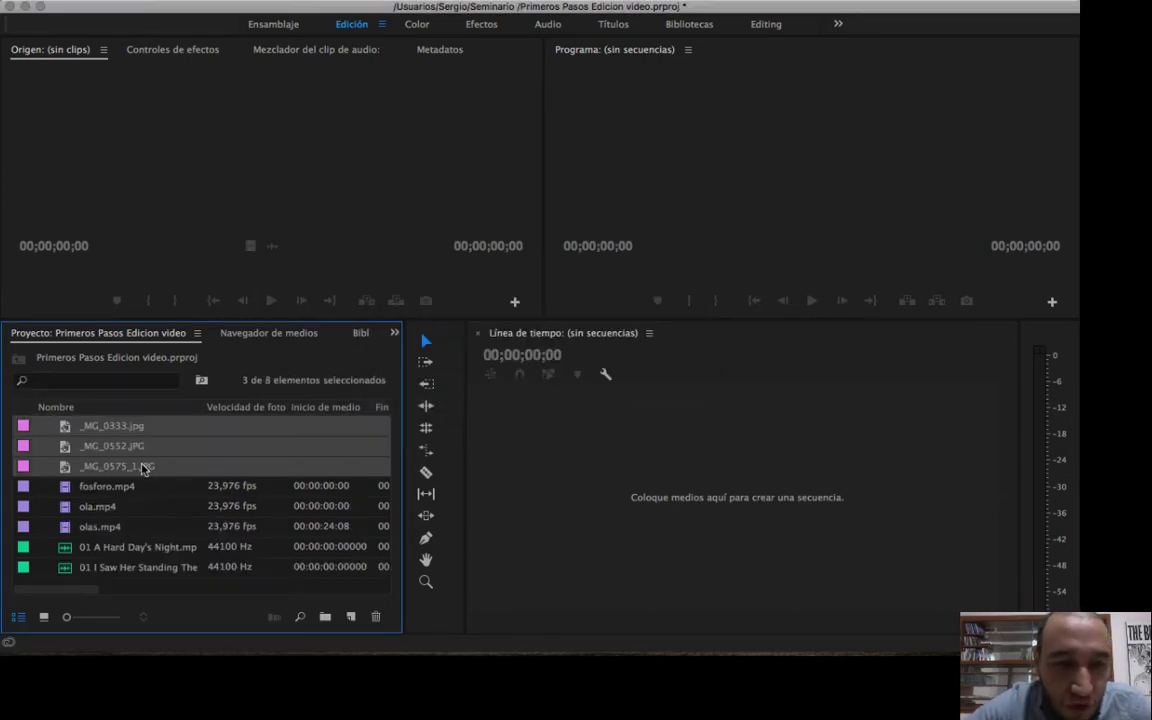
pyautogui.click(168, 482)
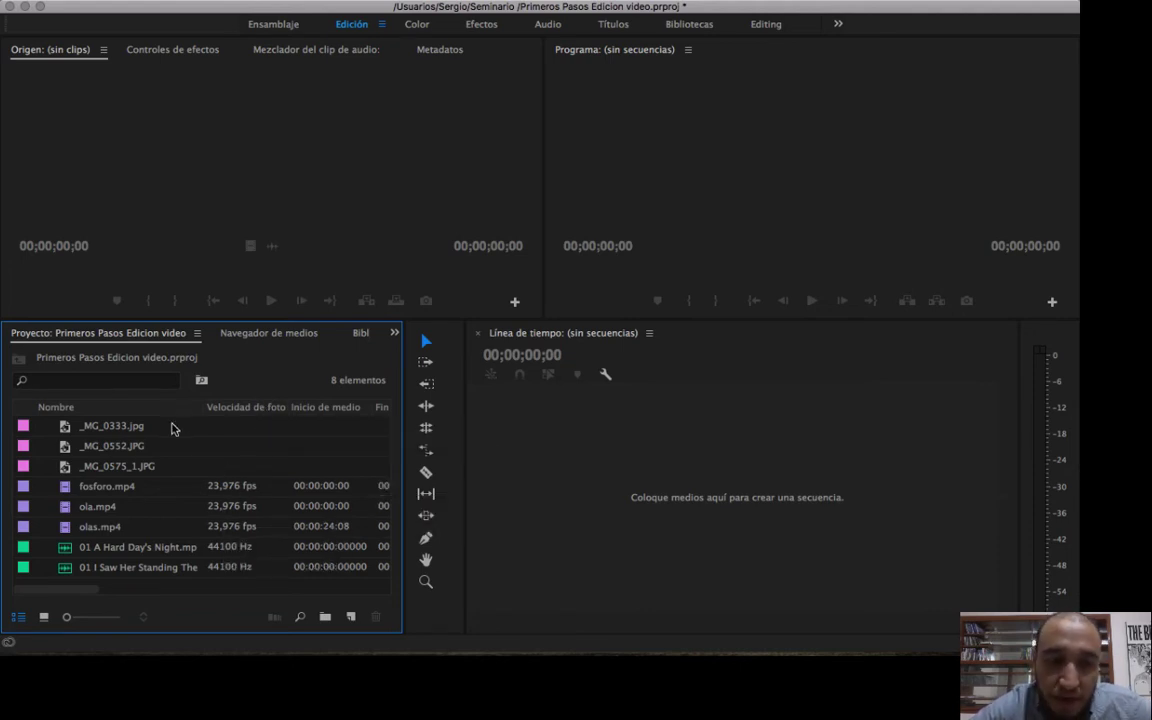
# Select the three imported photos one by one in the project, and make the Source and Program monitors slightly taller.
pyautogui.click(105, 430)
pyautogui.click(116, 443)
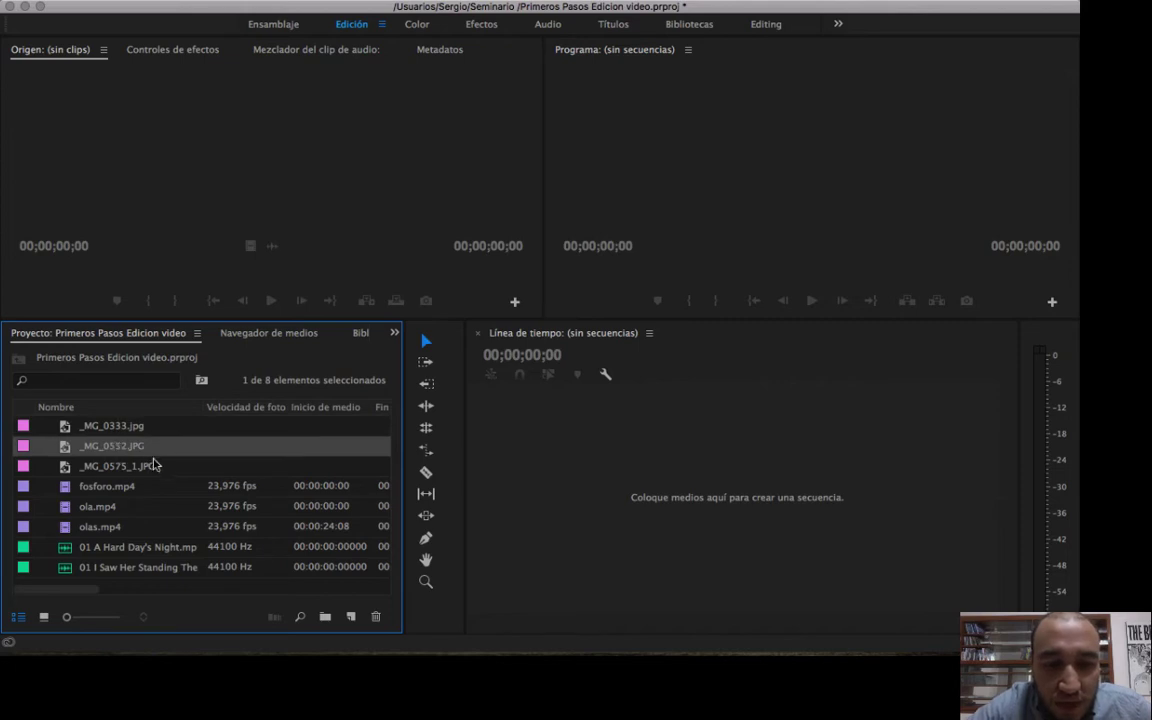
pyautogui.click(155, 461)
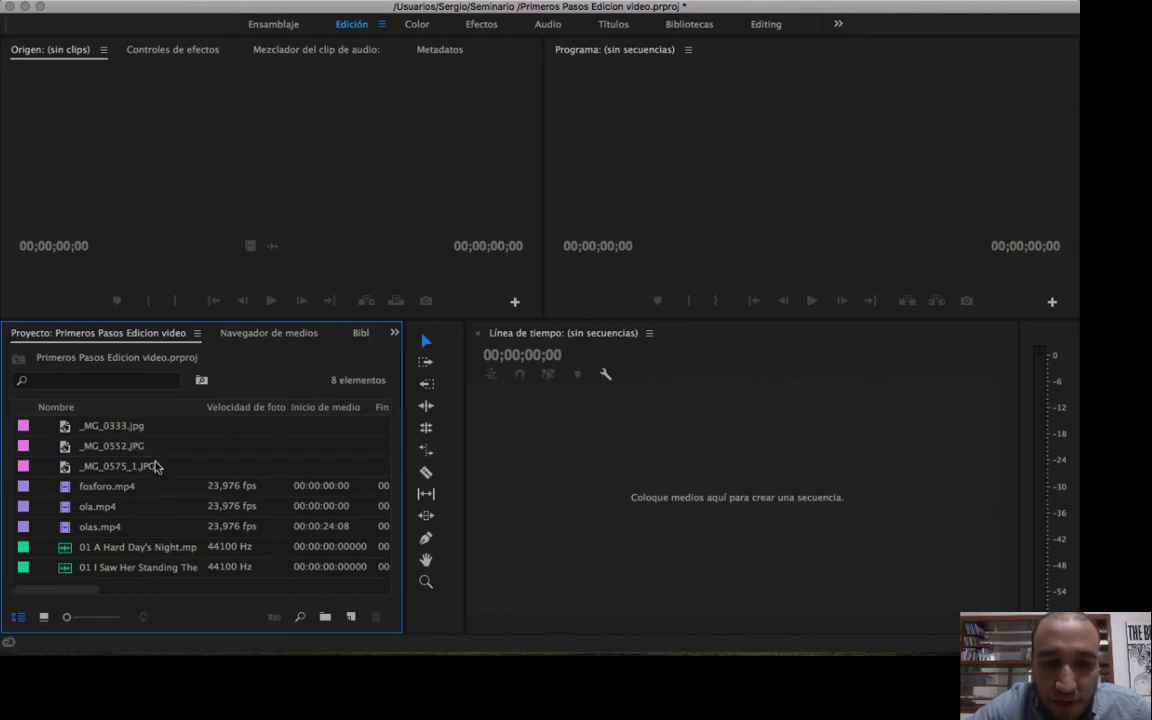
pyautogui.click(94, 467)
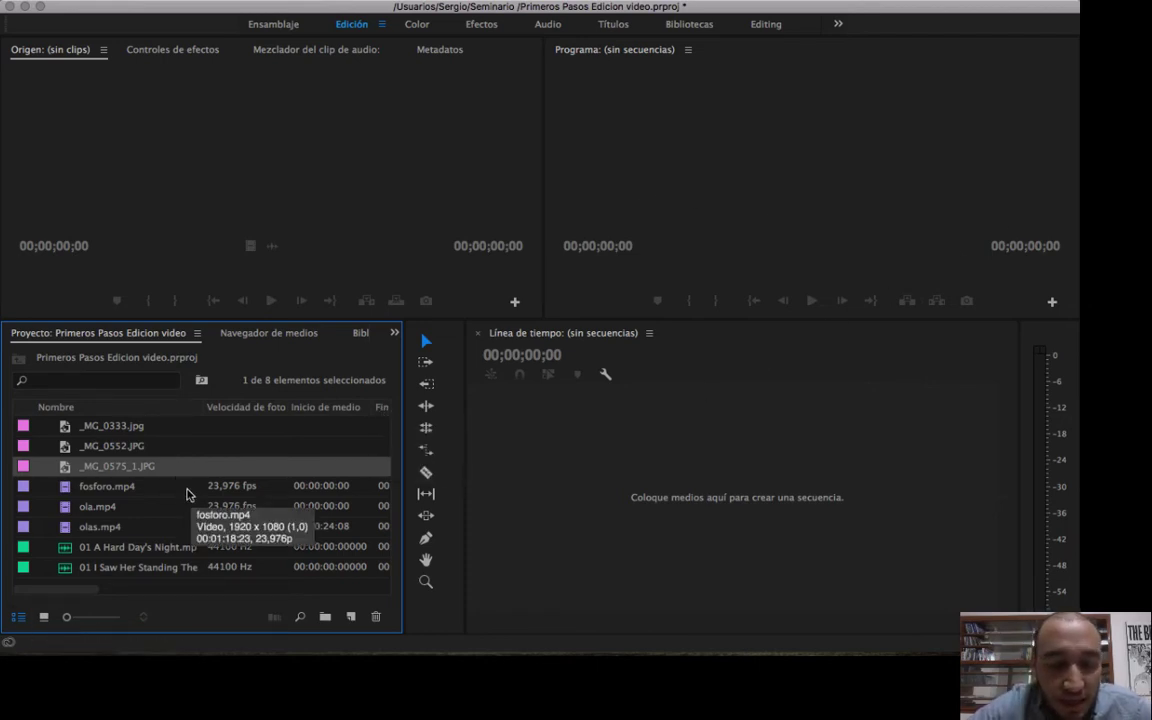
pyautogui.click(138, 433)
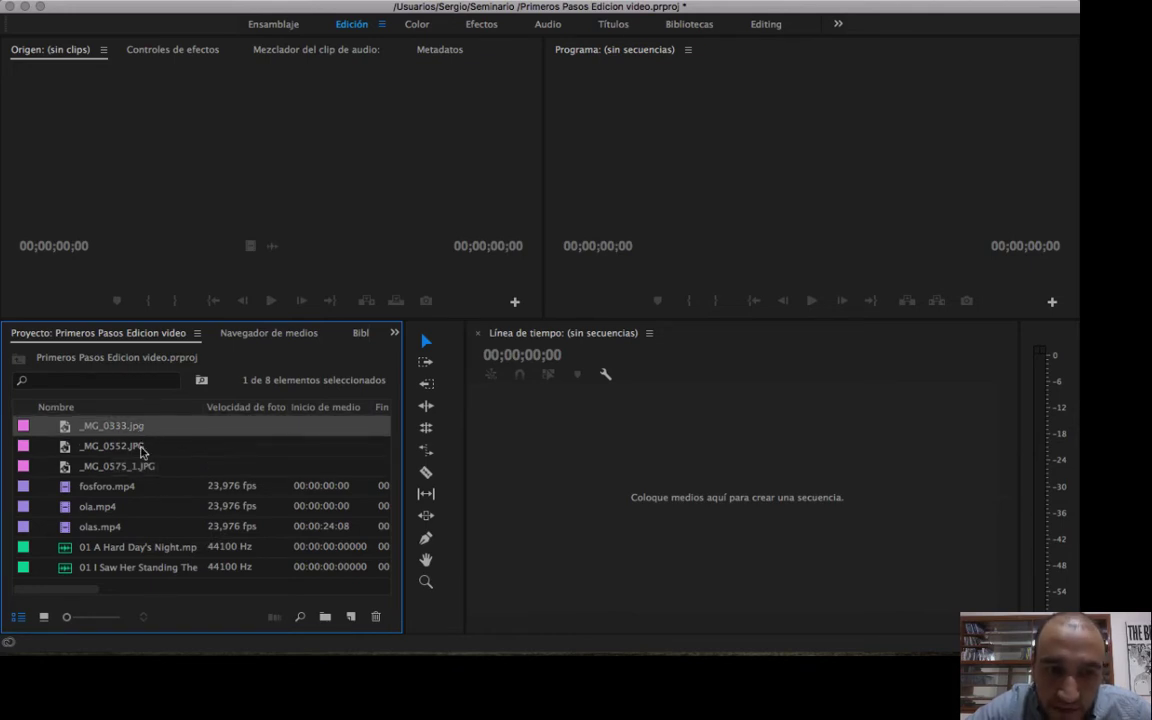
pyautogui.click(130, 449)
pyautogui.click(148, 467)
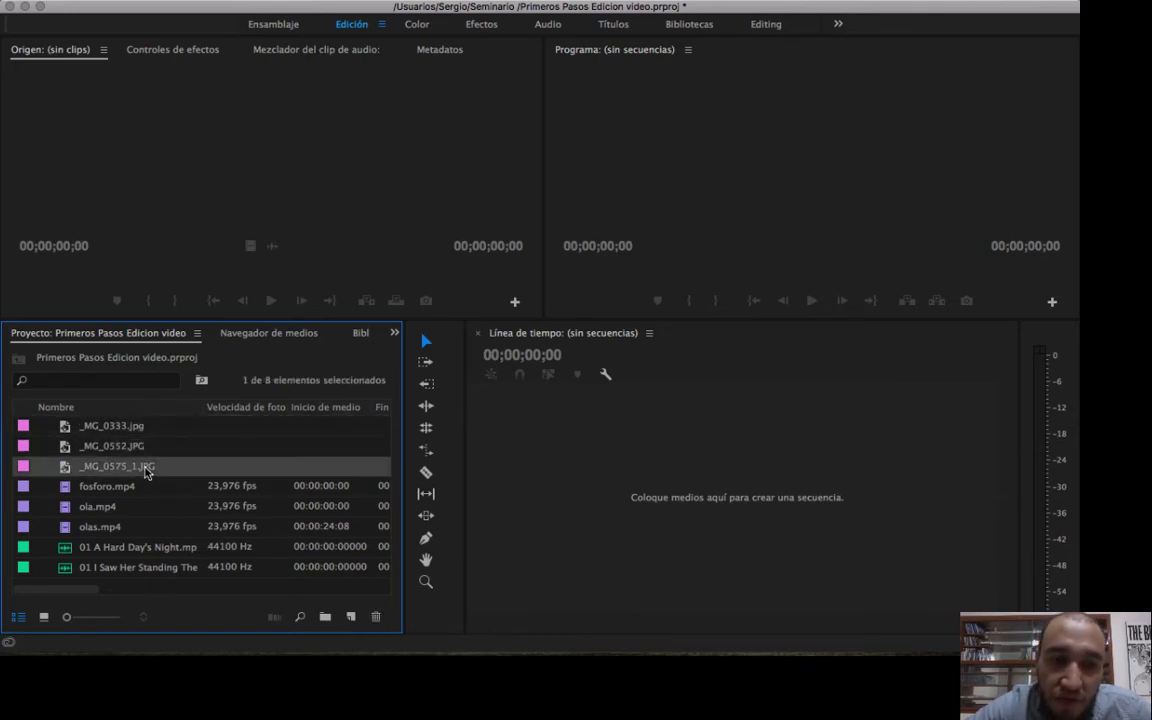
pyautogui.click(96, 446)
pyautogui.click(112, 429)
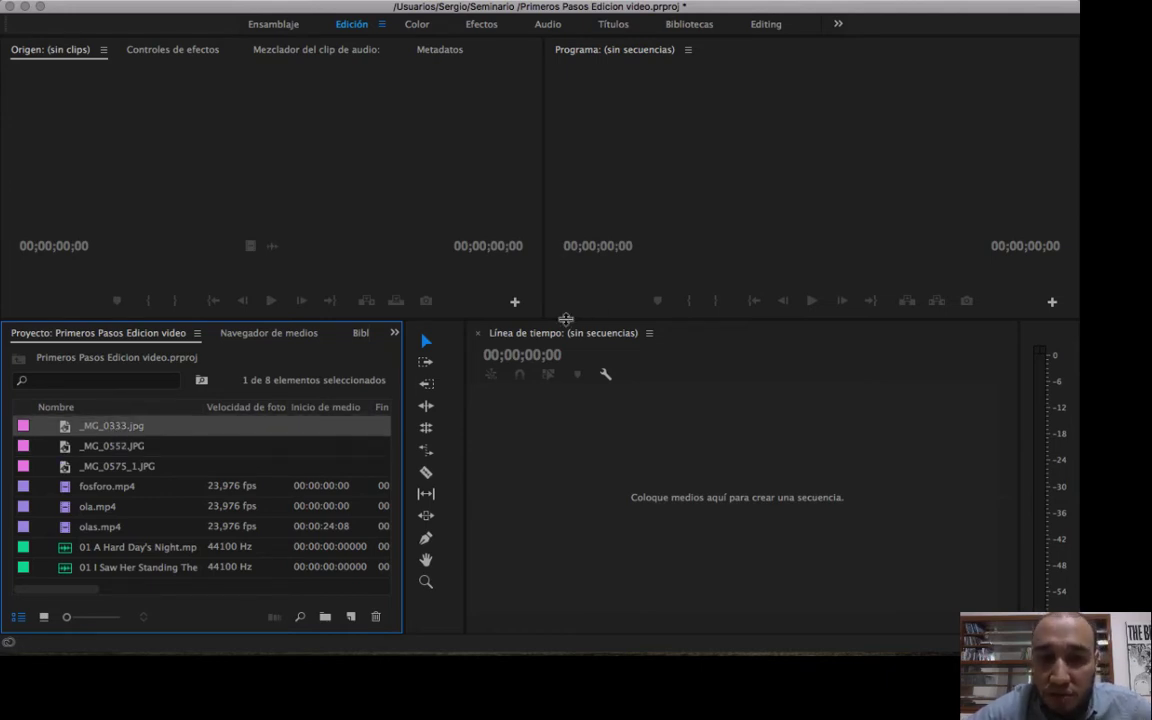
pyautogui.moveTo(566, 319); pyautogui.dragTo(580, 351)
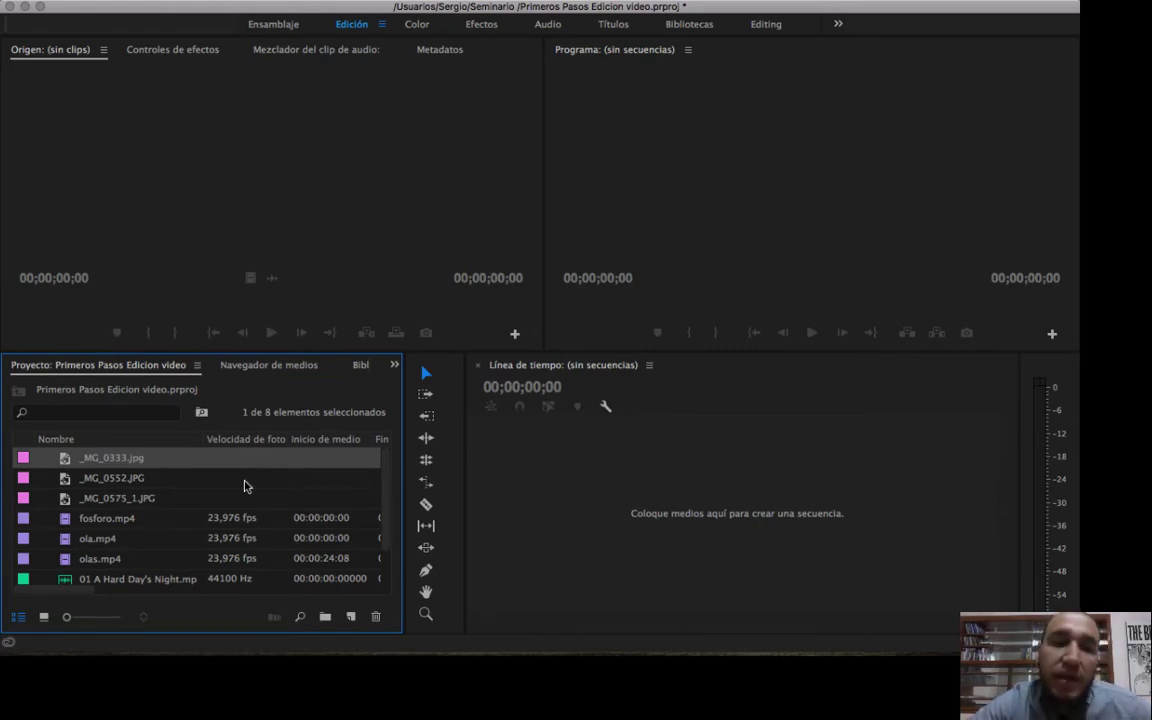
# Open the import dialog again, collapse the fotos 2016 and music folders, and look through the desktop folders.
pyautogui.press('super+i')
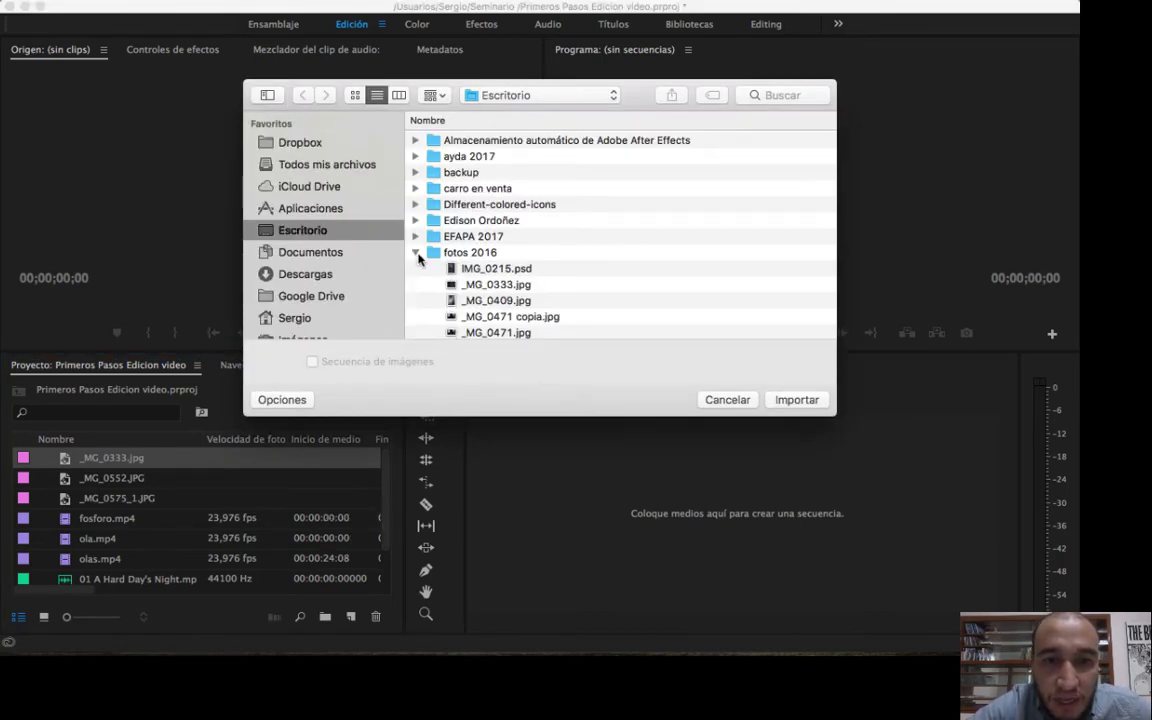
pyautogui.click(417, 254)
pyautogui.scroll(-5, 571, 257)
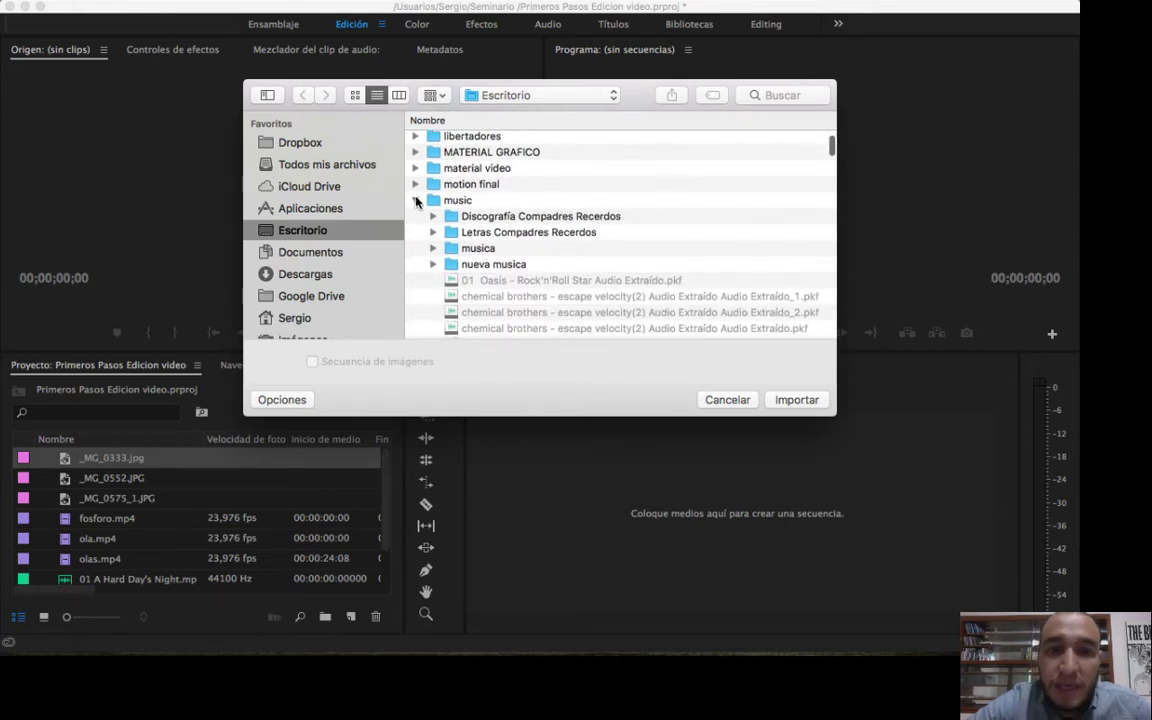
pyautogui.click(417, 200)
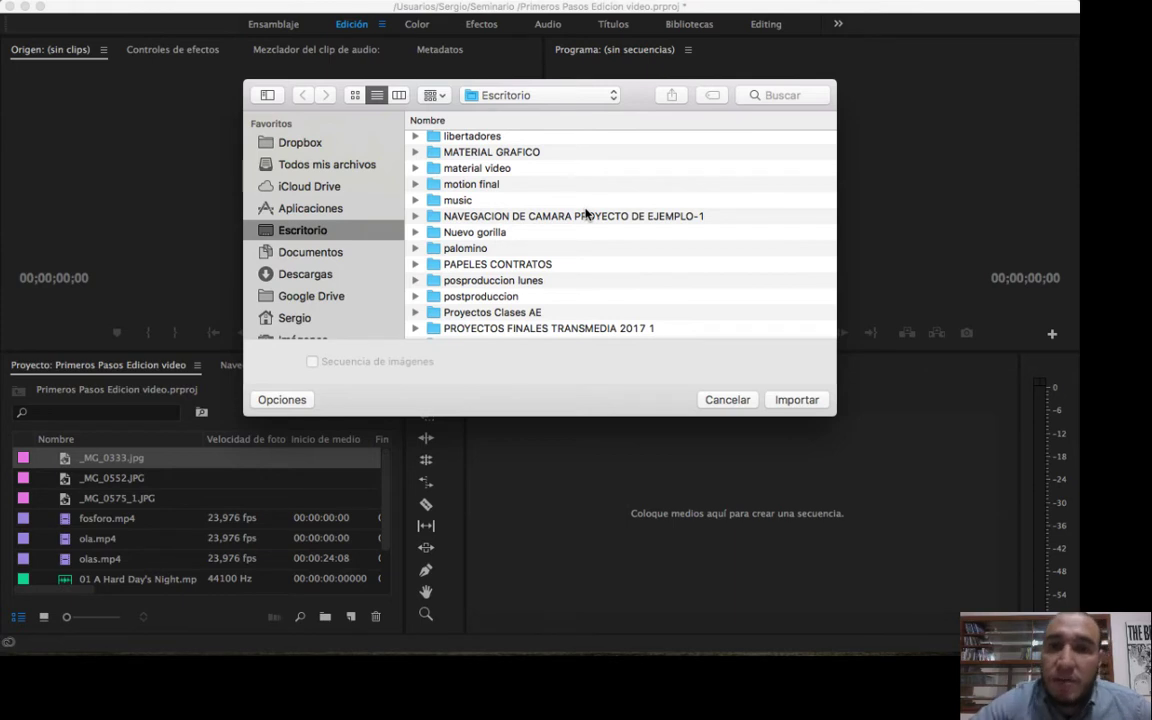
pyautogui.scroll(-5, 668, 221)
pyautogui.scroll(4, 668, 221)
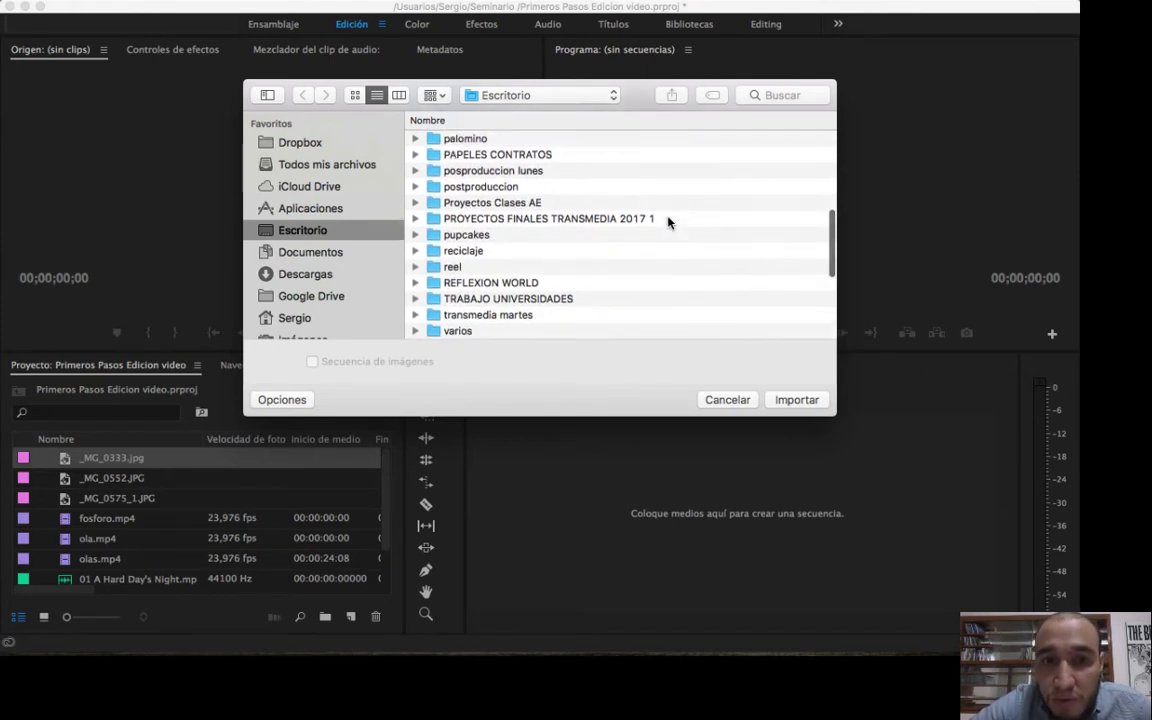
pyautogui.scroll(3, 668, 221)
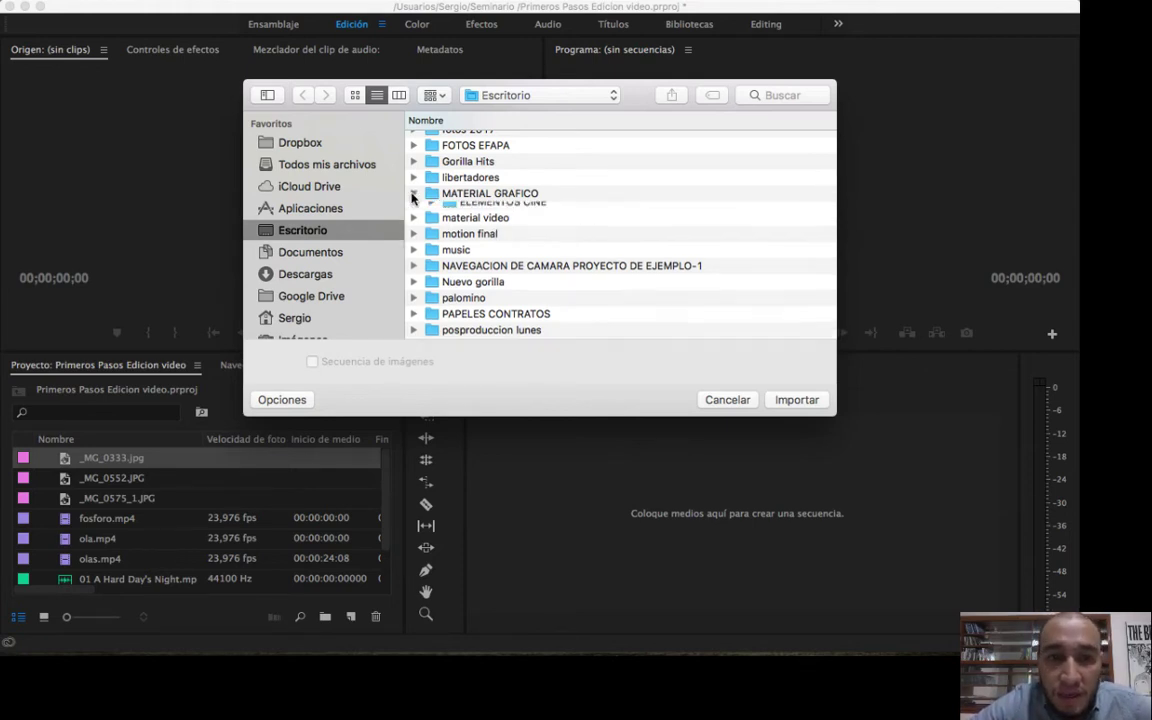
# Expand the MATERIAL GRAFICO folder and import the image manopng.png into the project.
pyautogui.click(412, 195)
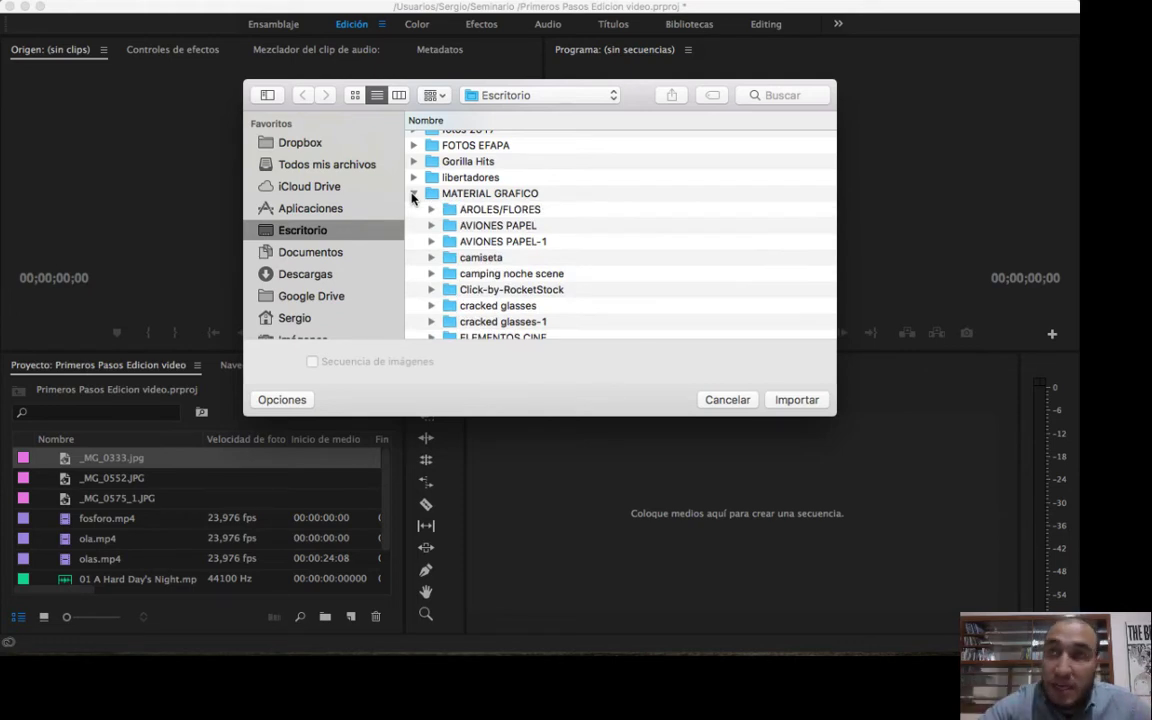
pyautogui.scroll(-15, 618, 263)
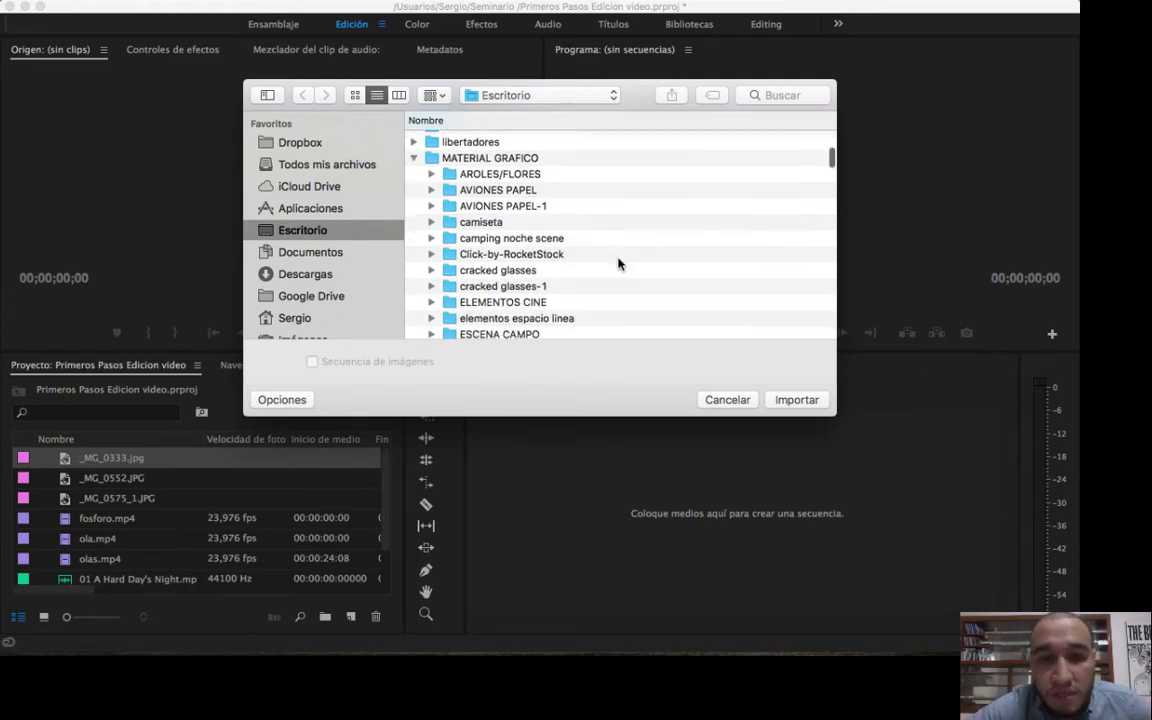
pyautogui.scroll(-8, 618, 263)
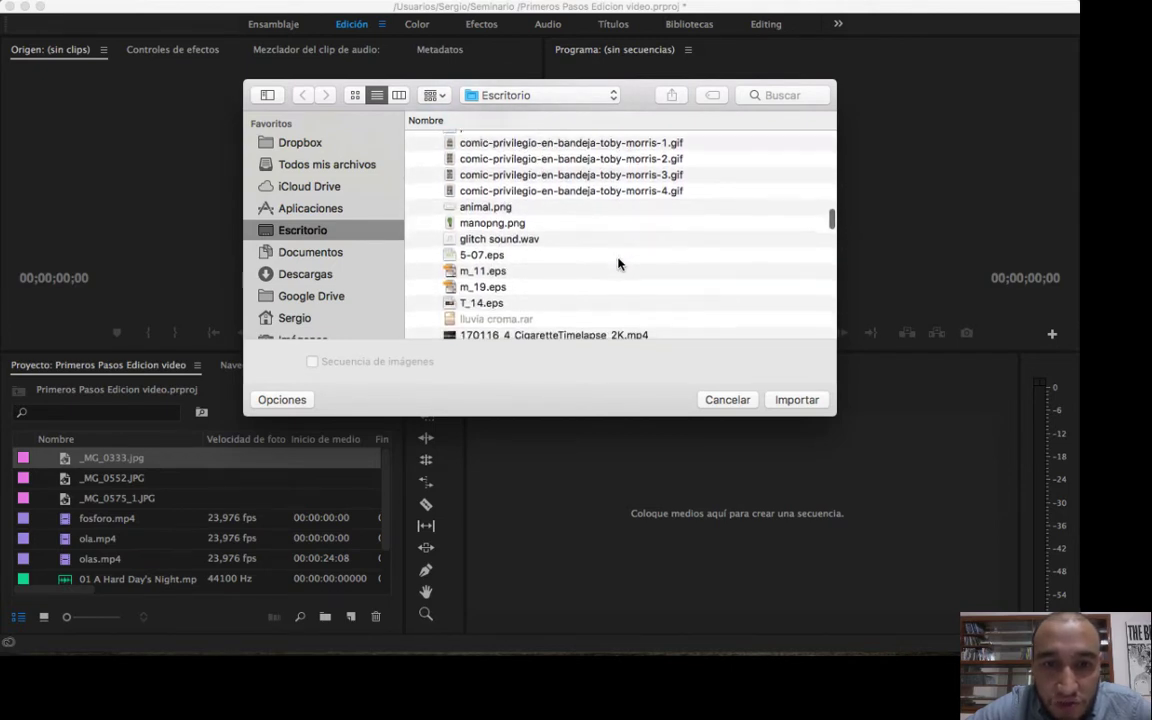
pyautogui.scroll(-5, 618, 263)
pyautogui.scroll(3, 618, 263)
pyautogui.click(481, 190)
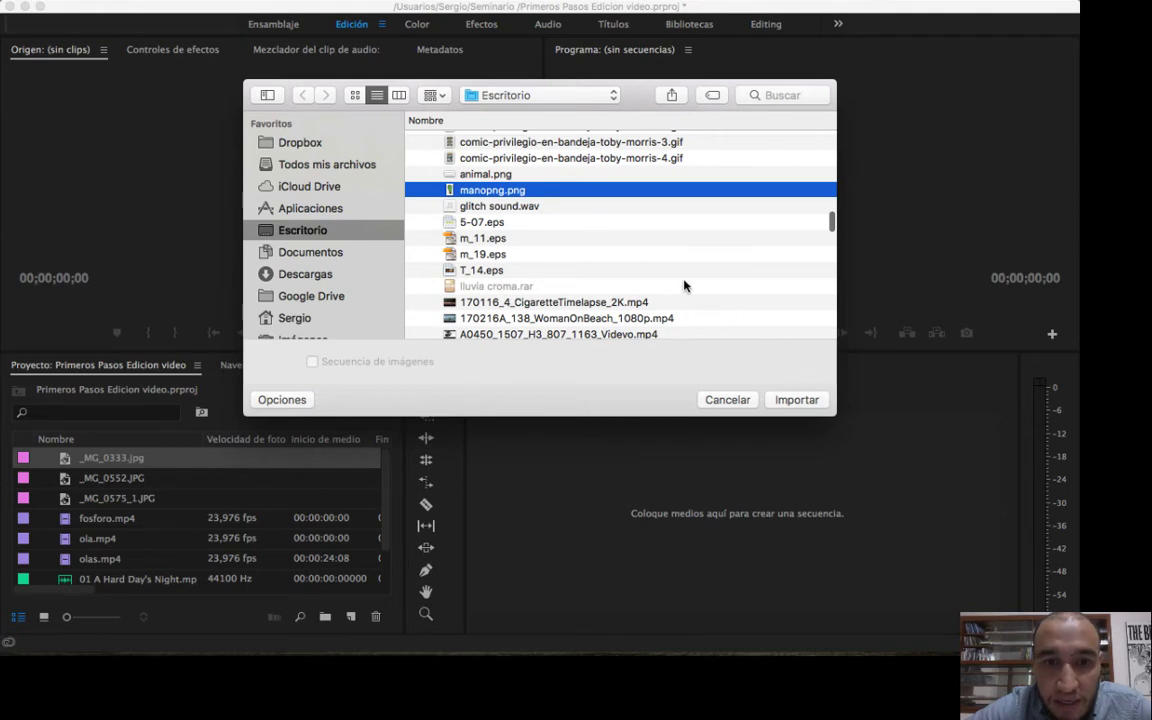
pyautogui.scroll(5, 684, 285)
pyautogui.scroll(-3, 684, 284)
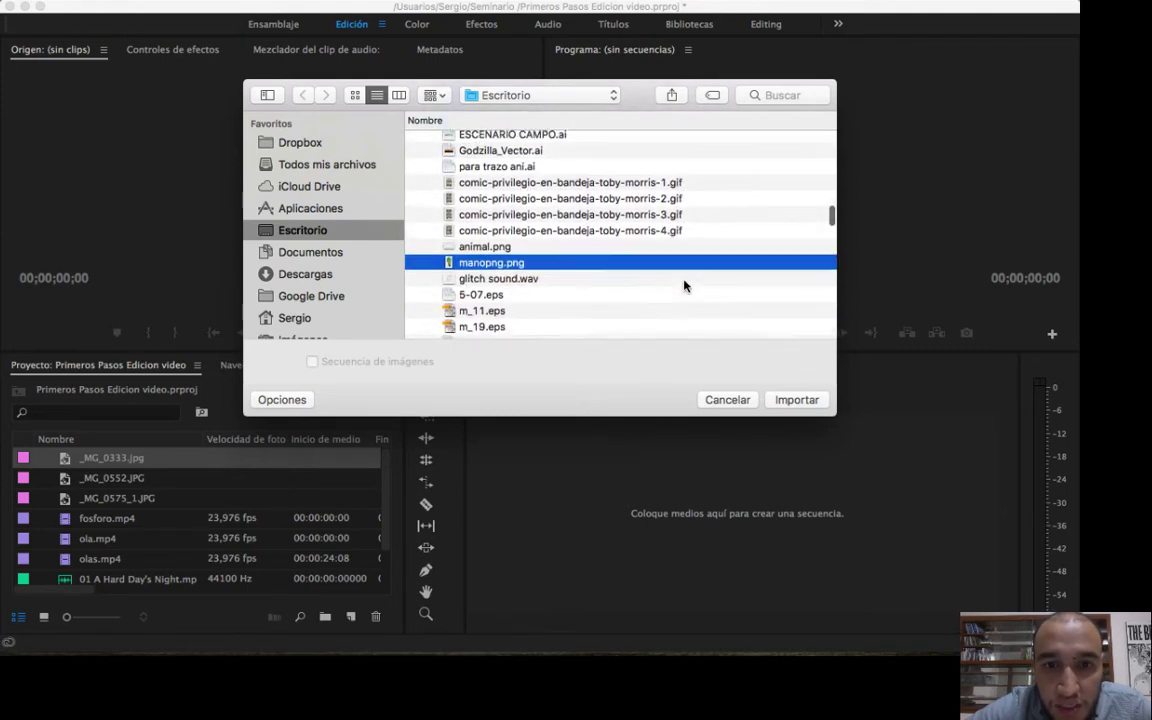
pyautogui.click(797, 400)
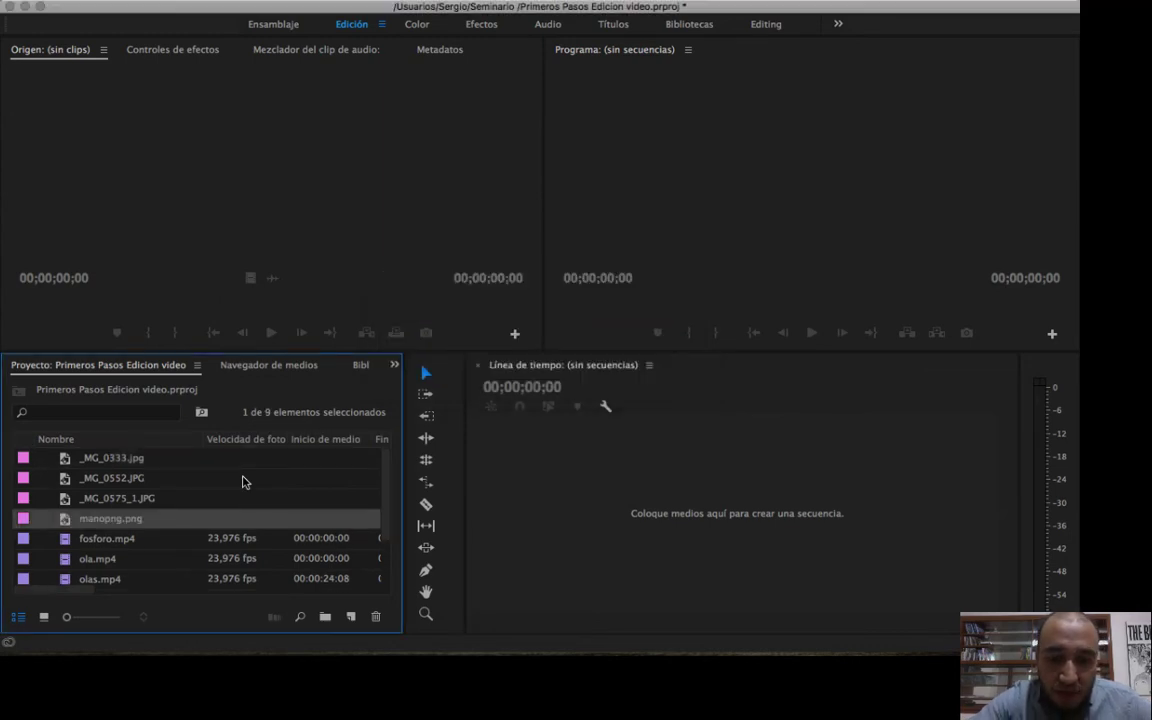
# Import the Illustrator file para trazo ani.ai from the MATERIAL GRAFICO folder into the project.
pyautogui.press('super+i')
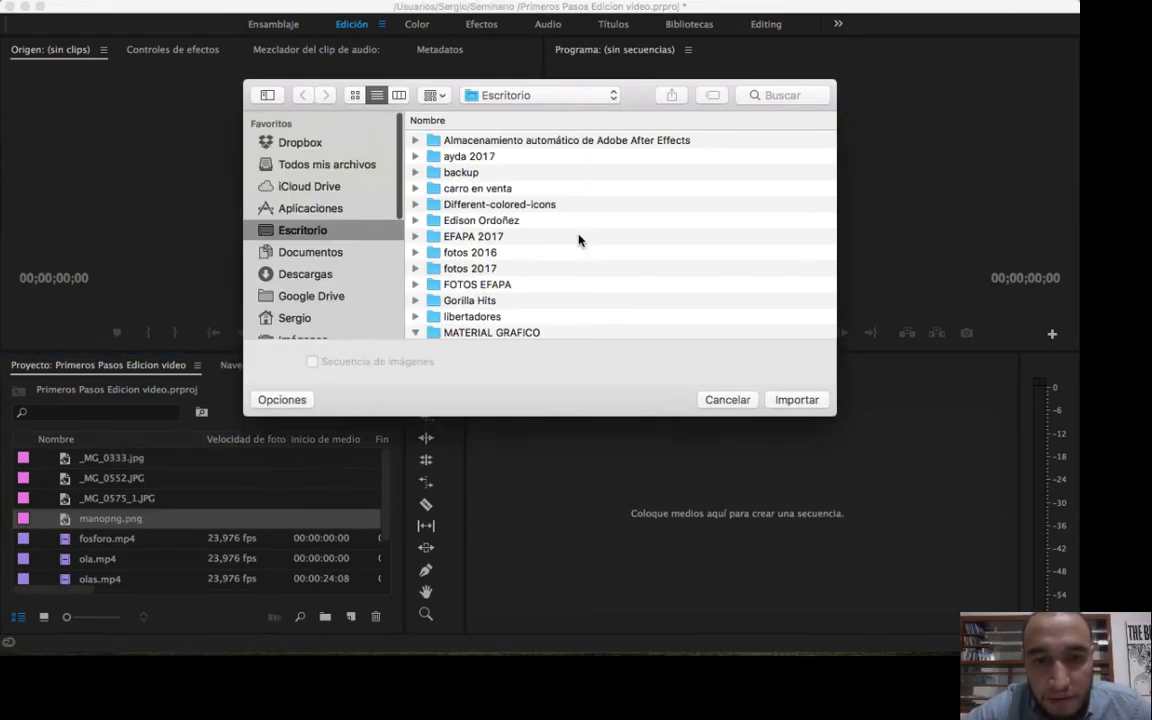
pyautogui.scroll(-5, 579, 240)
pyautogui.scroll(-15, 579, 240)
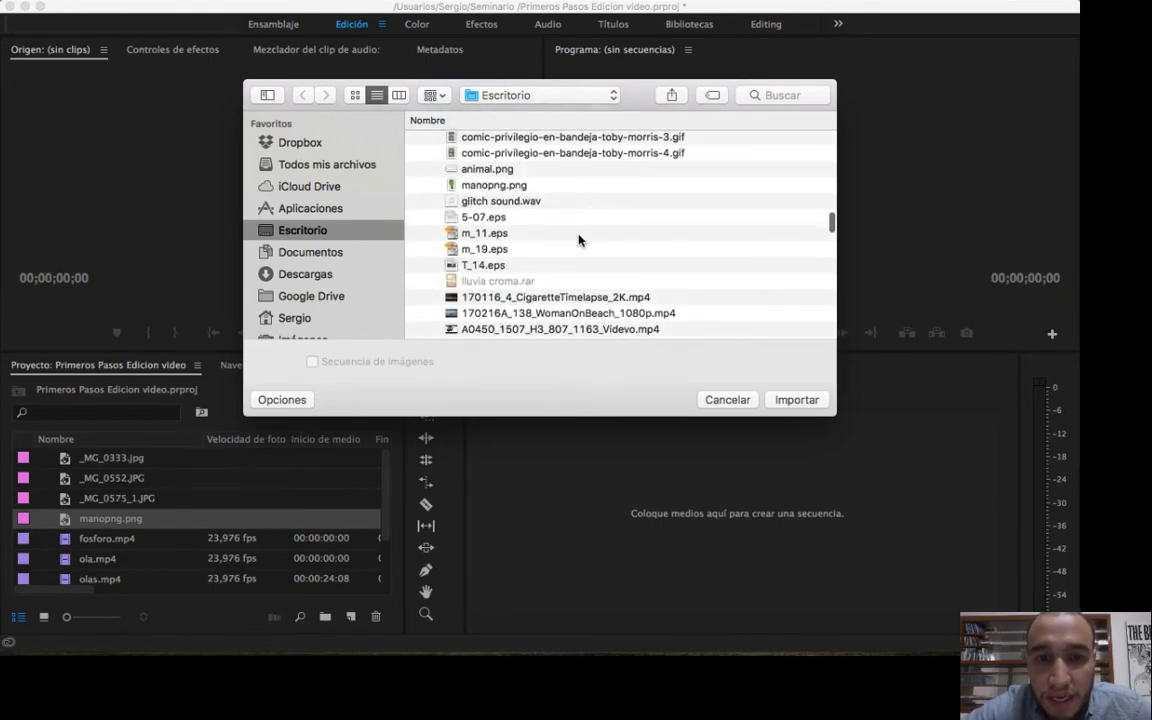
pyautogui.scroll(-10, 579, 240)
pyautogui.scroll(-3, 579, 238)
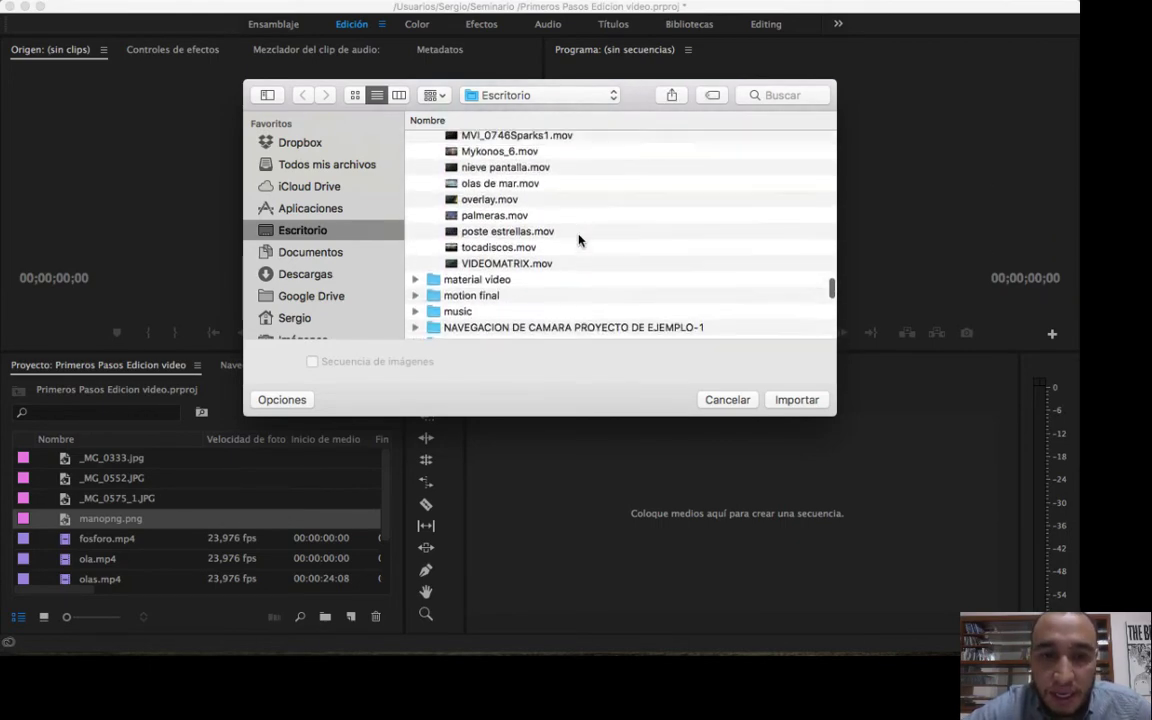
pyautogui.scroll(10, 579, 238)
pyautogui.scroll(8, 579, 238)
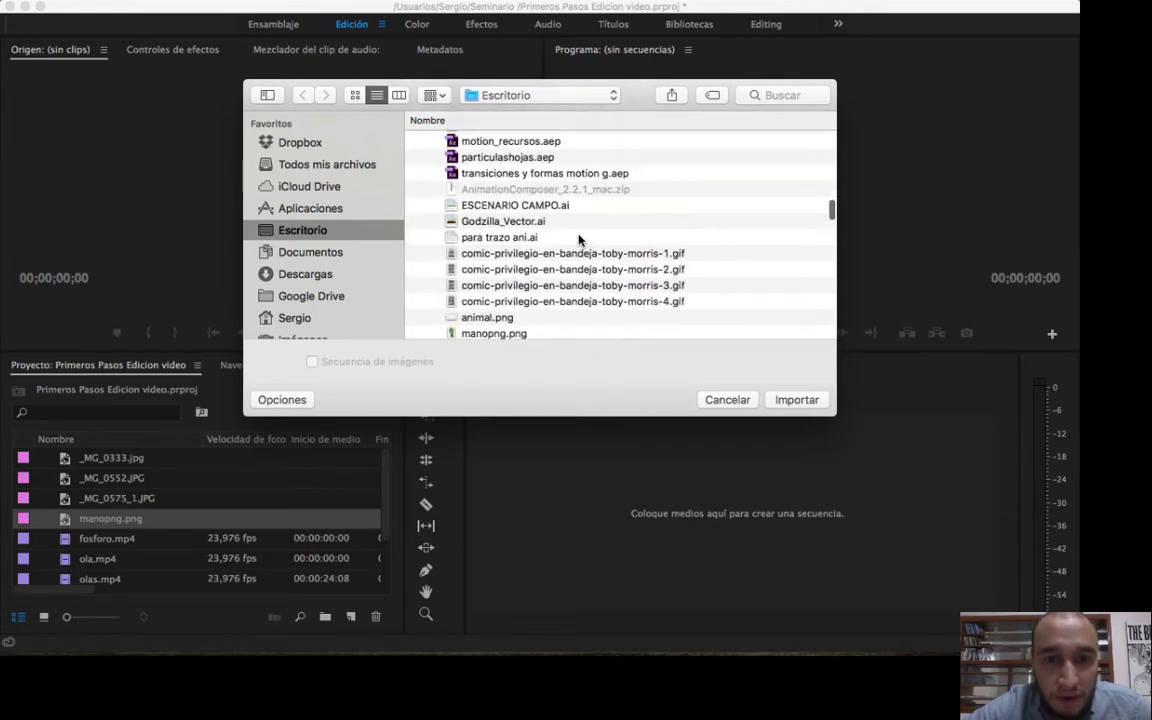
pyautogui.click(493, 213)
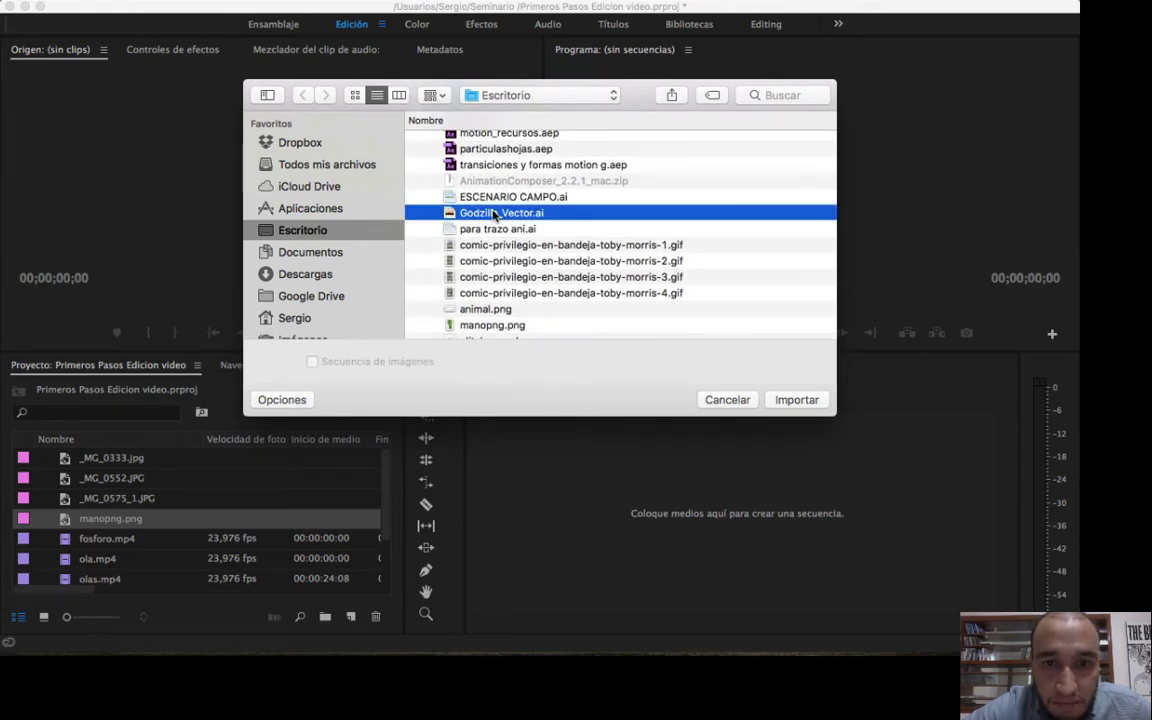
pyautogui.press('Down')
pyautogui.click(797, 400)
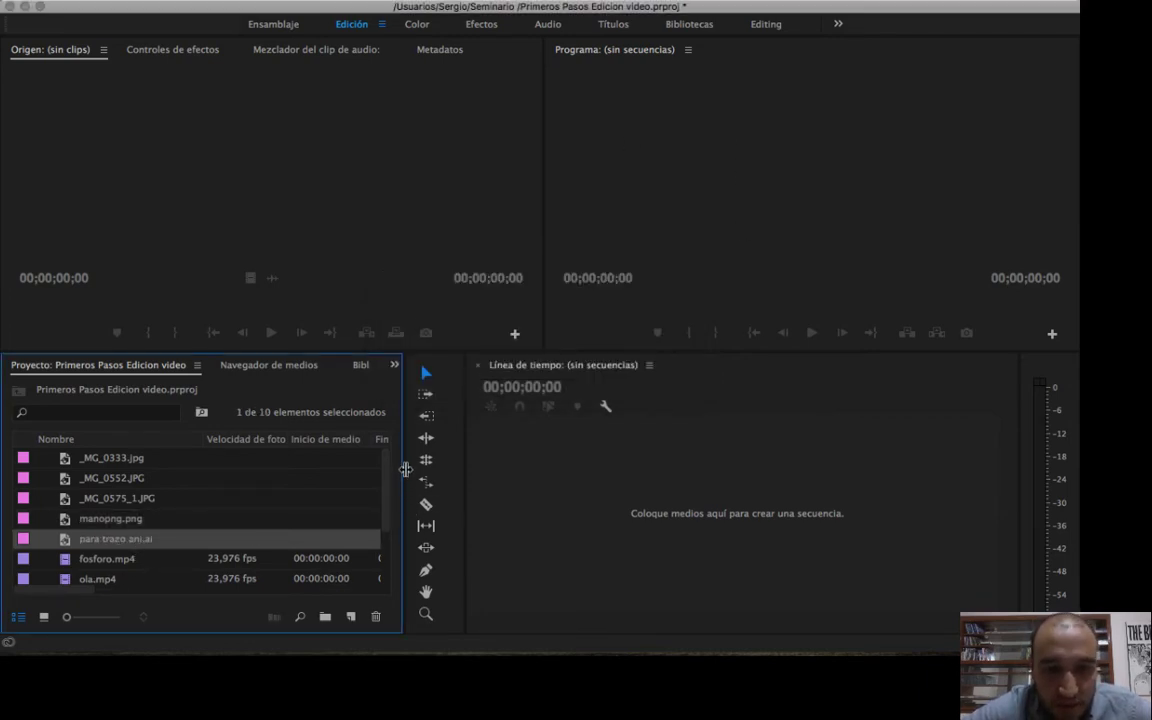
# Widen the Project panel slightly and look over the list of imported photos, graphics, videos and songs.
pyautogui.moveTo(405, 467); pyautogui.dragTo(421, 467)
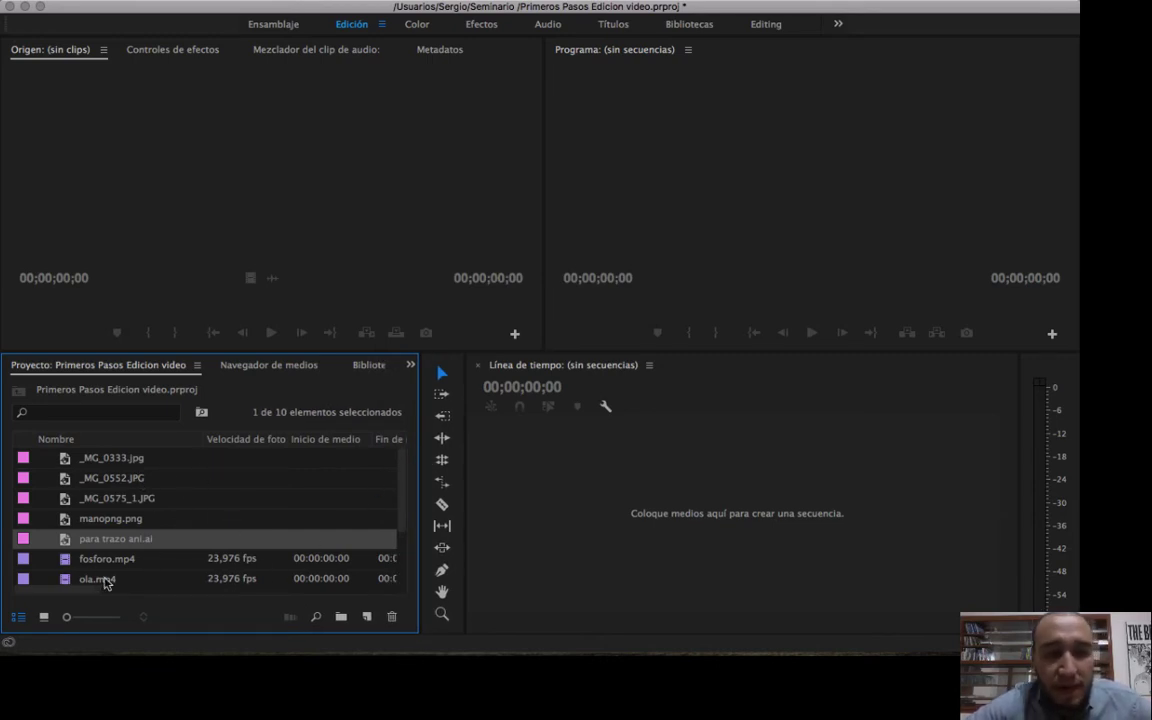
pyautogui.scroll(-3, 198, 540)
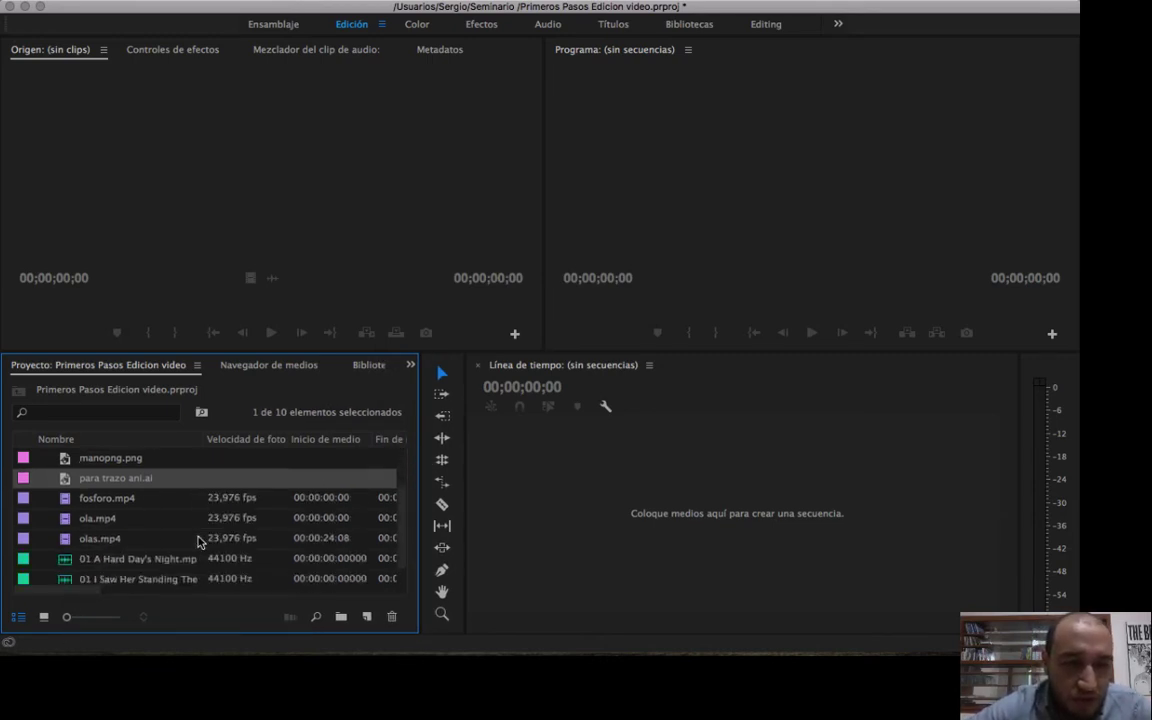
pyautogui.scroll(3, 198, 540)
pyautogui.scroll(-3, 198, 540)
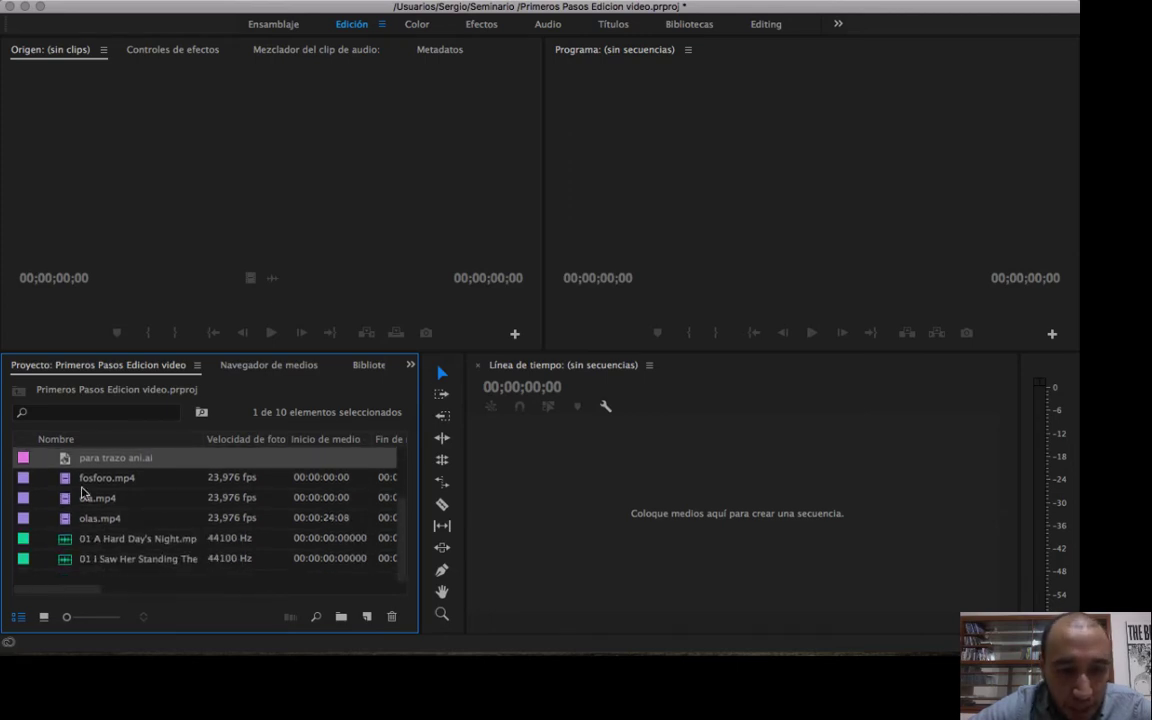
pyautogui.scroll(3, 121, 501)
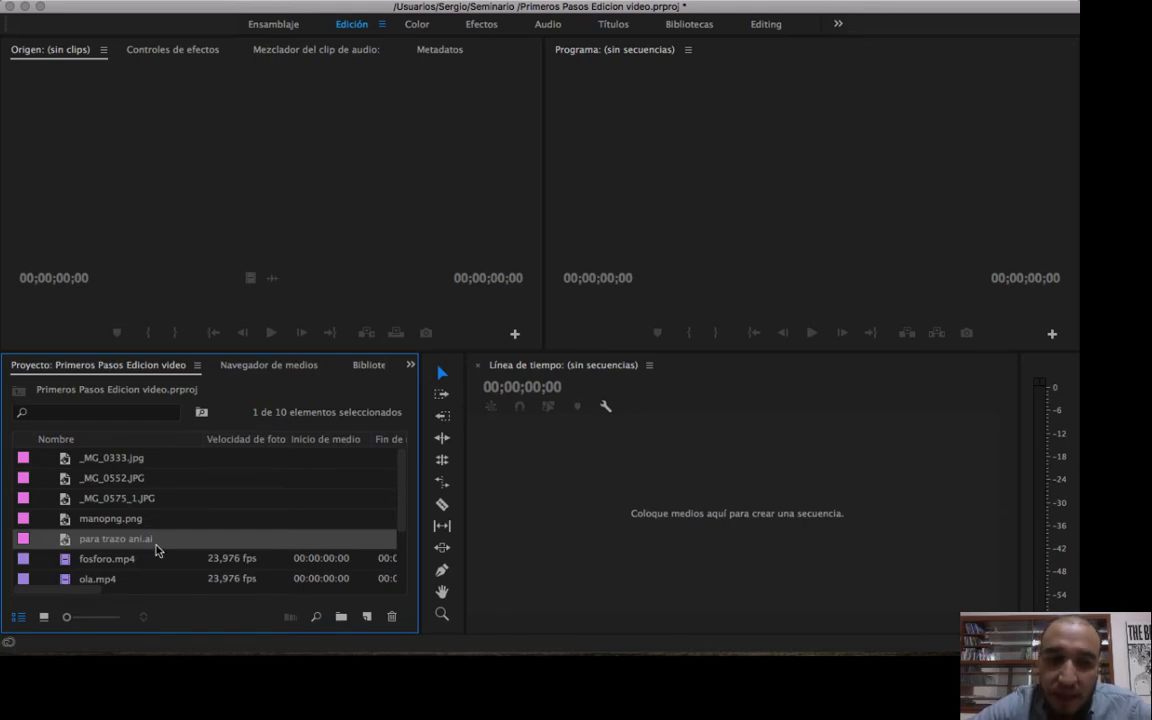
# Enlarge the Project panel's item icons to the maximum and examine the icons of the two Beatles audio clips.
pyautogui.scroll(-3, 240, 548)
pyautogui.scroll(3, 240, 548)
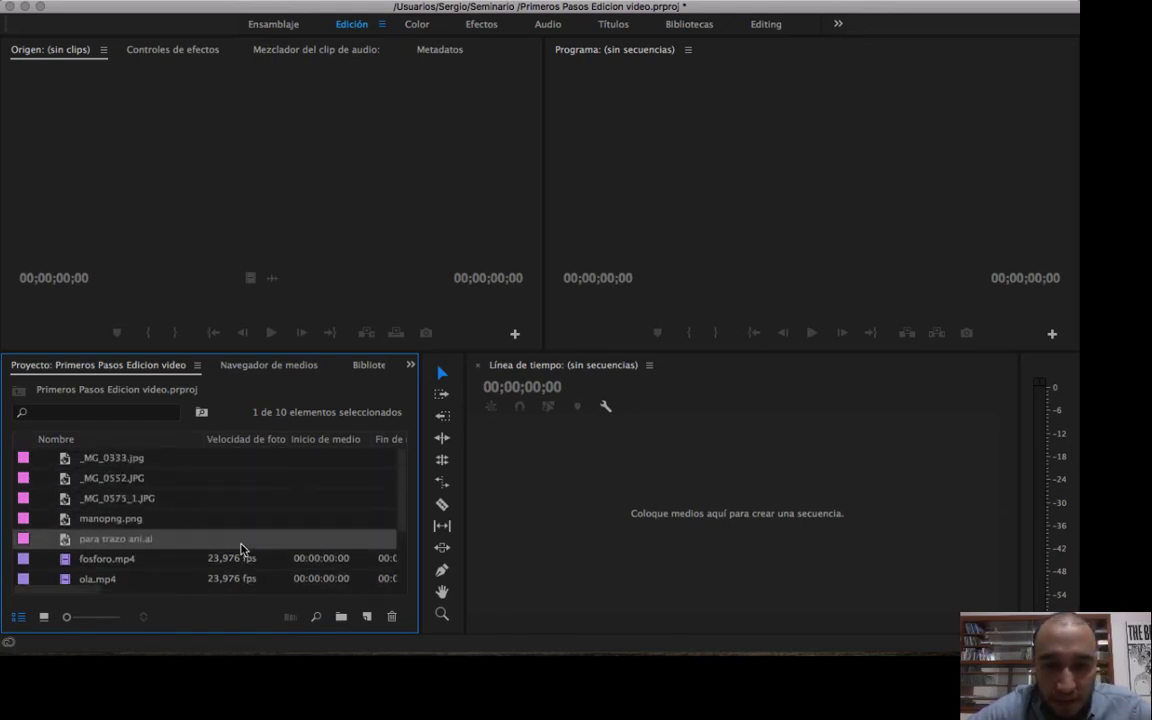
pyautogui.scroll(-3, 240, 548)
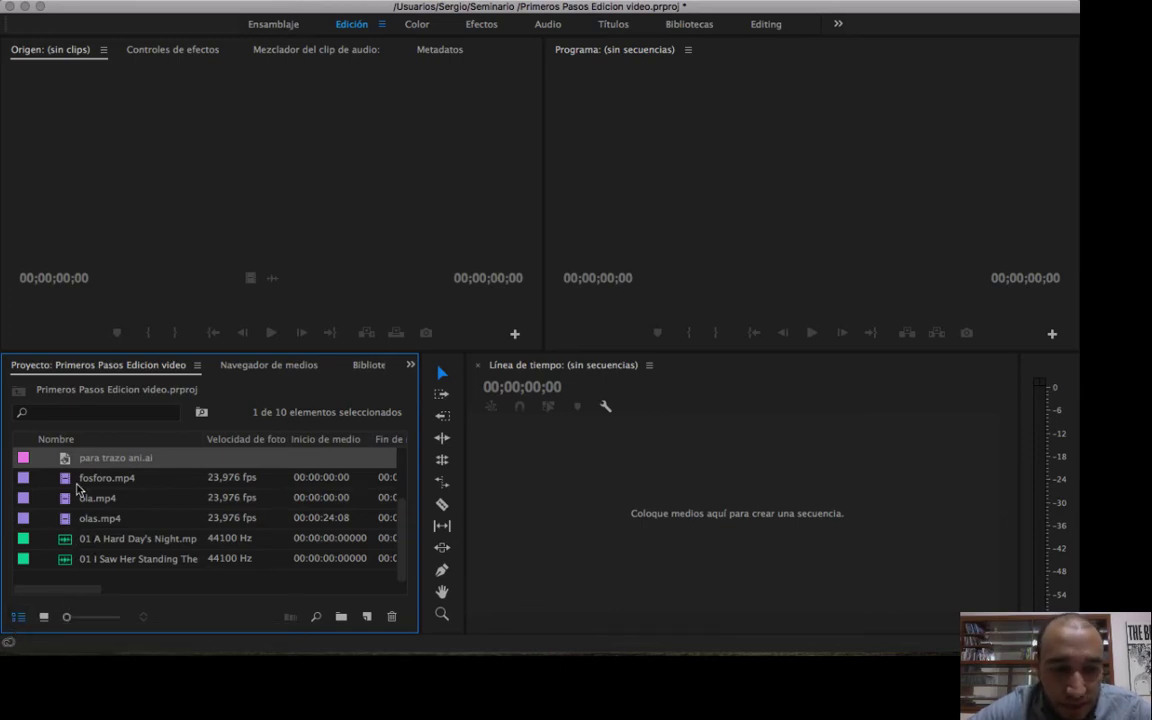
pyautogui.moveTo(66, 617); pyautogui.dragTo(121, 619)
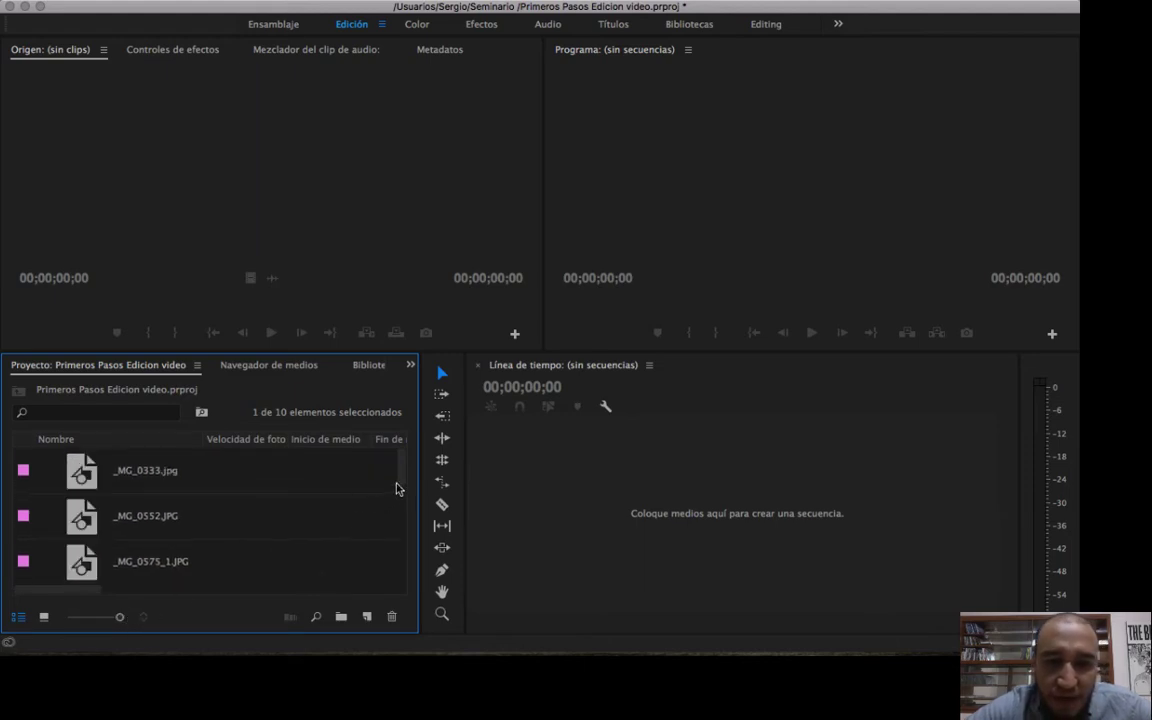
pyautogui.moveTo(400, 475); pyautogui.dragTo(404, 571)
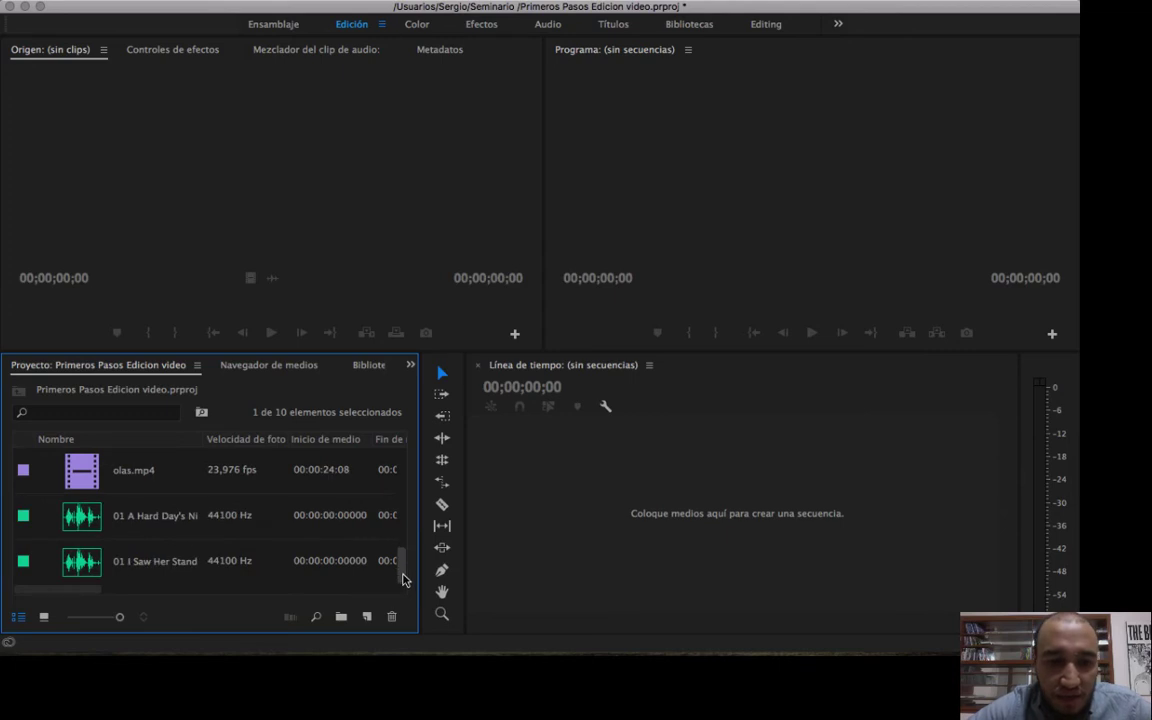
pyautogui.click(86, 539)
pyautogui.click(100, 580)
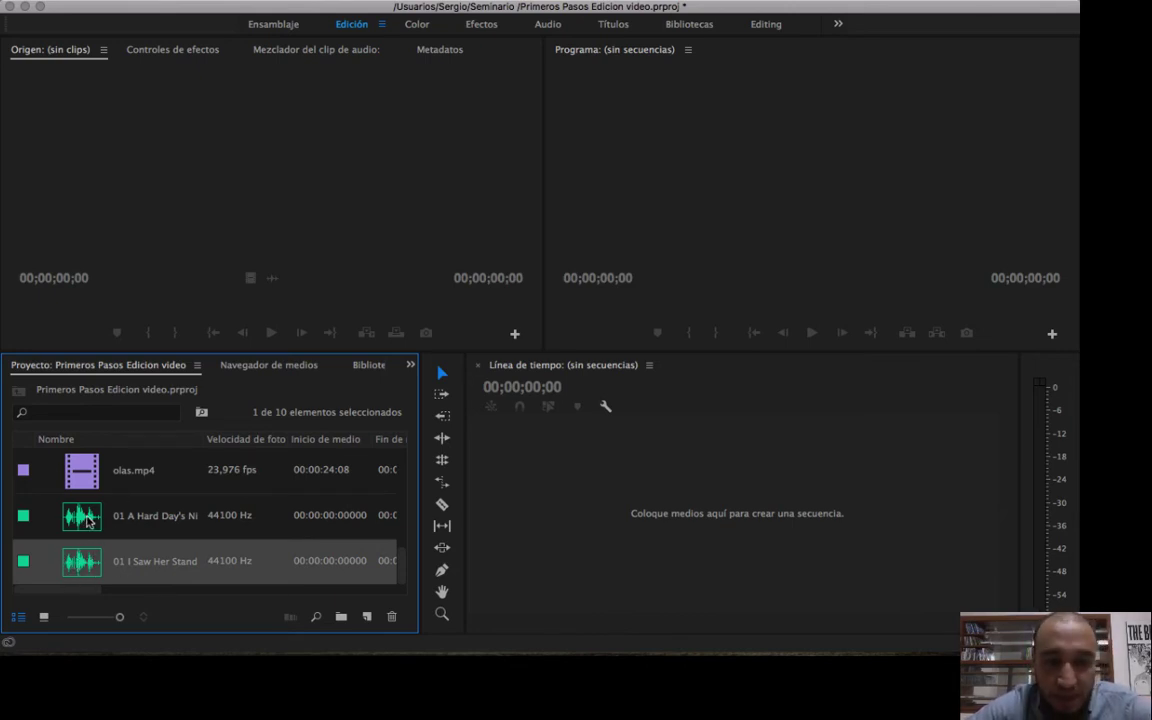
pyautogui.click(123, 533)
pyautogui.click(124, 555)
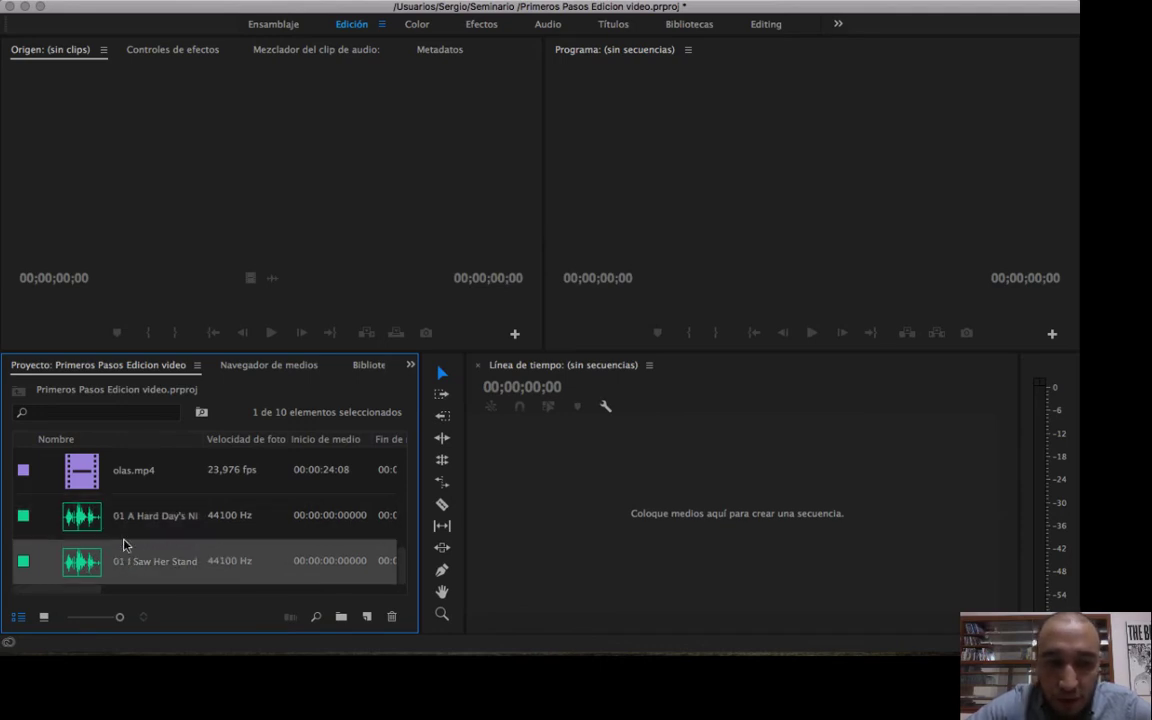
pyautogui.click(125, 527)
# Examine the icons of olas.mp4 and para trazo ani.ai, and return the Project panel icons to the smallest size.
pyautogui.moveTo(403, 565); pyautogui.dragTo(404, 545)
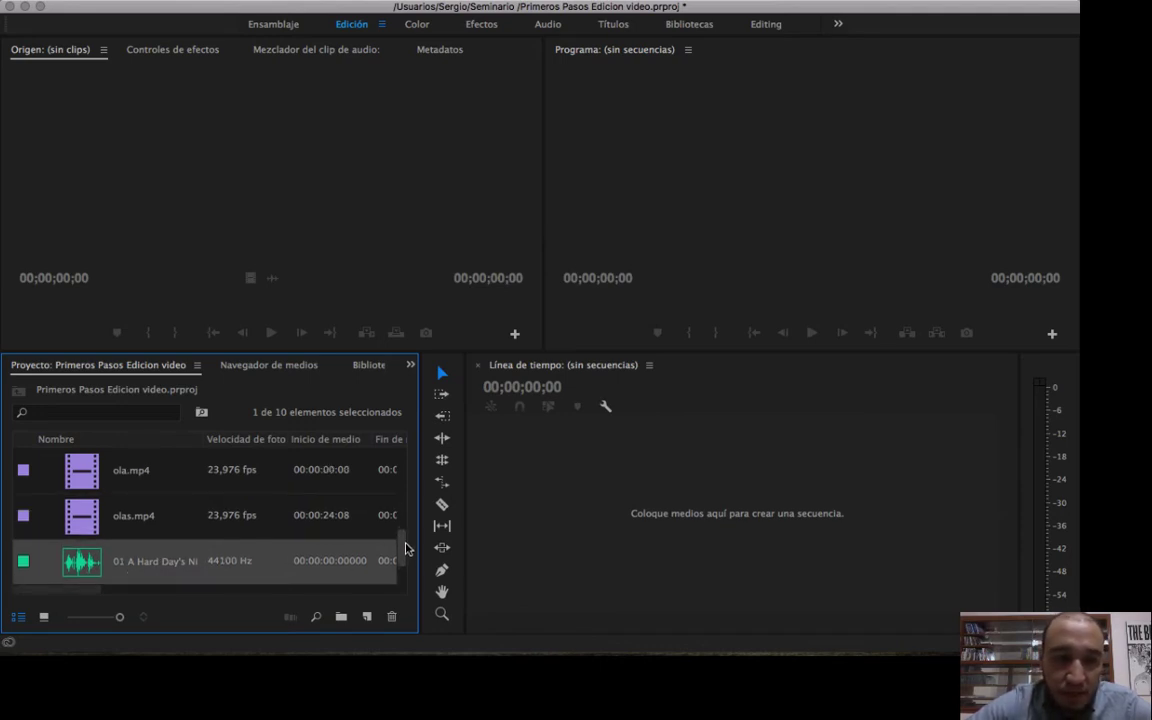
pyautogui.click(78, 518)
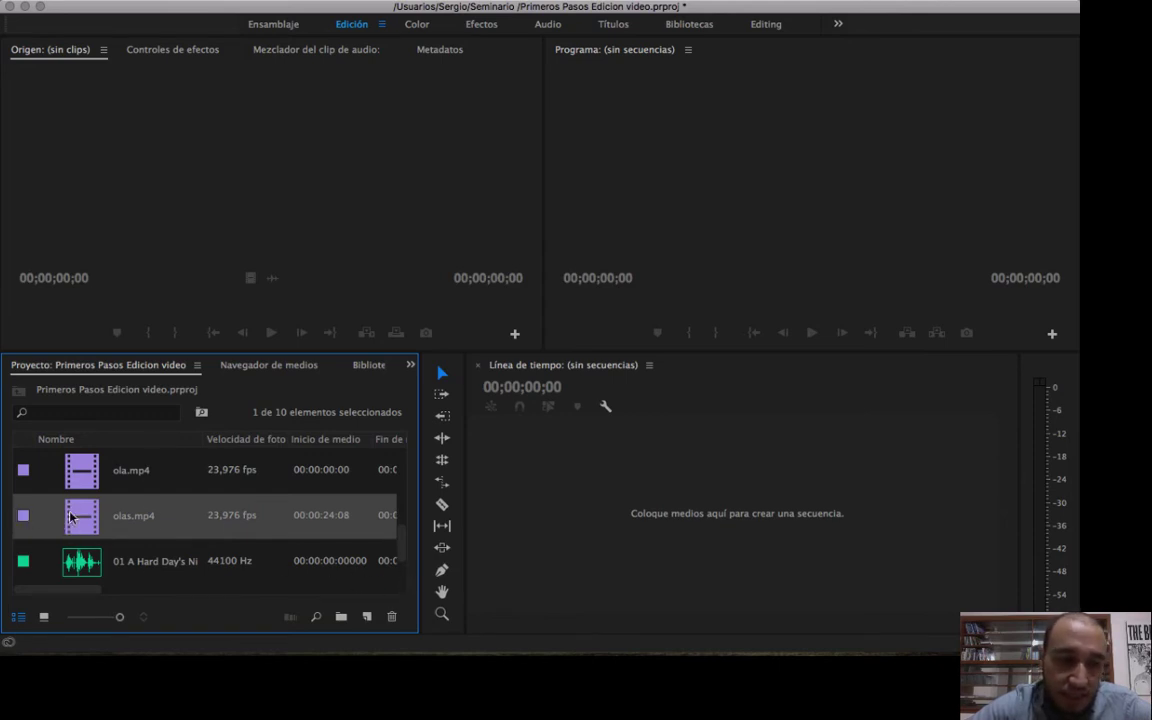
pyautogui.moveTo(404, 535)
pyautogui.mouseDown()
pyautogui.moveTo(404, 501)
pyautogui.moveTo(406, 512)
pyautogui.mouseUp()
pyautogui.click(141, 526)
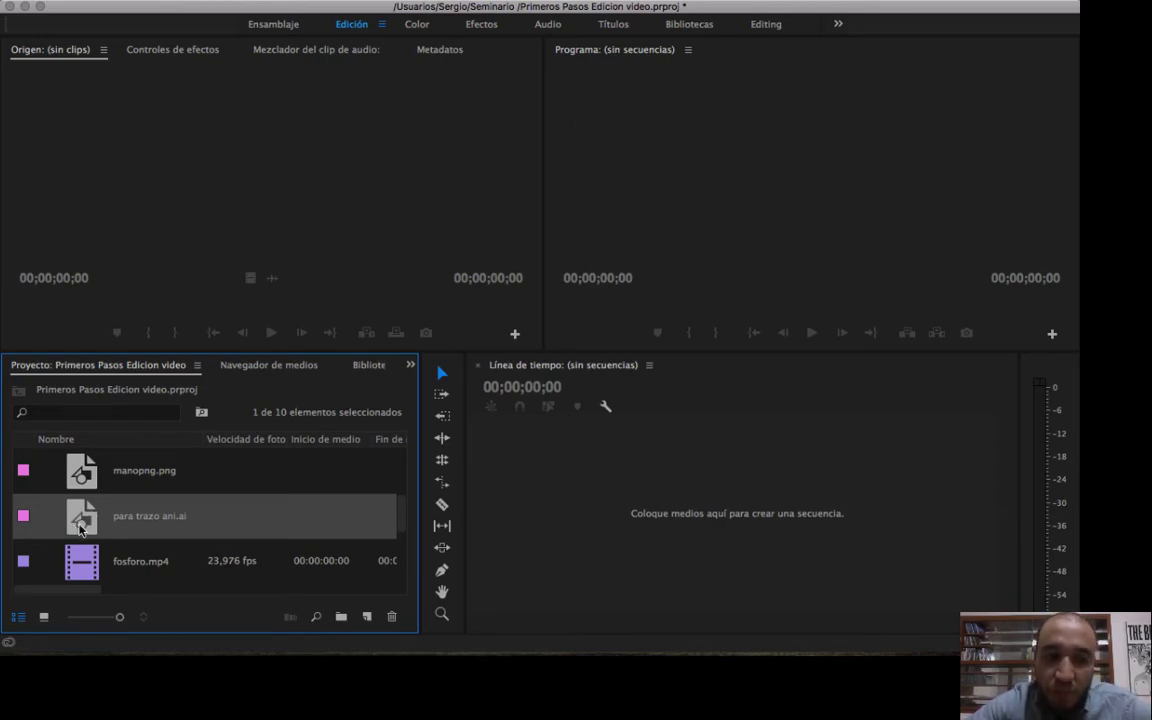
pyautogui.moveTo(401, 527); pyautogui.dragTo(403, 568)
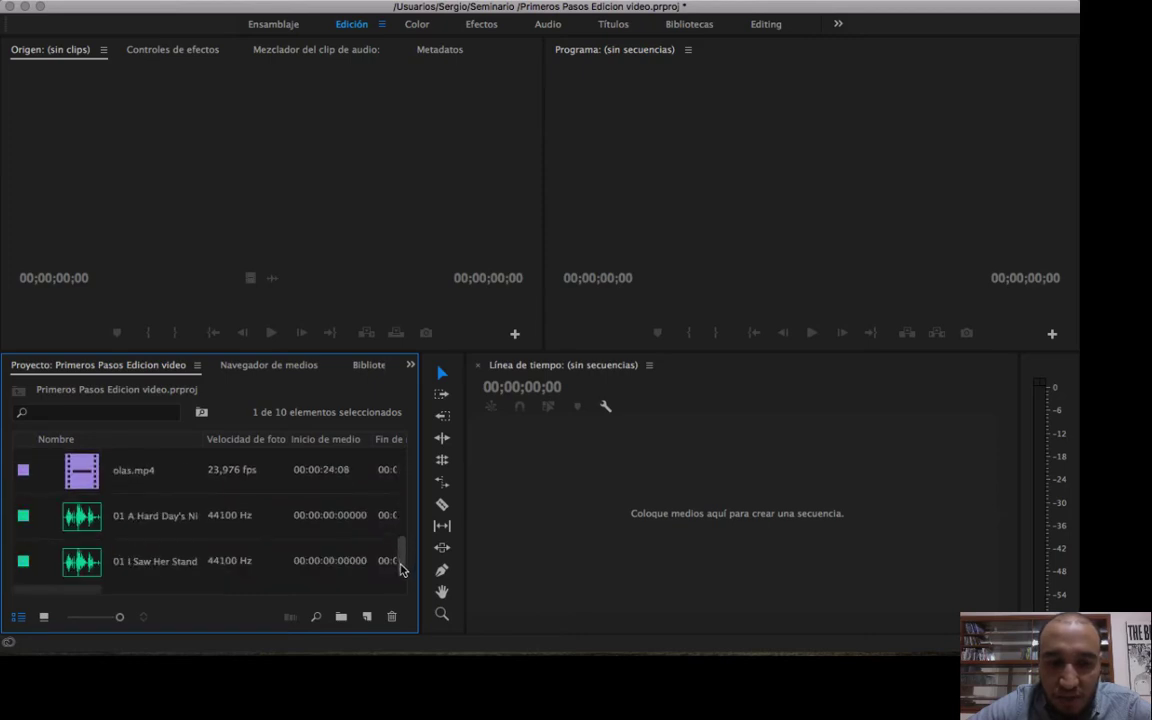
pyautogui.moveTo(117, 617); pyautogui.dragTo(67, 614)
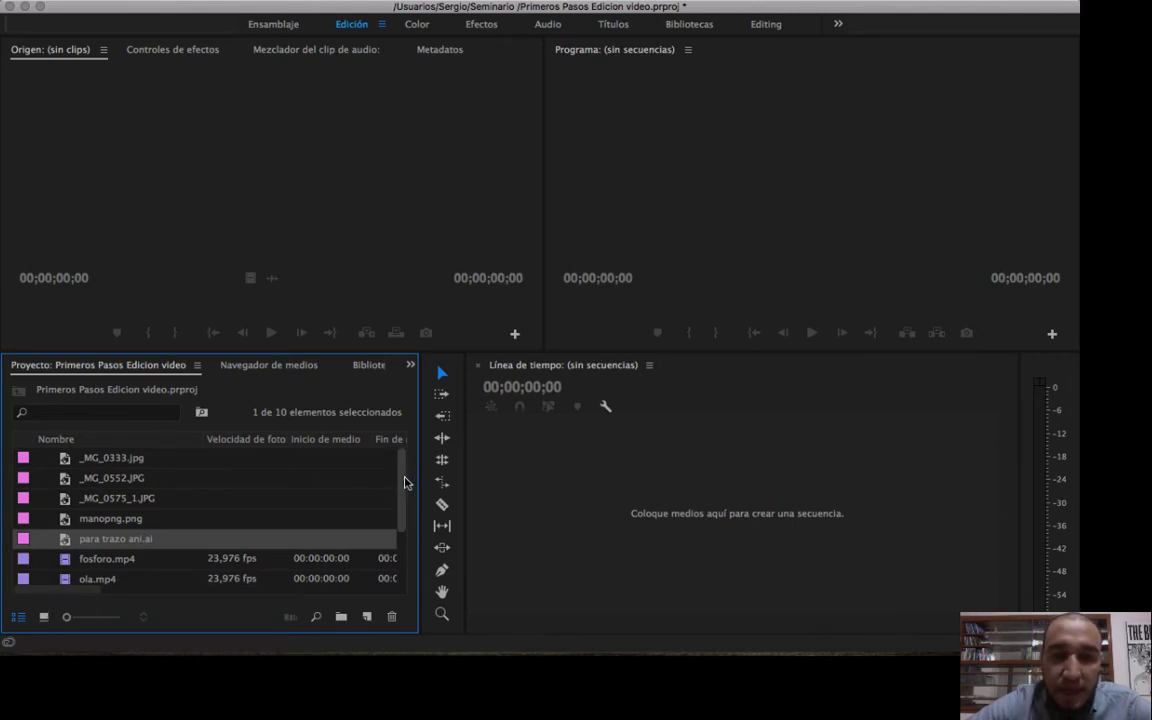
pyautogui.moveTo(405, 484); pyautogui.dragTo(396, 536)
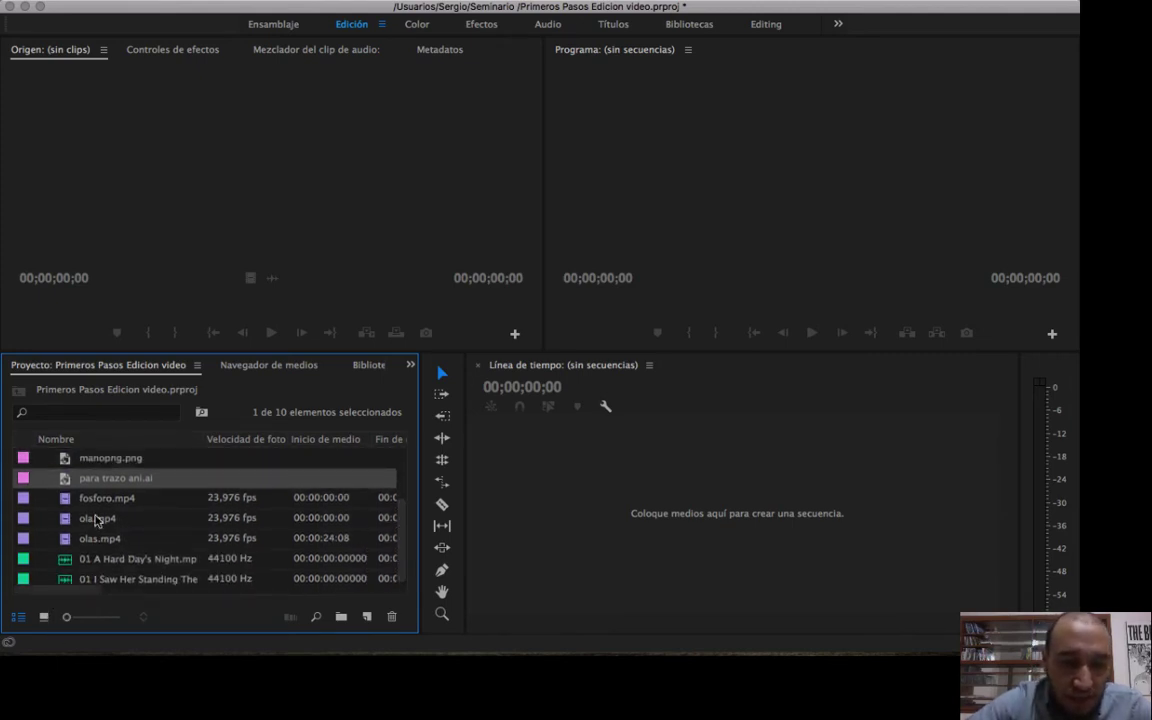
# Open the import dialog, collapse the MATERIAL GRAFICO folder and look through the desktop folders for another video.
pyautogui.press('super+i')
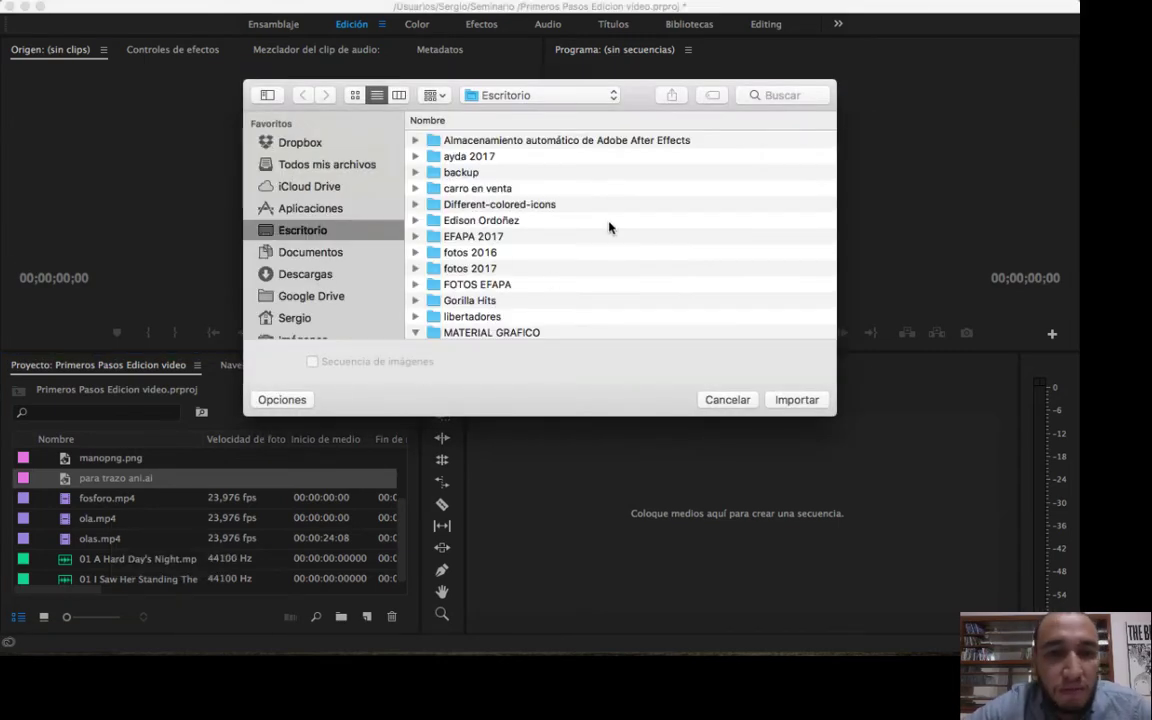
pyautogui.scroll(-3, 609, 228)
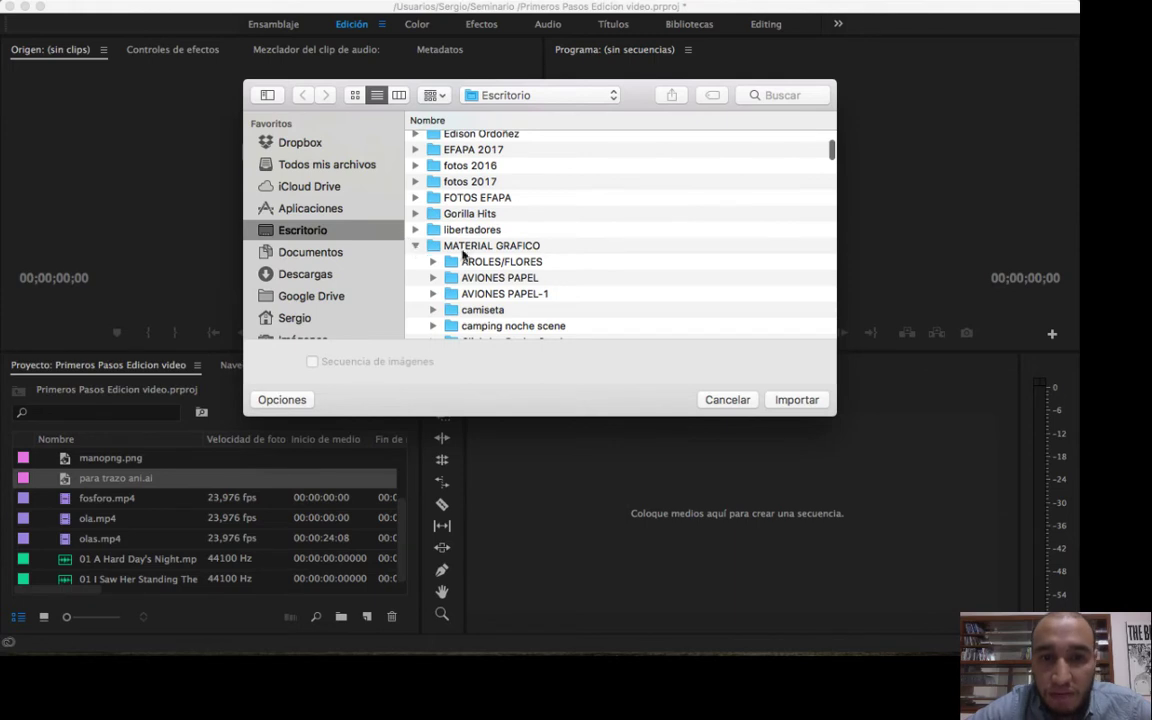
pyautogui.scroll(-5, 460, 242)
pyautogui.scroll(3, 430, 207)
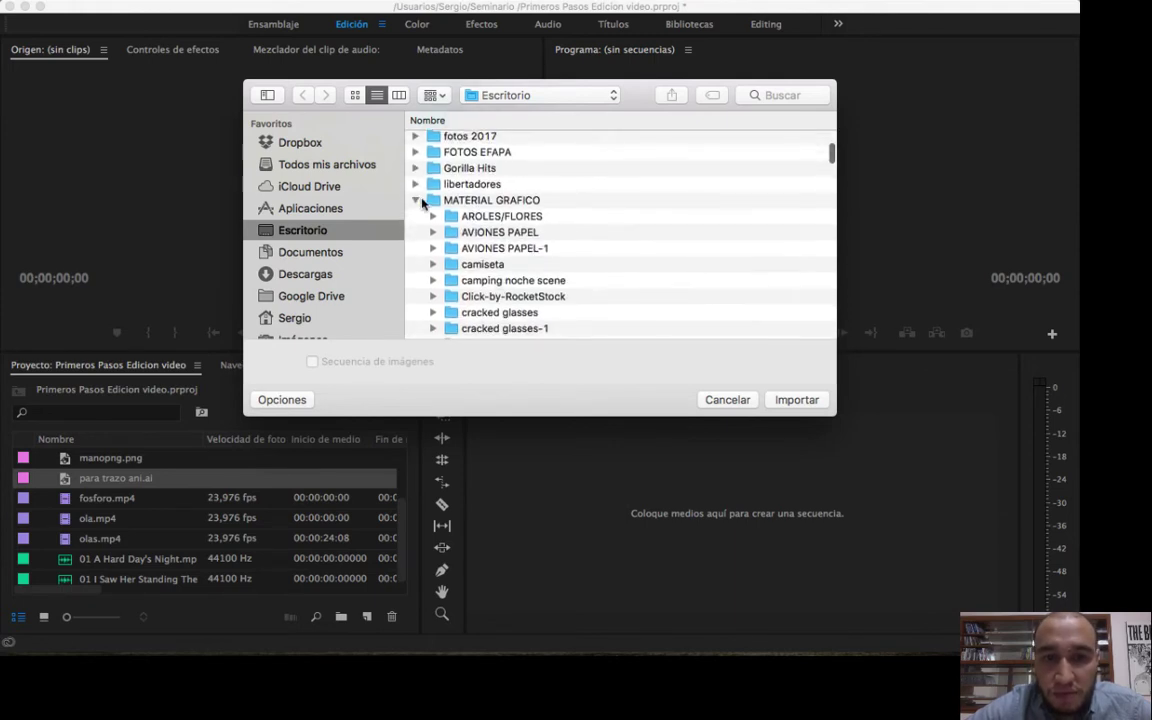
pyautogui.click(417, 200)
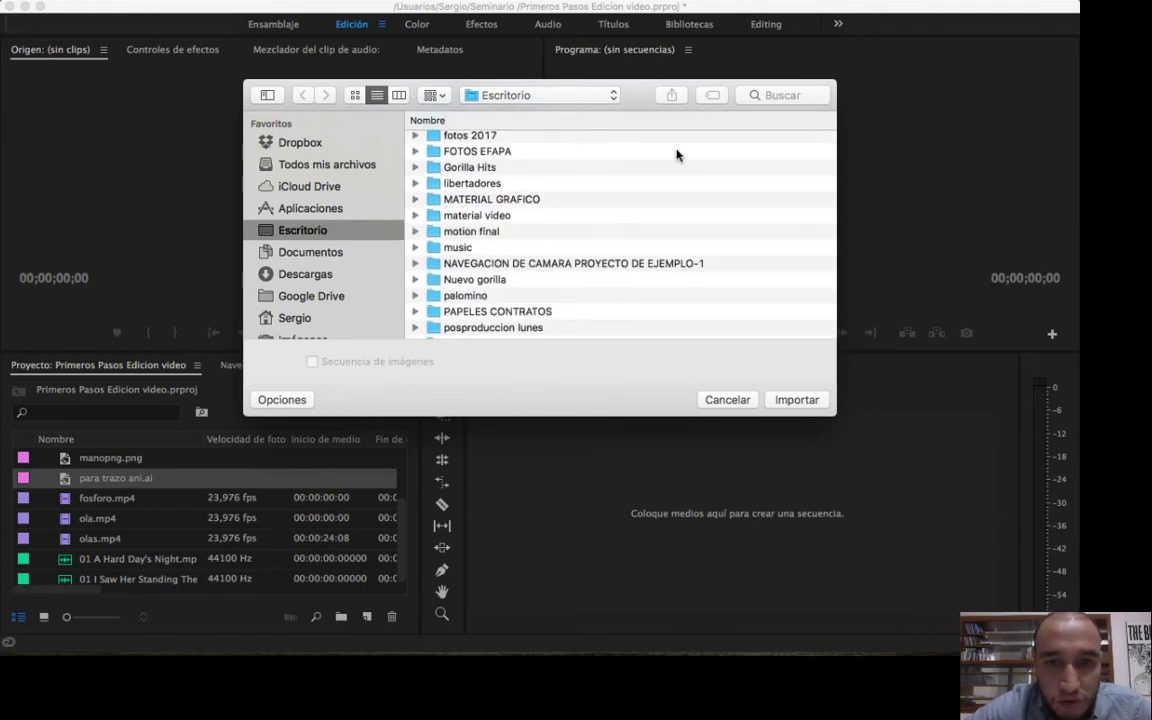
pyautogui.scroll(-5, 676, 157)
pyautogui.scroll(5, 677, 159)
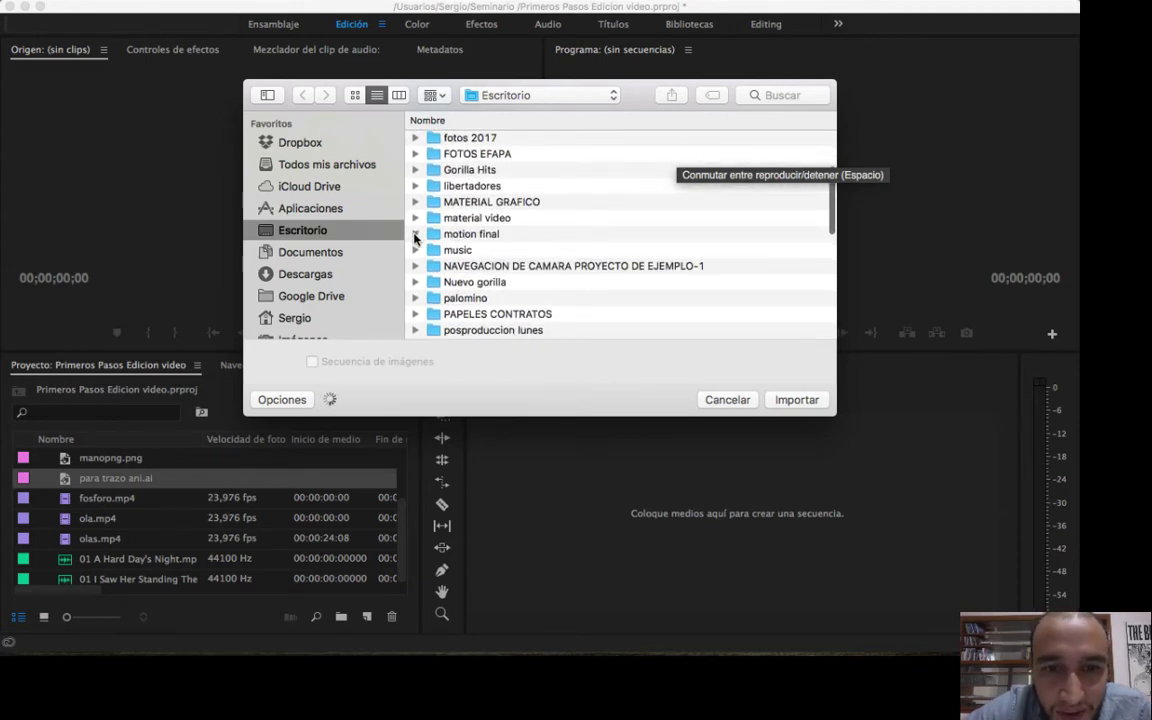
# Expand the motion final folder and import the video fractal 2.mp4 into the project.
pyautogui.click(416, 236)
pyautogui.scroll(-2, 640, 300)
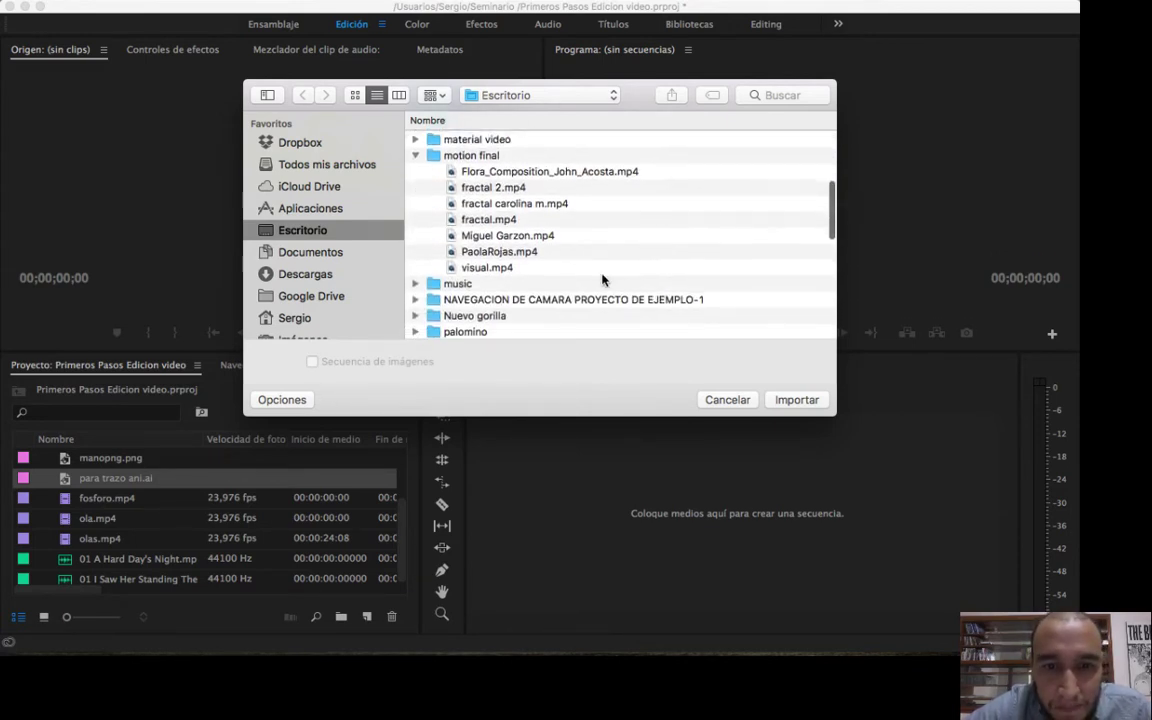
pyautogui.click(522, 188)
pyautogui.click(797, 400)
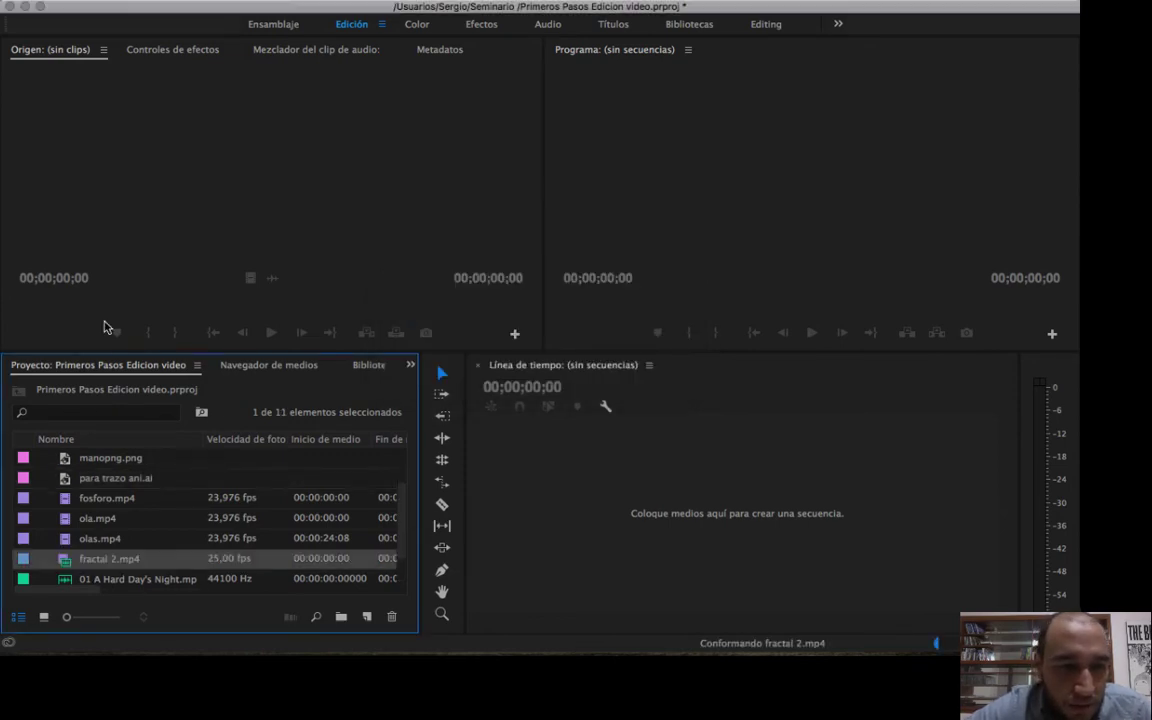
# Enlarge the Project panel icons in stages and compare the fractal 2.mp4 icon with those of the audio clips.
pyautogui.moveTo(67, 617); pyautogui.dragTo(85, 617)
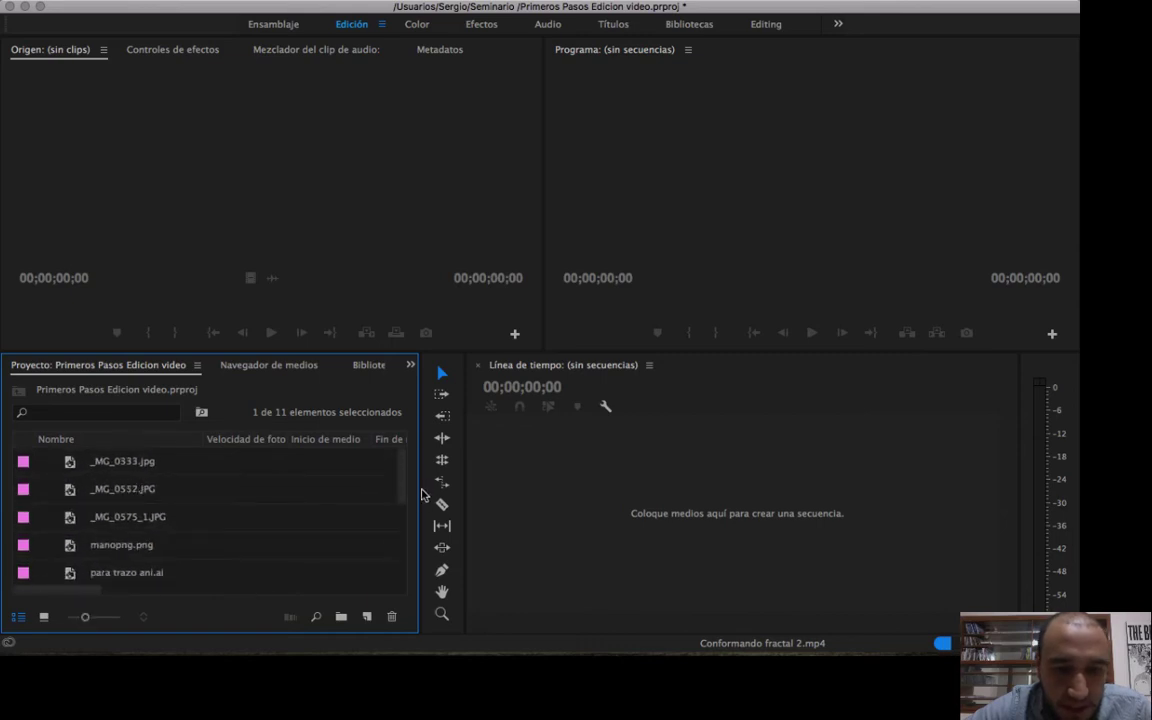
pyautogui.moveTo(405, 489); pyautogui.dragTo(283, 597)
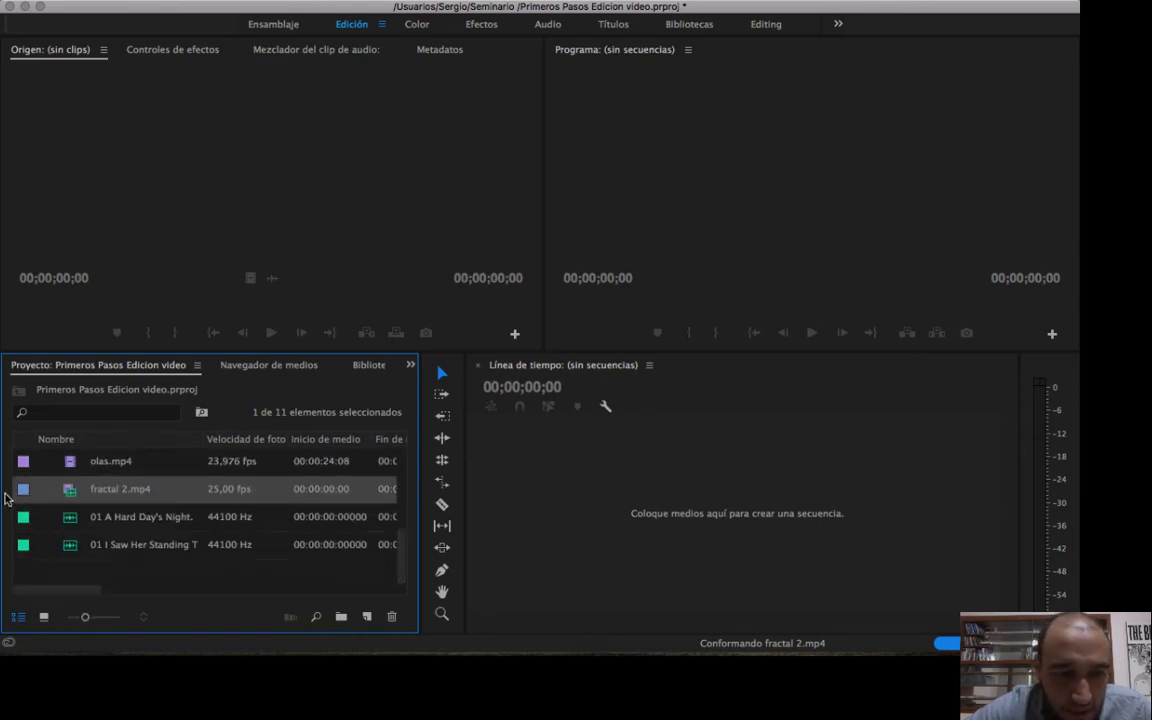
pyautogui.moveTo(85, 618); pyautogui.dragTo(95, 617)
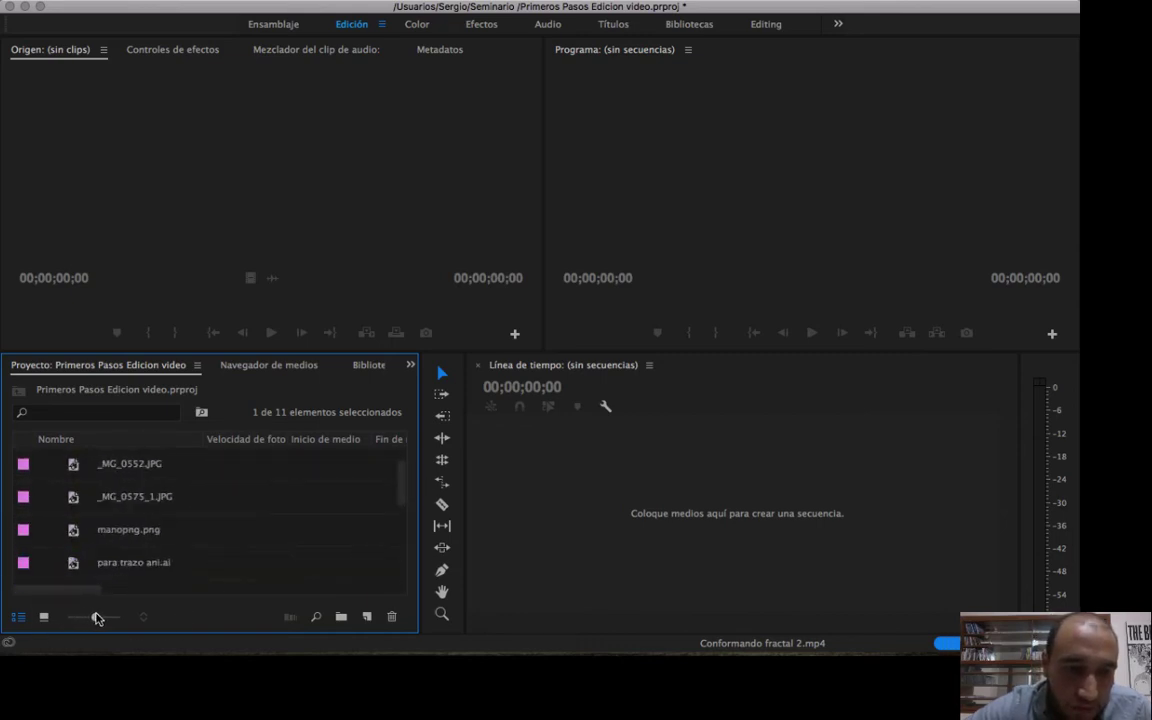
pyautogui.moveTo(406, 470); pyautogui.dragTo(404, 560)
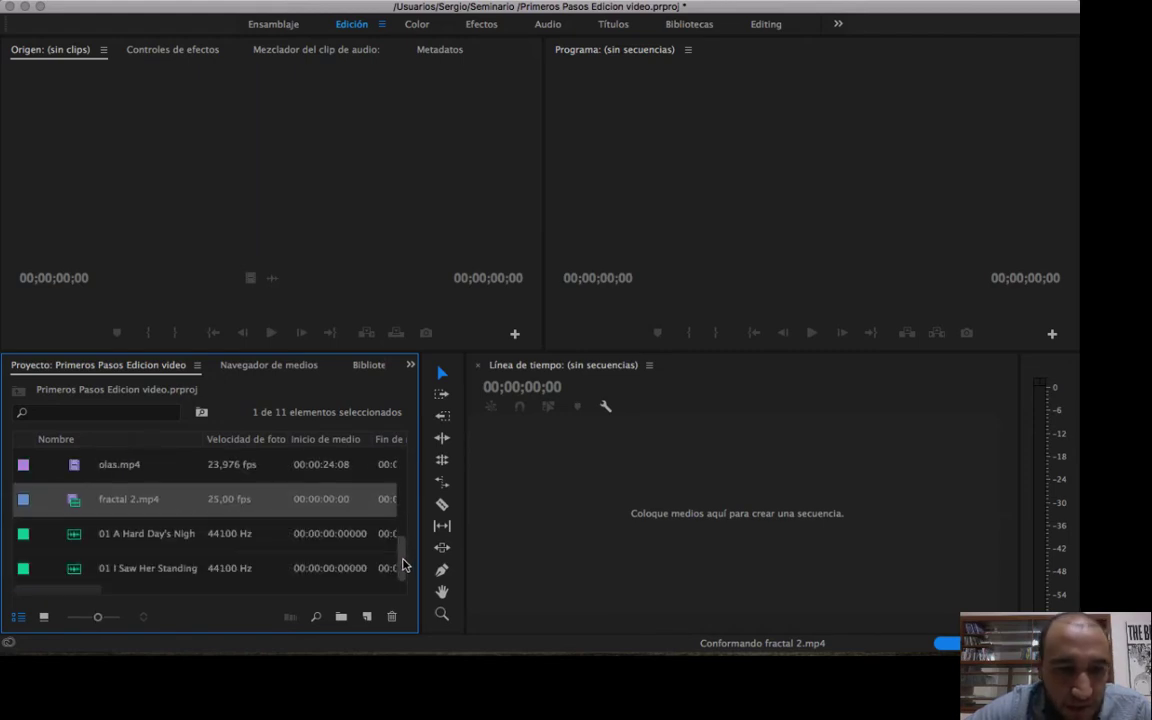
pyautogui.moveTo(97, 618); pyautogui.dragTo(110, 617)
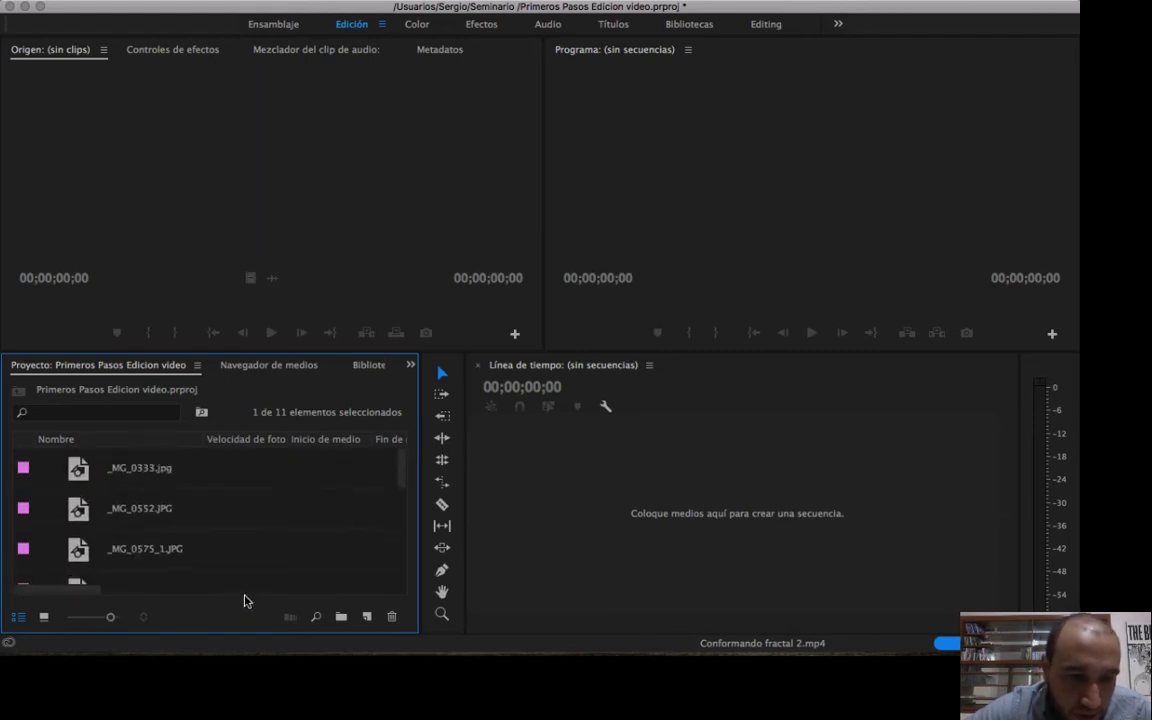
pyautogui.moveTo(404, 473); pyautogui.dragTo(404, 580)
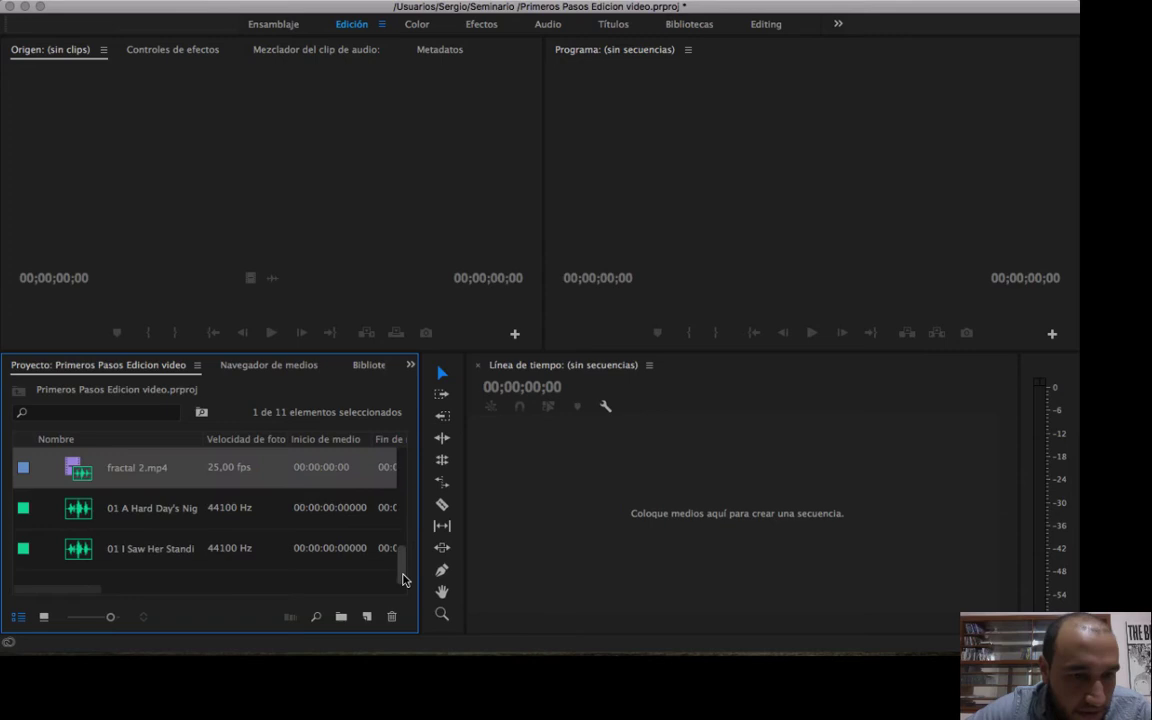
pyautogui.click(85, 498)
pyautogui.click(69, 469)
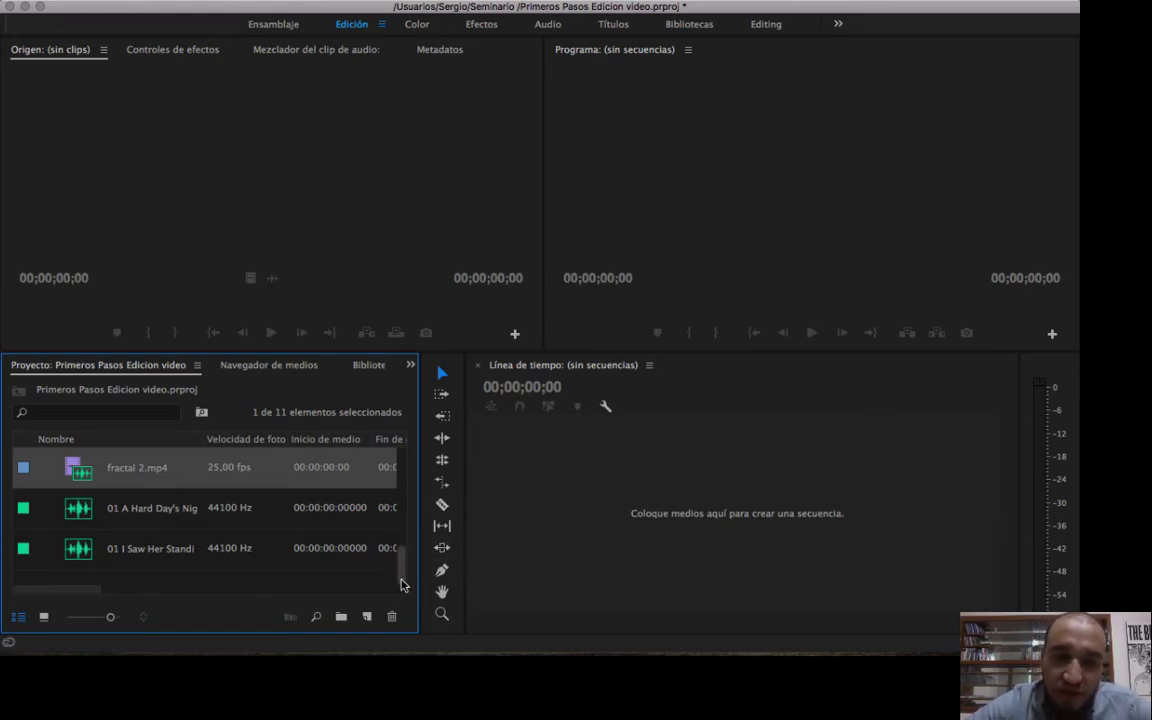
# Sort the project items by name in ascending order and locate fractal 2.mp4 in the sorted list.
pyautogui.moveTo(404, 584); pyautogui.dragTo(401, 462)
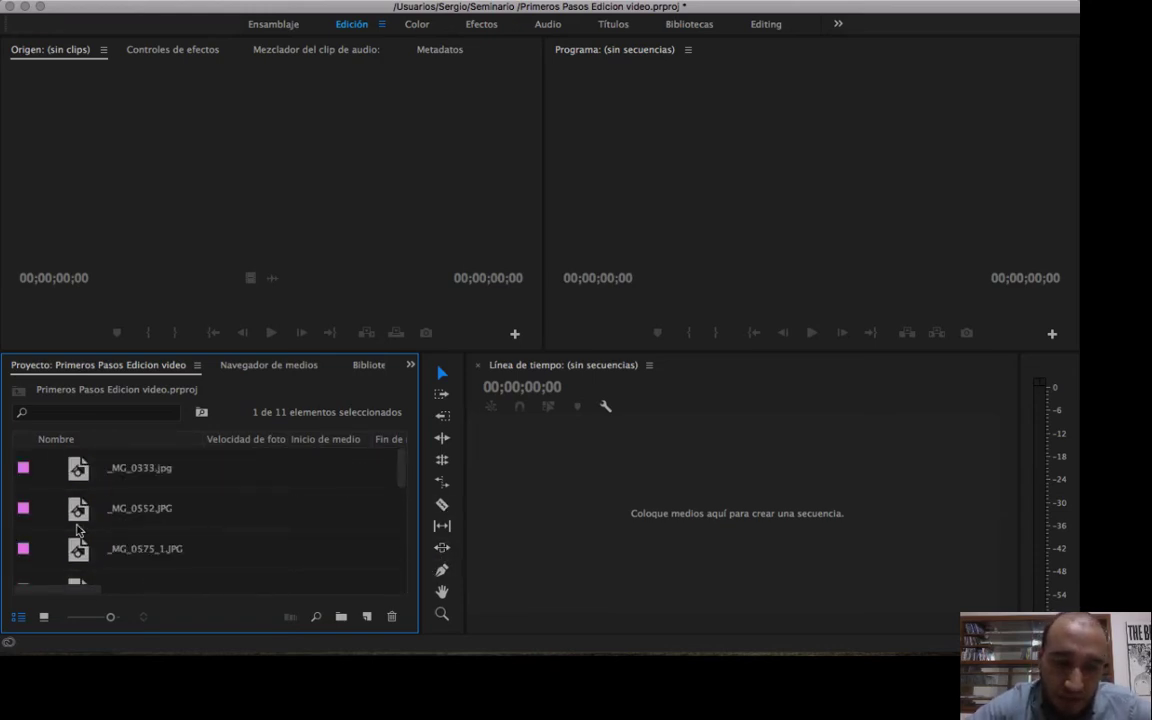
pyautogui.click(168, 442)
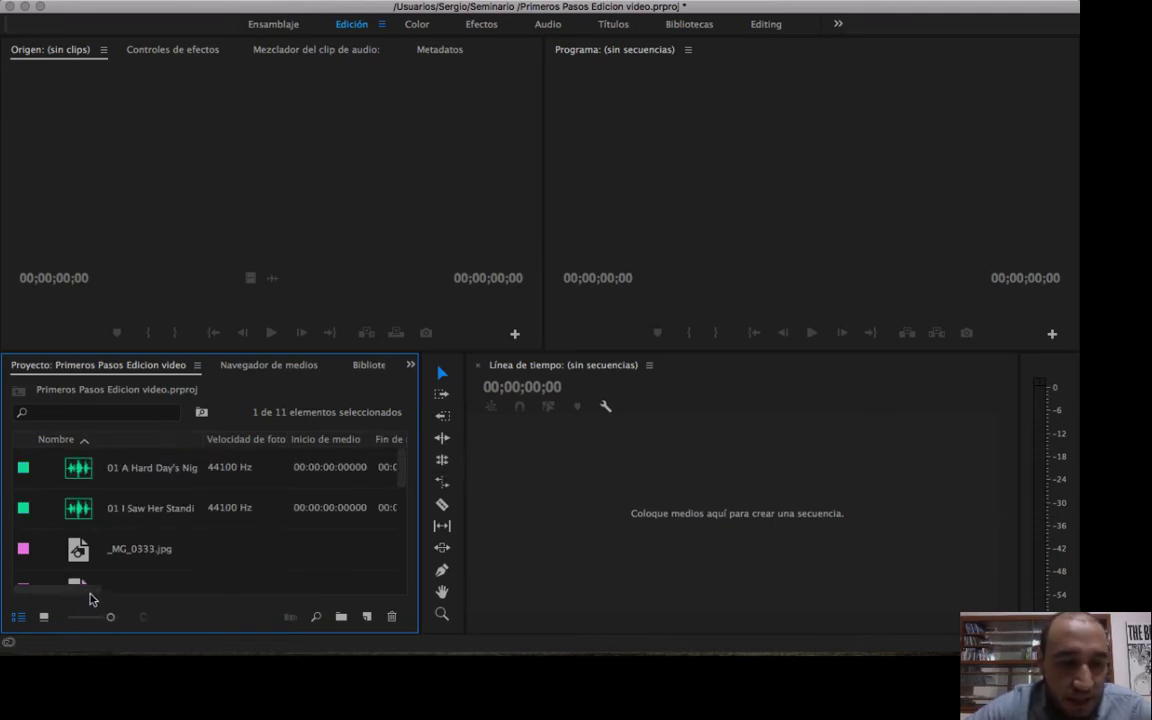
pyautogui.moveTo(88, 592); pyautogui.dragTo(5, 571)
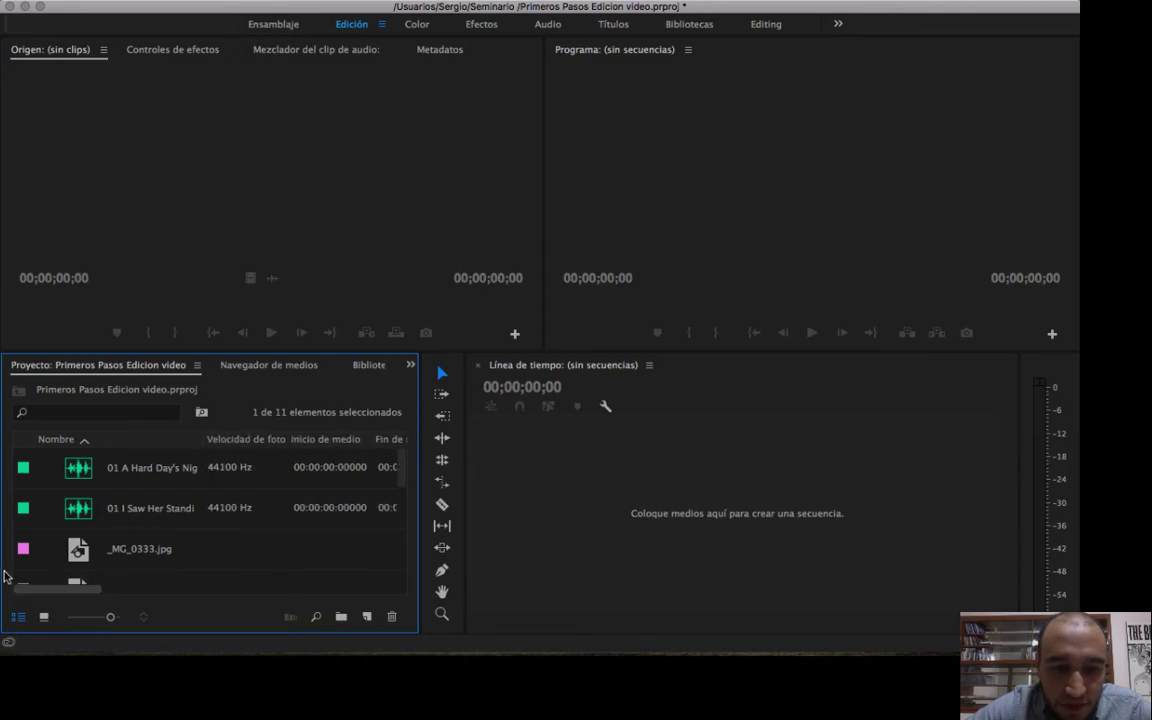
pyautogui.moveTo(405, 486); pyautogui.dragTo(416, 548)
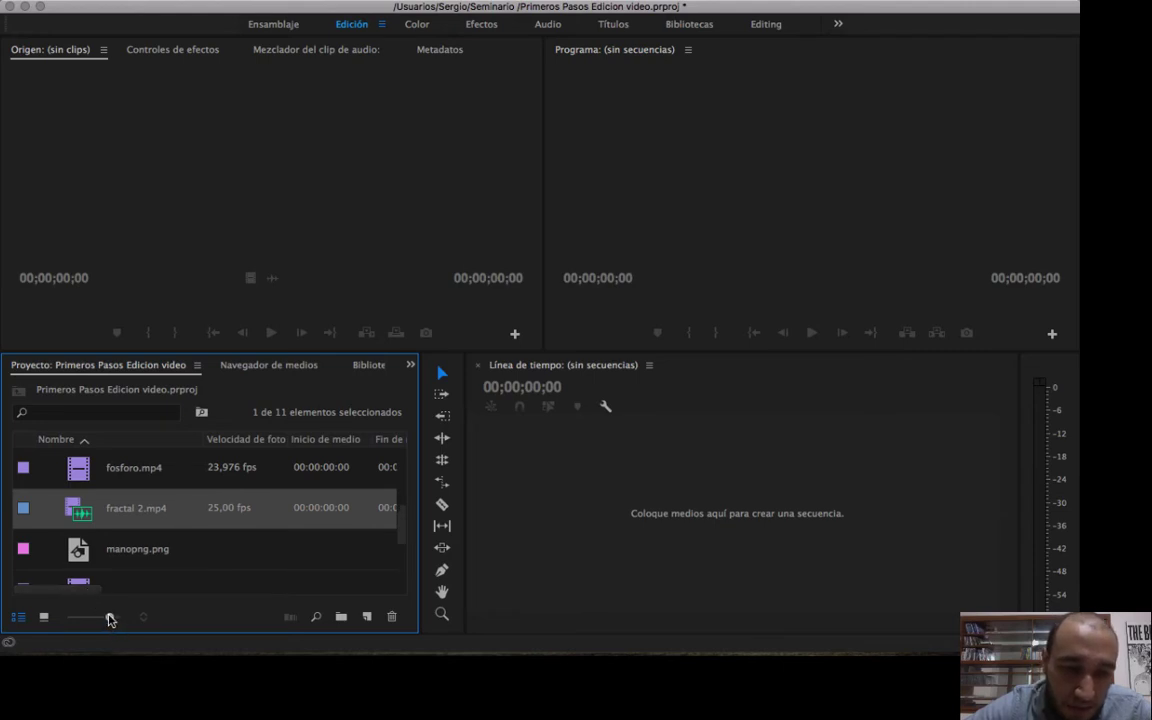
# Shrink the Project panel icons to the smallest size and examine the video information of ola.mp4 and olas.mp4.
pyautogui.moveTo(109, 617); pyautogui.dragTo(184, 598)
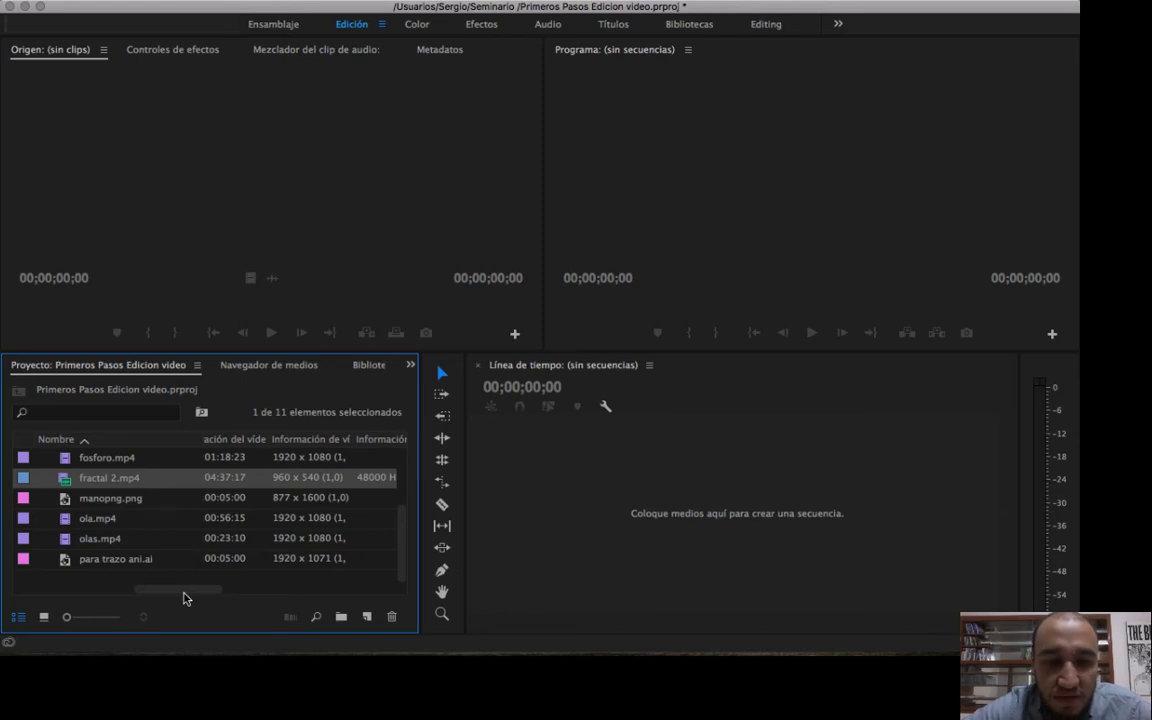
pyautogui.click(297, 518)
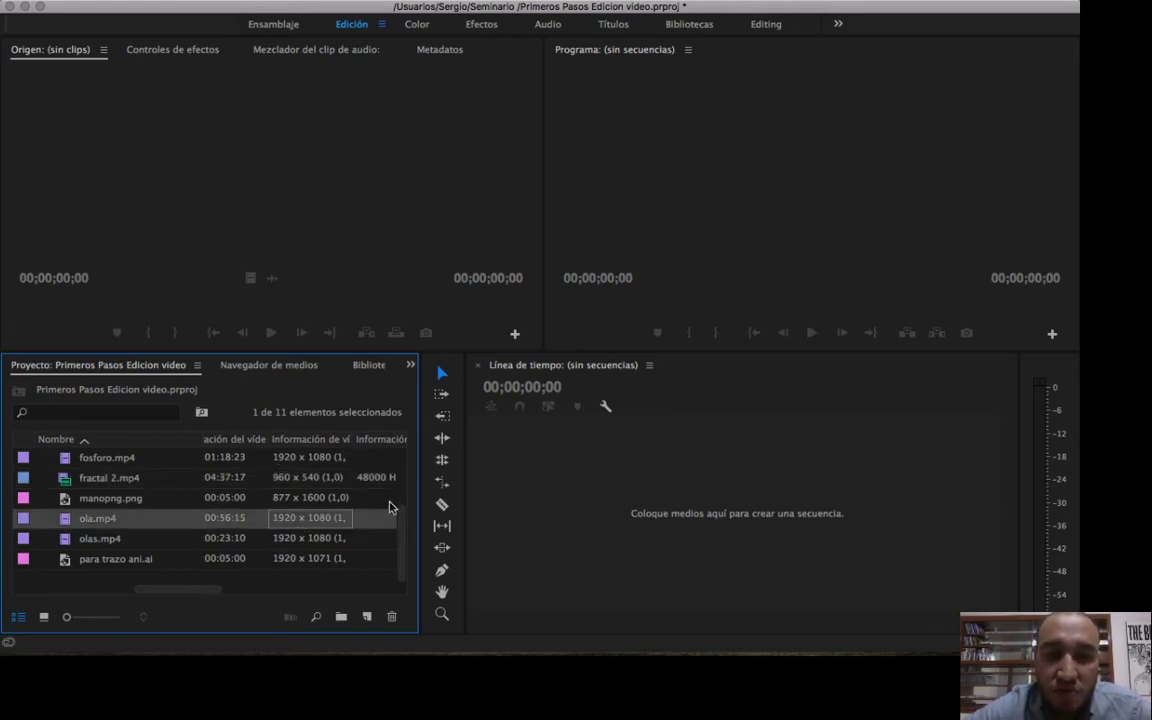
pyautogui.click(277, 541)
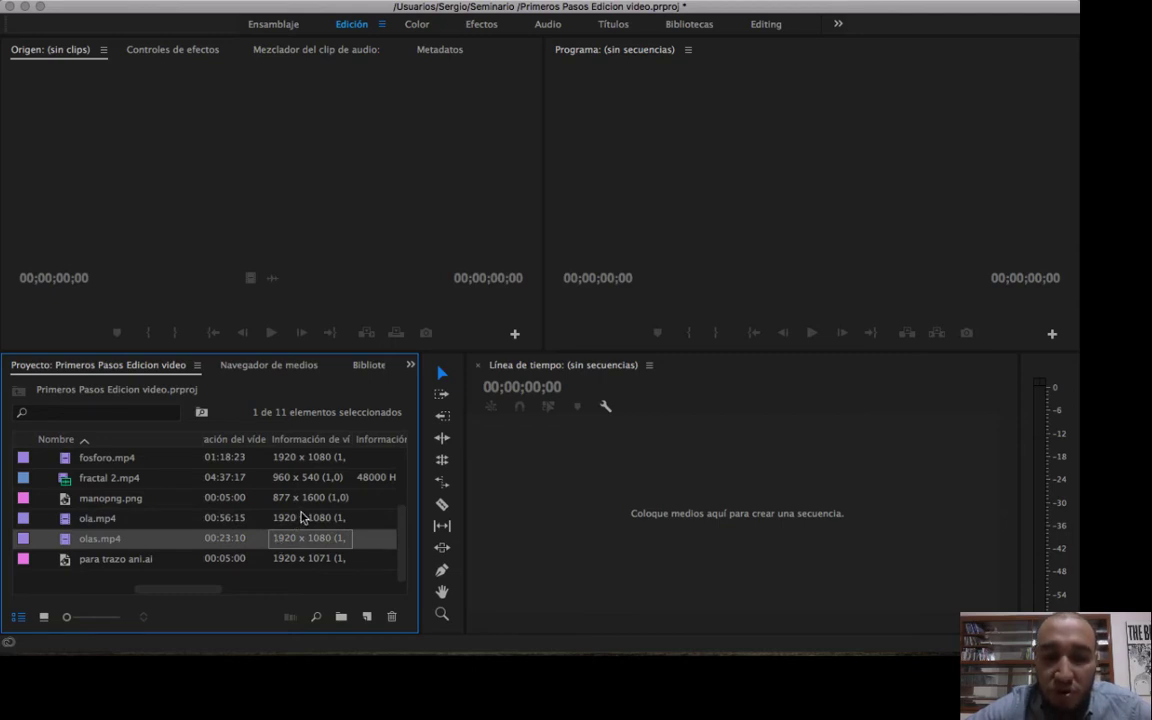
pyautogui.click(298, 519)
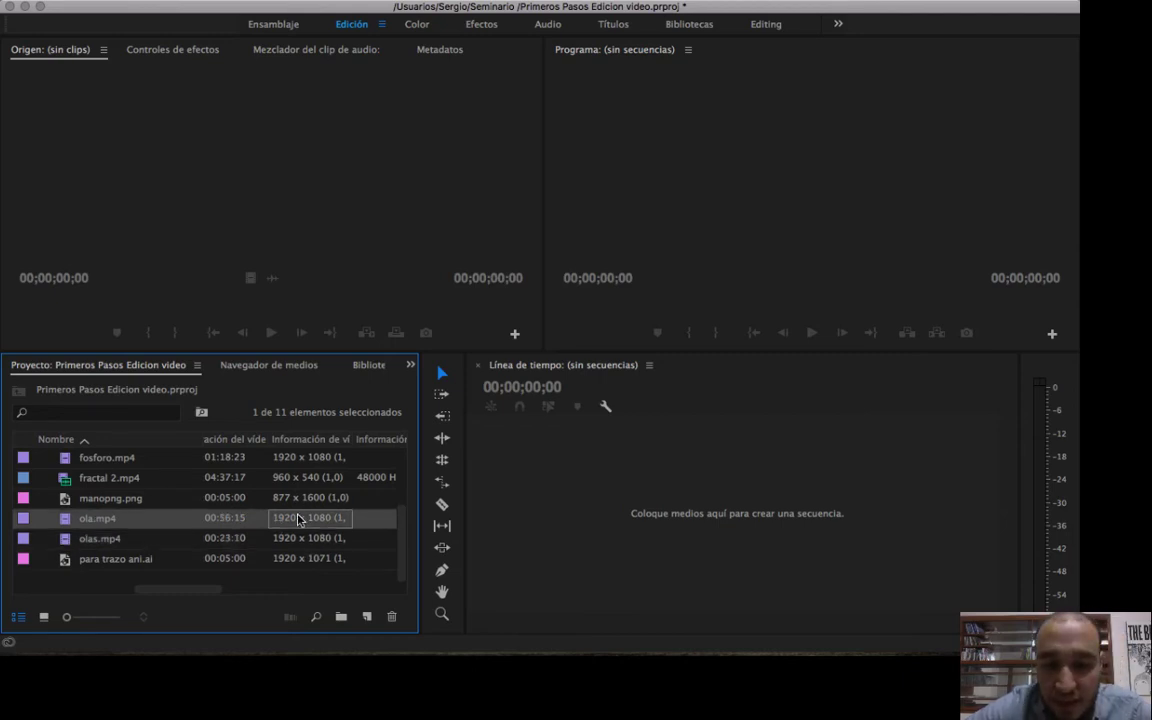
pyautogui.moveTo(403, 540)
pyautogui.mouseDown()
pyautogui.moveTo(402, 462)
pyautogui.moveTo(393, 548)
pyautogui.mouseUp()
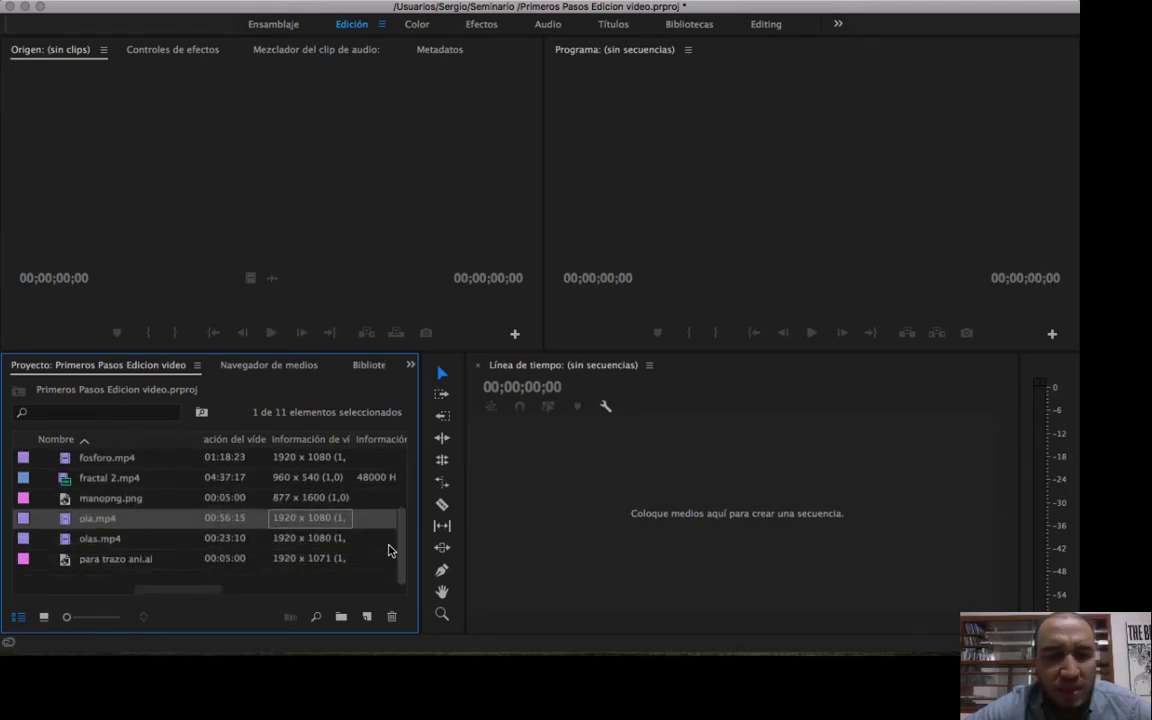
# Examine the video information of olas.mp4 and the photos _MG_0575_1.JPG, _MG_0552.JPG and _MG_0333.jpg, then check the neighbouring duration columns.
pyautogui.click(122, 543)
pyautogui.click(116, 538)
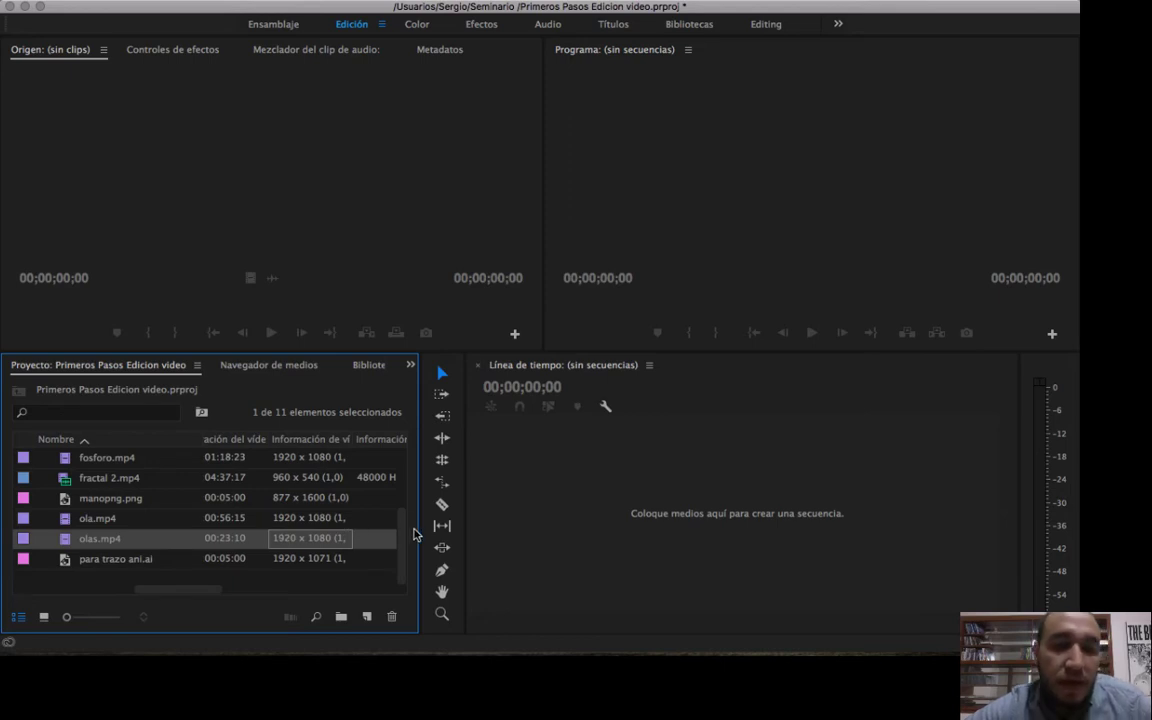
pyautogui.moveTo(402, 548); pyautogui.dragTo(404, 506)
pyautogui.click(136, 517)
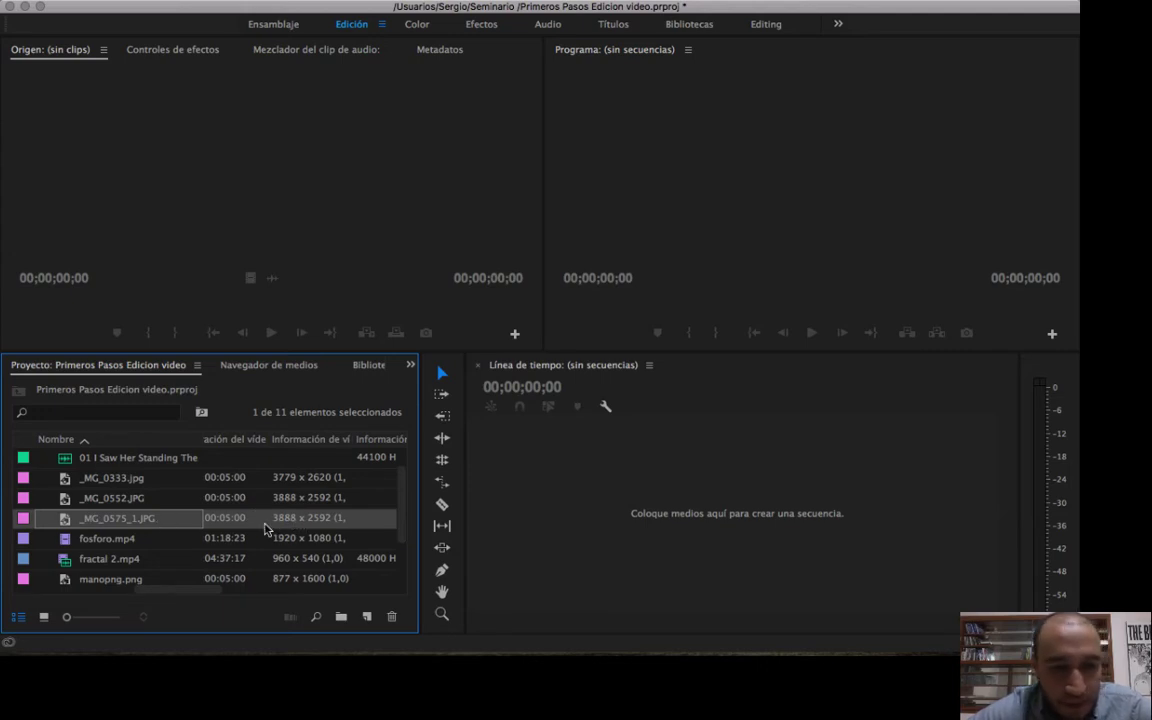
pyautogui.click(286, 498)
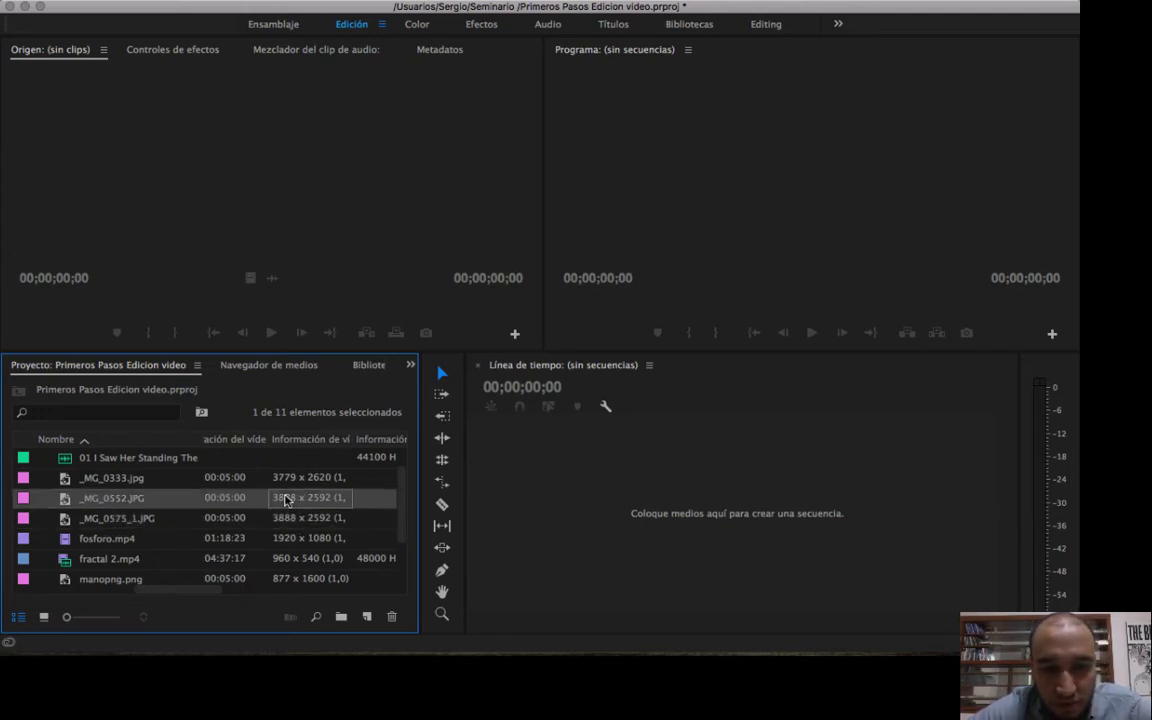
pyautogui.click(274, 480)
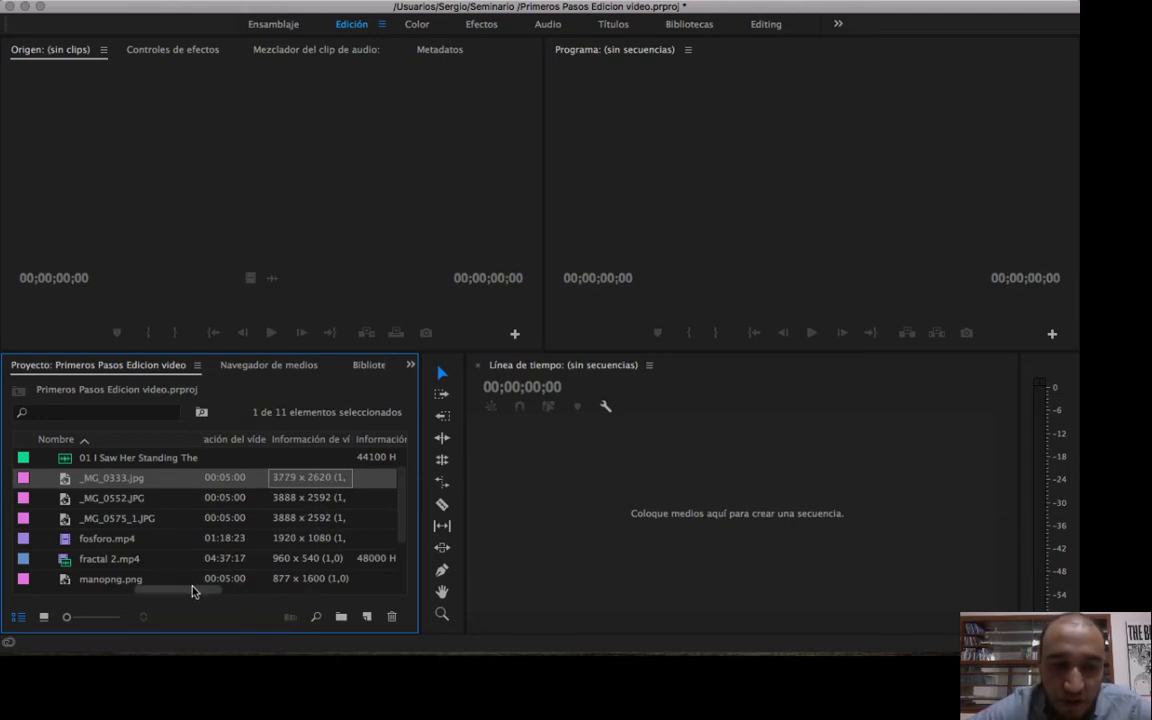
pyautogui.hscroll(5, 185, 589)
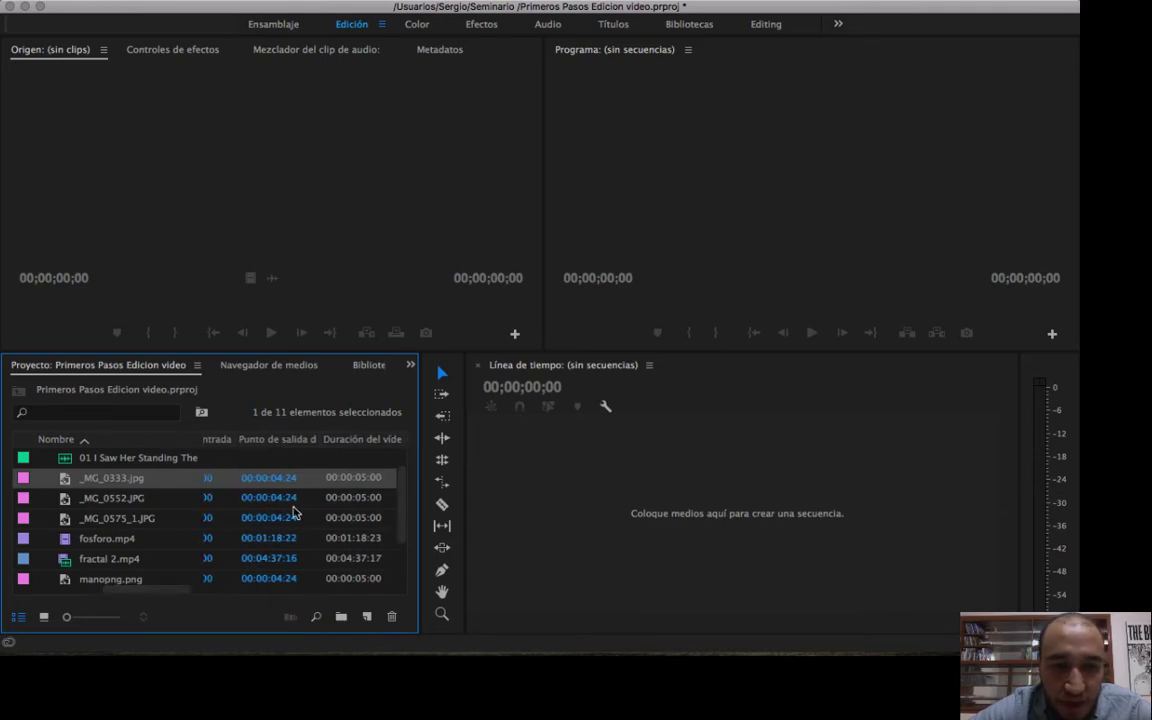
# Widen the Project panel to show more metadata columns and narrow the tool strip back to a single column beside the timeline.
pyautogui.moveTo(404, 496); pyautogui.dragTo(580, 521)
pyautogui.moveTo(303, 589); pyautogui.dragTo(157, 580)
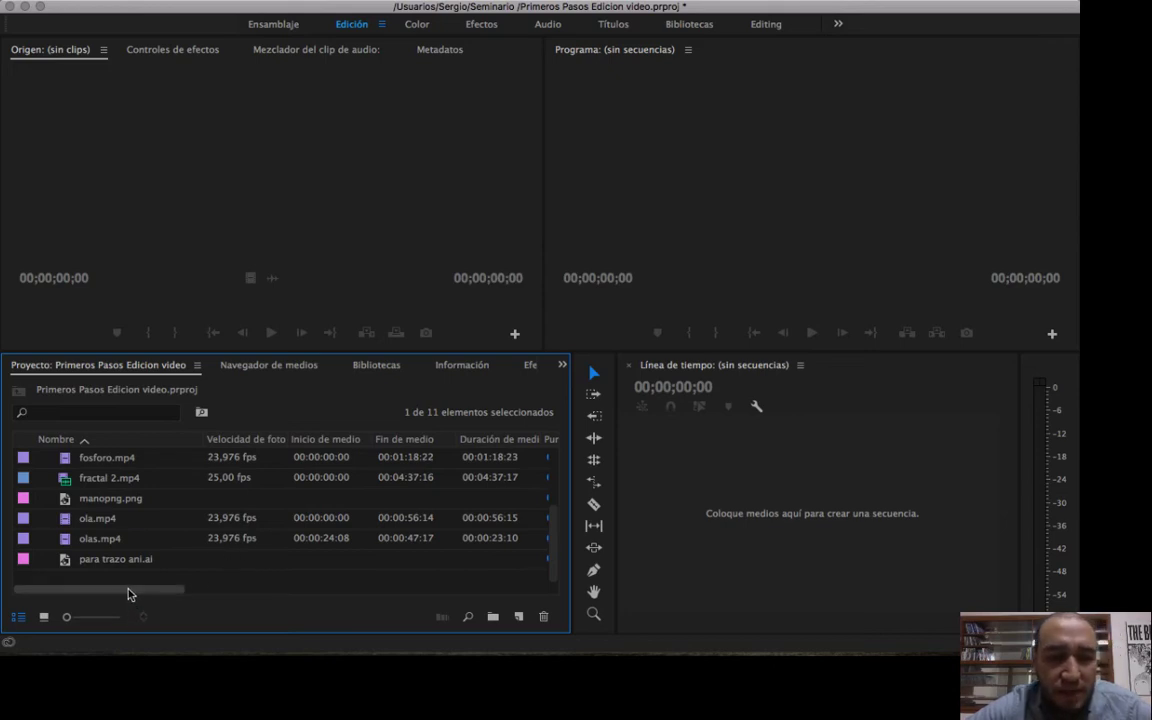
pyautogui.moveTo(128, 594); pyautogui.dragTo(346, 607)
pyautogui.moveTo(410, 589); pyautogui.dragTo(57, 589)
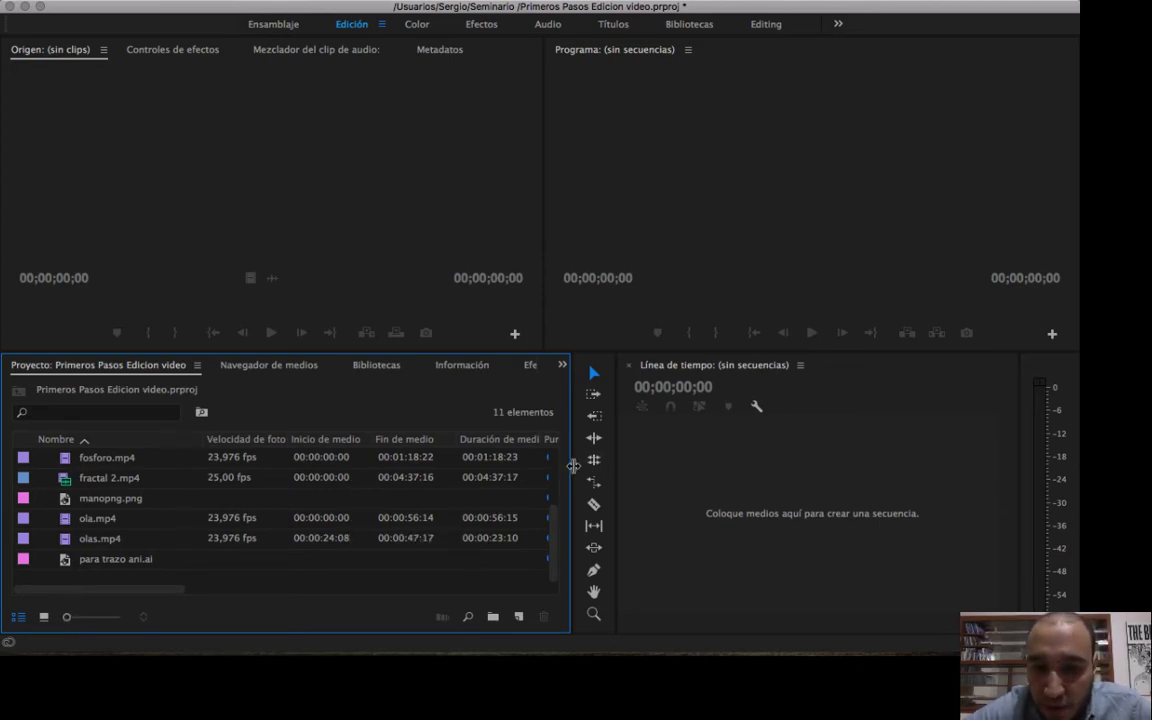
pyautogui.moveTo(573, 465); pyautogui.dragTo(543, 465)
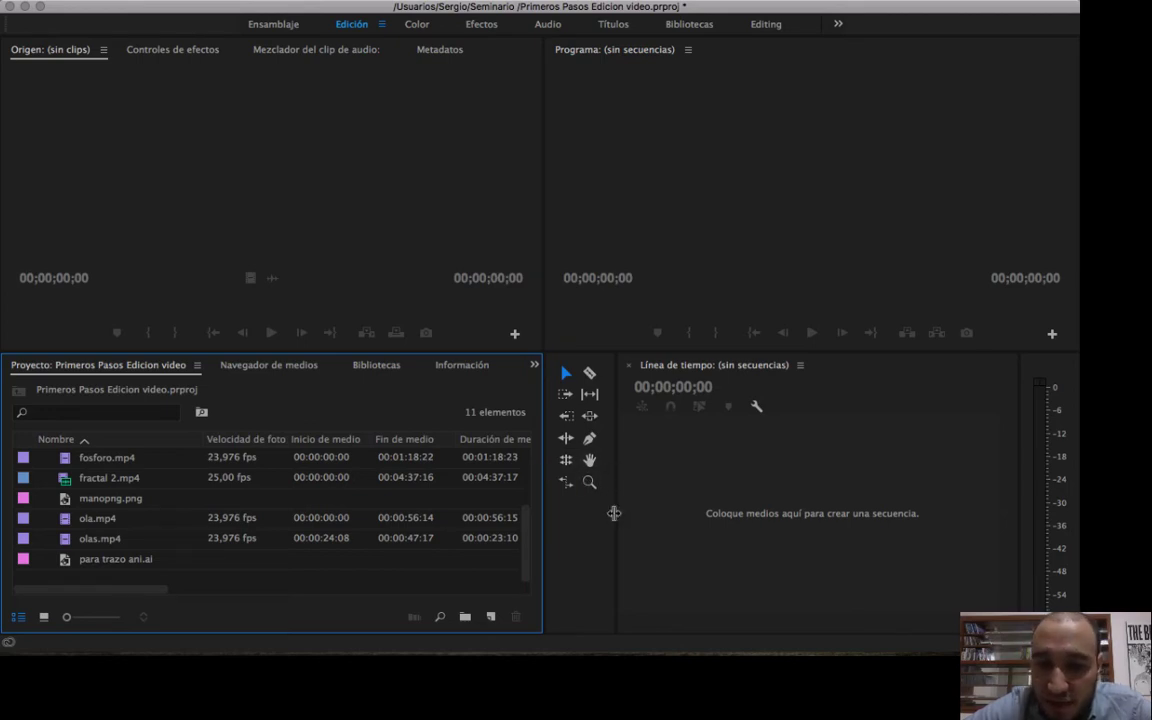
pyautogui.moveTo(614, 514); pyautogui.dragTo(589, 520)
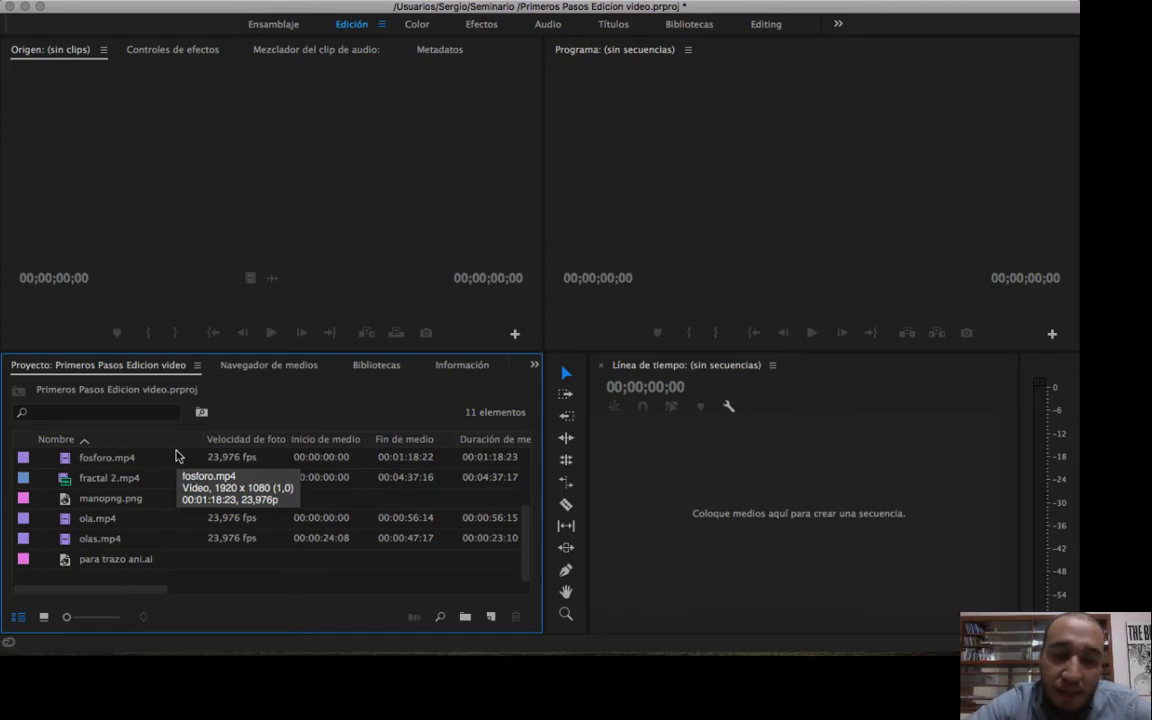
# Switch the project items to icon view and make the Project panel taller to review the thumbnails down to fractal 2.mp4.
pyautogui.click(43, 618)
pyautogui.click(17, 618)
pyautogui.click(43, 617)
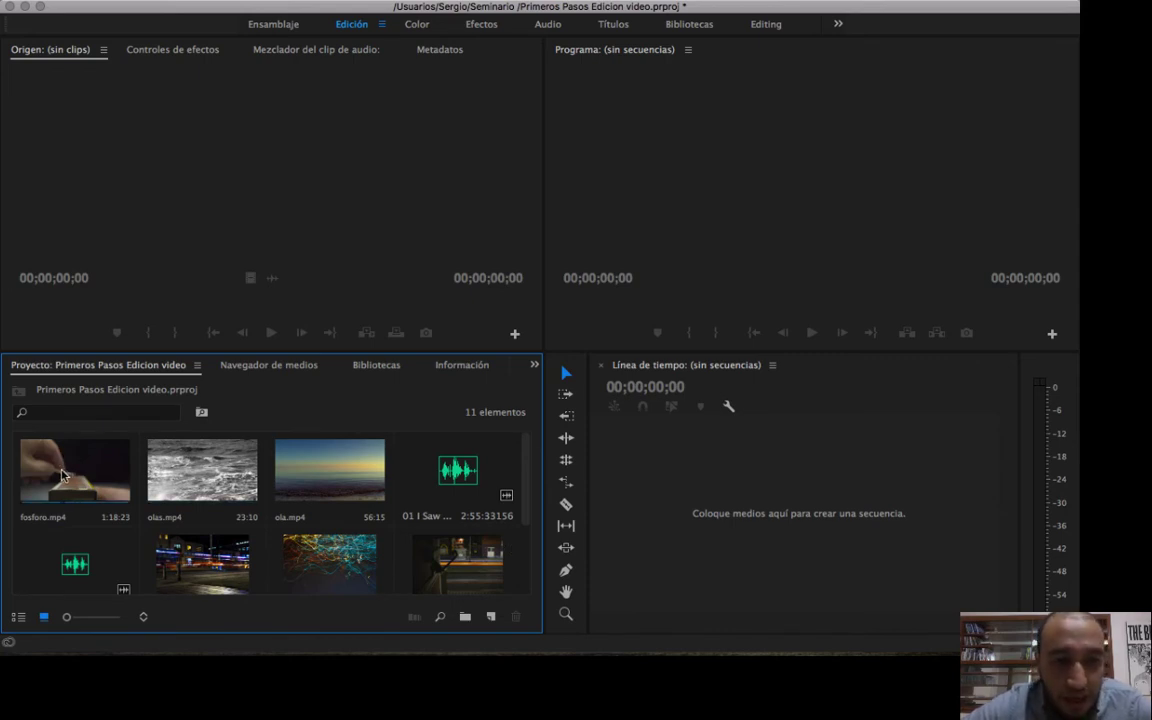
pyautogui.moveTo(339, 352); pyautogui.dragTo(341, 301)
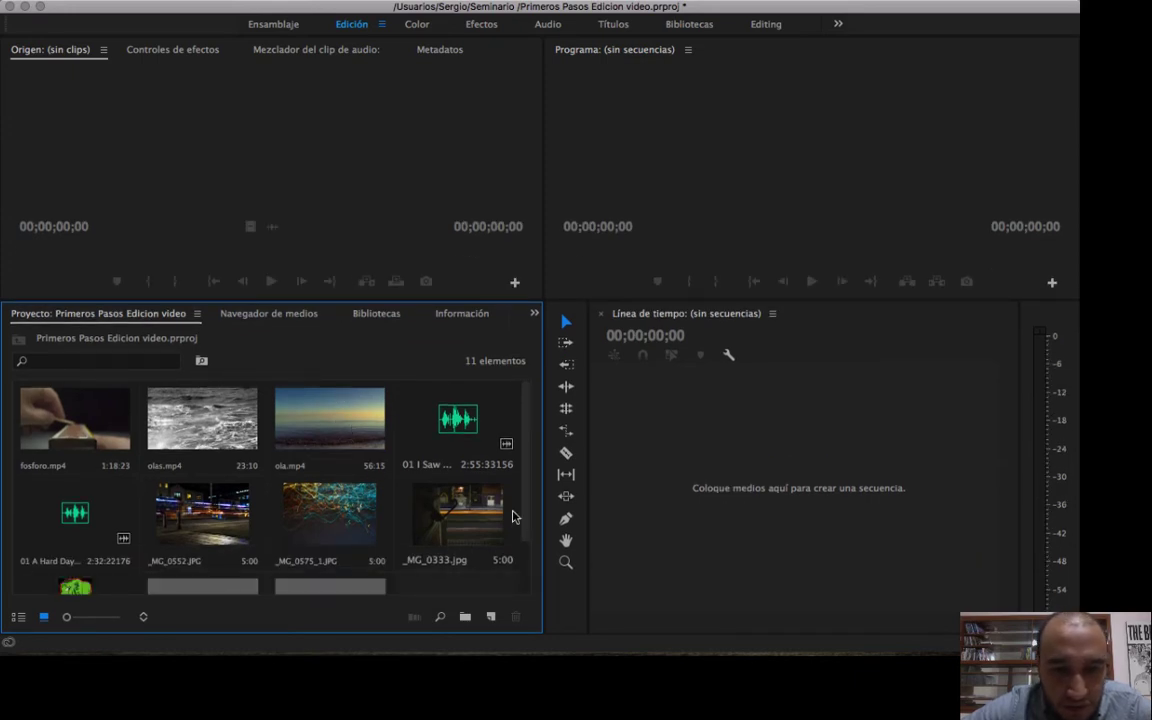
pyautogui.scroll(-2, 195, 480)
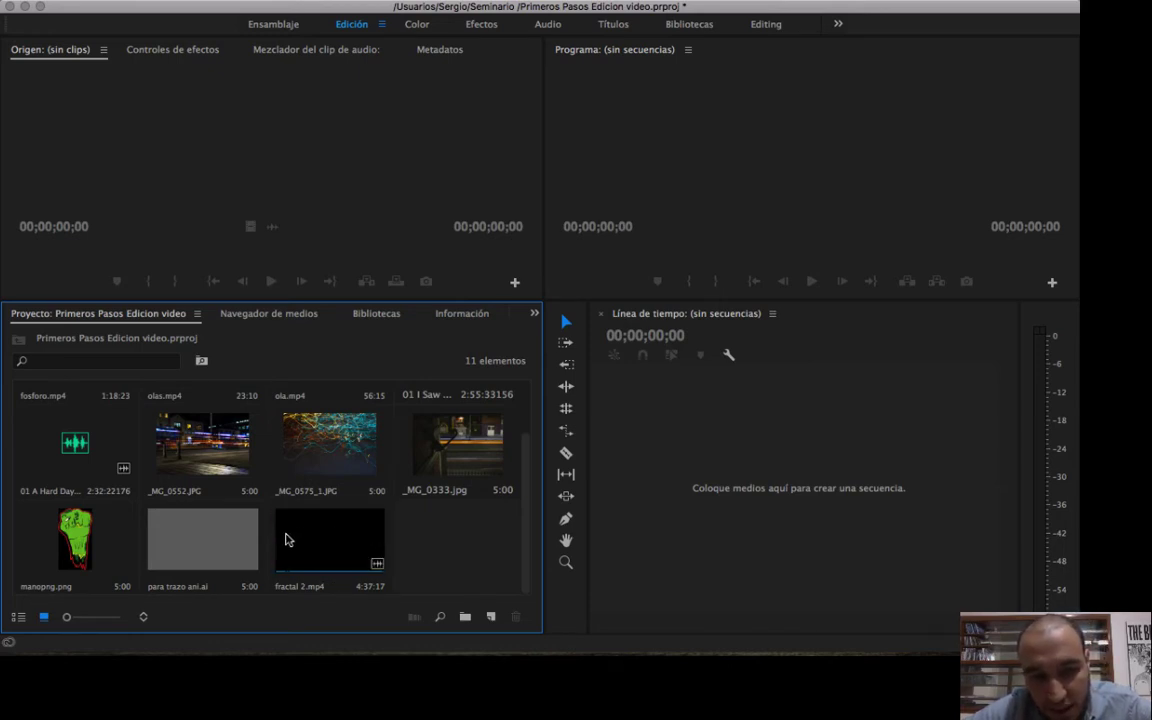
pyautogui.scroll(2, 324, 538)
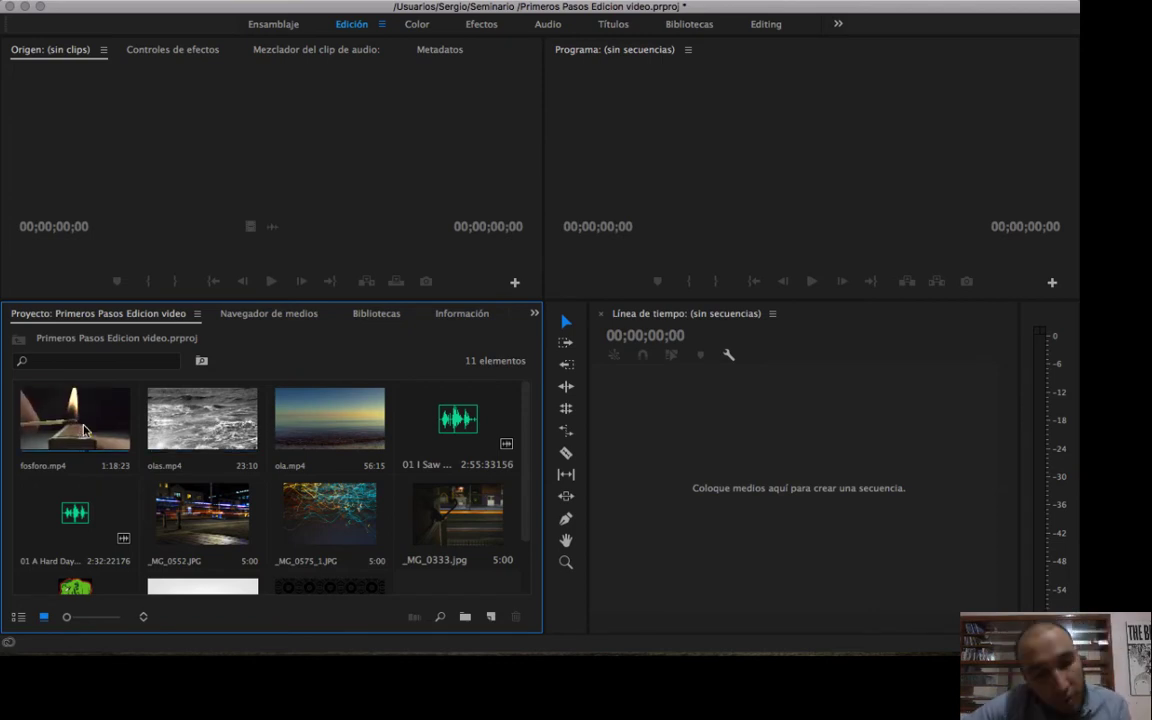
# Return the project items to list view and look through the whole list of imported files.
pyautogui.click(19, 618)
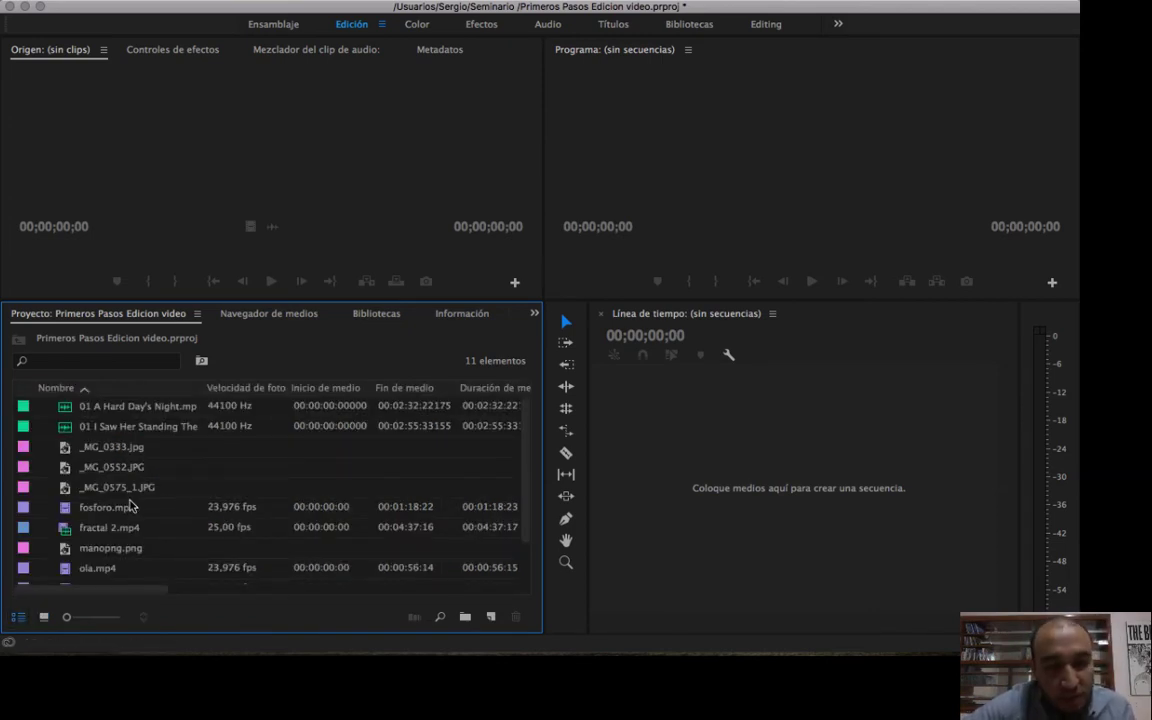
pyautogui.scroll(-2, 133, 507)
pyautogui.scroll(2, 133, 507)
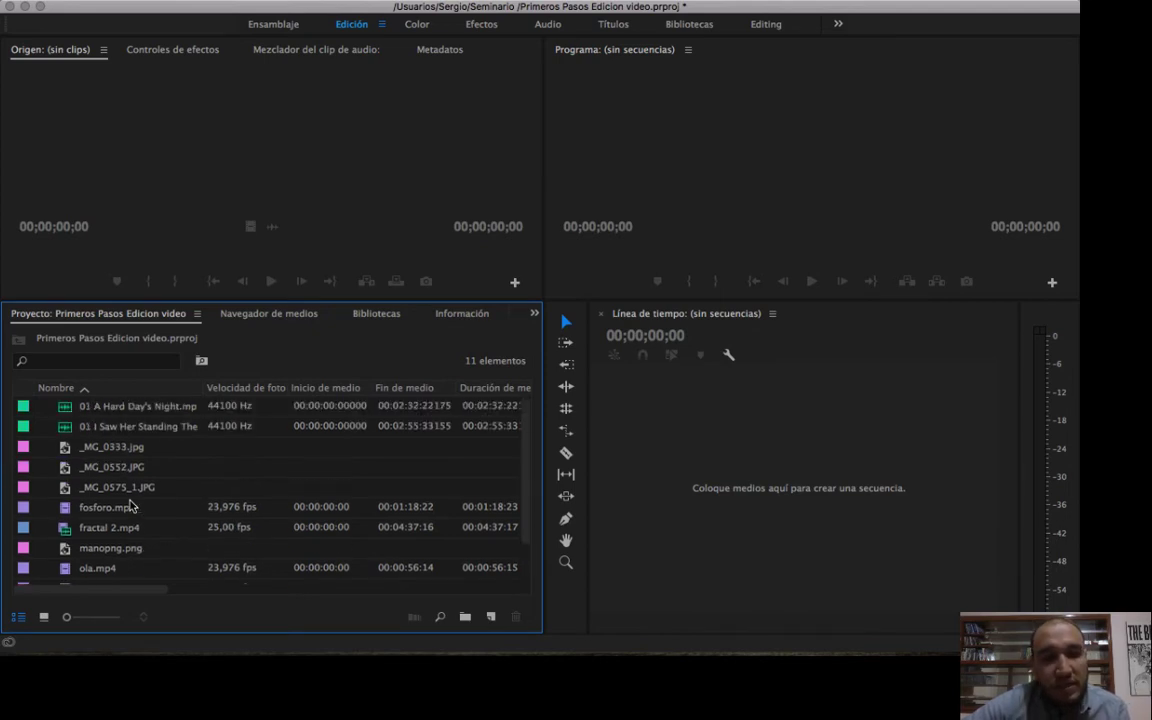
pyautogui.scroll(-2, 130, 506)
pyautogui.scroll(2, 126, 503)
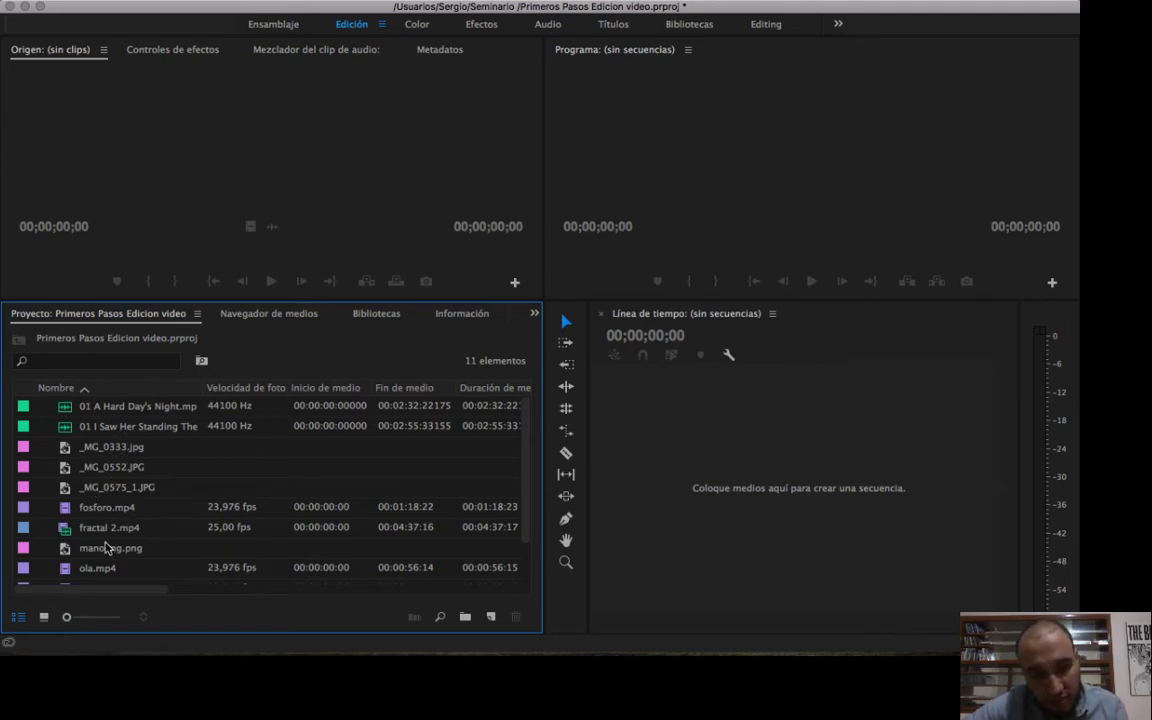
# Compare the icon and list views of the project items, review the thumbnails again, and finish in list view.
pyautogui.click(44, 618)
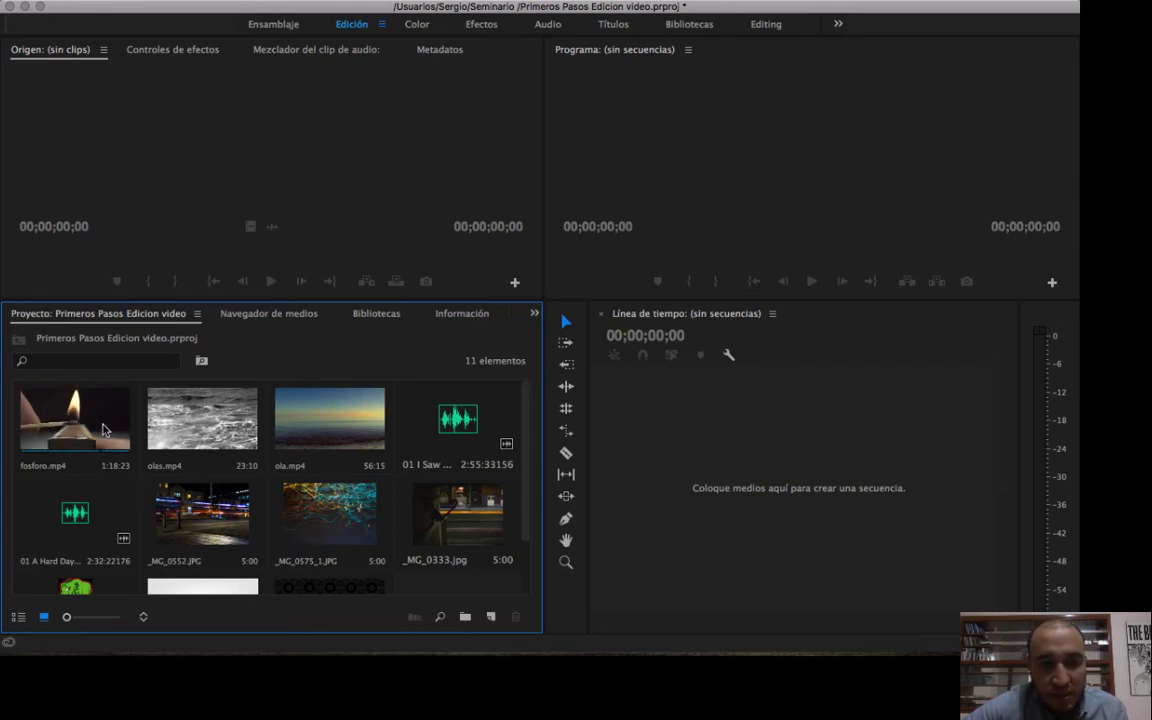
pyautogui.click(18, 617)
pyautogui.click(42, 617)
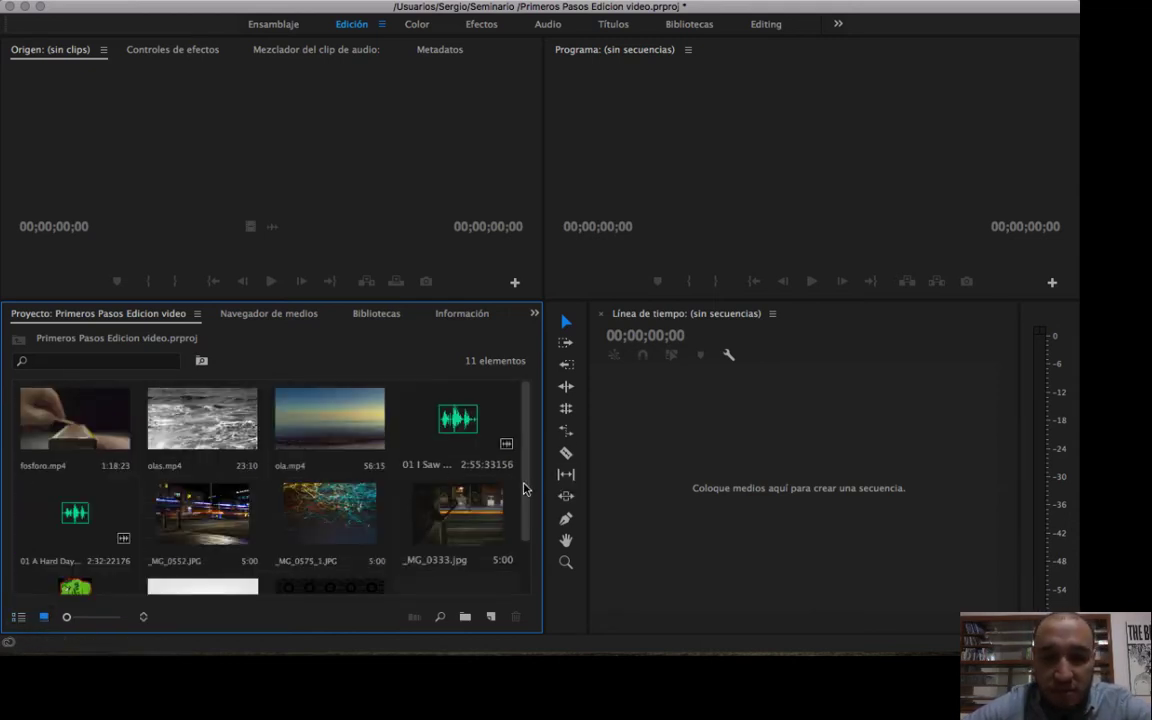
pyautogui.scroll(-2, 523, 563)
pyautogui.scroll(2, 523, 555)
pyautogui.scroll(-2, 527, 548)
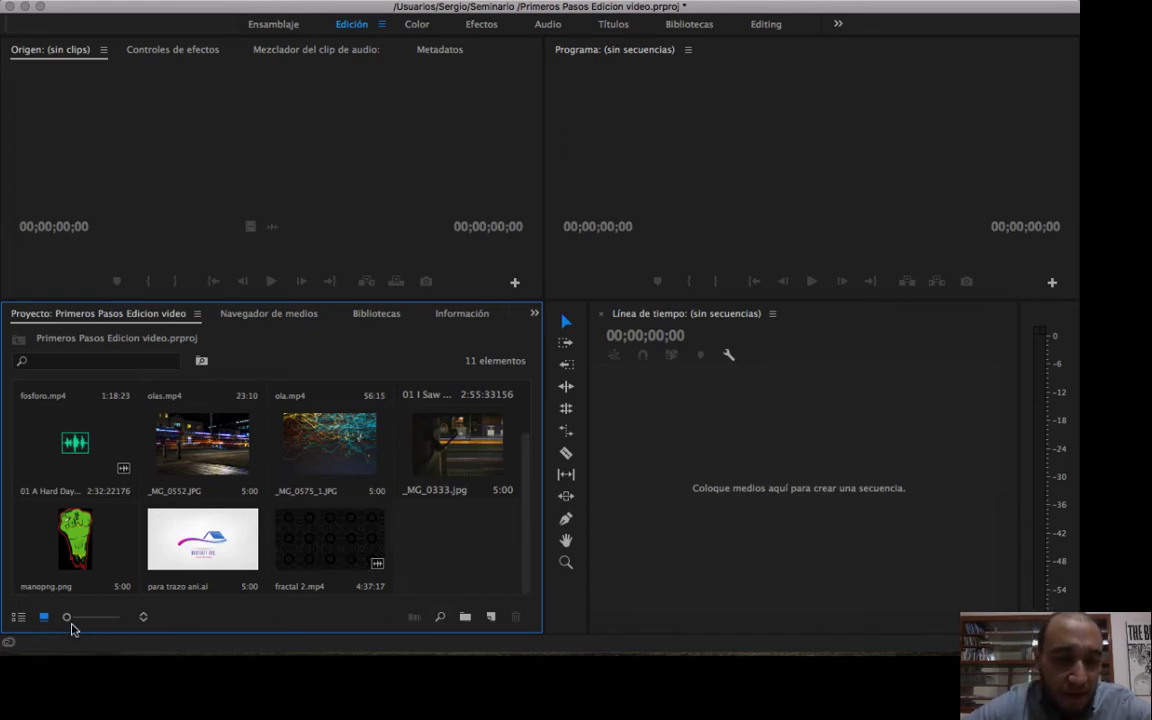
pyautogui.click(16, 617)
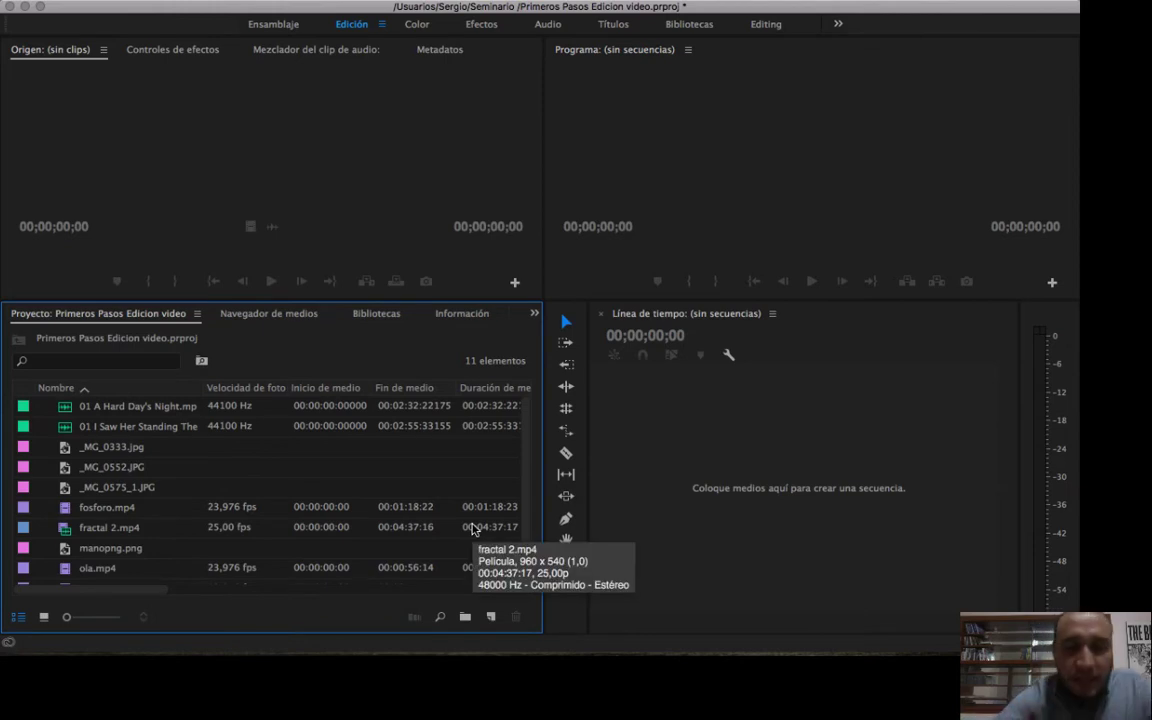
# Start a new sequence, collapse the HDV preset group, and move the dialog up to expose the sequence name field.
pyautogui.click(491, 619)
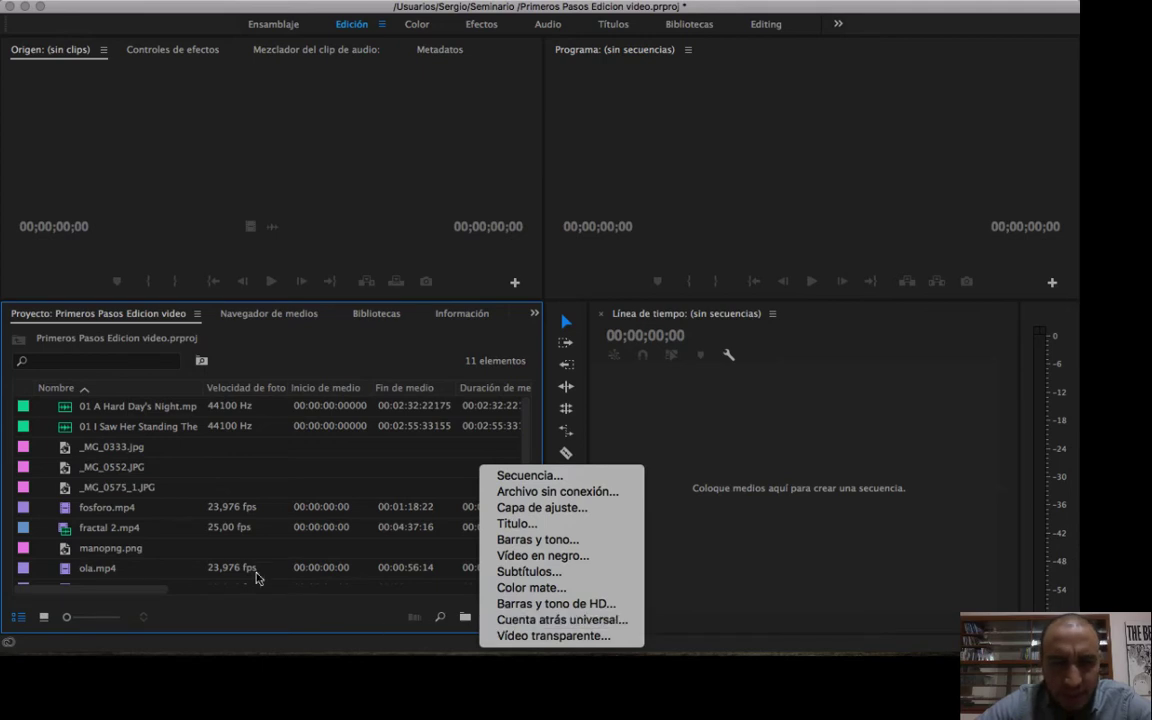
pyautogui.click(267, 608)
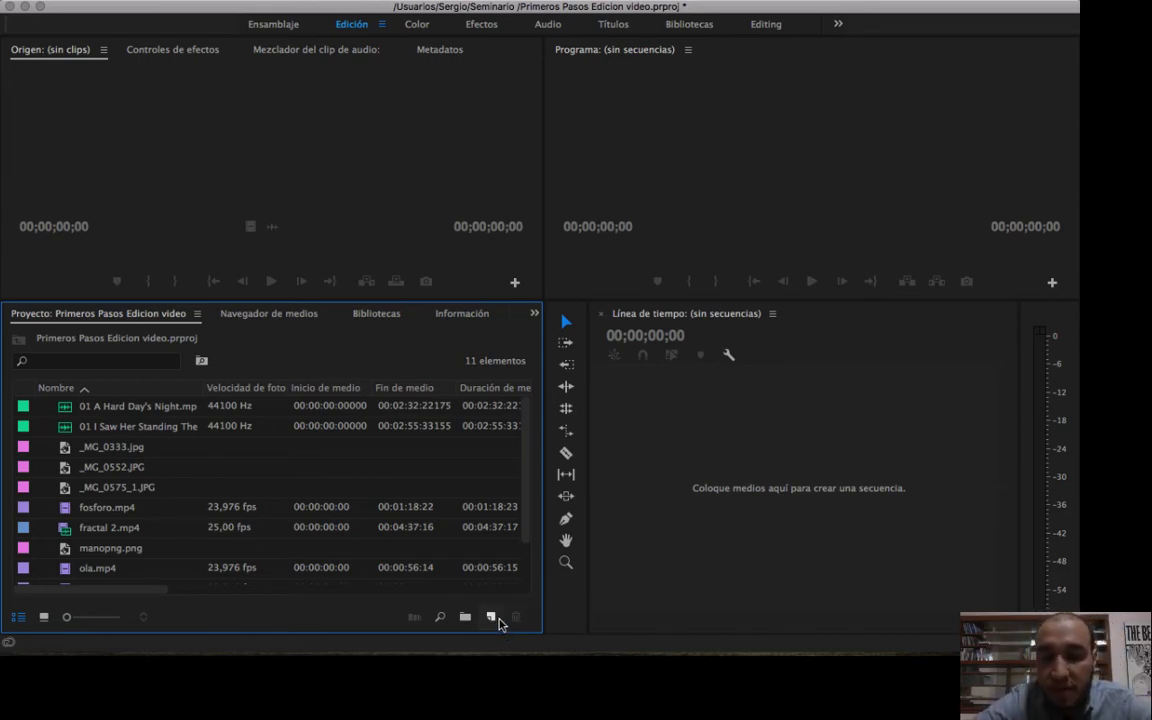
pyautogui.click(491, 617)
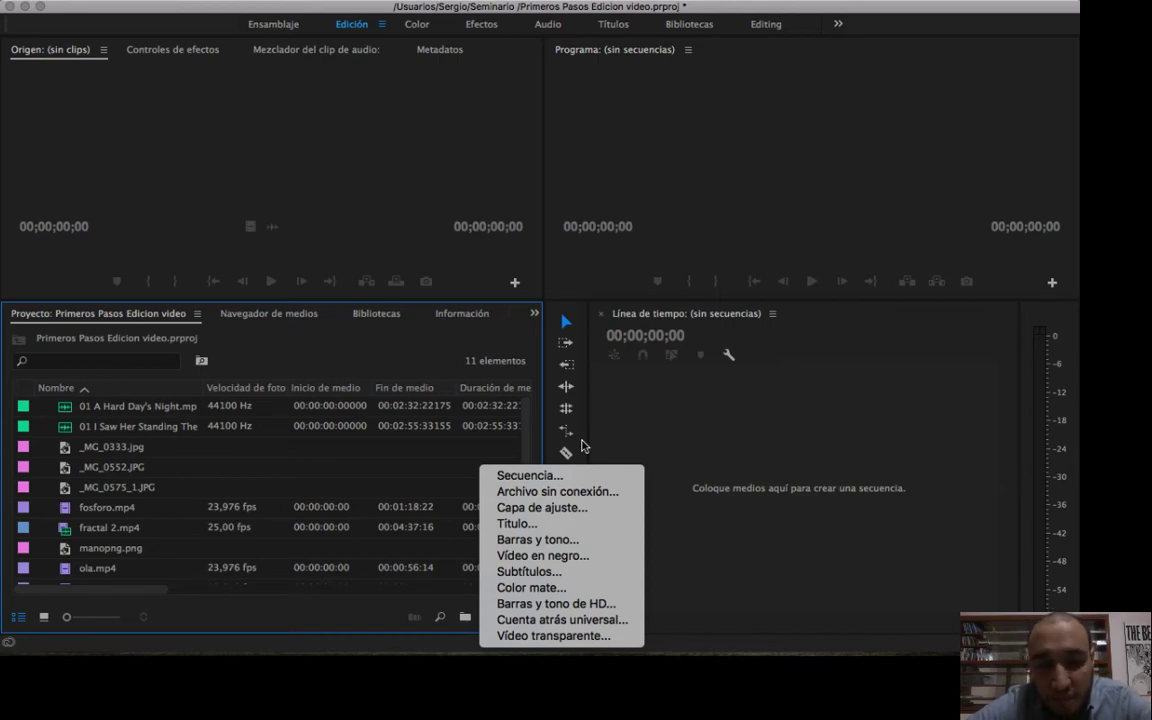
pyautogui.click(538, 475)
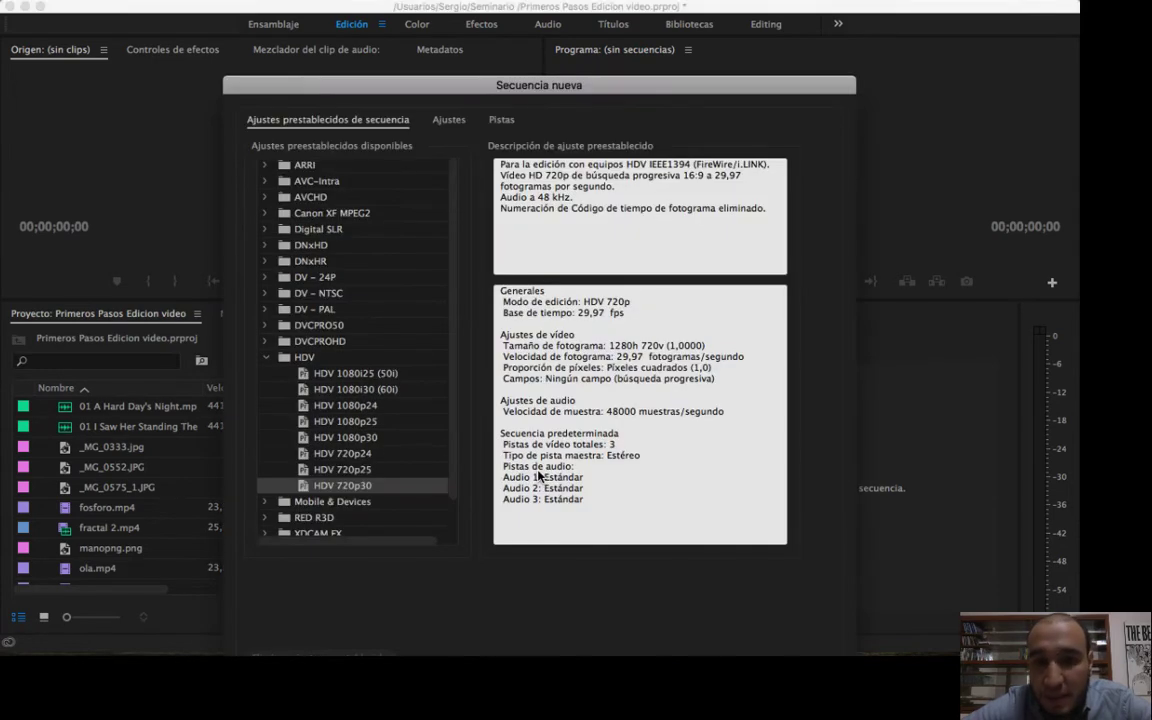
pyautogui.click(265, 360)
pyautogui.moveTo(580, 88); pyautogui.dragTo(582, 12)
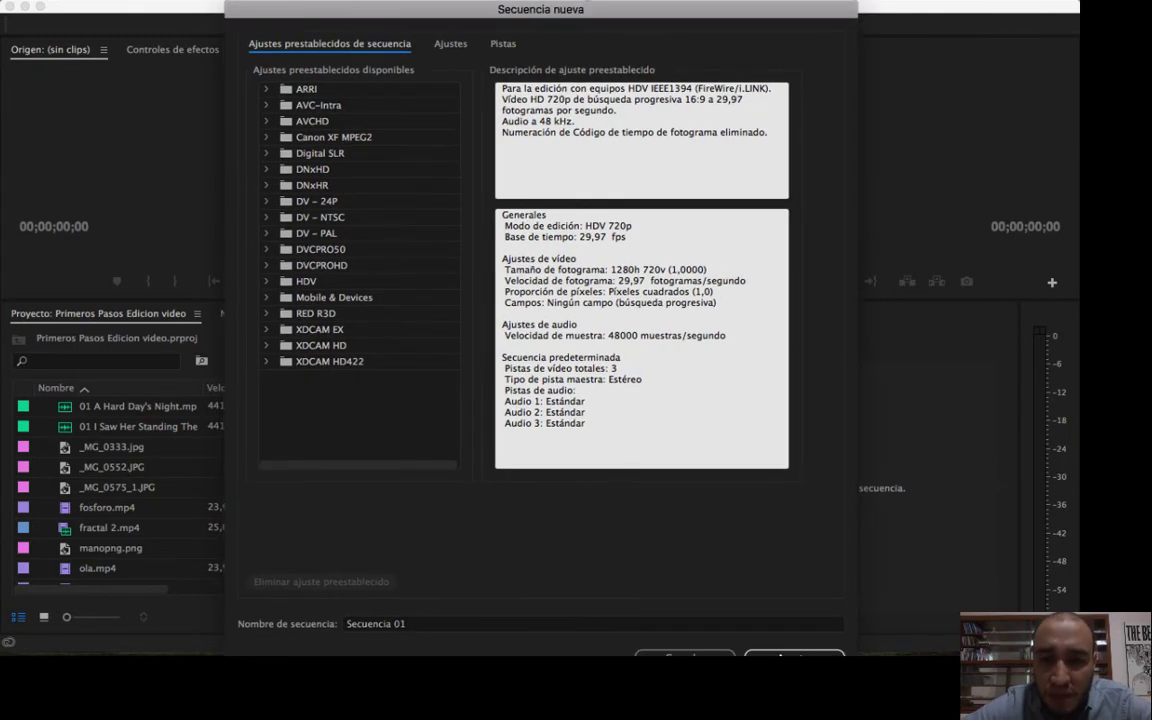
pyautogui.moveTo(750, 16); pyautogui.dragTo(720, 12)
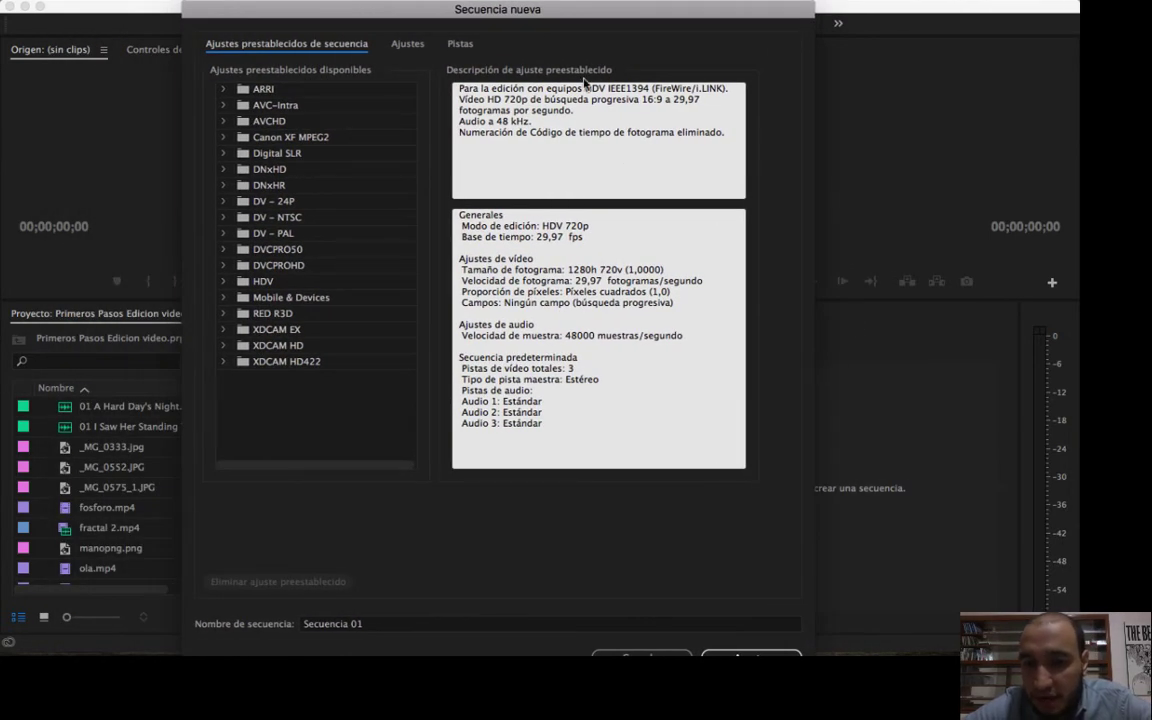
pyautogui.moveTo(546, 14); pyautogui.dragTo(589, 14)
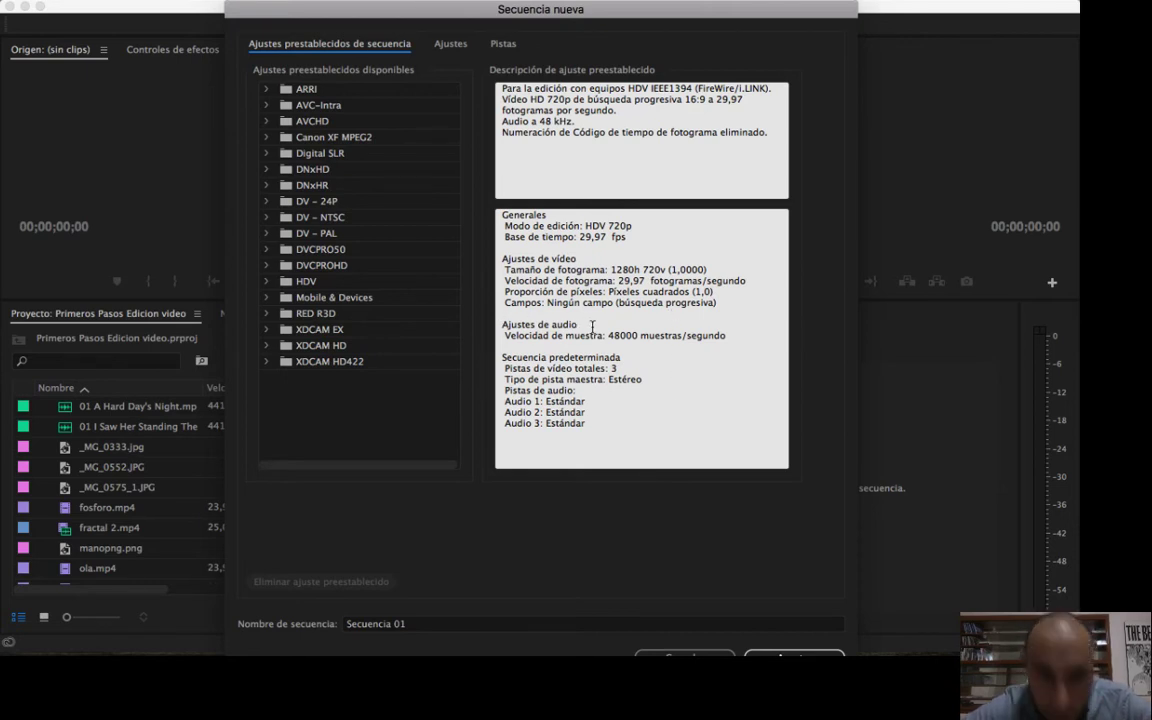
# Look at the presets inside the DV - 24P group and collapse it again.
pyautogui.click(266, 203)
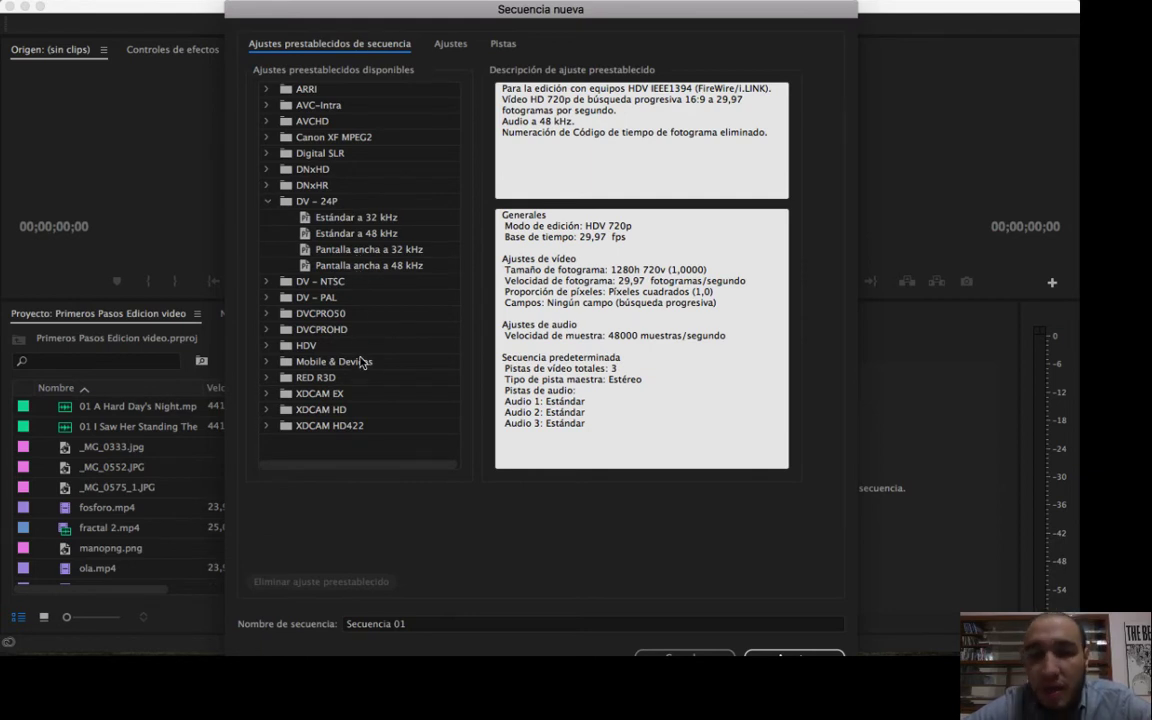
pyautogui.click(266, 202)
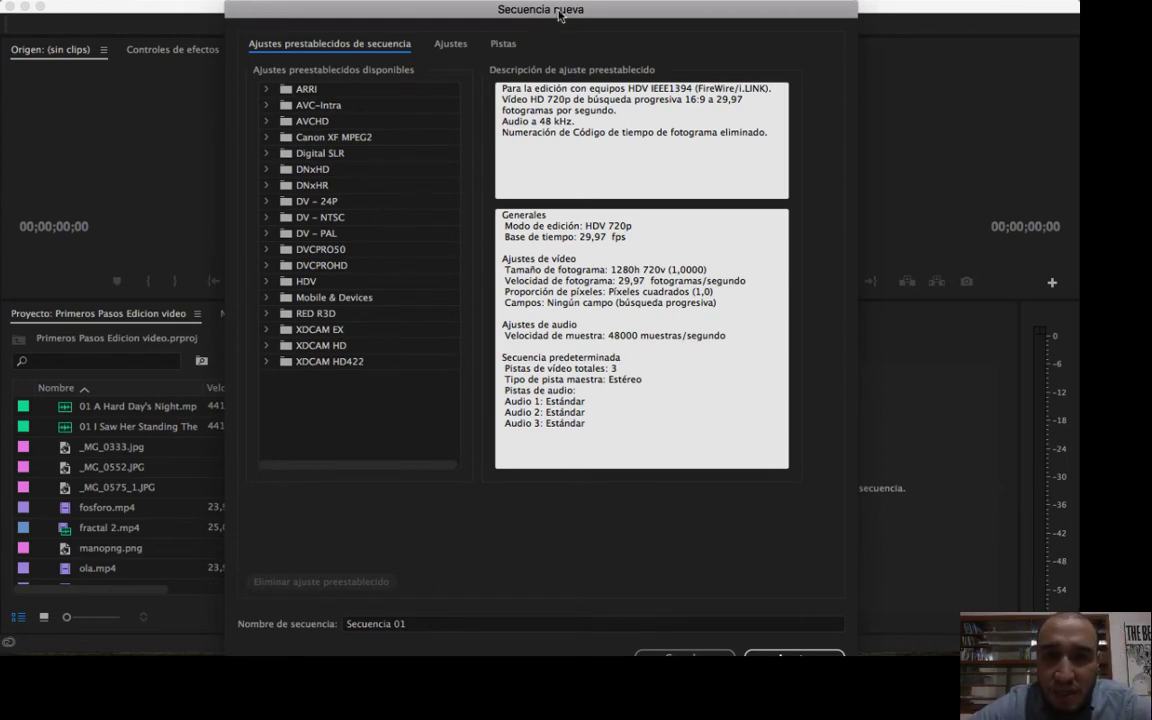
pyautogui.moveTo(560, 13)
pyautogui.mouseDown()
pyautogui.moveTo(536, 5)
pyautogui.moveTo(579, 5)
pyautogui.mouseUp()
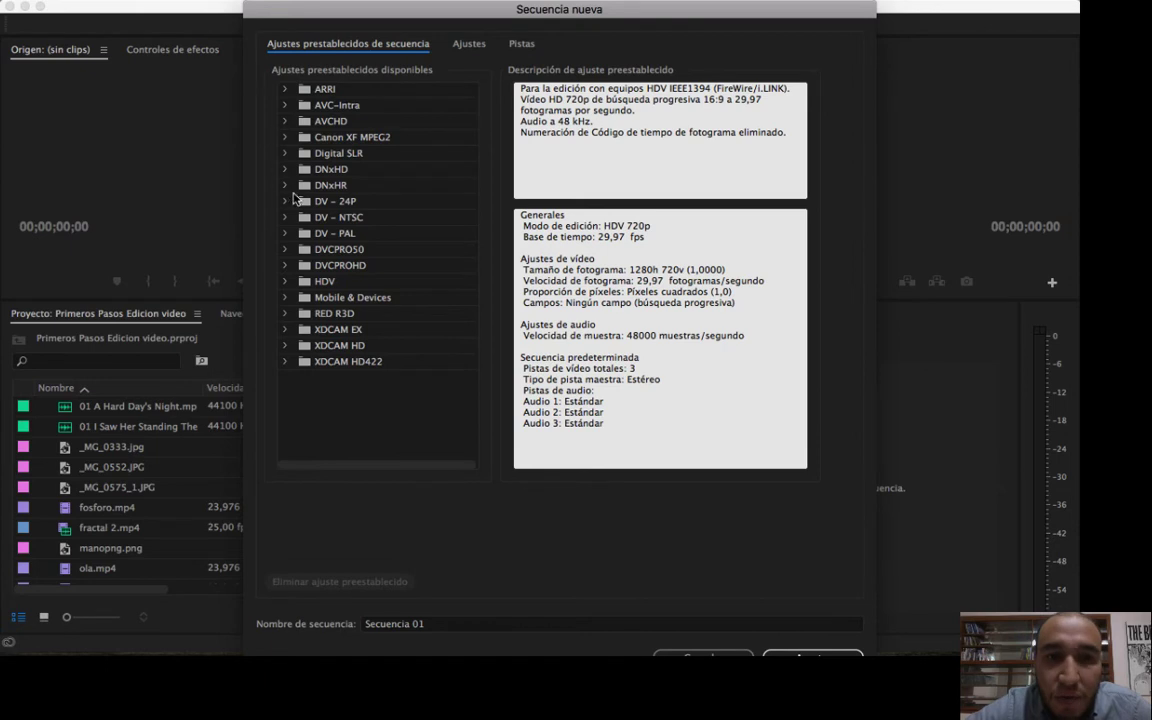
# Expand the Digital SLR preset group and compare its 1080p, 720p and 480p folders.
pyautogui.click(286, 155)
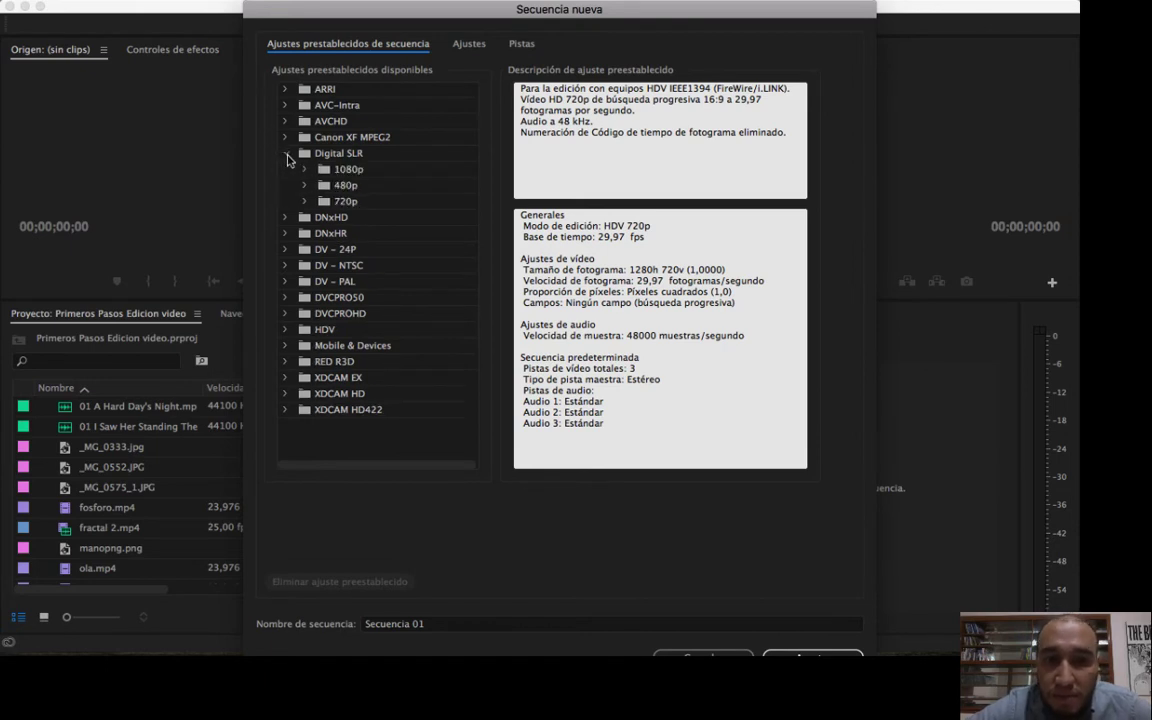
pyautogui.click(340, 172)
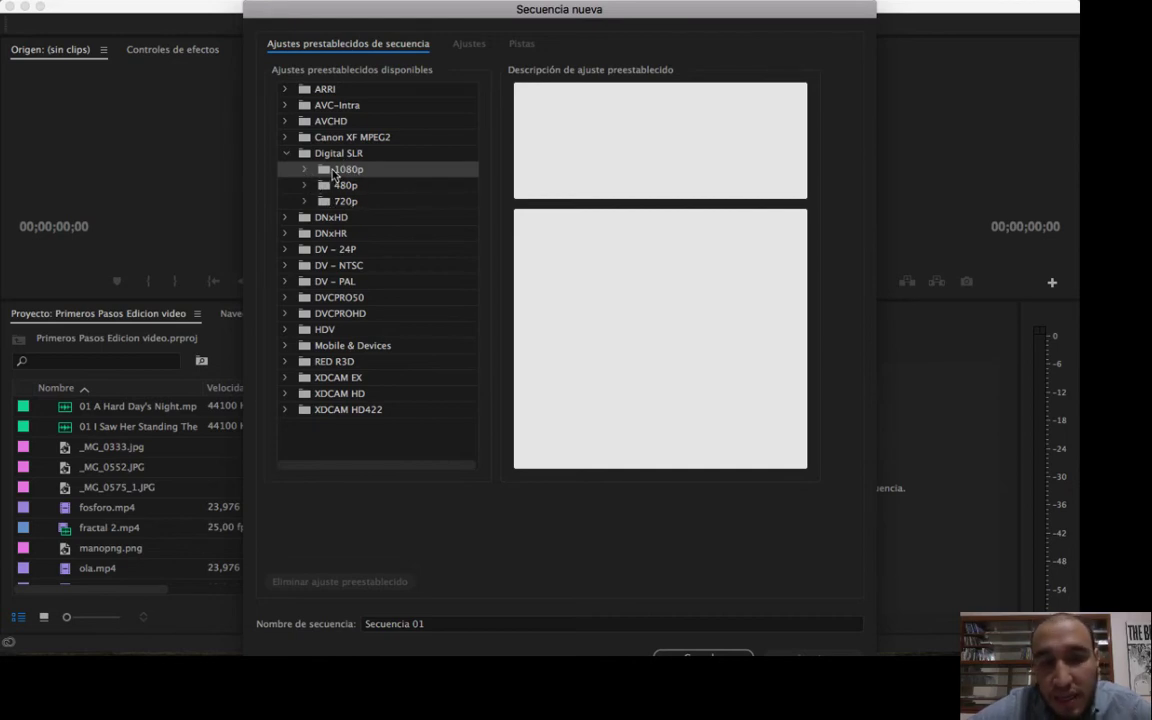
pyautogui.click(345, 203)
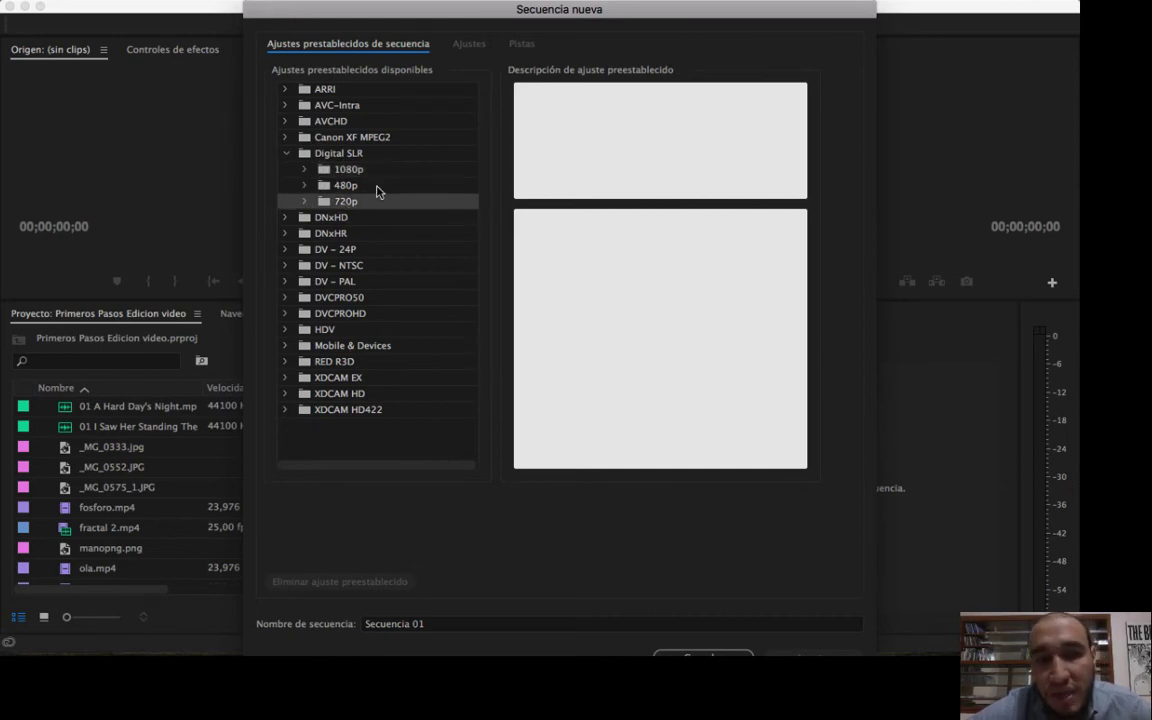
pyautogui.click(377, 189)
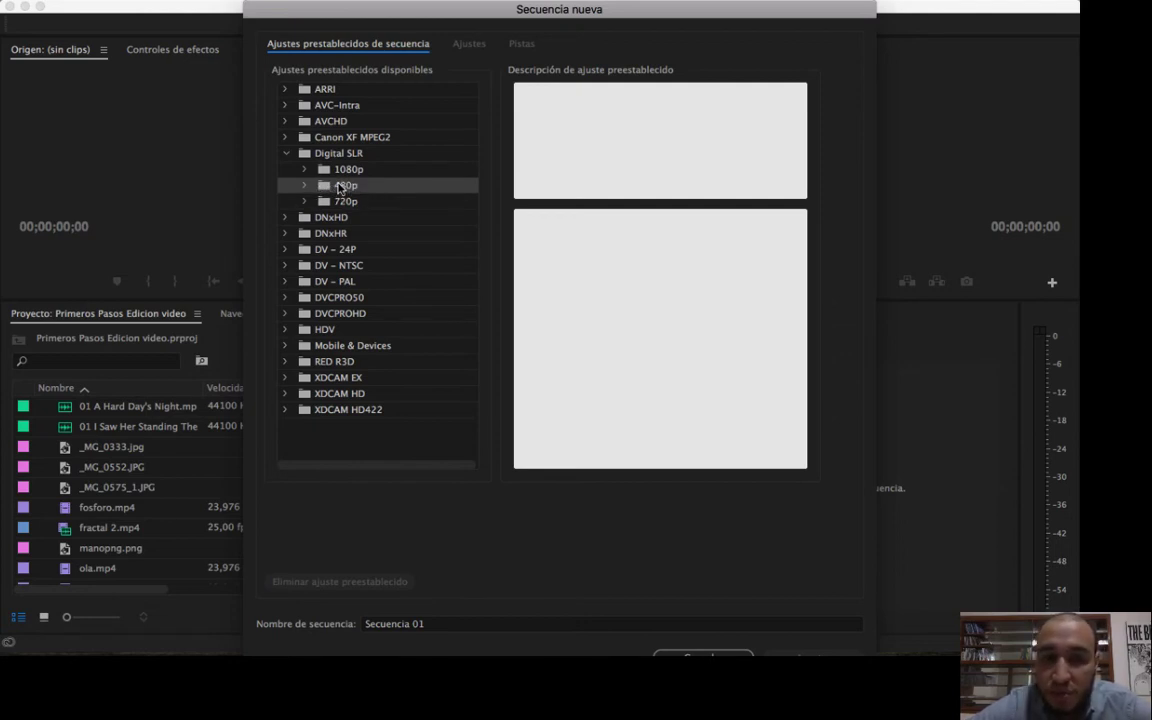
pyautogui.click(346, 203)
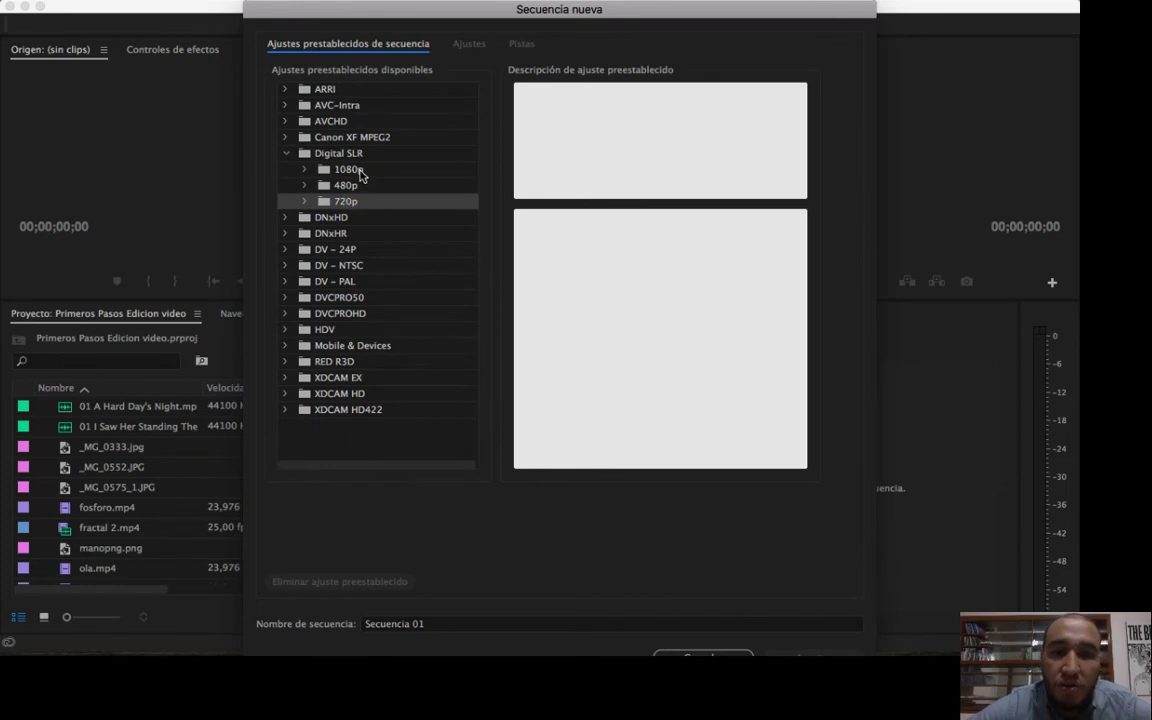
# Create a sequence from the DSLR 1080p30 preset in Digital SLR's 1080p folder, checking its frame size and frame rate.
pyautogui.click(358, 172)
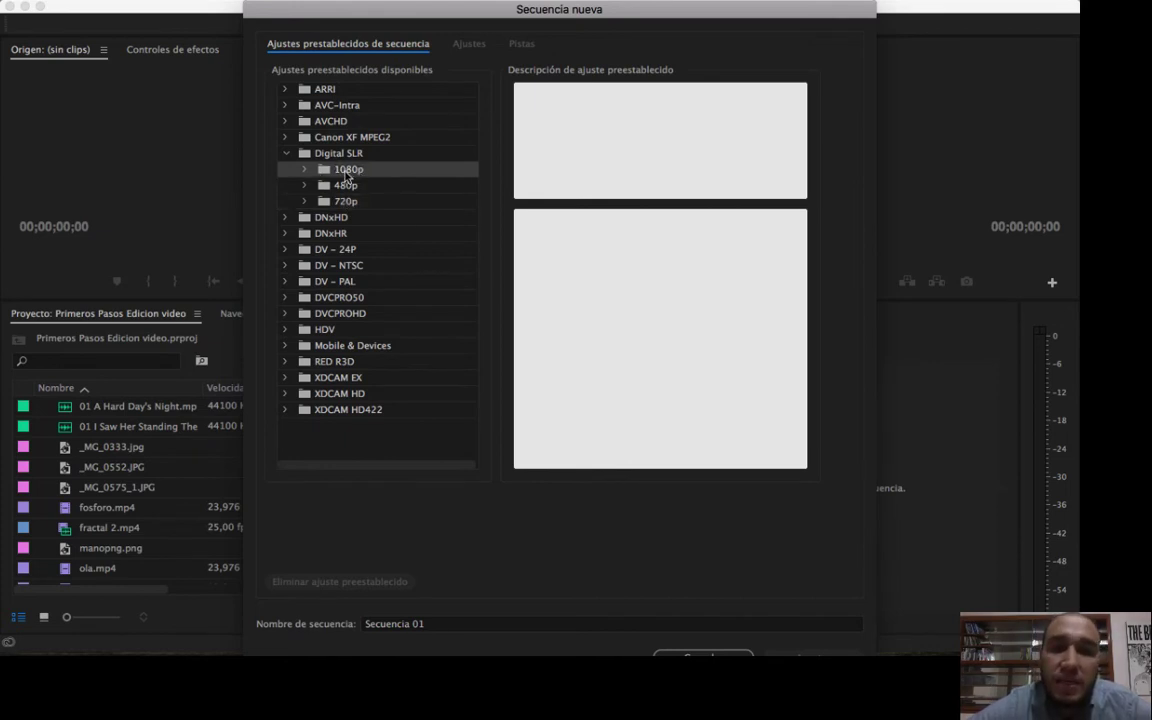
pyautogui.click(305, 171)
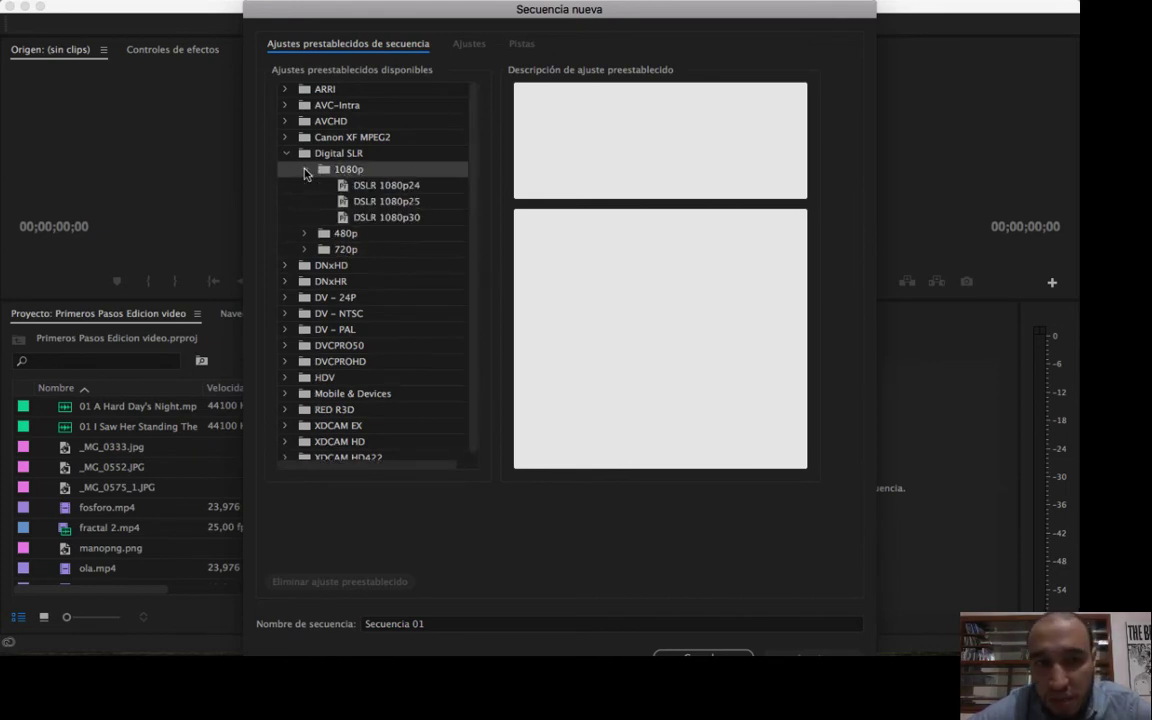
pyautogui.click(305, 171)
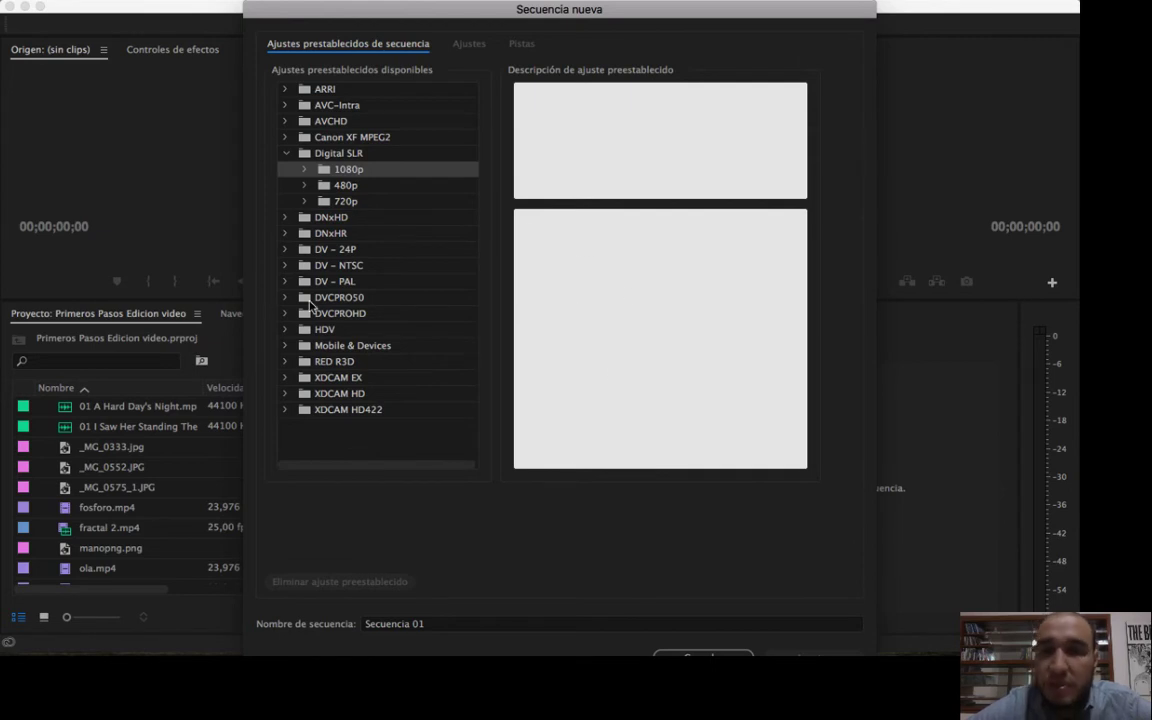
pyautogui.click(305, 171)
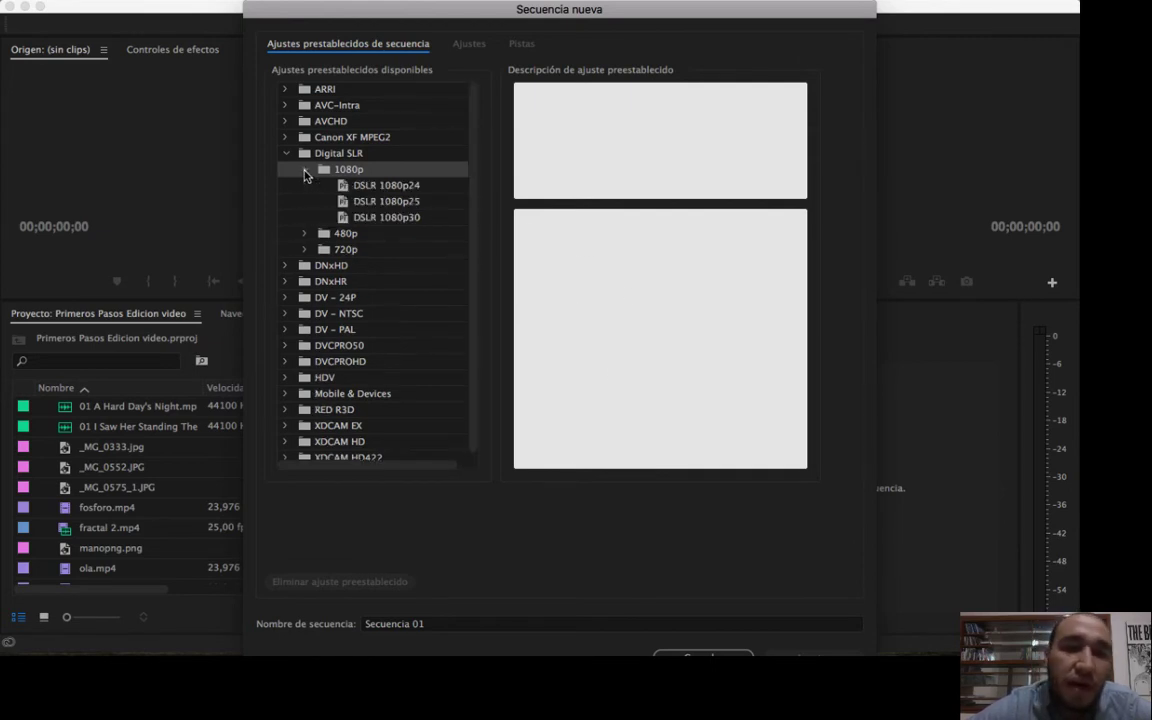
pyautogui.click(384, 219)
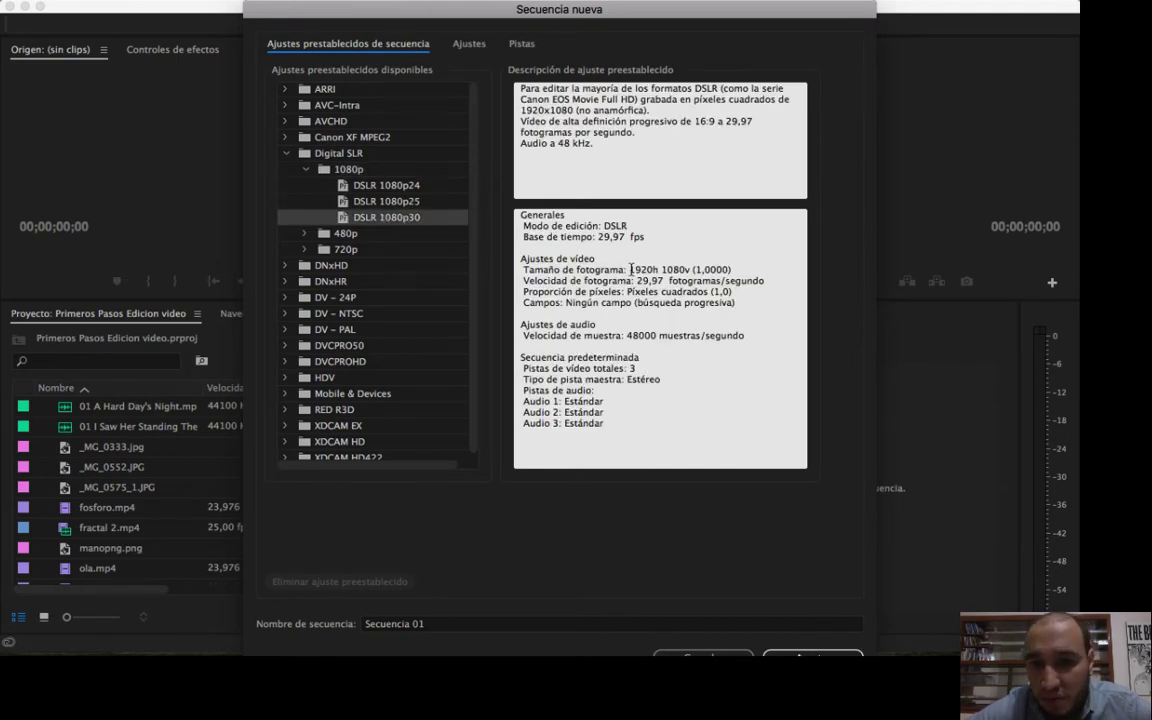
pyautogui.moveTo(629, 270); pyautogui.dragTo(664, 281)
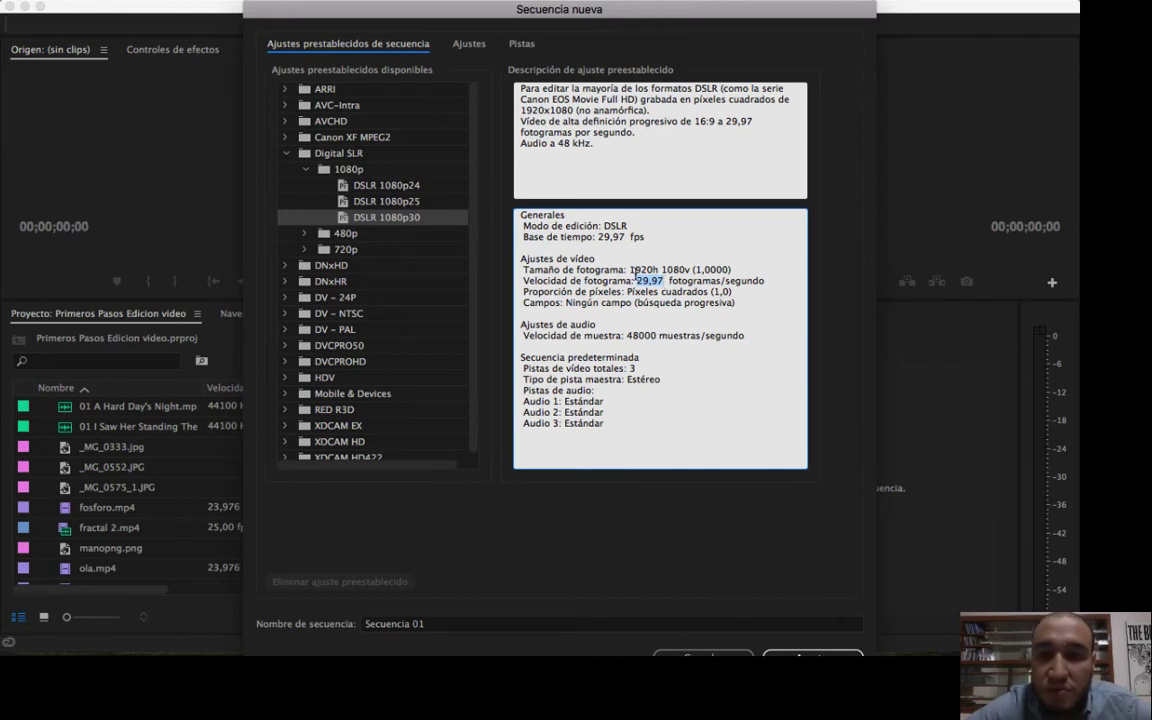
pyautogui.moveTo(629, 270); pyautogui.dragTo(690, 282)
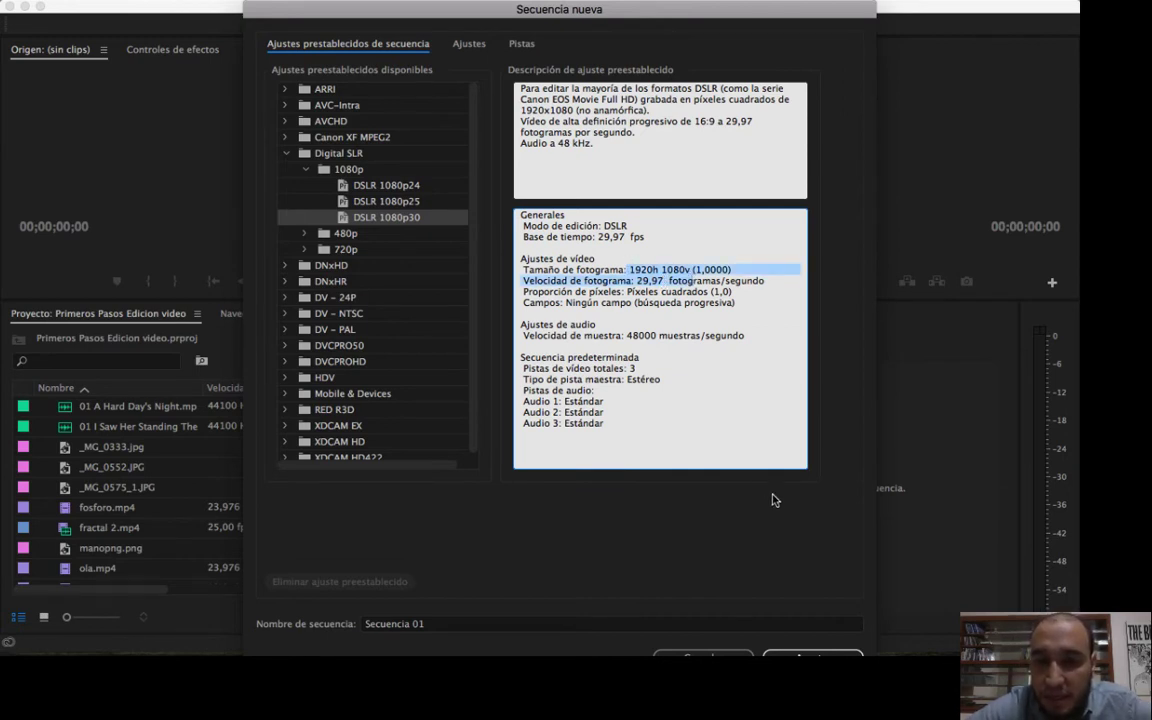
pyautogui.click(797, 654)
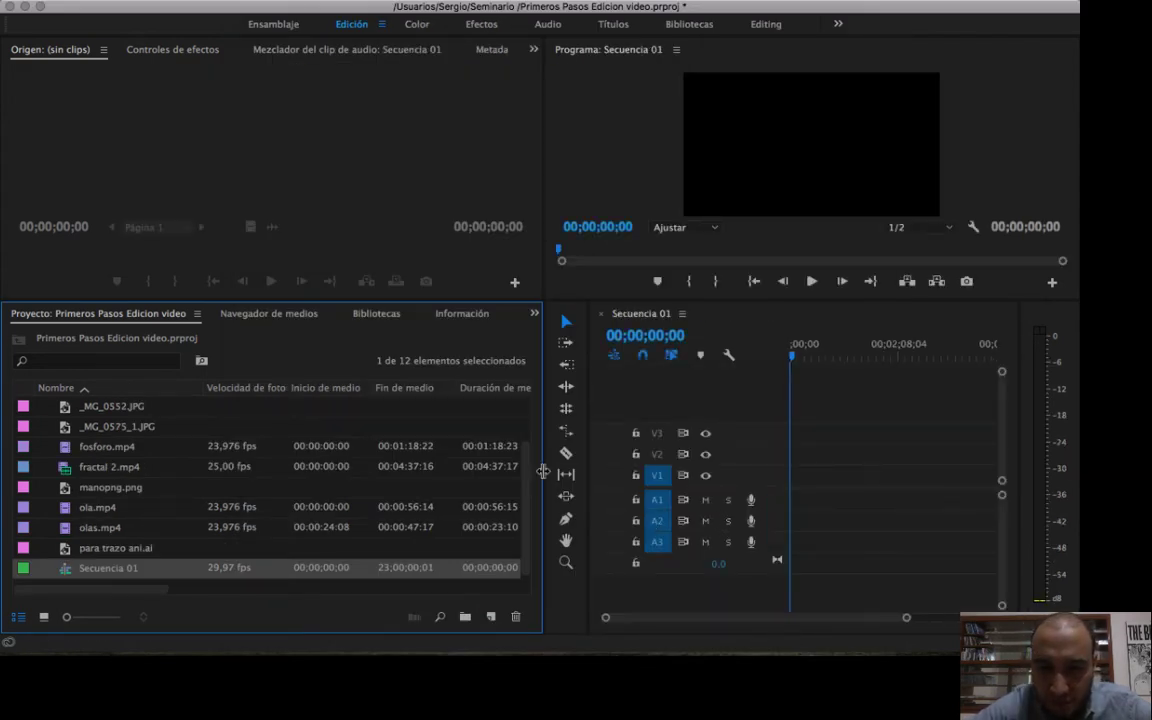
# Narrow the Project and tools panels to widen the timeline, and enlarge the project item icons to their maximum size.
pyautogui.moveTo(543, 471); pyautogui.dragTo(337, 475)
pyautogui.moveTo(589, 458); pyautogui.dragTo(342, 460)
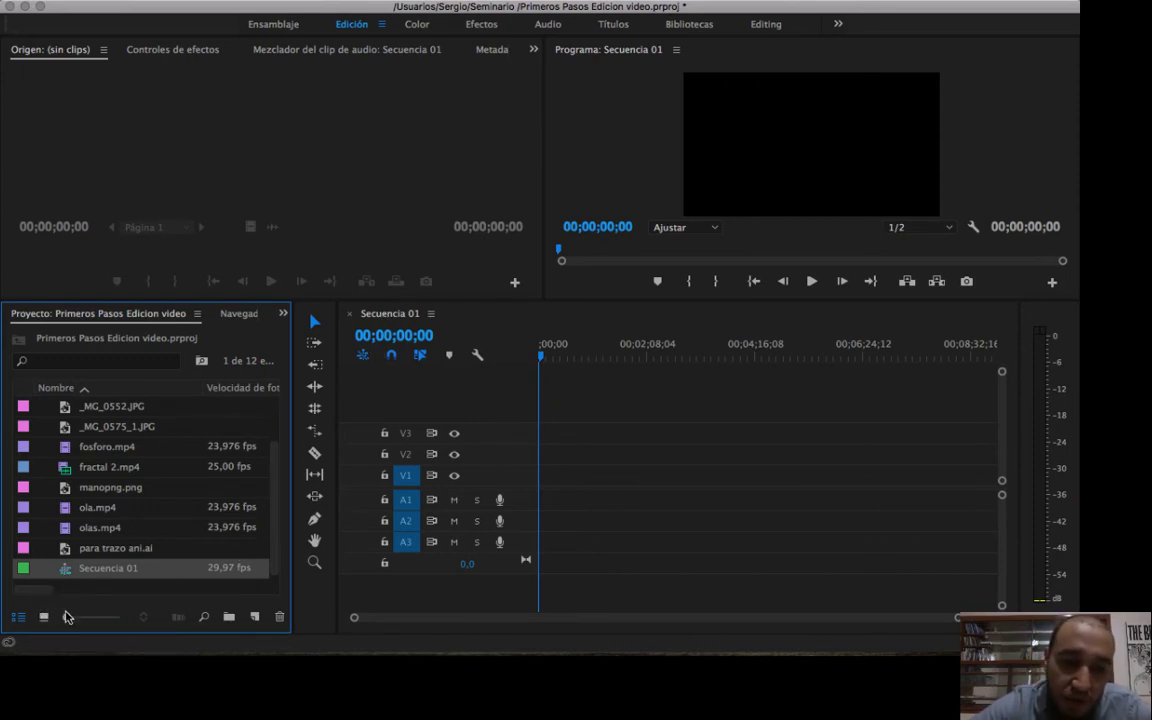
pyautogui.moveTo(67, 617); pyautogui.dragTo(93, 617)
pyautogui.moveTo(278, 463); pyautogui.dragTo(277, 598)
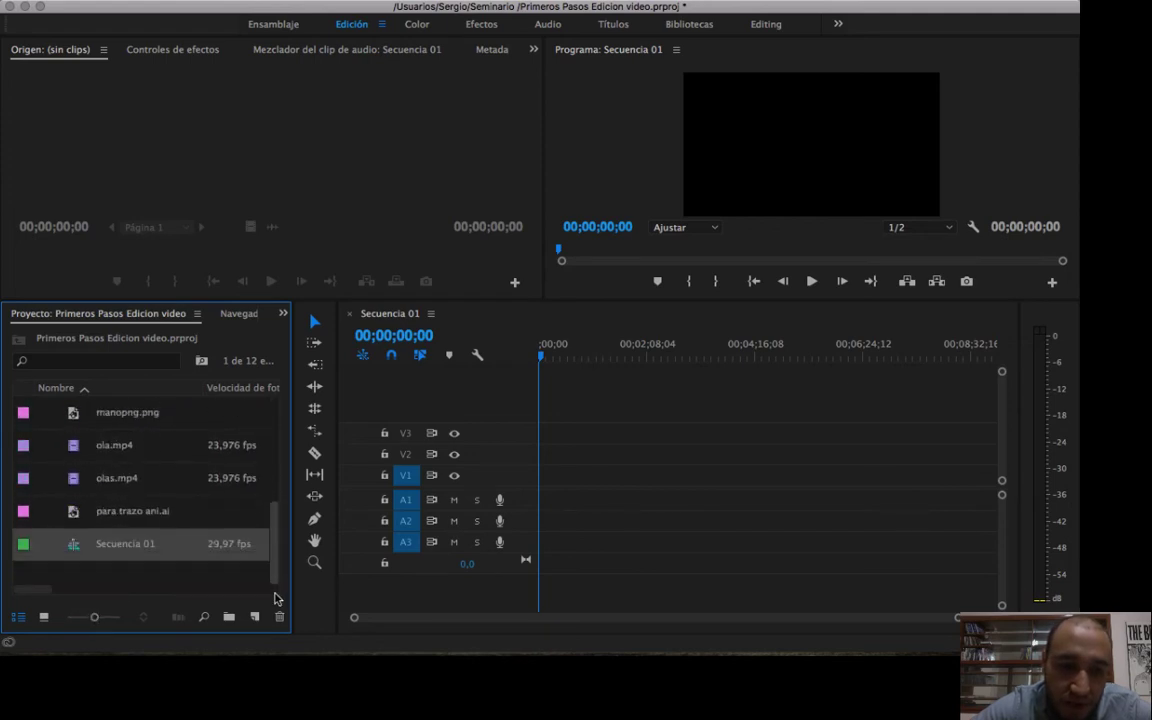
pyautogui.moveTo(93, 617); pyautogui.dragTo(119, 617)
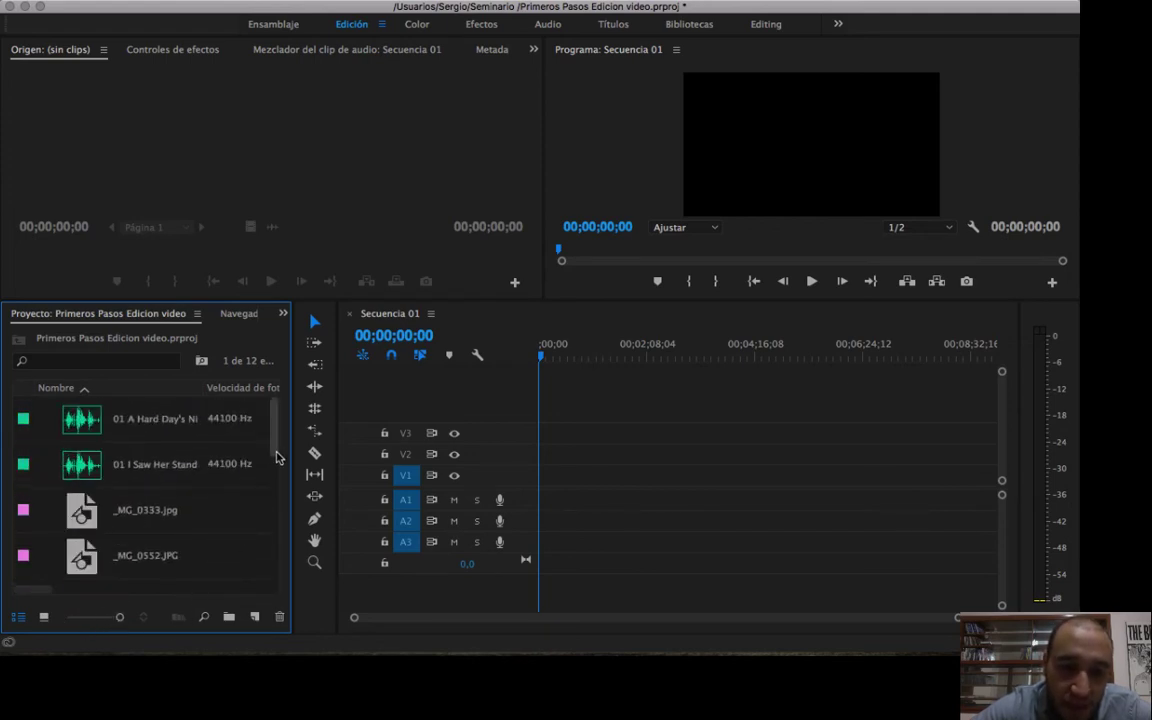
# Delete Secuencia 01 from the project items.
pyautogui.moveTo(277, 457); pyautogui.dragTo(278, 571)
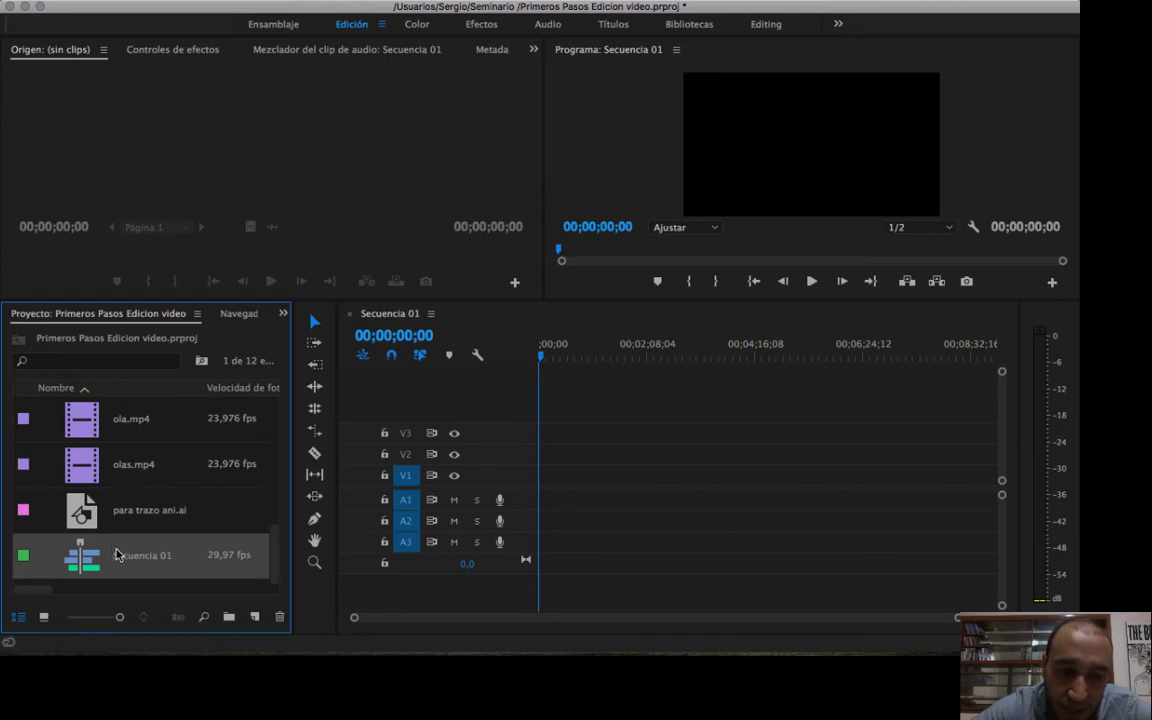
pyautogui.moveTo(117, 555)
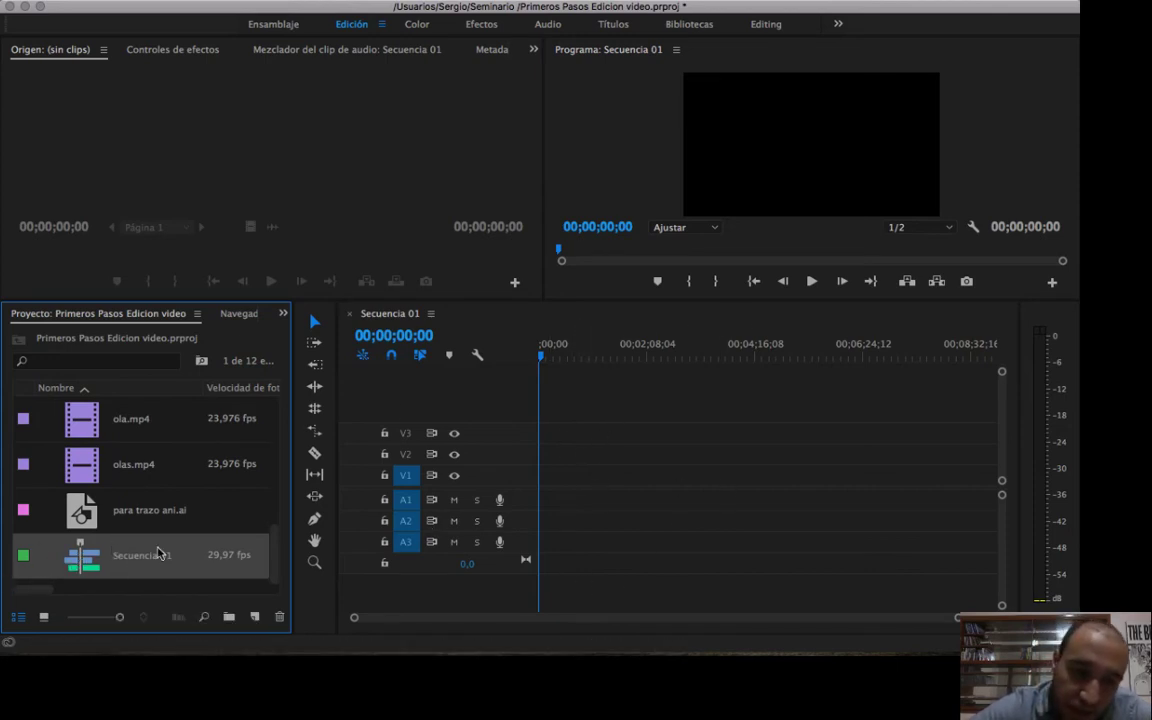
pyautogui.click(172, 518)
pyautogui.click(127, 568)
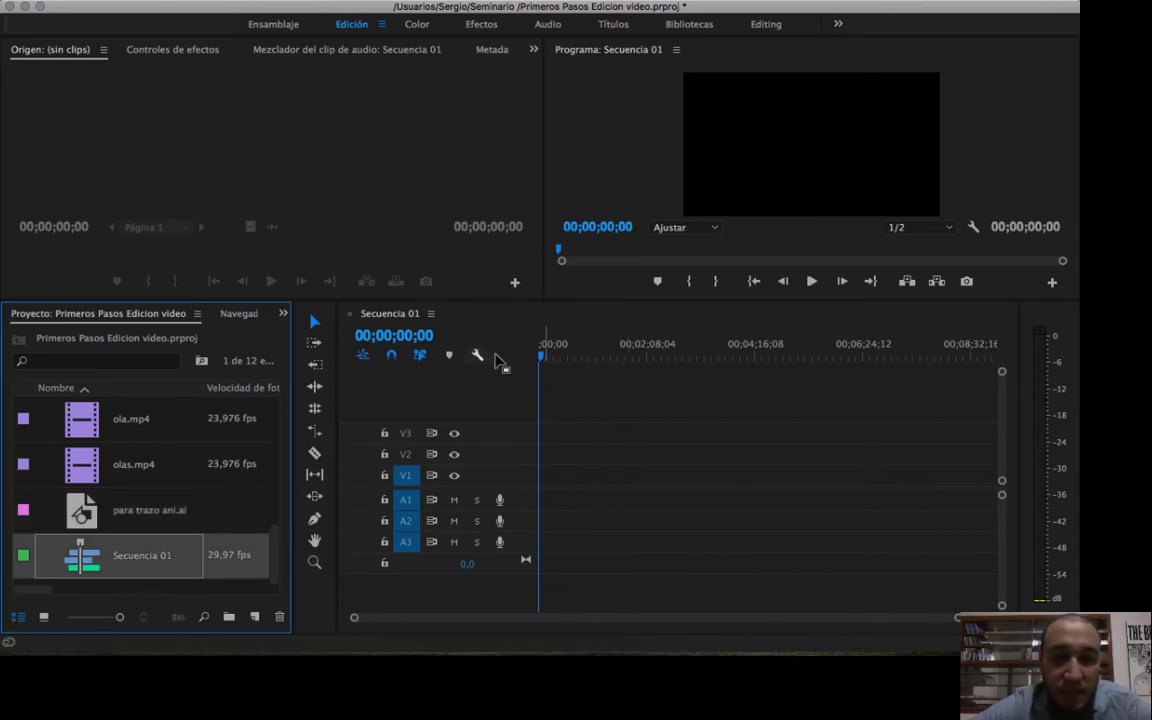
pyautogui.press('Delete')
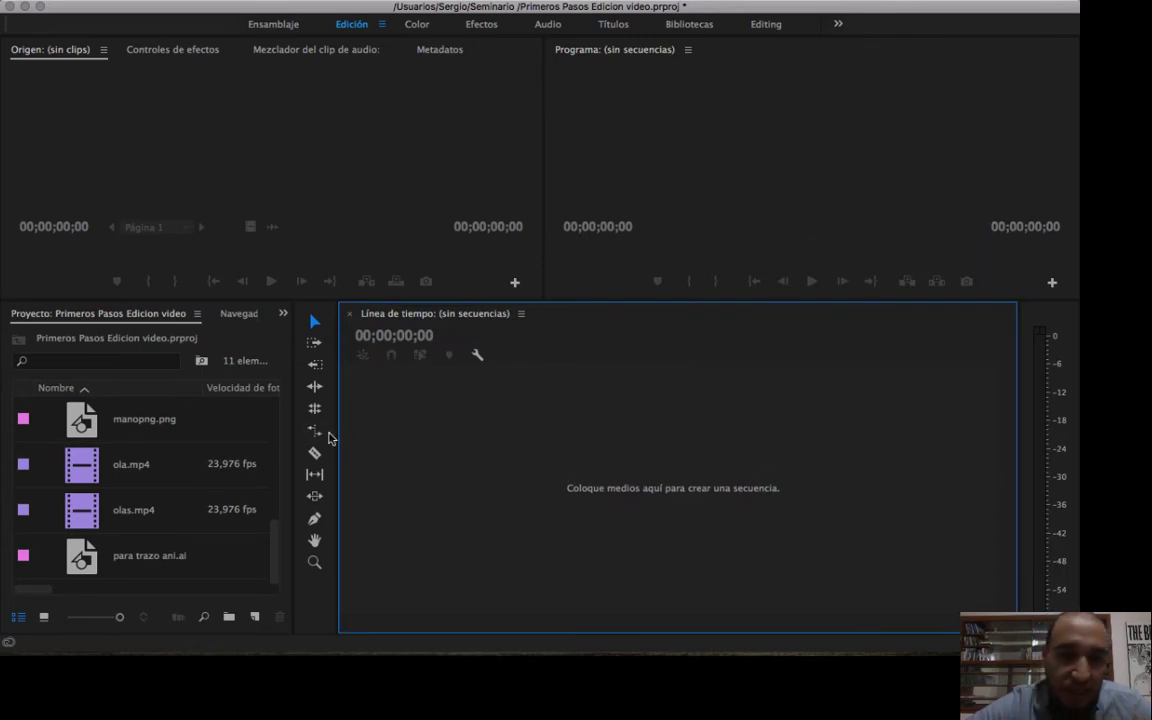
# Widen the Project panel at the timeline's expense, keep the tools in a single column, and look through the imported media.
pyautogui.moveTo(336, 436); pyautogui.dragTo(517, 437)
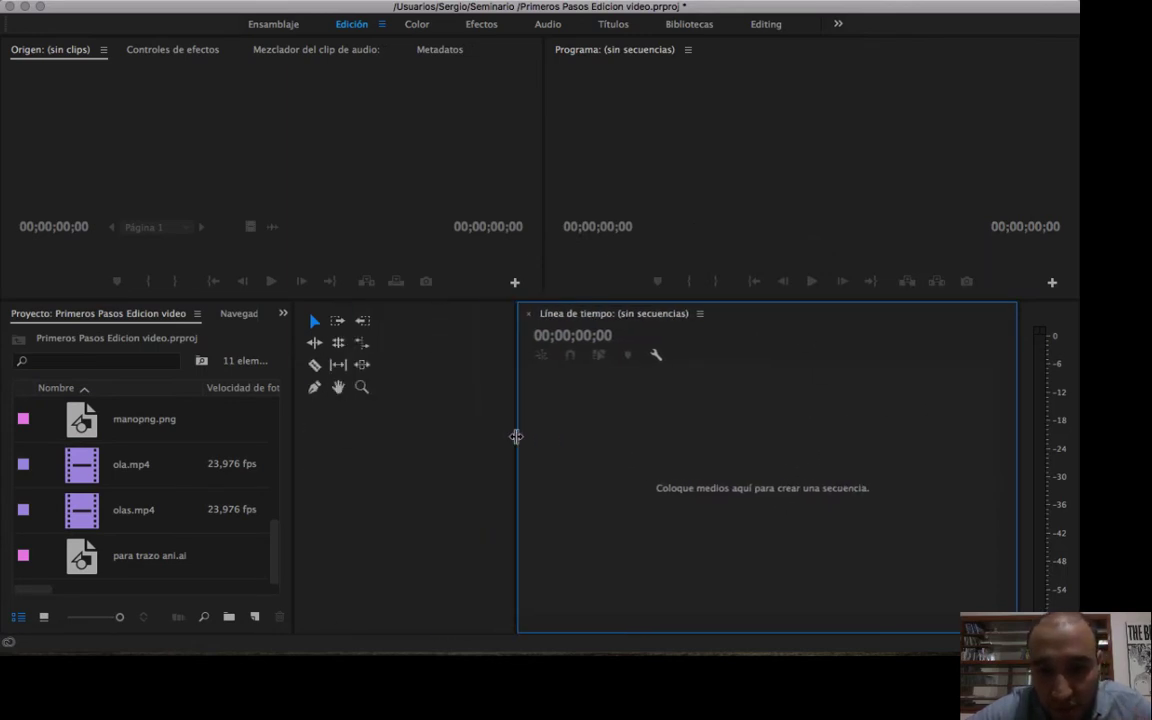
pyautogui.moveTo(297, 441); pyautogui.dragTo(474, 440)
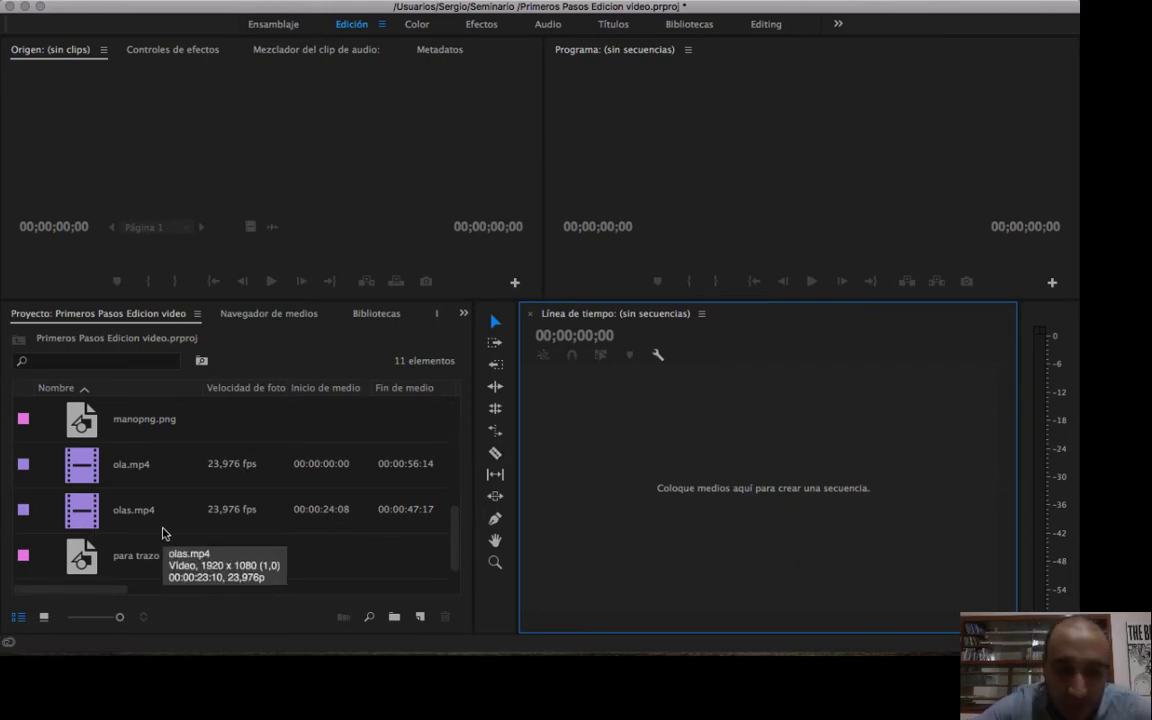
pyautogui.scroll(7, 163, 533)
pyautogui.scroll(-6, 163, 533)
pyautogui.scroll(1, 163, 533)
pyautogui.hscroll(2, 163, 533)
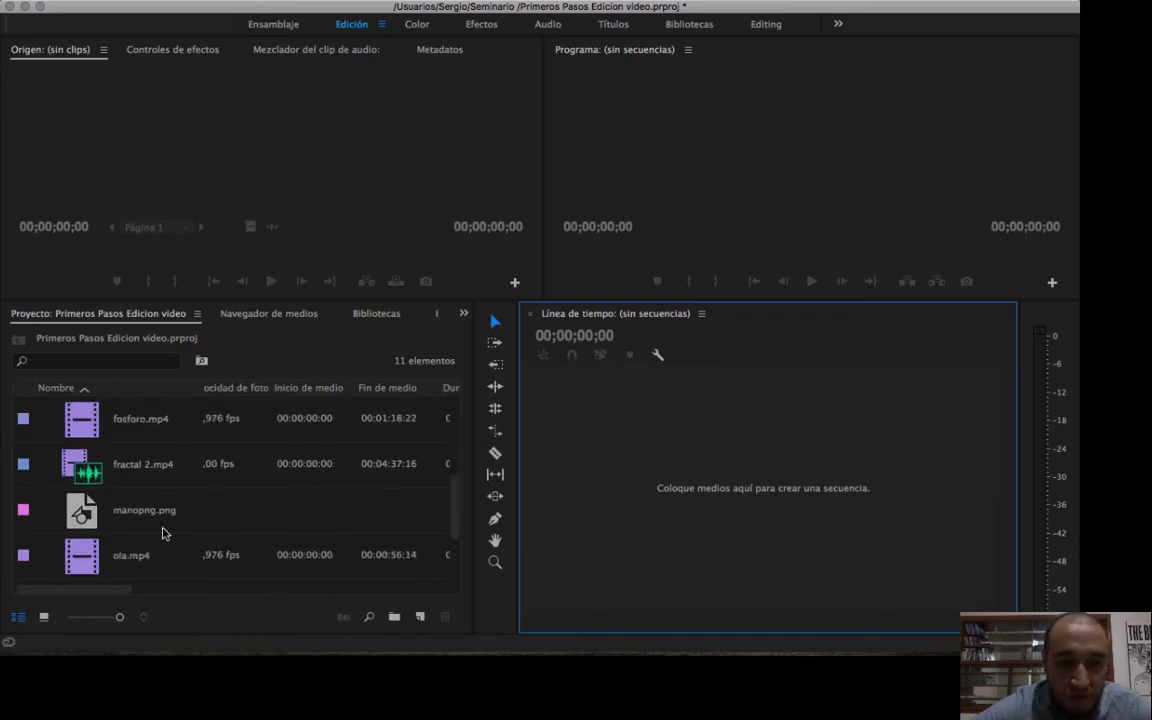
pyautogui.scroll(2, 163, 533)
pyautogui.hscroll(-2, 163, 533)
pyautogui.scroll(2, 163, 533)
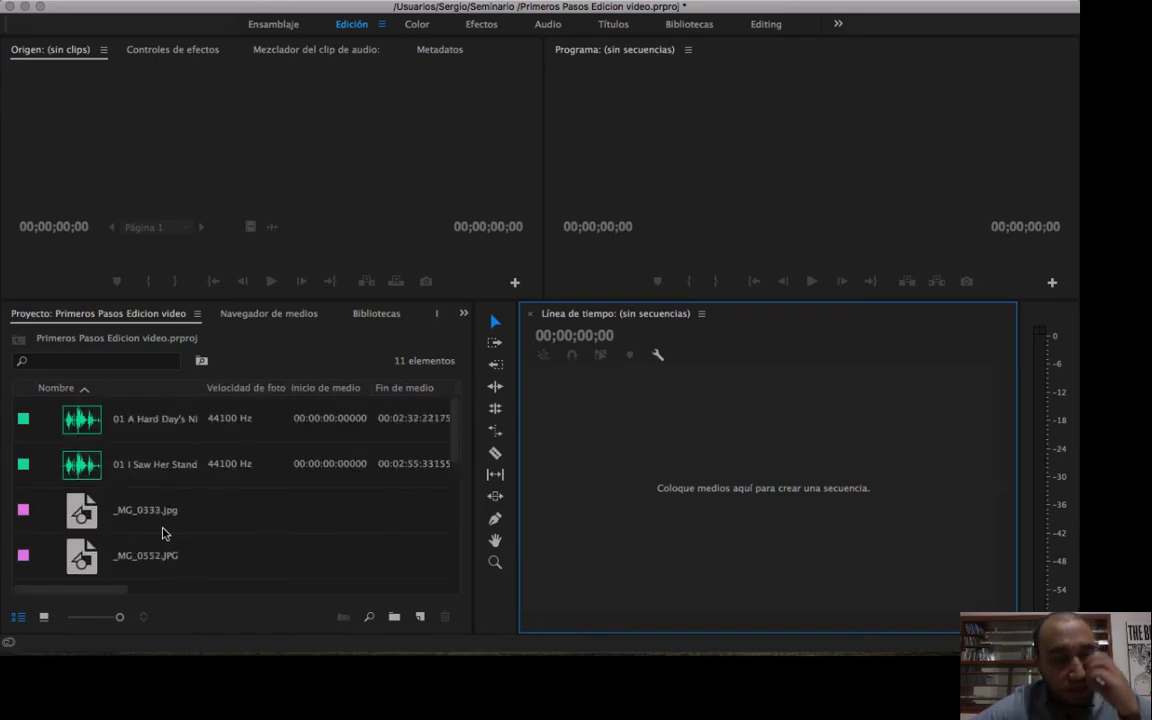
pyautogui.scroll(-7, 163, 533)
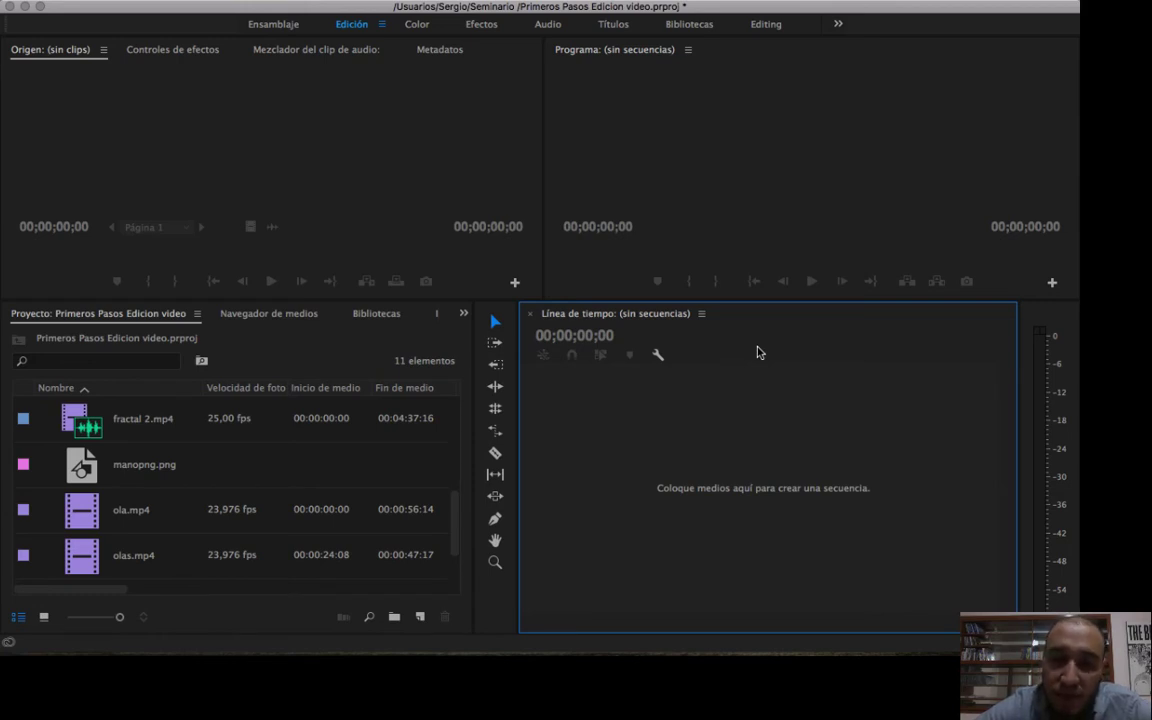
# Examine the frame rate, duration and video information of ola.mp4 in the project list.
pyautogui.click(108, 515)
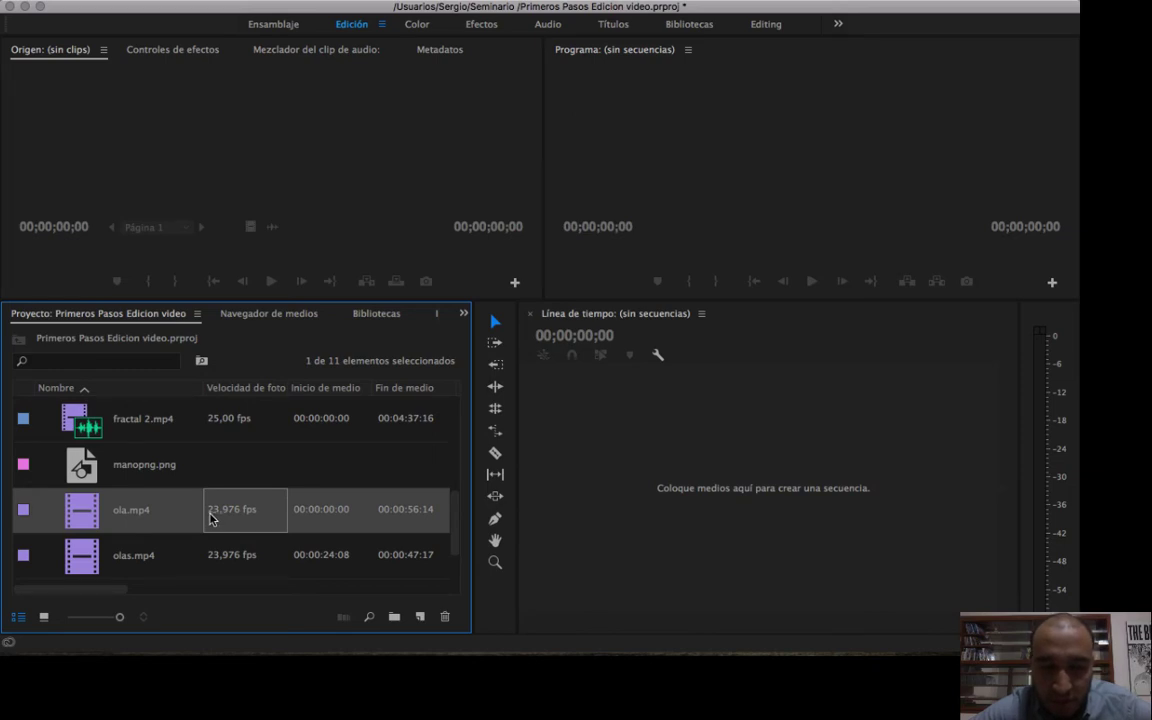
pyautogui.moveTo(85, 596); pyautogui.dragTo(226, 595)
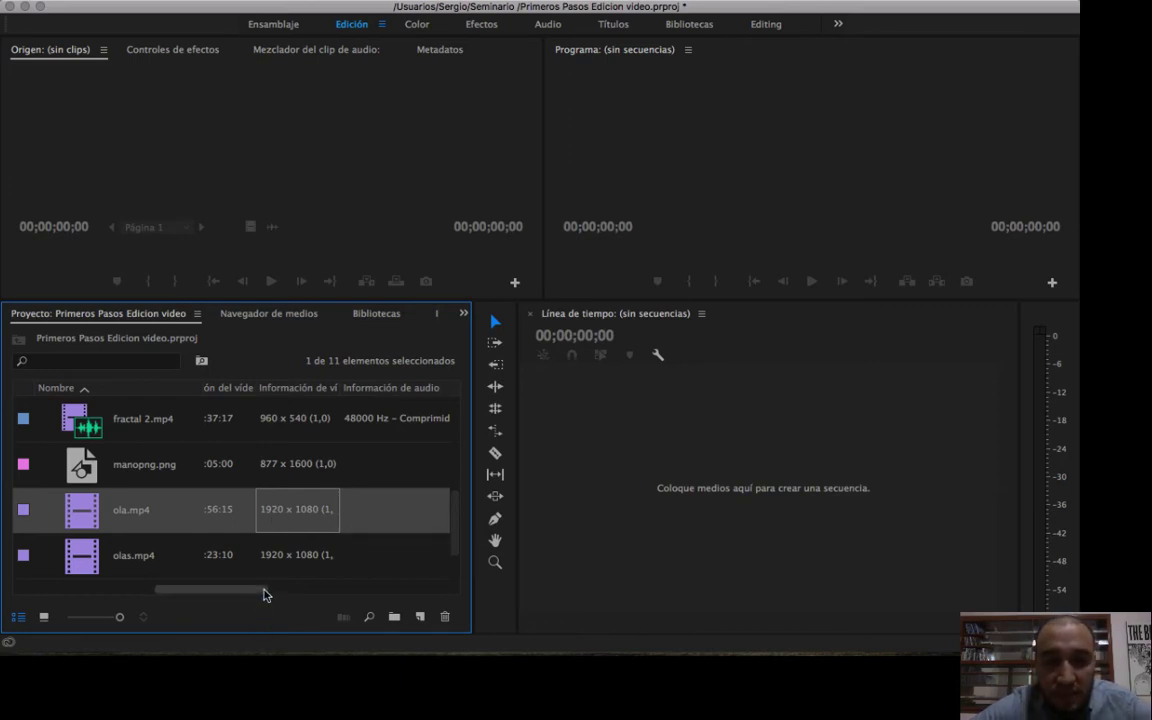
pyautogui.moveTo(262, 594); pyautogui.dragTo(226, 598)
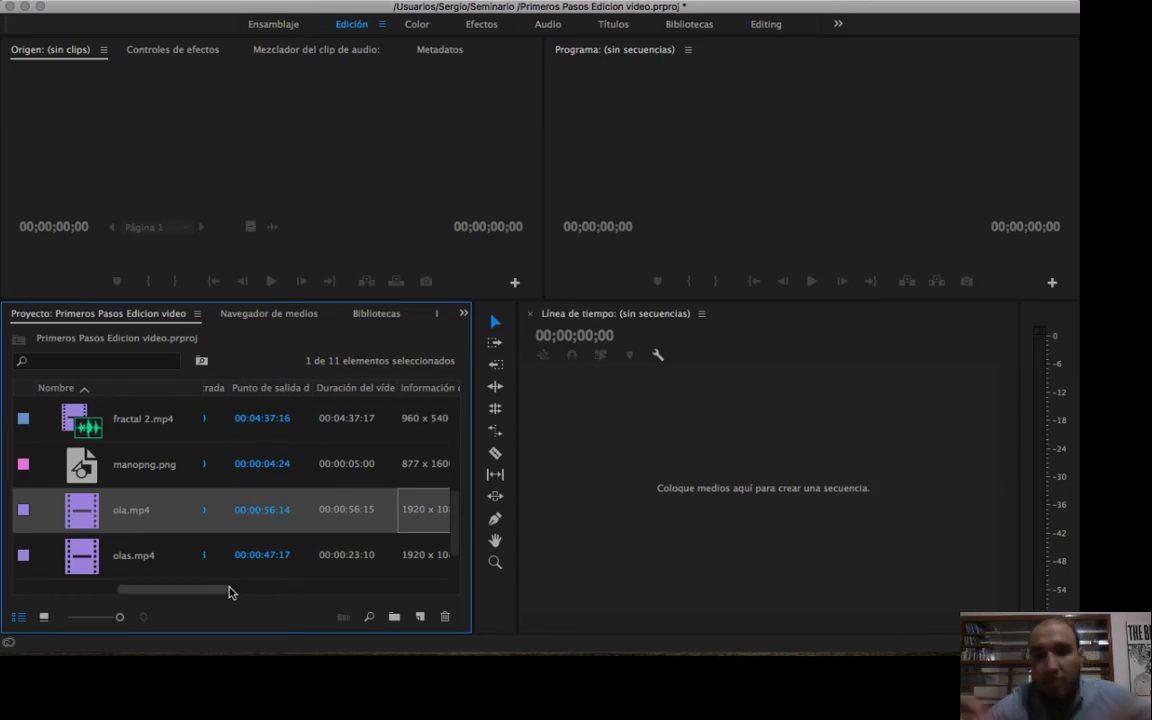
# Create a sequence matching ola.mp4 by placing the clip in the empty timeline.
pyautogui.keyDown('super'); pyautogui.click(148, 512); pyautogui.keyUp('super')
pyautogui.moveTo(149, 511); pyautogui.dragTo(300, 499)
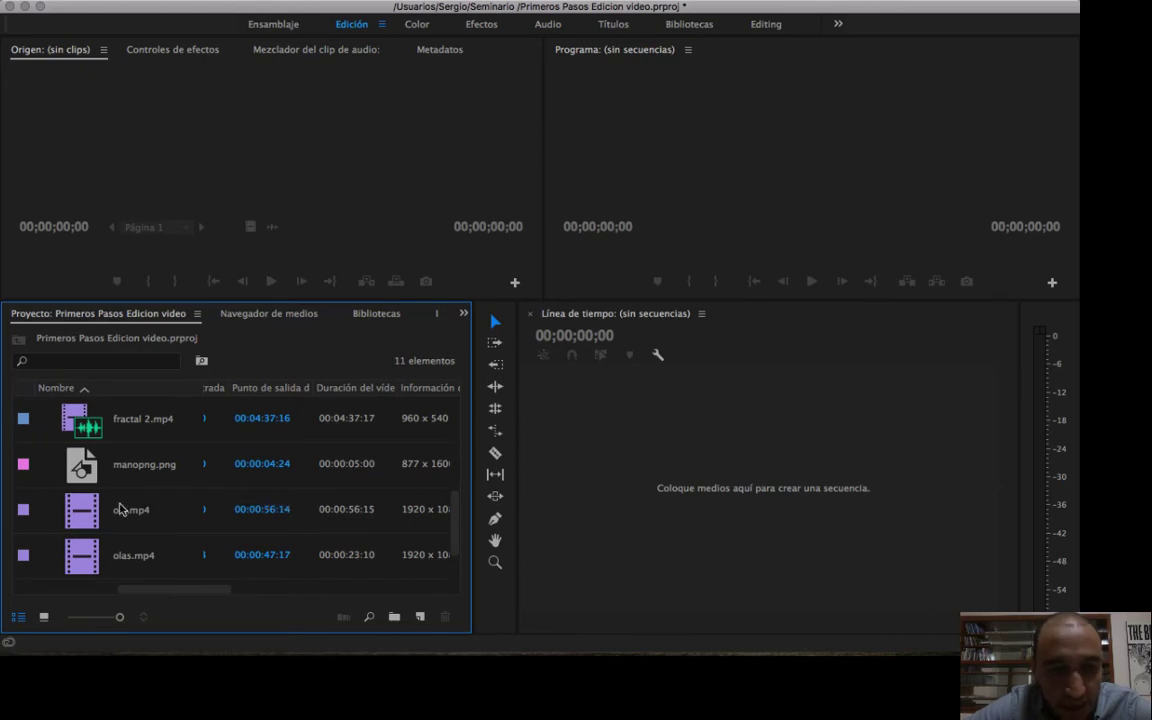
pyautogui.click(105, 506)
pyautogui.moveTo(80, 518); pyautogui.dragTo(720, 507)
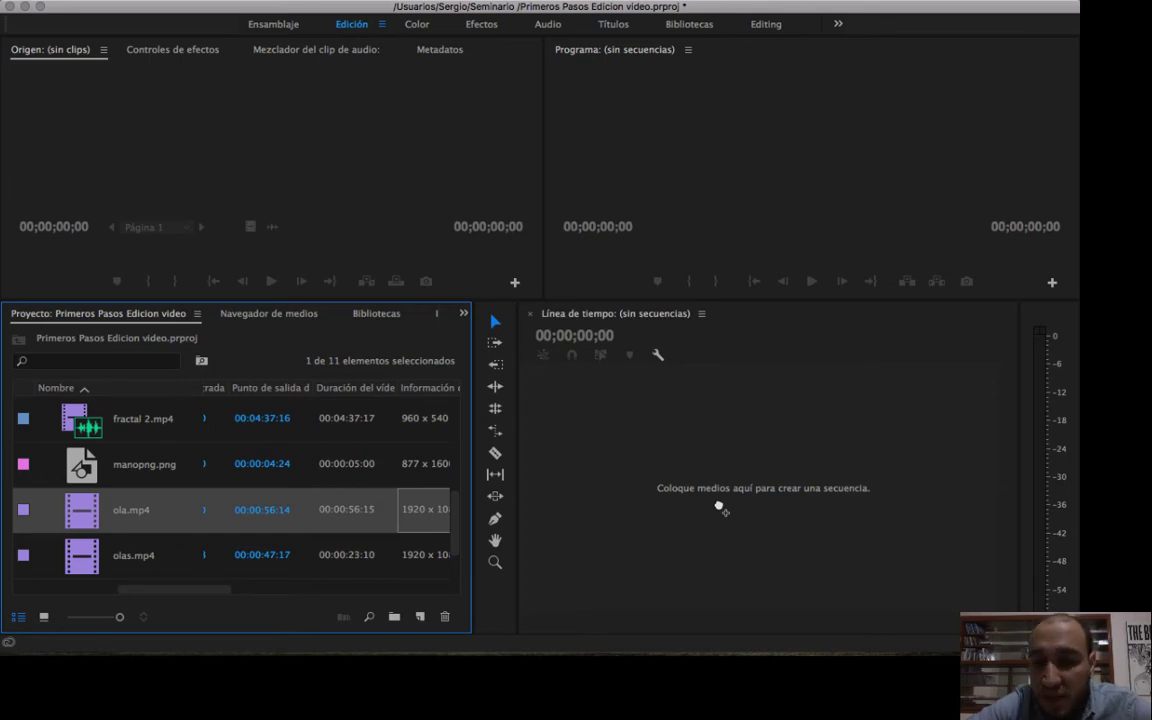
pyautogui.moveTo(720, 507); pyautogui.dragTo(720, 507)
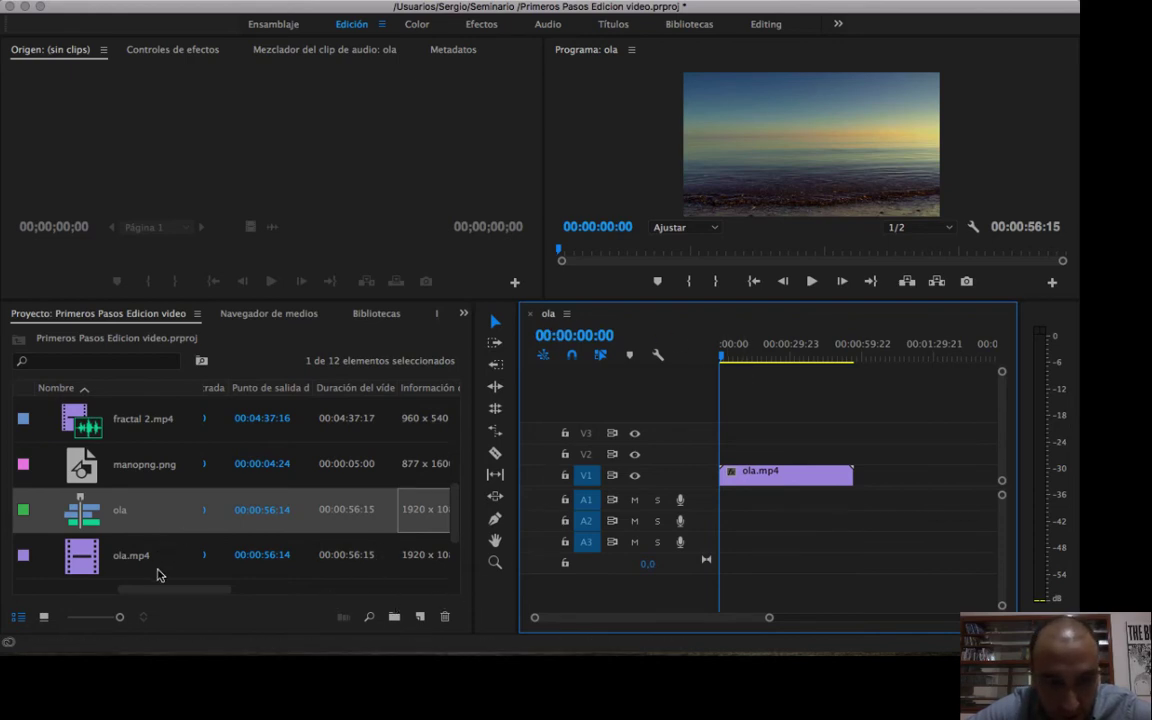
# Preview the ola sequence at 00:00:24:02 and compare its frame rate and video information with those of ola.mp4.
pyautogui.click(125, 442)
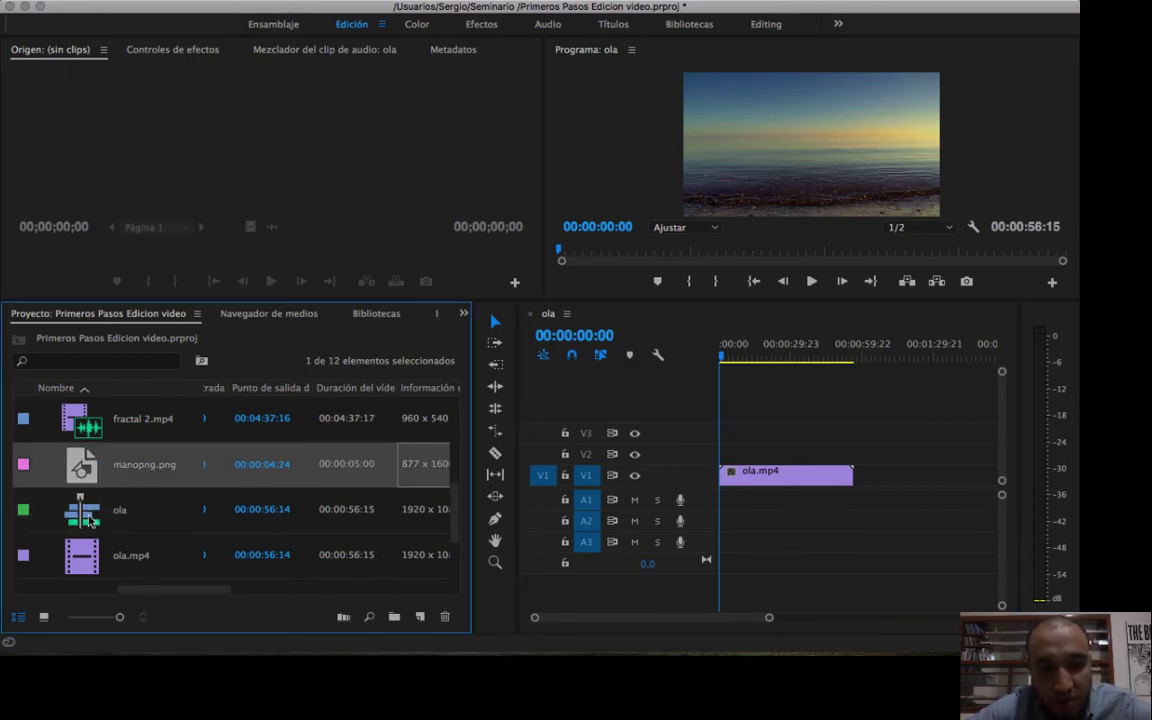
pyautogui.moveTo(871, 360); pyautogui.dragTo(776, 360)
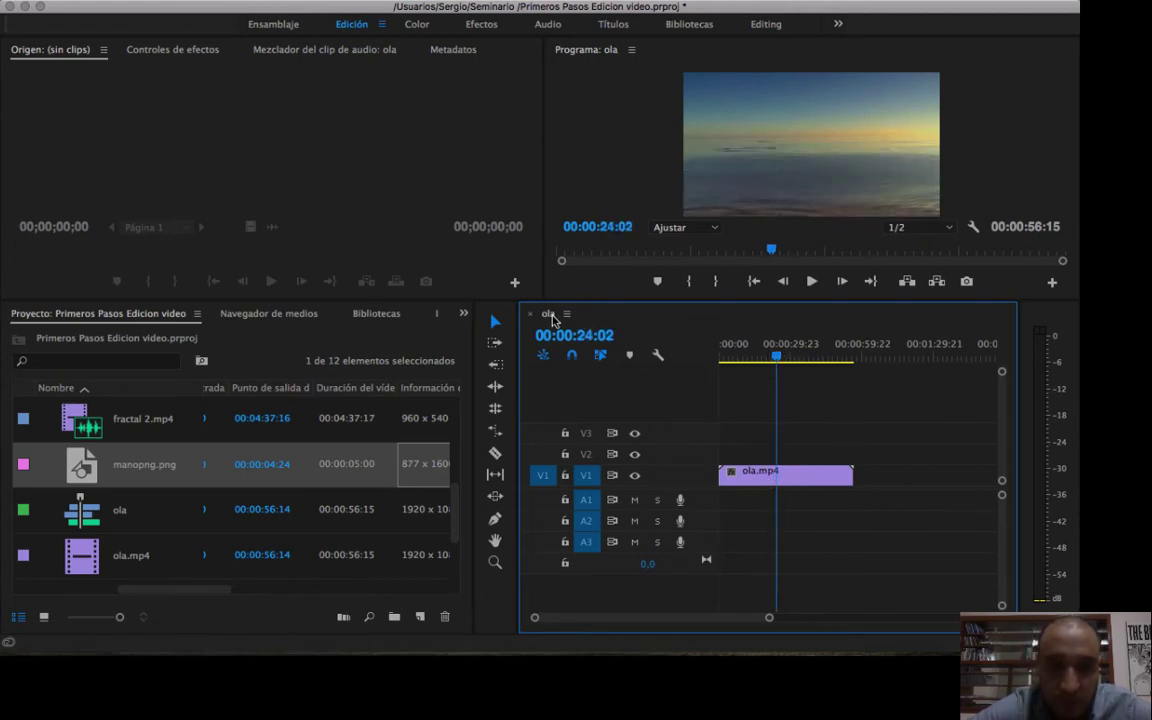
pyautogui.click(262, 515)
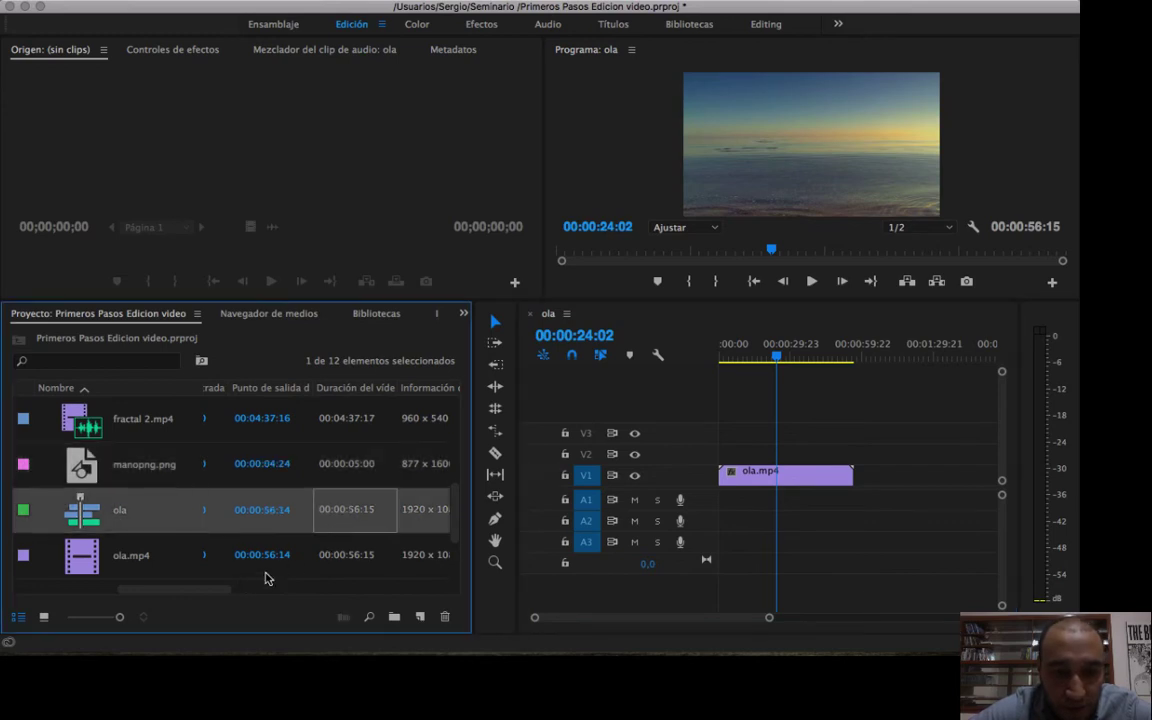
pyautogui.moveTo(203, 589); pyautogui.dragTo(241, 593)
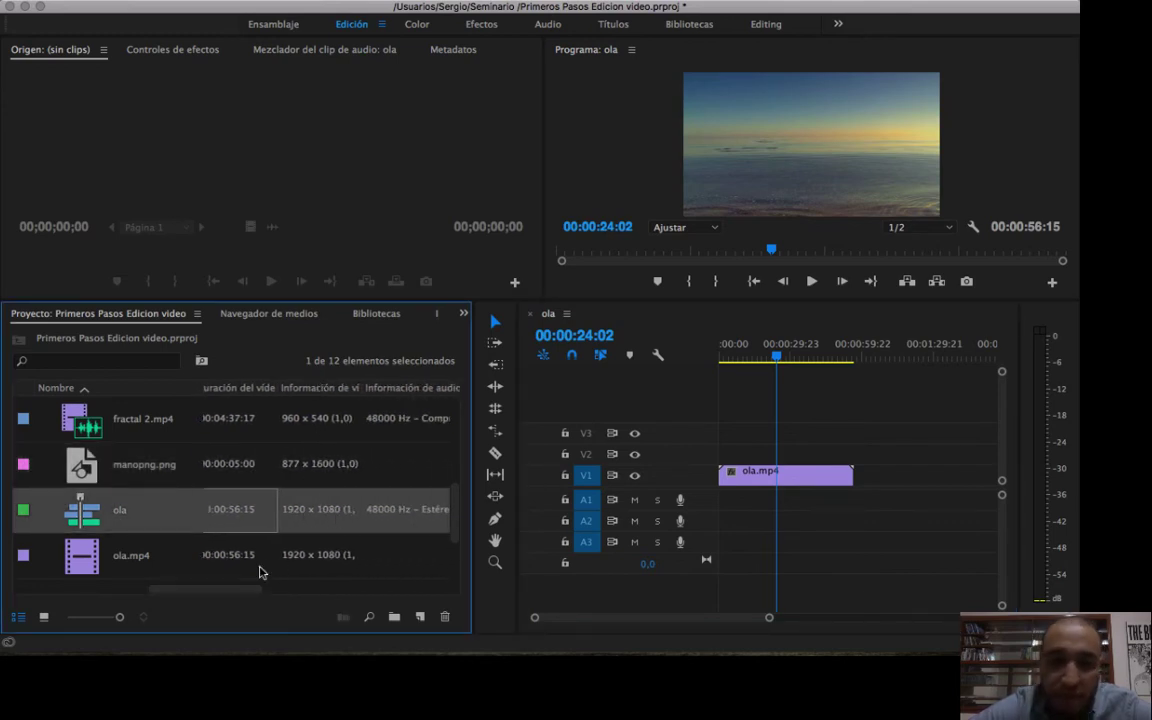
pyautogui.moveTo(231, 594); pyautogui.dragTo(58, 563)
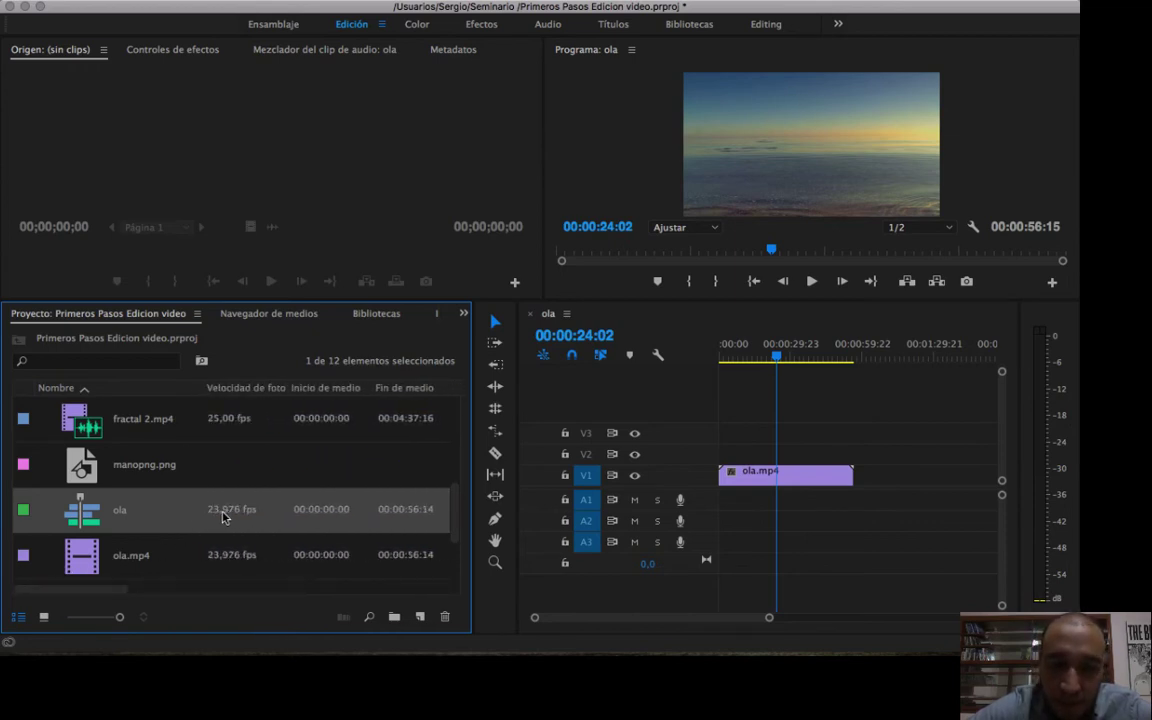
pyautogui.moveTo(227, 518)
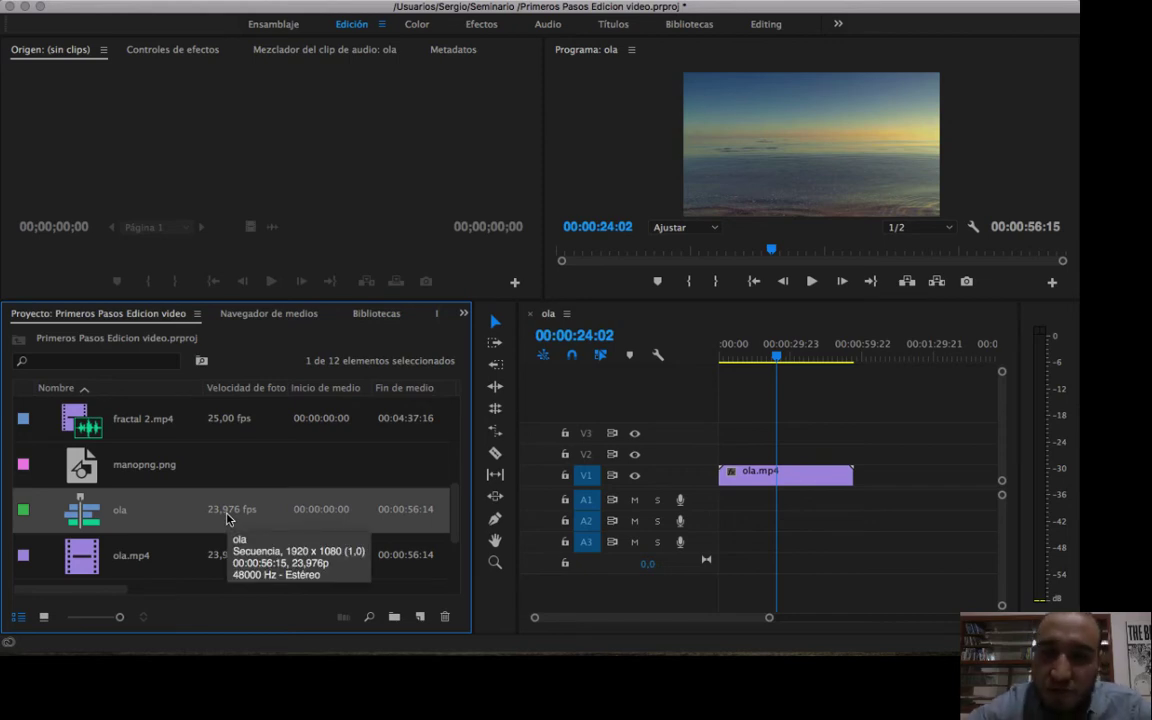
# Check the new-item options without choosing one, and delete the ola sequence from the project.
pyautogui.click(420, 617)
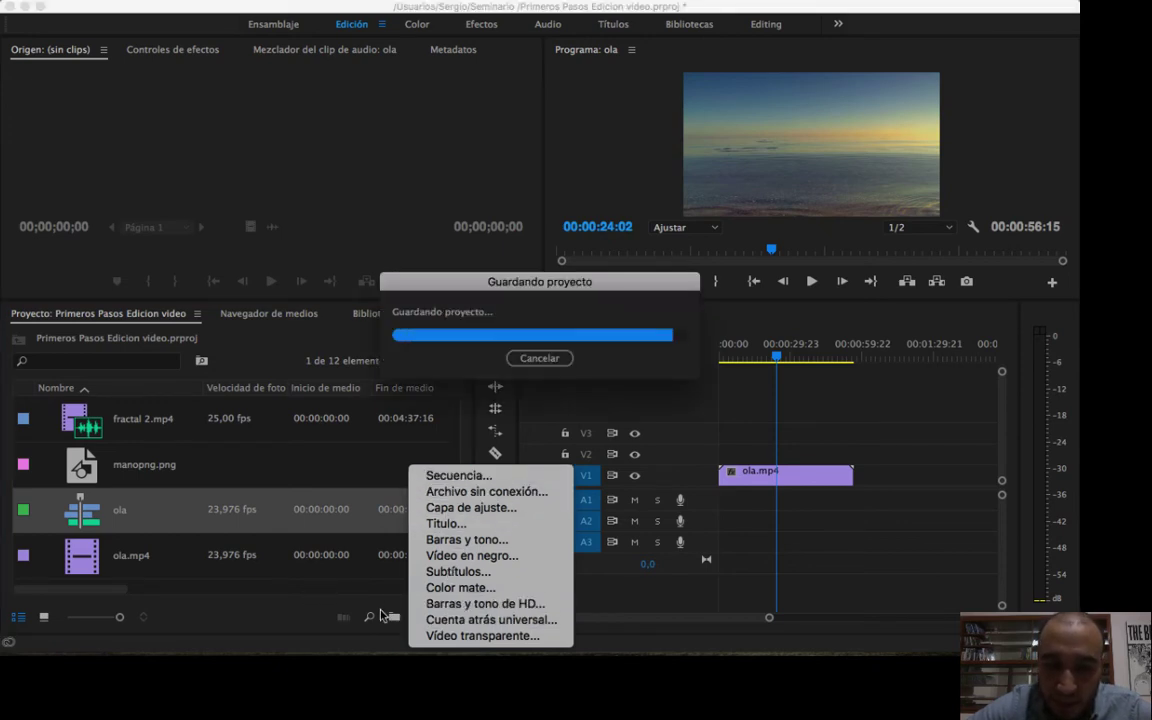
pyautogui.click(252, 621)
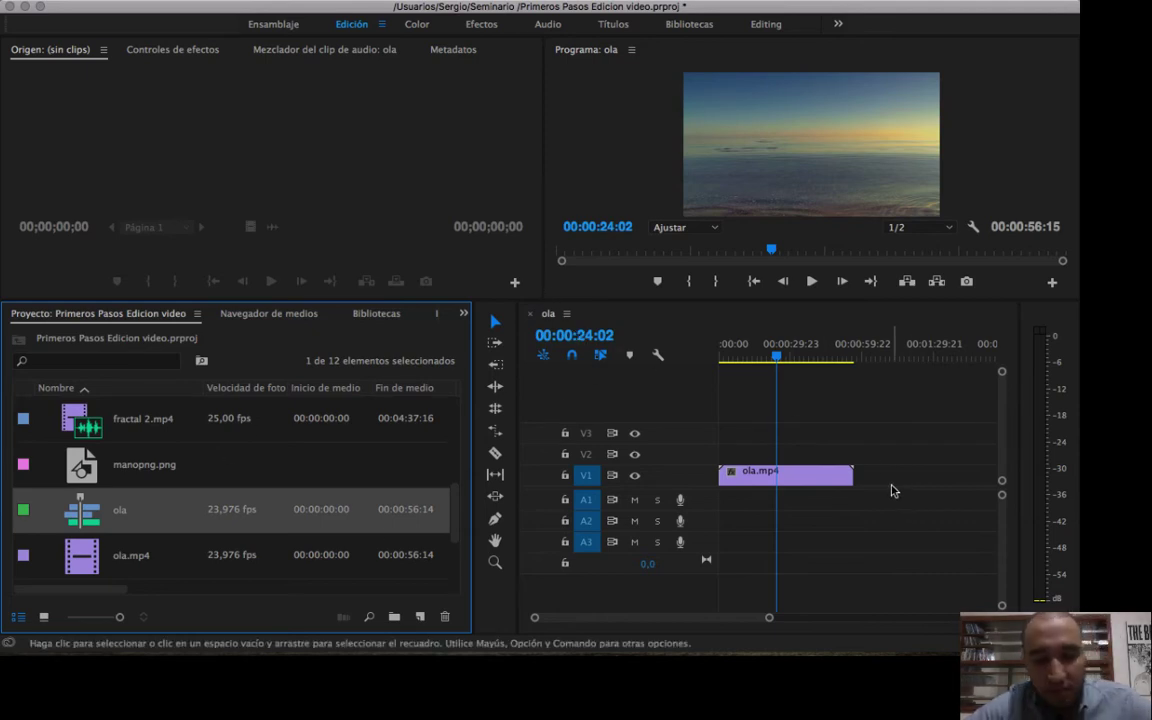
pyautogui.press('Delete')
pyautogui.press('Delete')
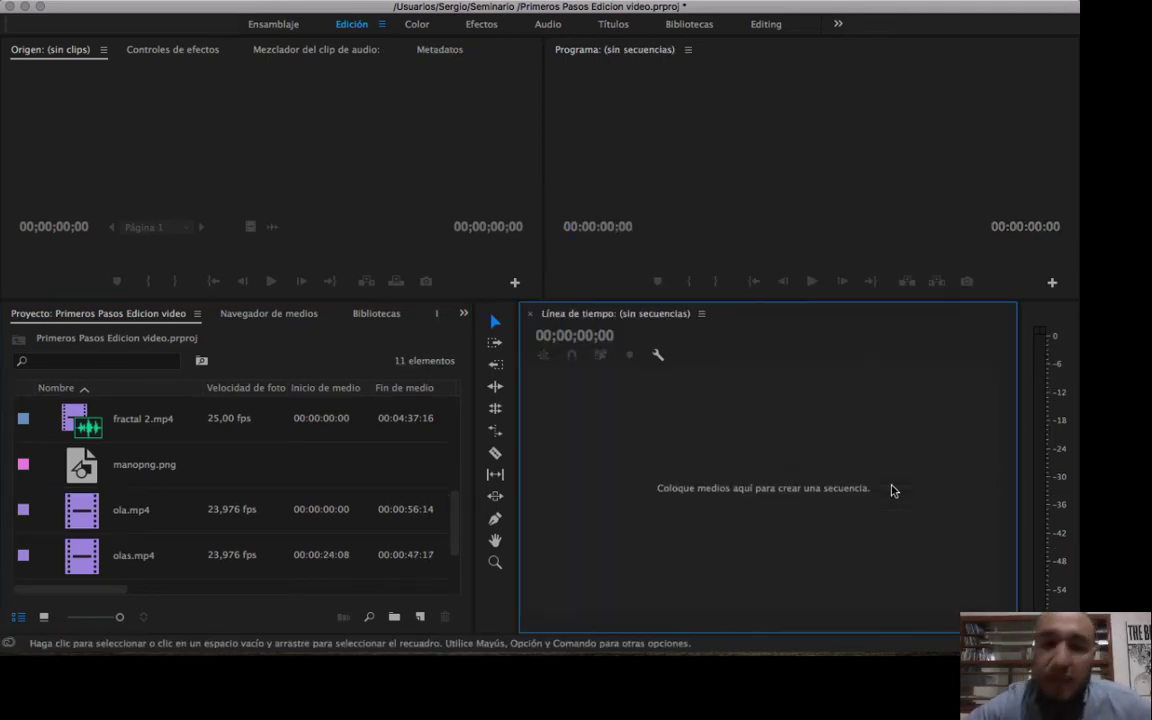
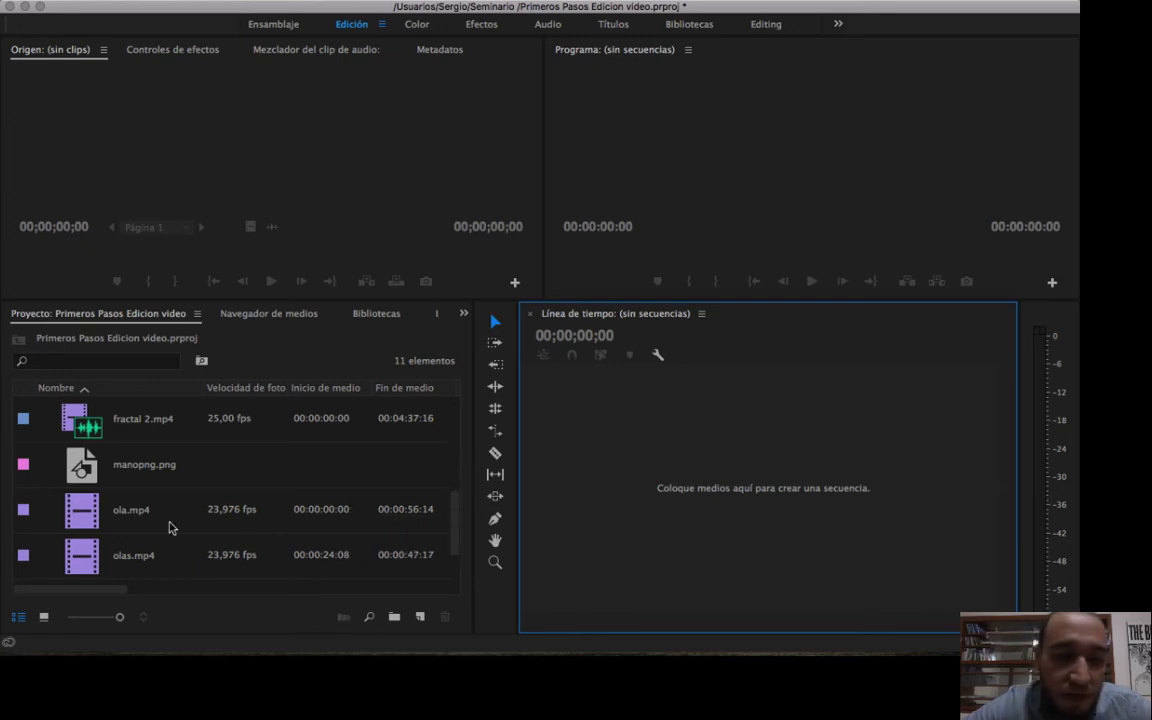
# Enlarge the Source and Program monitors by lowering the divider above the project list, and select ola.mp4.
pyautogui.click(240, 105)
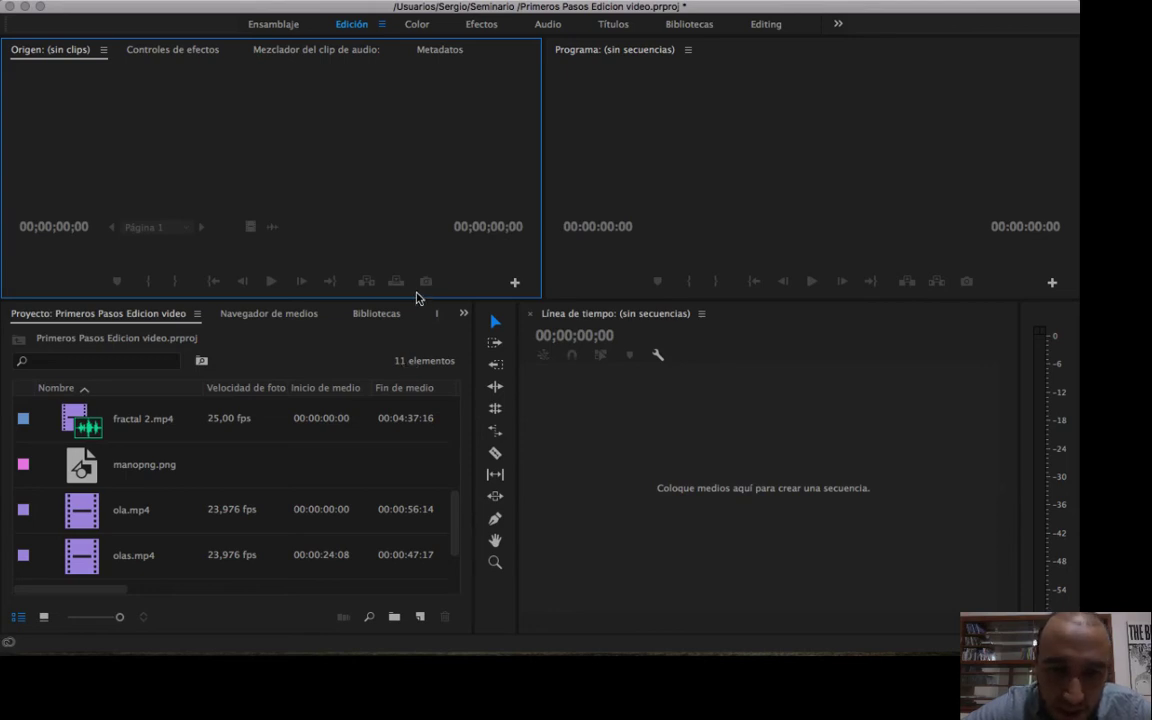
pyautogui.moveTo(417, 298); pyautogui.dragTo(420, 342)
pyautogui.click(108, 567)
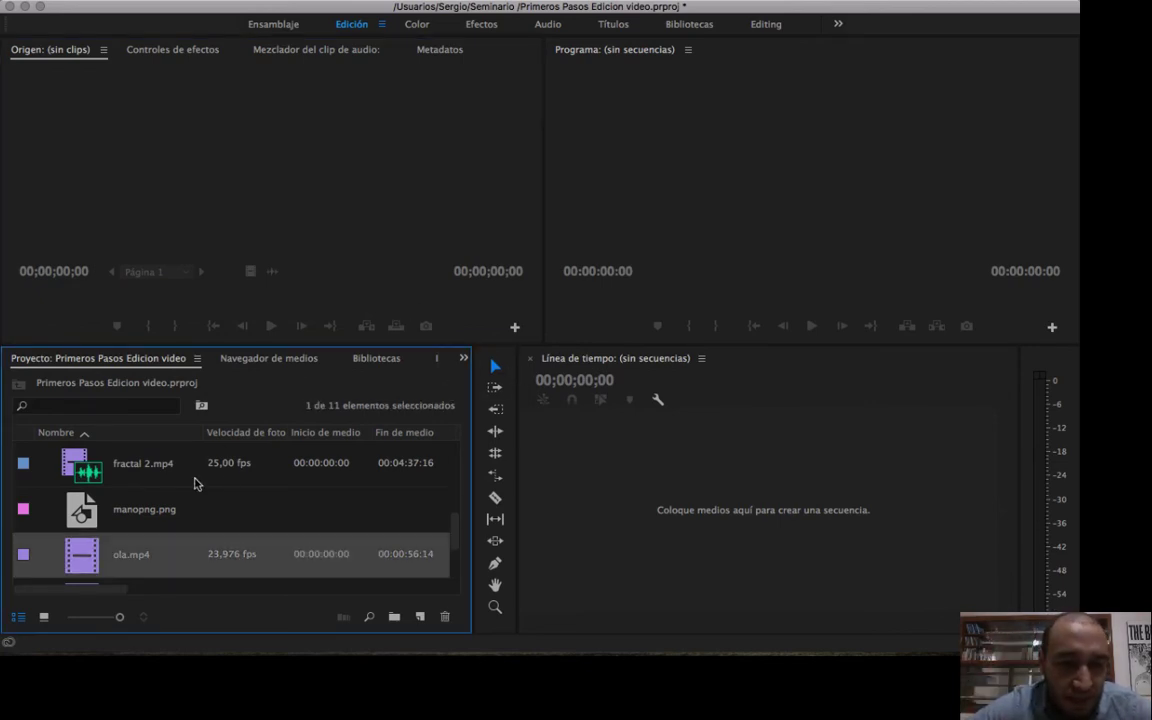
# Find fosforo.mp4 in the project list and load it in the Source monitor.
pyautogui.scroll(5, 195, 480)
pyautogui.scroll(-5, 195, 483)
pyautogui.scroll(2, 195, 483)
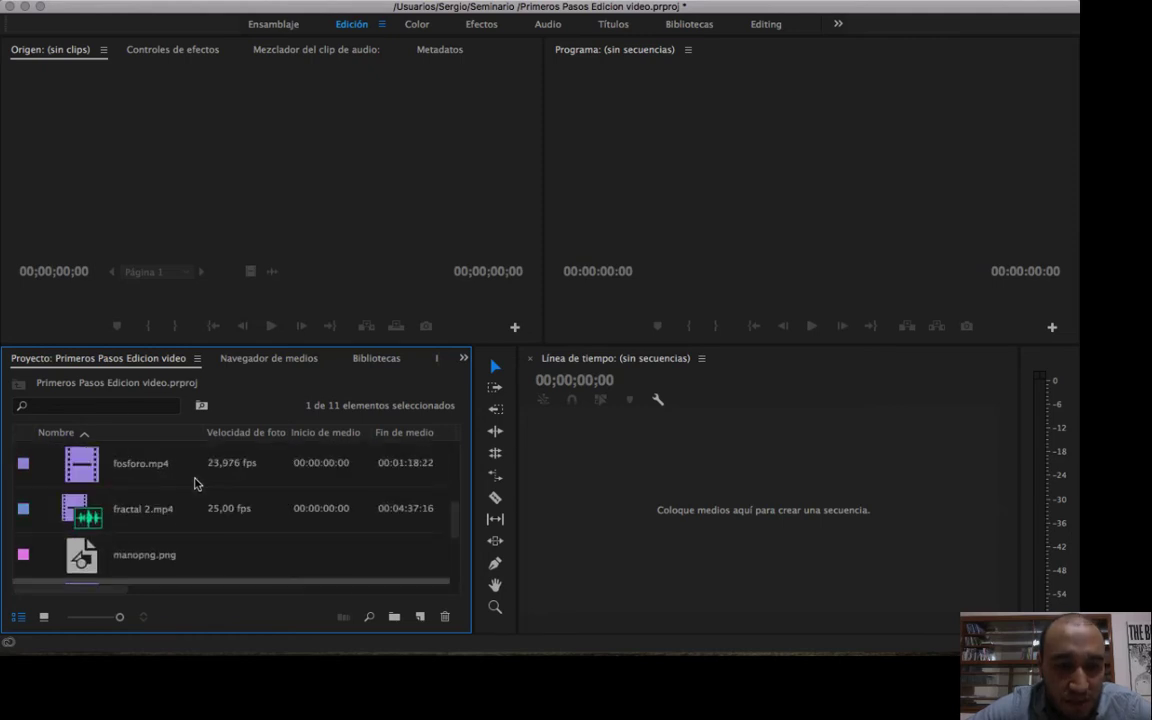
pyautogui.click(130, 468)
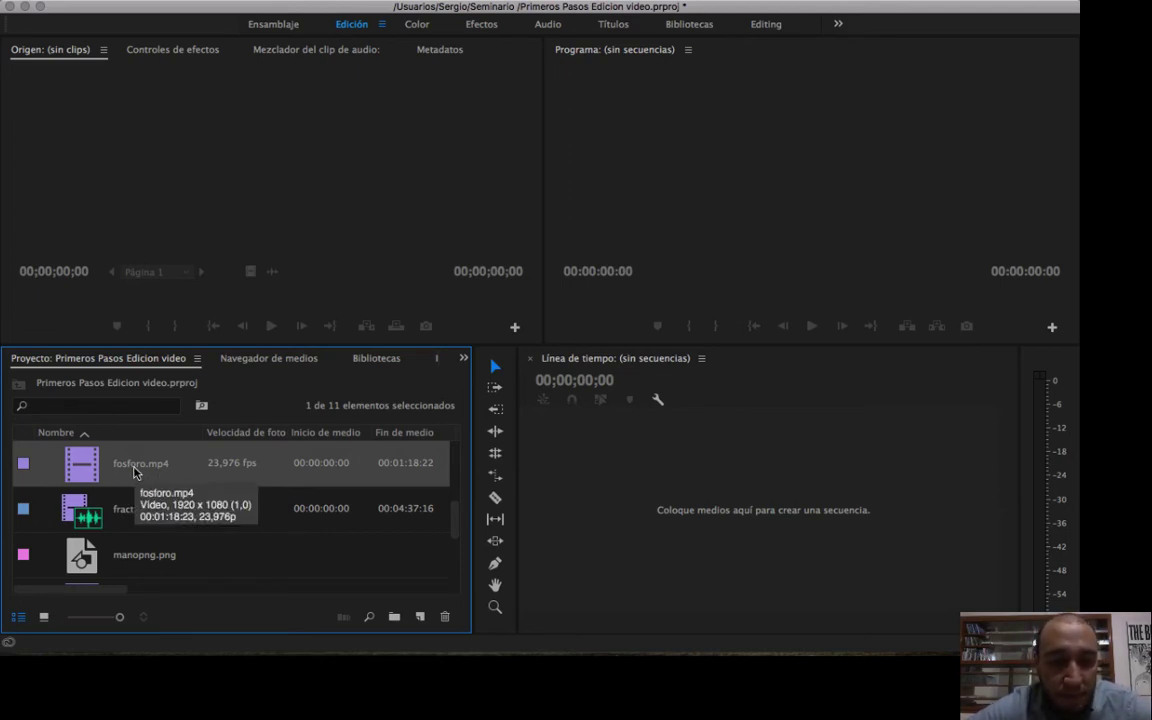
pyautogui.click(139, 466)
pyautogui.click(78, 472)
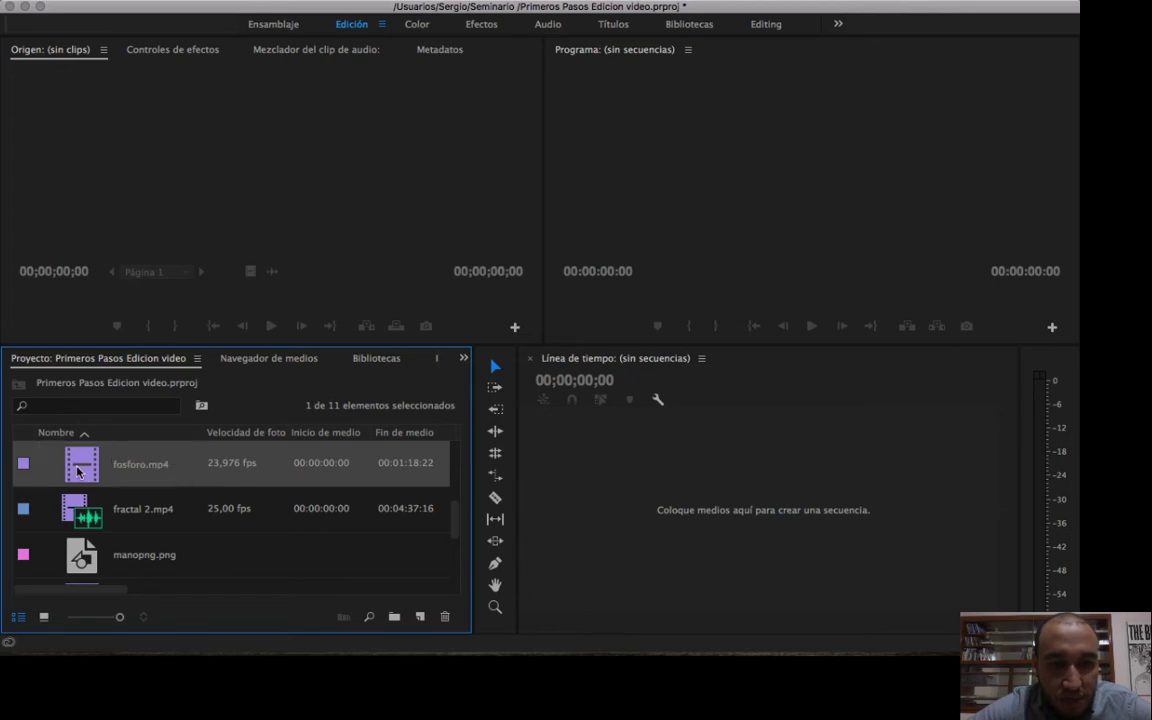
pyautogui.doubleClick(78, 472)
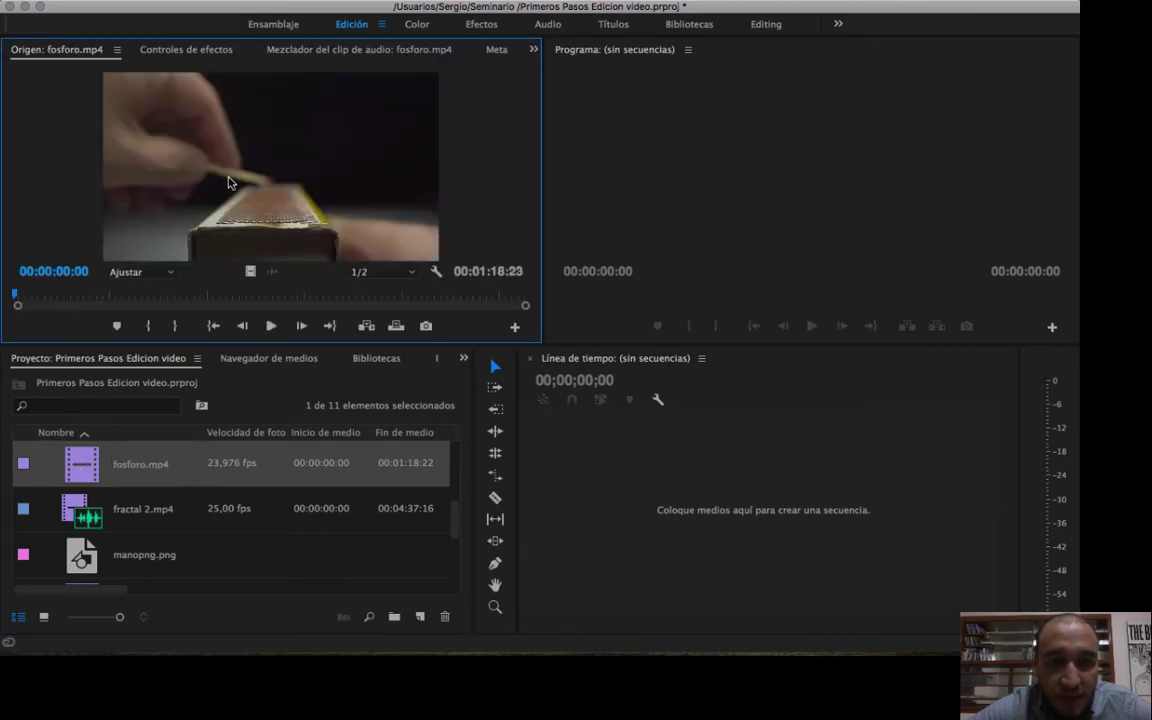
# View fractal 2.mp4 and the song 01 I Saw Her Standing There.mp3 one after the other in the Source monitor.
pyautogui.doubleClick(70, 508)
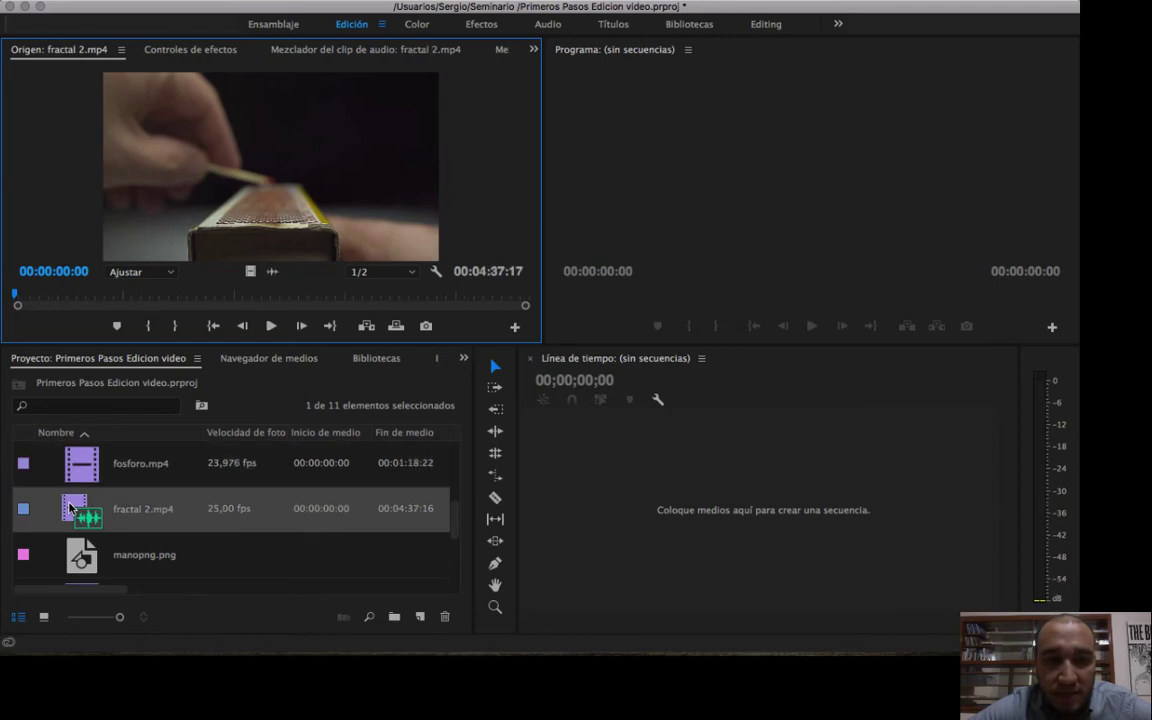
pyautogui.scroll(5, 124, 522)
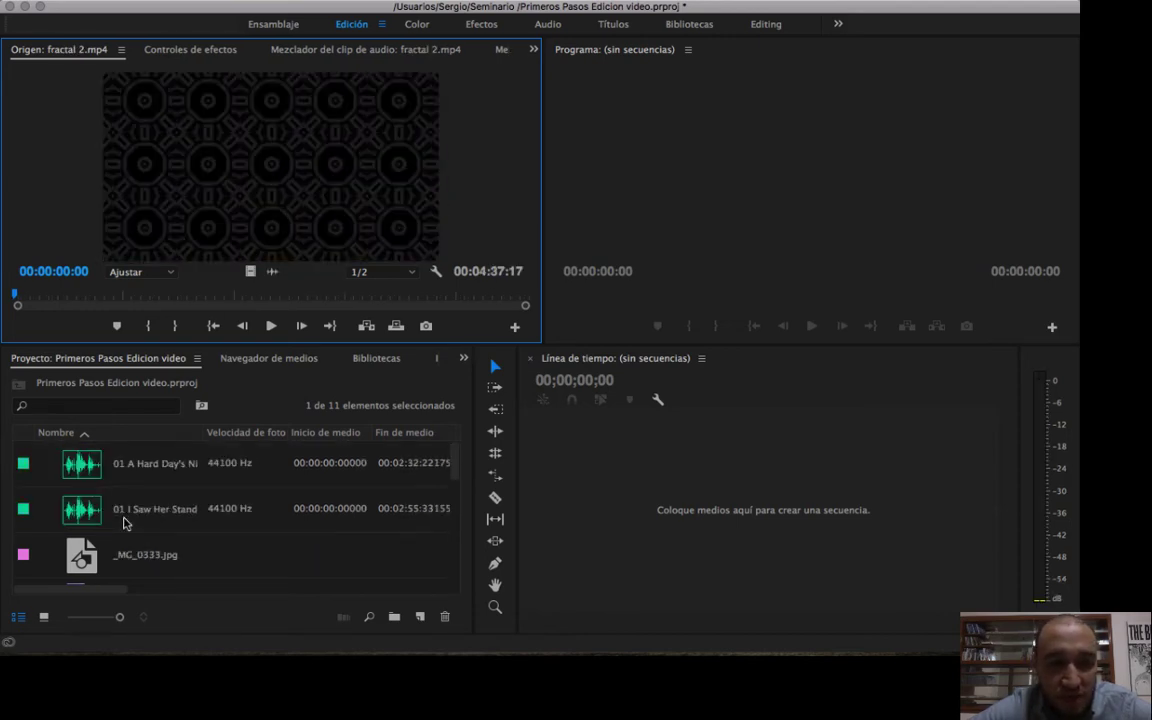
pyautogui.doubleClick(124, 520)
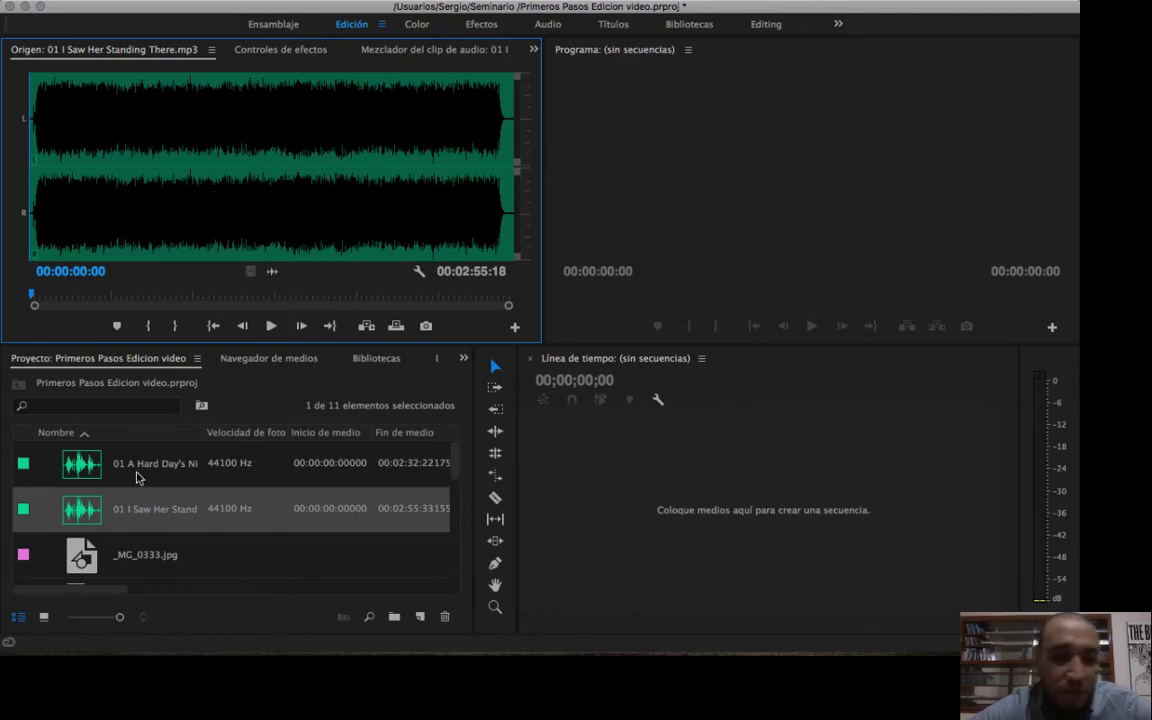
# Load ola.mp4 in the Source monitor, enlarge the monitor area further, and scrub the clip to 00:00:14:19.
pyautogui.scroll(-5, 137, 478)
pyautogui.doubleClick(148, 462)
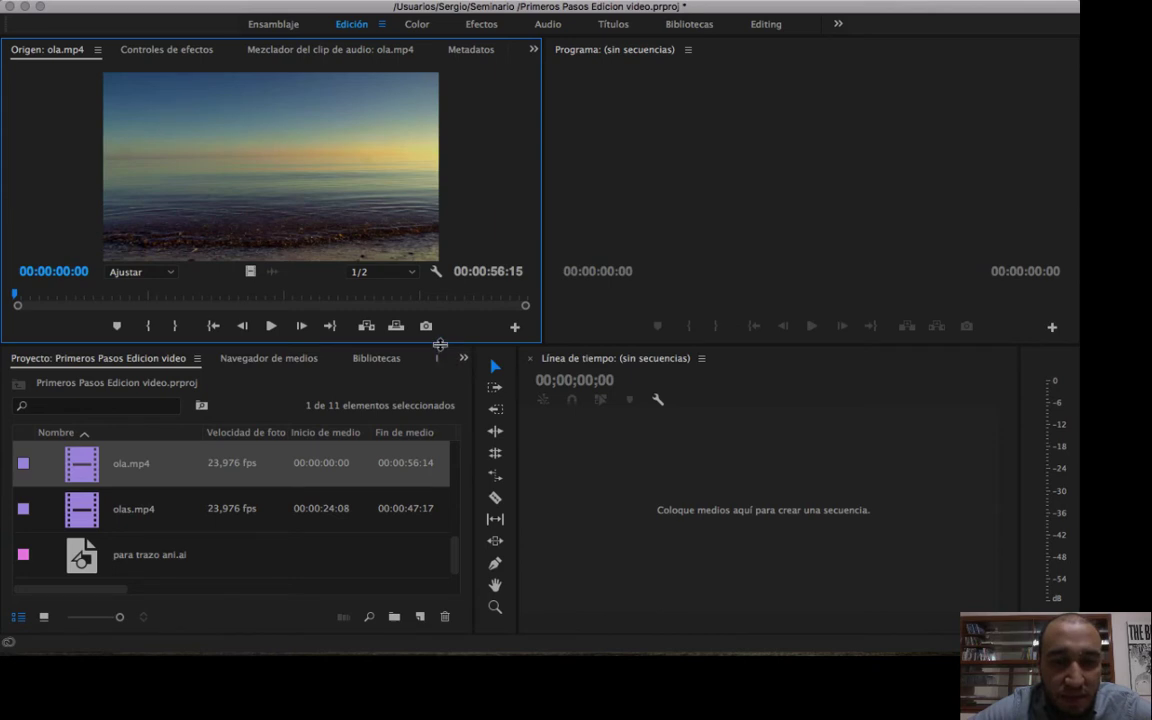
pyautogui.moveTo(440, 345); pyautogui.dragTo(435, 391)
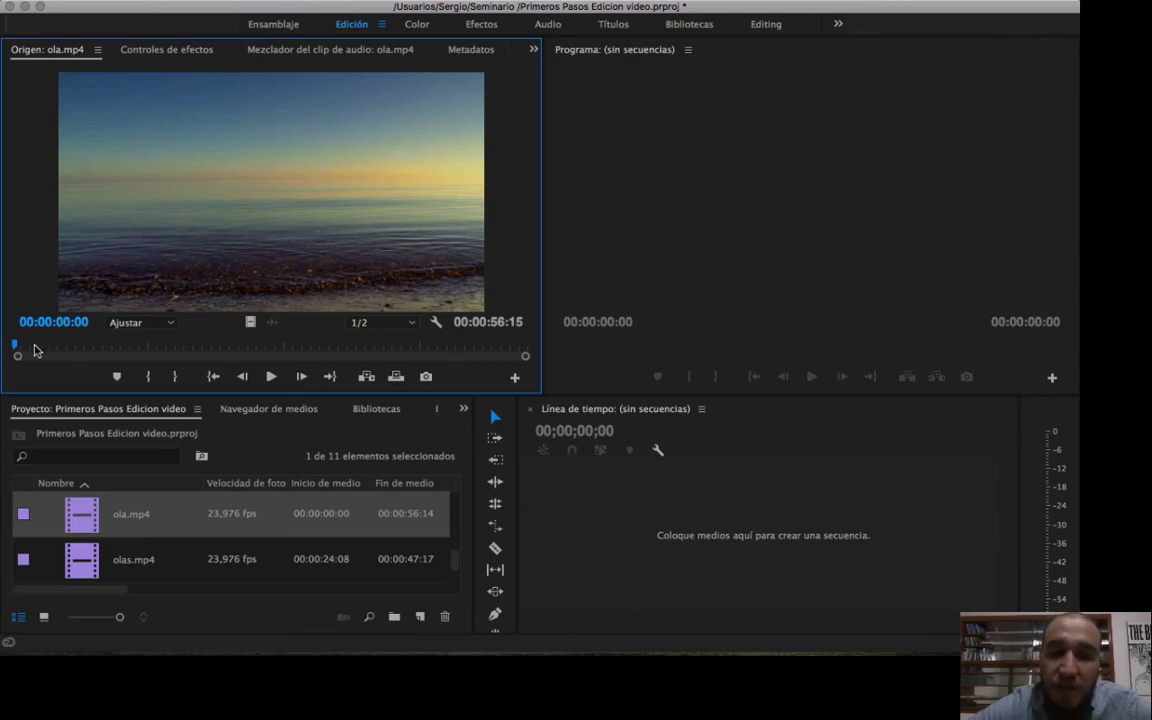
pyautogui.moveTo(33, 345); pyautogui.dragTo(146, 344)
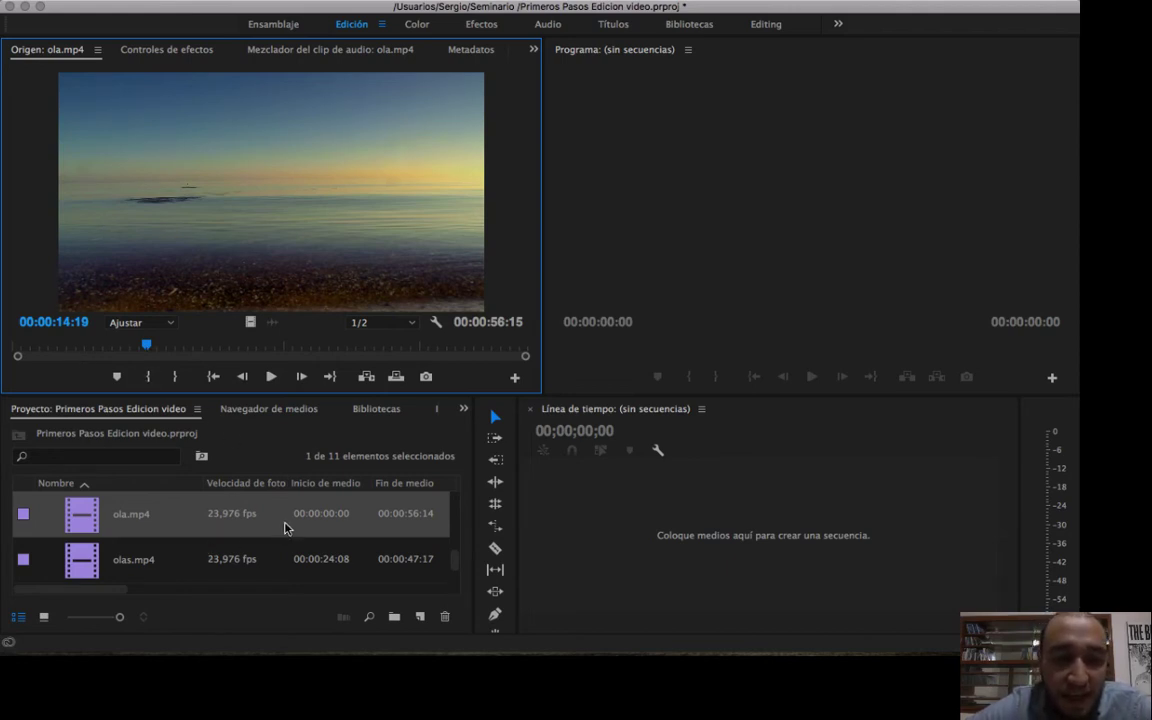
# Load fosforo.mp4 in the Source monitor and play its opening, pausing at 00:00:05:17 before resuming playback.
pyautogui.scroll(-1, 284, 528)
pyautogui.scroll(6, 285, 528)
pyautogui.scroll(-3, 285, 528)
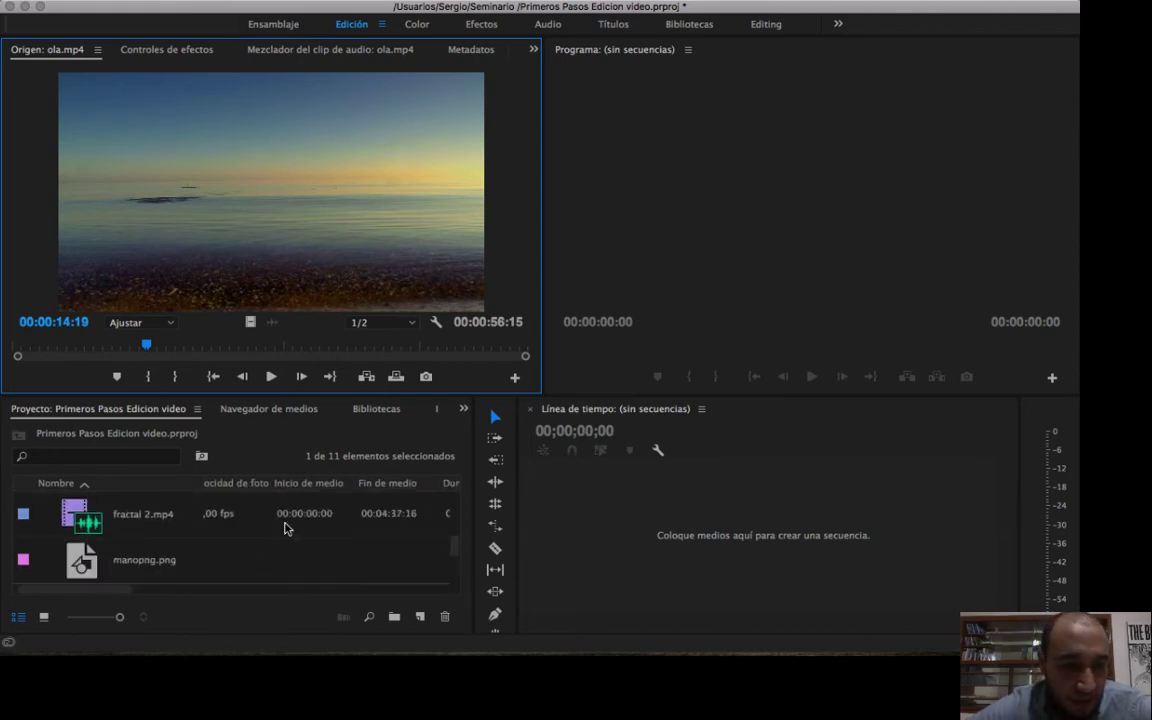
pyautogui.scroll(1, 285, 528)
pyautogui.doubleClick(146, 516)
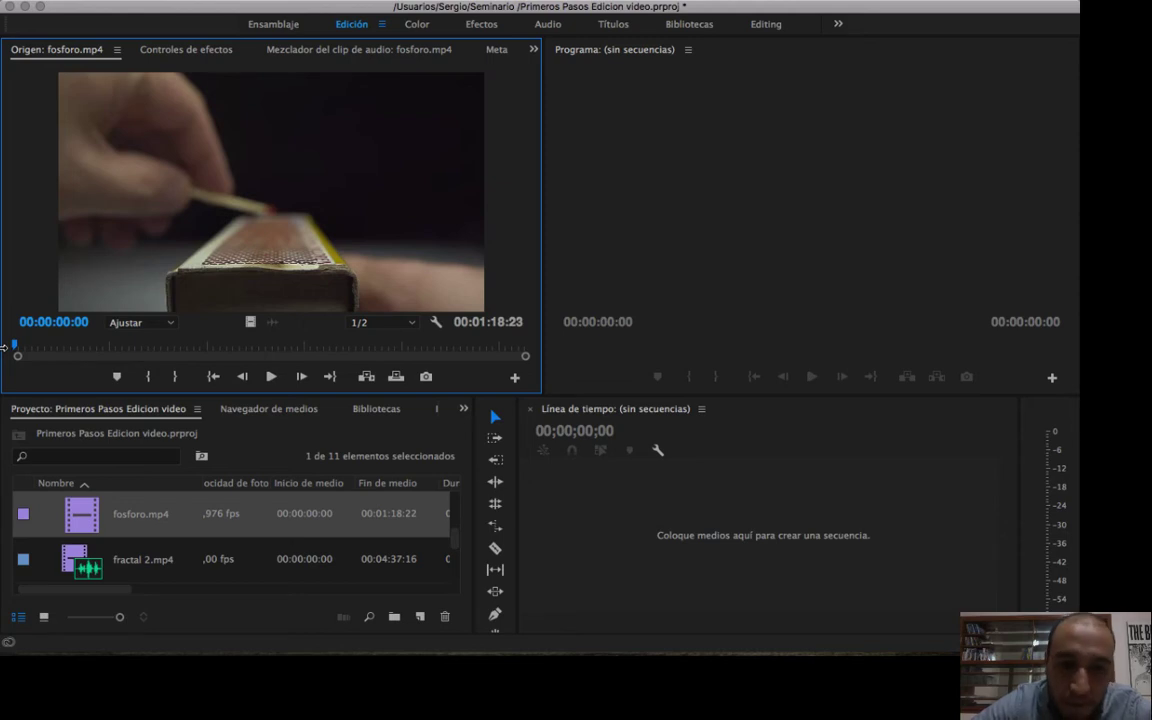
pyautogui.press('space')
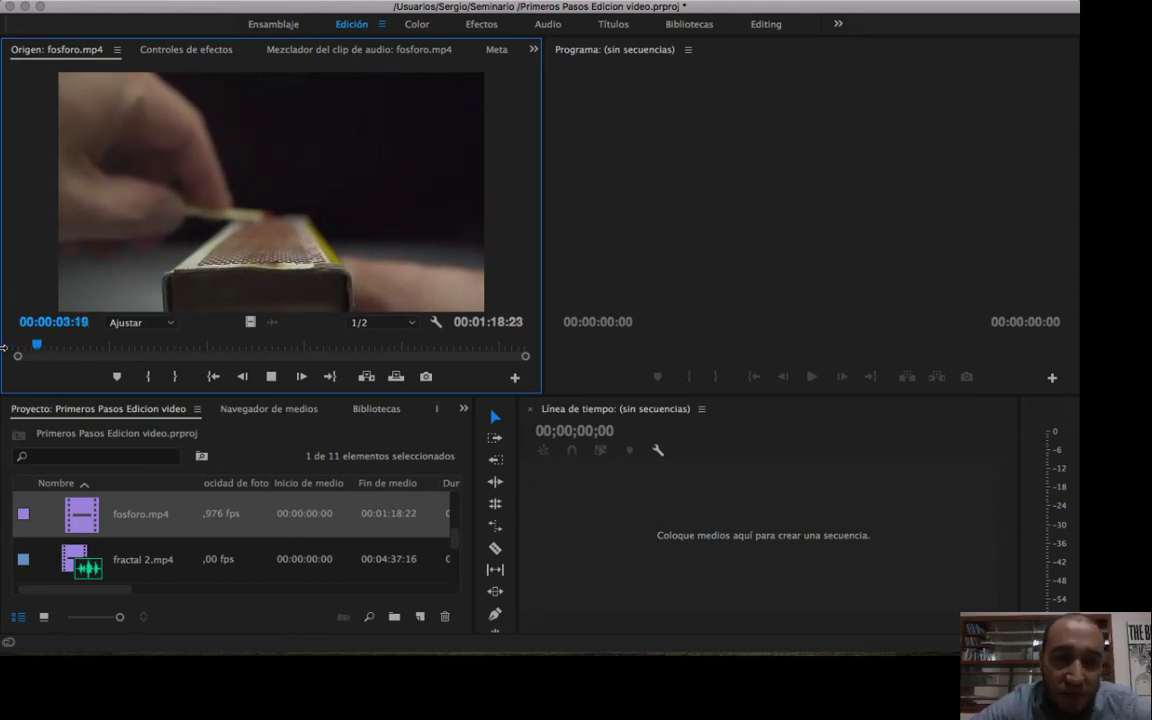
pyautogui.press('space')
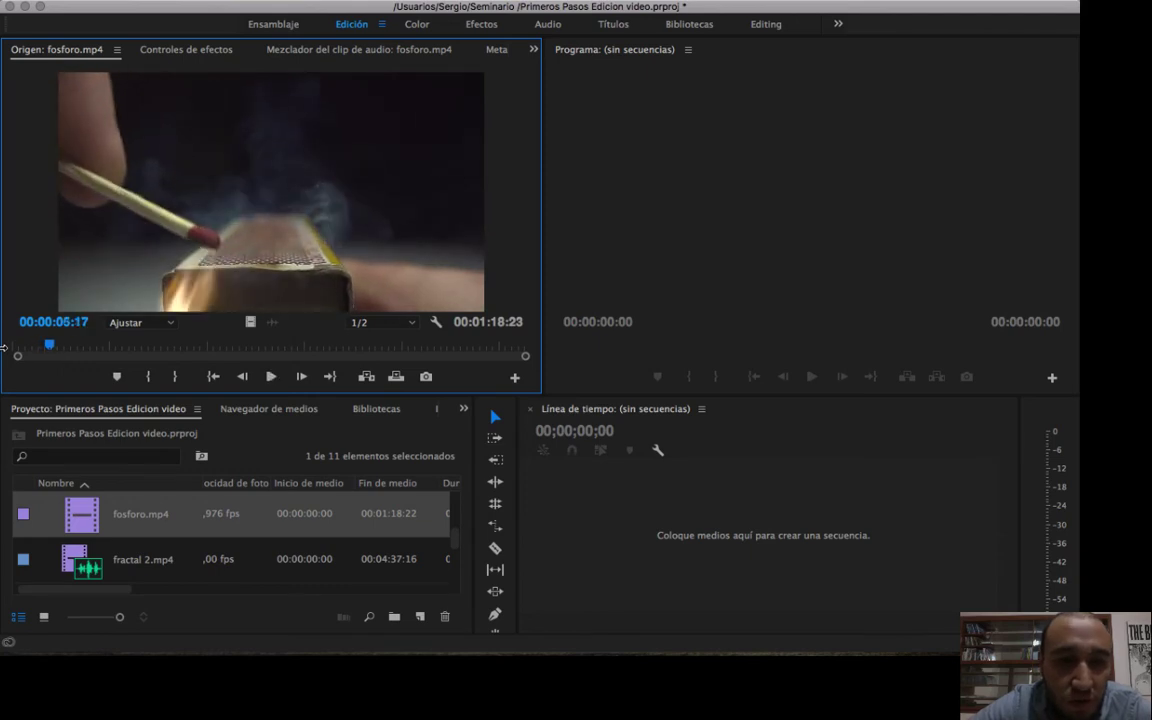
pyautogui.press('space')
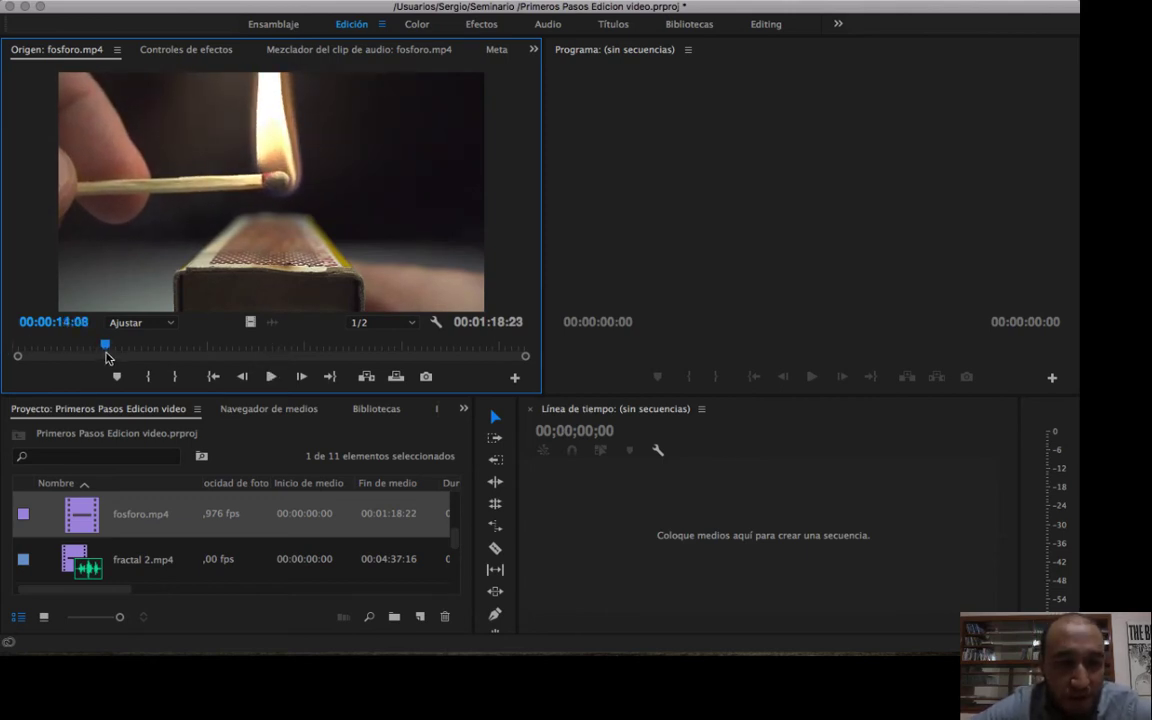
# Return fosforo.mp4 to its start, scrub ahead to 00:01:02:12, and go back to 00:00:38:12.
pyautogui.moveTo(107, 353); pyautogui.dragTo(3, 328)
pyautogui.press('space')
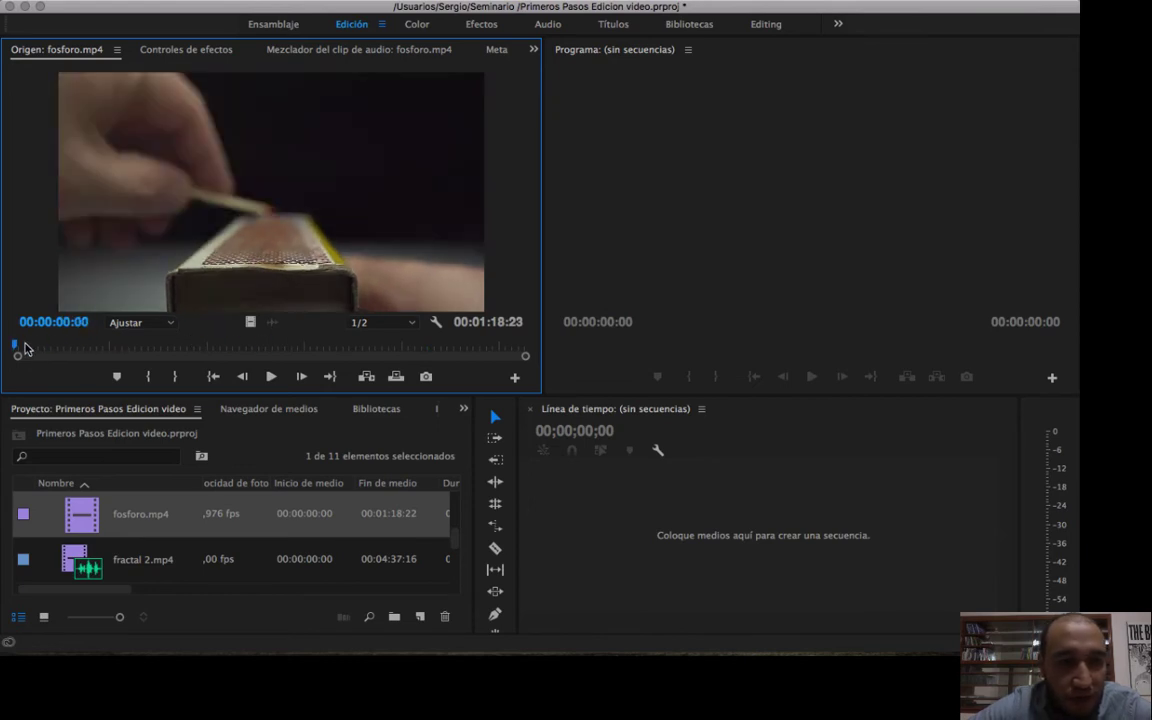
pyautogui.press('space')
pyautogui.press('space')
pyautogui.moveTo(20, 344); pyautogui.dragTo(416, 349)
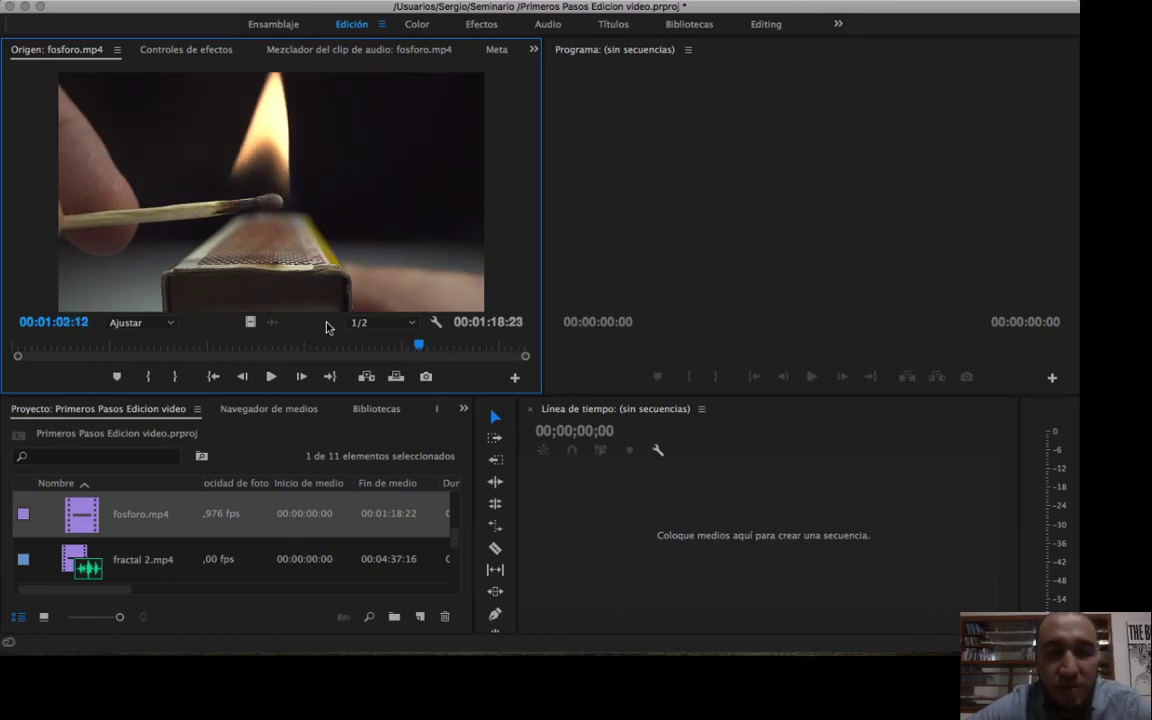
pyautogui.moveTo(418, 355); pyautogui.dragTo(260, 347)
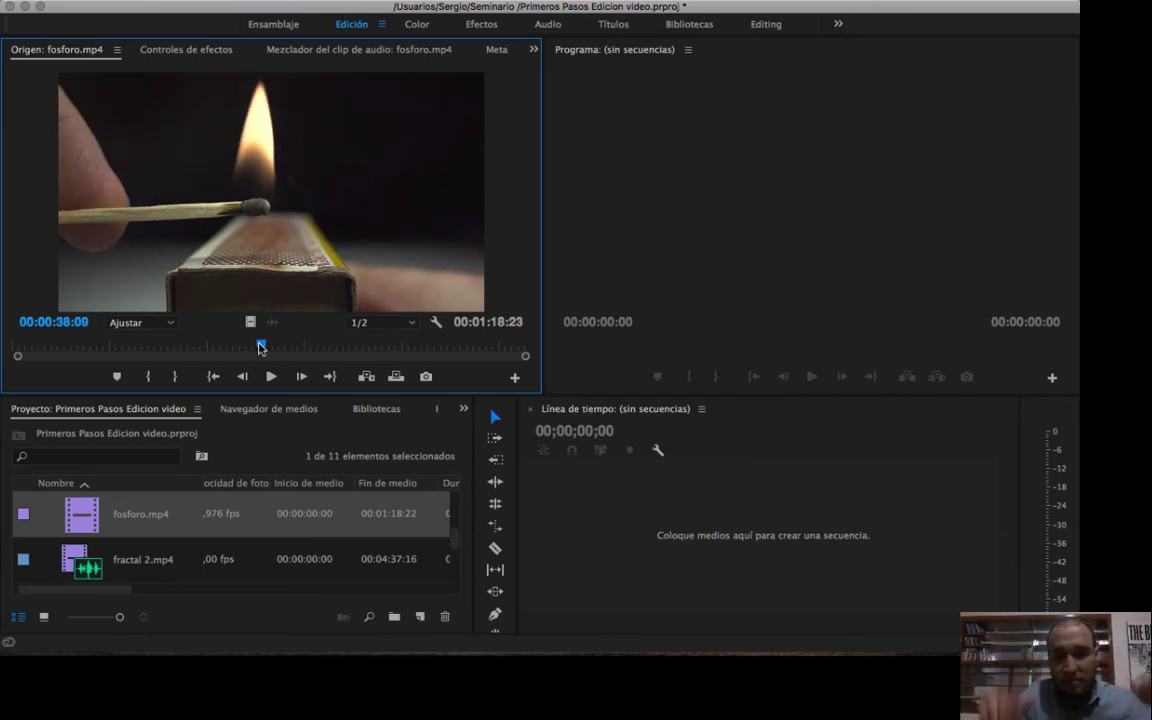
pyautogui.moveTo(260, 347); pyautogui.dragTo(259, 347)
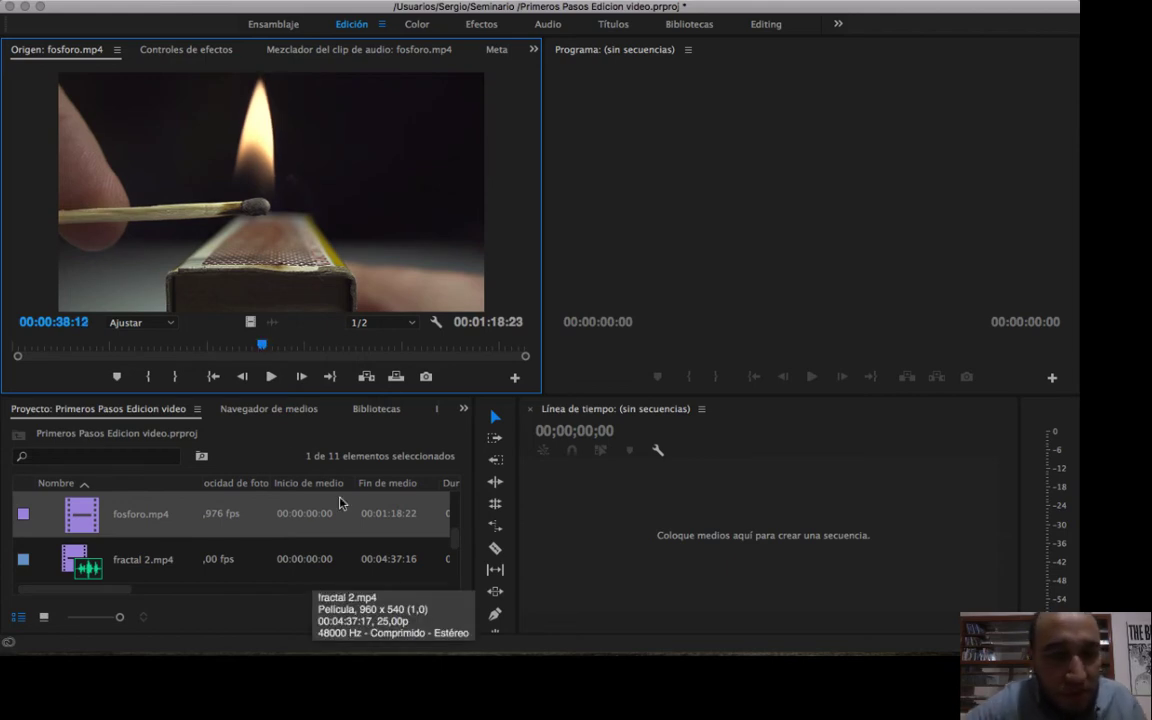
pyautogui.press('super+i')
pyautogui.scroll(-5, 746, 240)
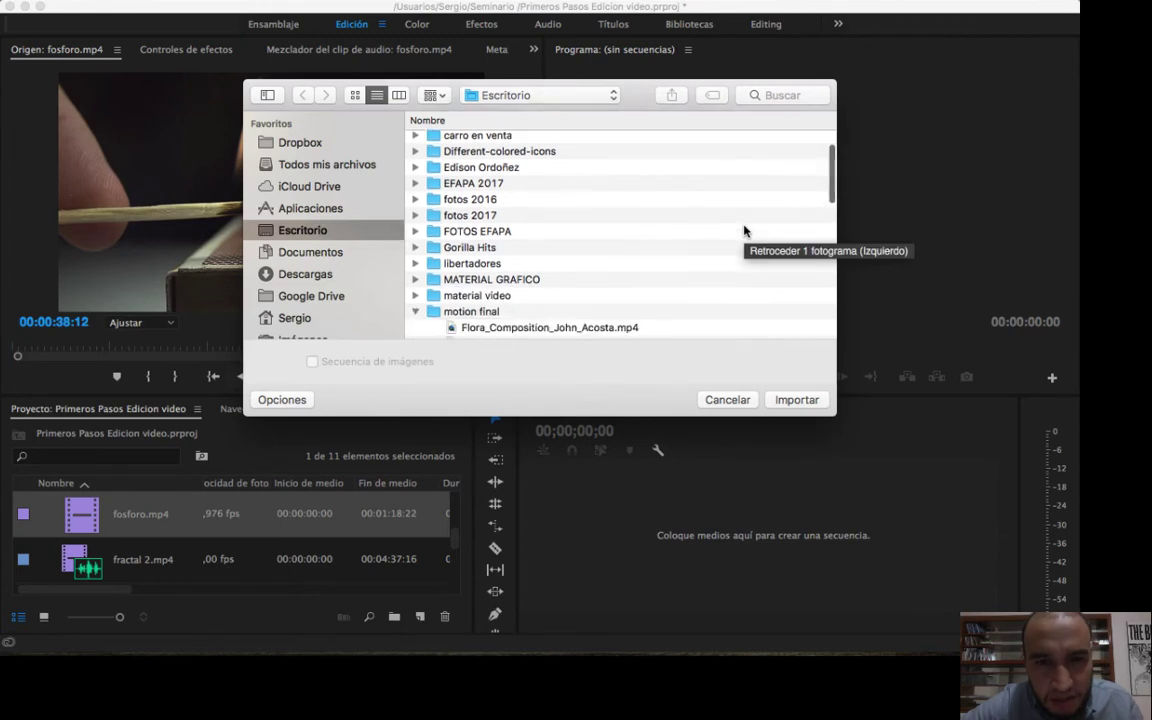
pyautogui.click(415, 199)
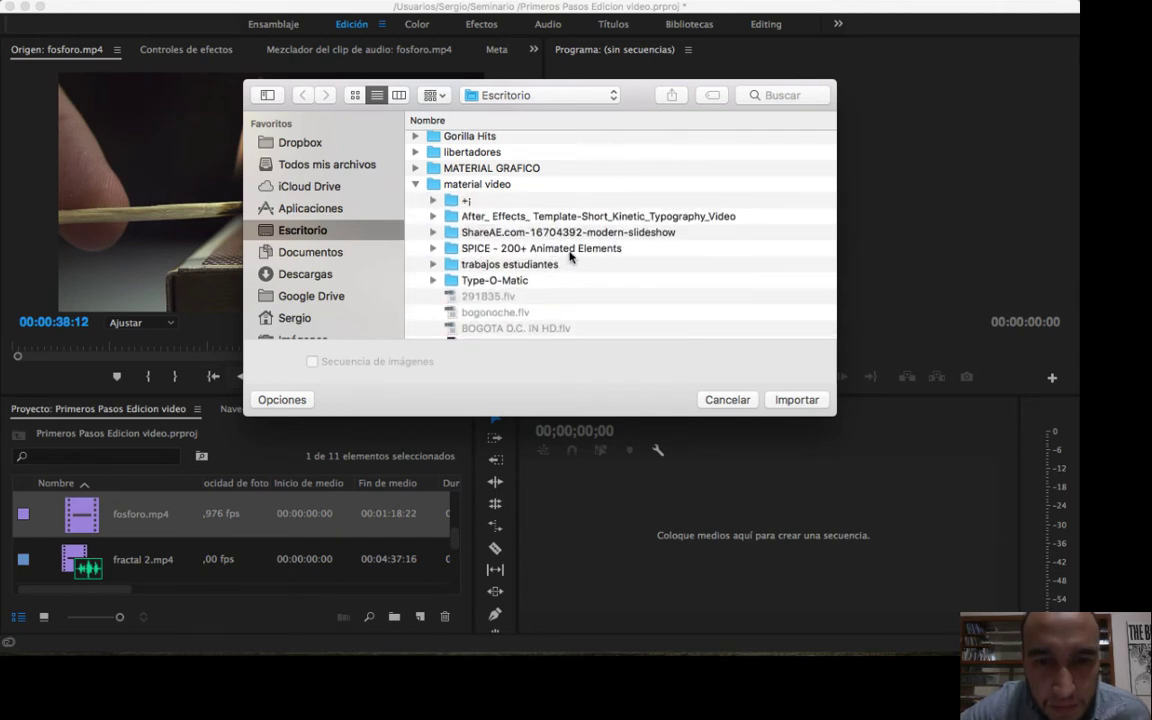
pyautogui.scroll(-5, 565, 257)
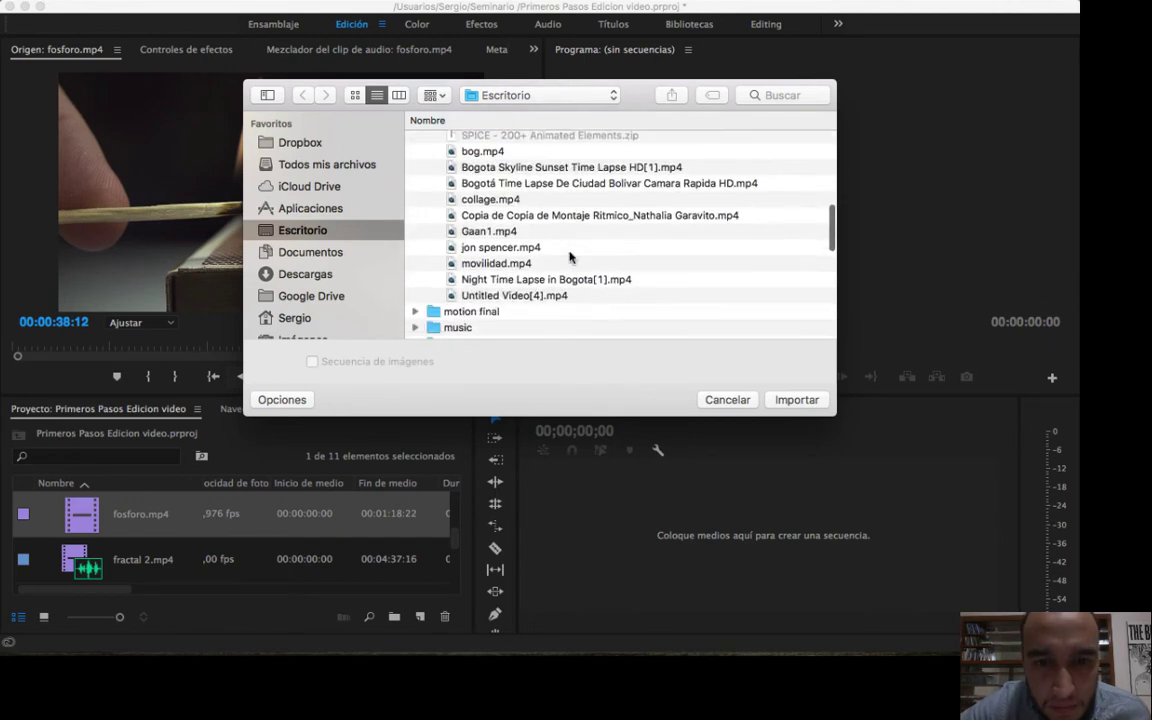
pyautogui.click(495, 248)
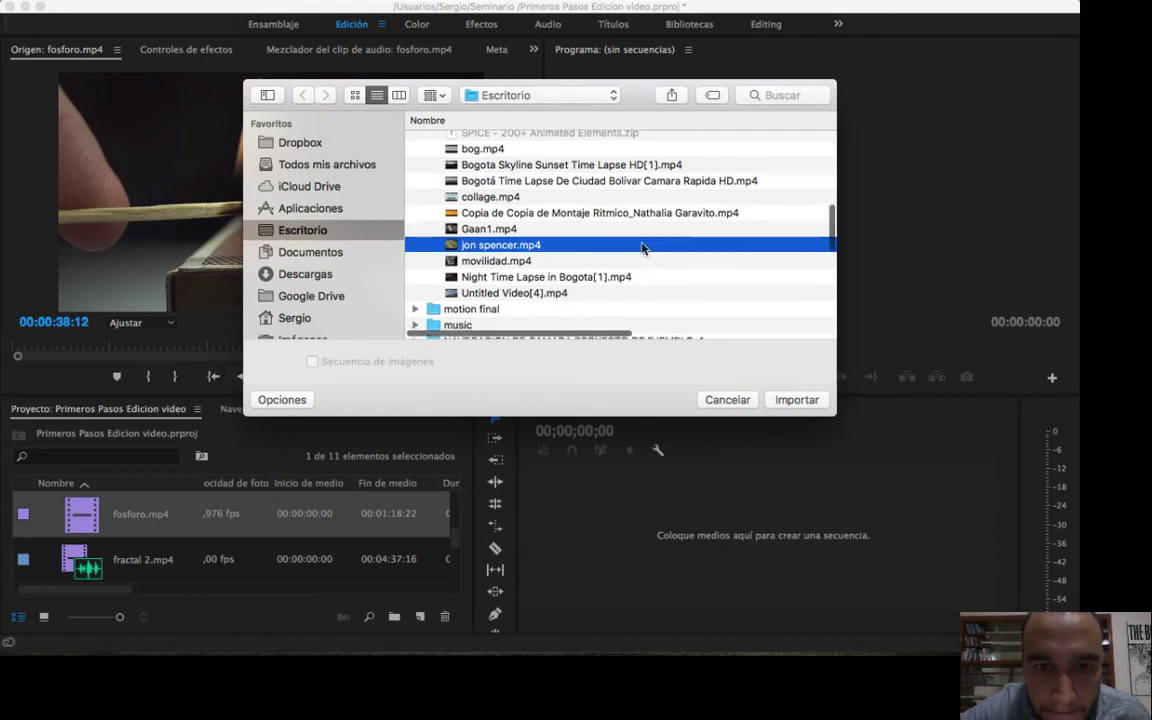
pyautogui.scroll(-3, 643, 249)
pyautogui.click(786, 401)
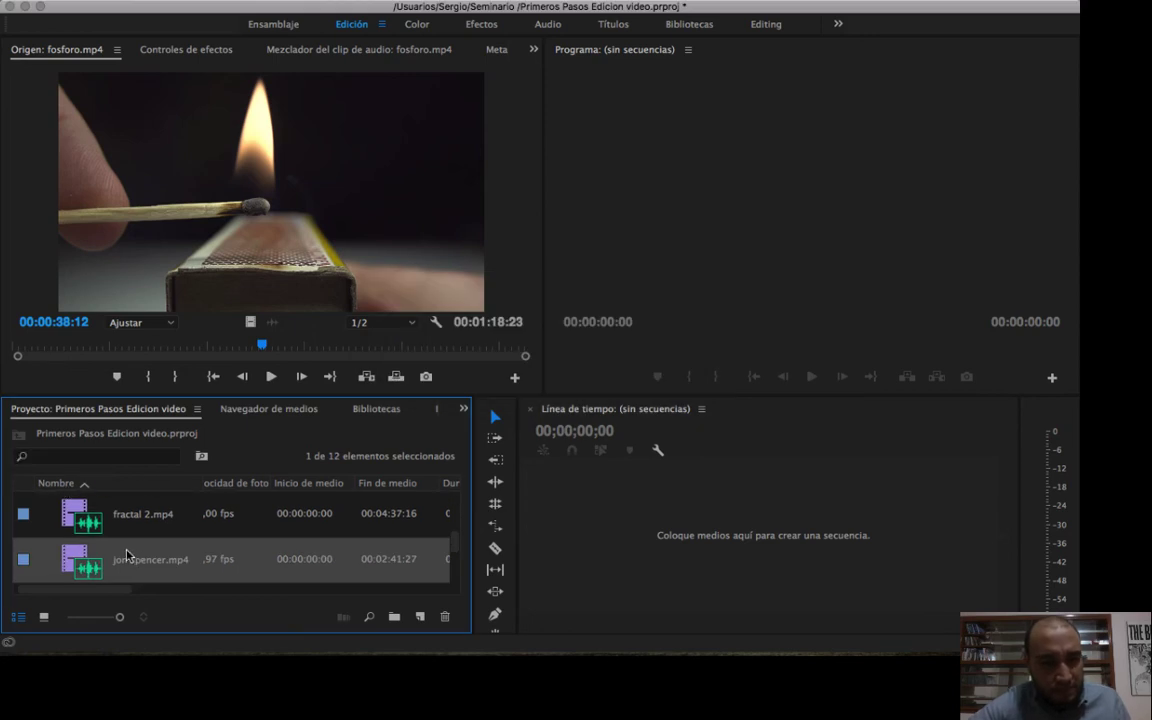
pyautogui.doubleClick(70, 560)
pyautogui.moveTo(57, 350); pyautogui.dragTo(85, 346)
pyautogui.press('Right')
pyautogui.press('Right')
pyautogui.press('Right')
pyautogui.press('Right')
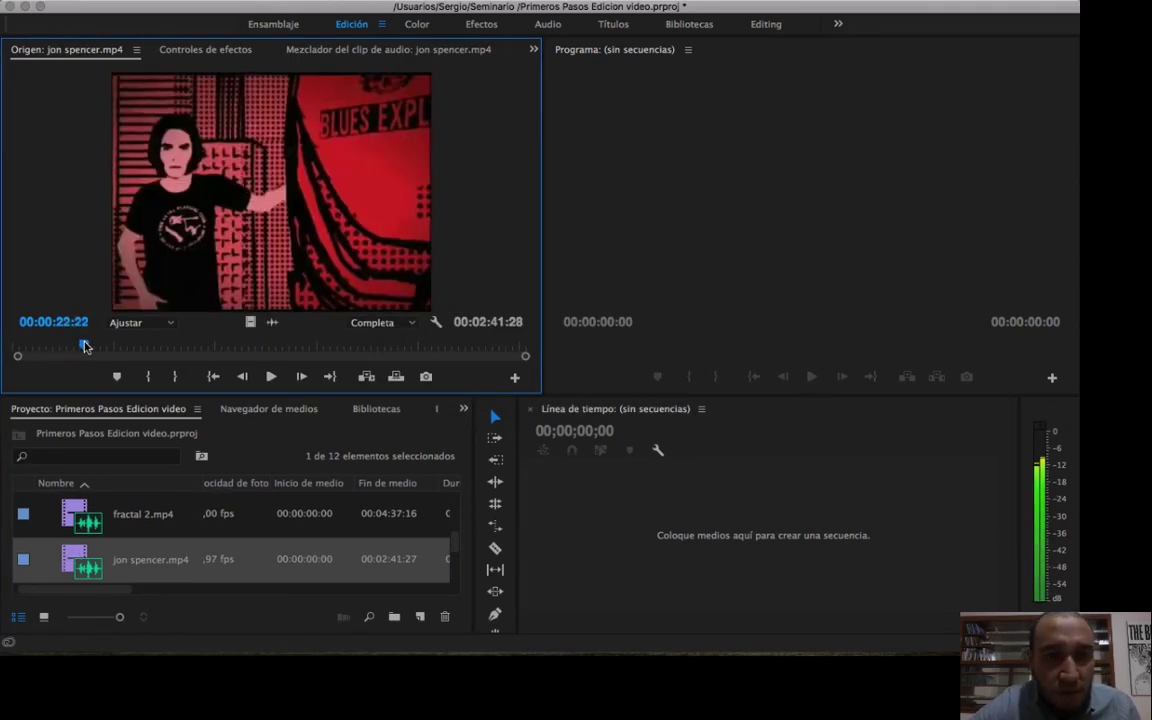
pyautogui.press('Left')
pyautogui.press('Left')
pyautogui.press('Left')
pyautogui.press('Left')
pyautogui.press('Left')
pyautogui.press('Left')
pyautogui.press('Left')
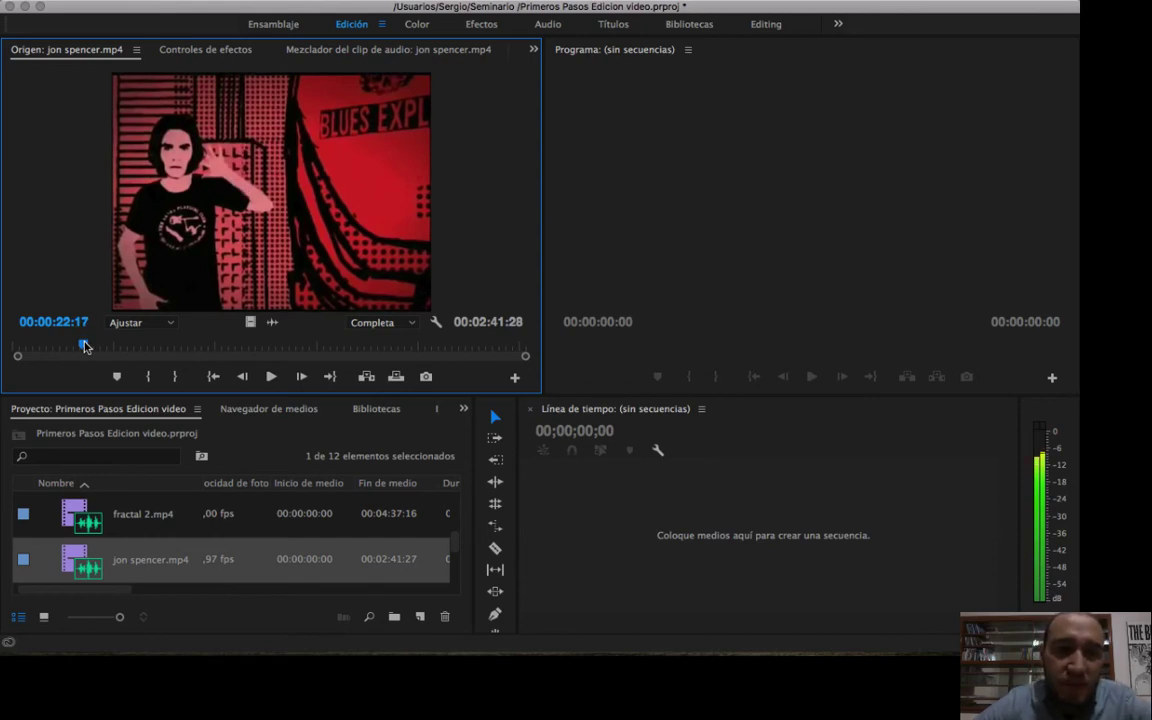
pyautogui.press('Right')
pyautogui.press('Right')
pyautogui.press('Right')
pyautogui.press('Right')
pyautogui.press('Right')
pyautogui.press('Right')
pyautogui.press('Right')
pyautogui.press('Right')
pyautogui.press('Right')
pyautogui.press('Right')
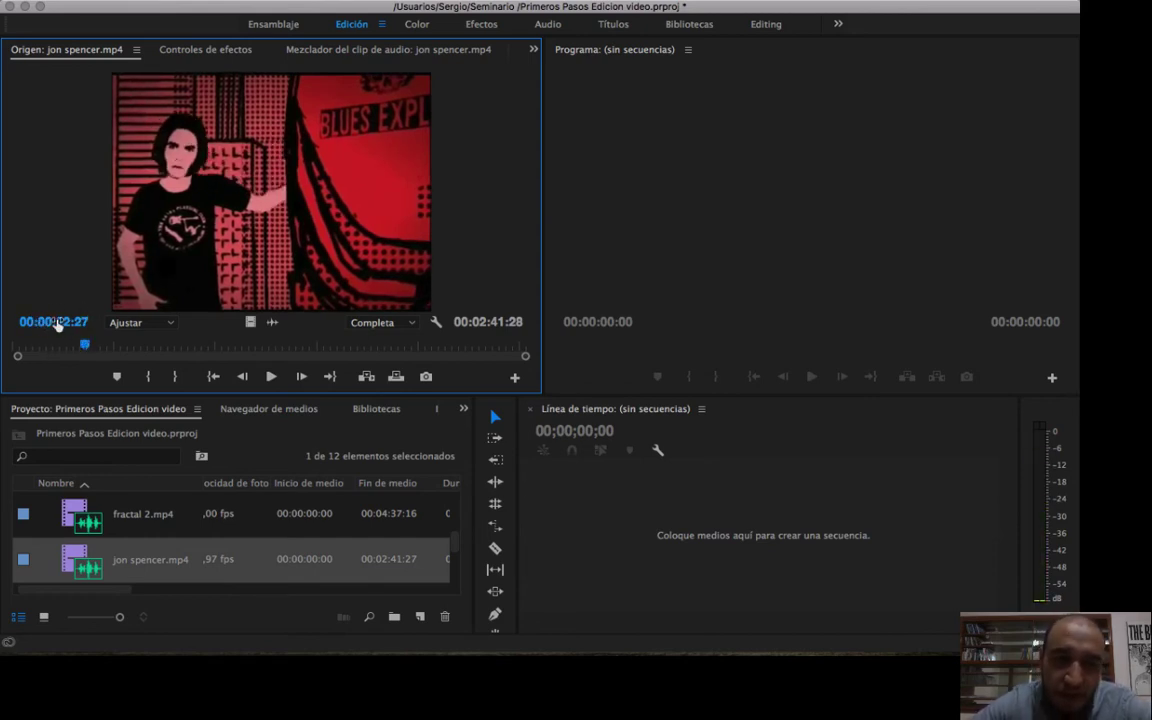
pyautogui.press('Right')
pyautogui.press('Right')
pyautogui.press('Right')
pyautogui.press('Right')
pyautogui.press('Right')
pyautogui.press('Right')
pyautogui.press('Right')
pyautogui.press('Right')
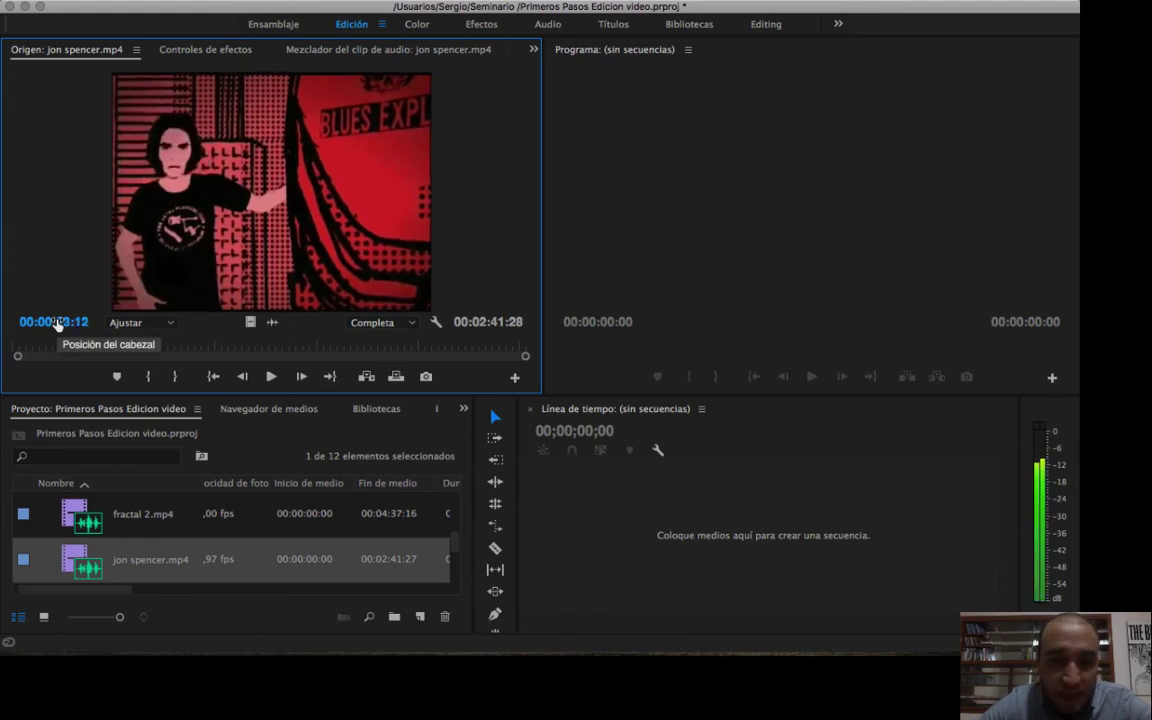
pyautogui.press('Right')
pyautogui.press('Right')
pyautogui.press('Right')
pyautogui.press('Right')
pyautogui.press('Right')
pyautogui.press('Right')
pyautogui.press('Right')
pyautogui.press('Right')
pyautogui.press('Right')
pyautogui.press('Right')
pyautogui.press('Right')
pyautogui.press('Right')
pyautogui.press('Right')
pyautogui.press('Right')
pyautogui.press('Right')
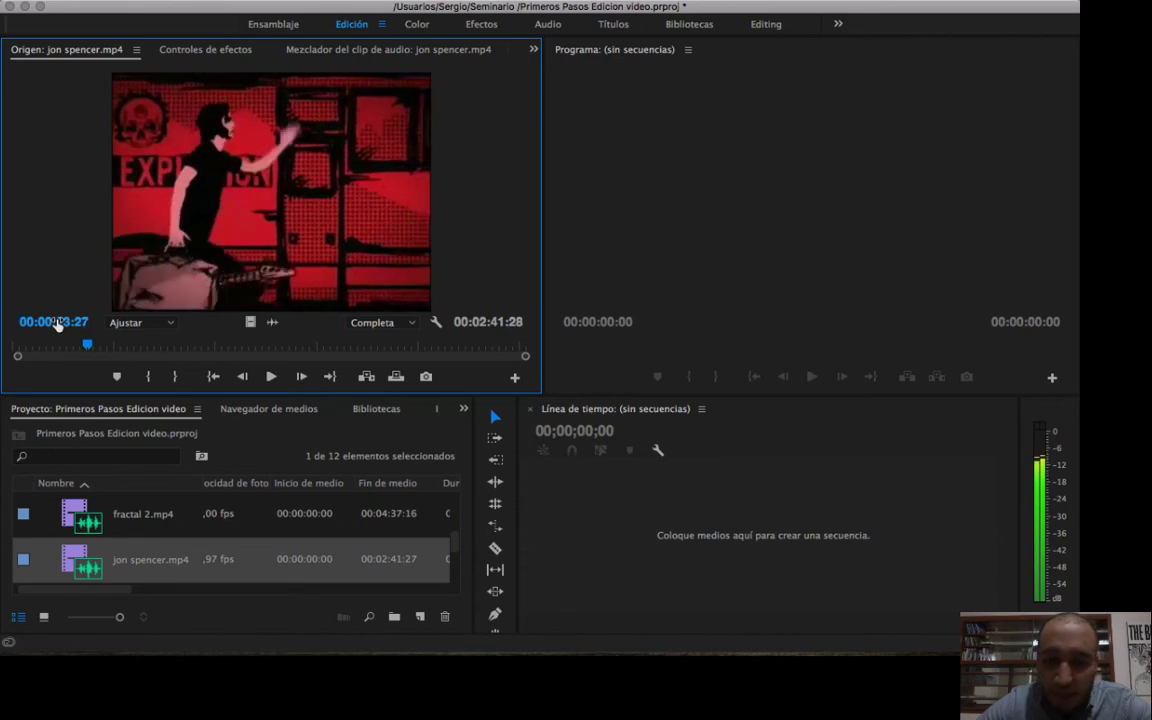
# Locate the exact shot change in jon spencer.mp4 by stepping between single frames, stopping at 00:00:23:15.
pyautogui.press('Left')
pyautogui.press('Left')
pyautogui.press('Left')
pyautogui.press('Left')
pyautogui.press('Left')
pyautogui.press('Left')
pyautogui.press('Left')
pyautogui.press('Left')
pyautogui.press('Left')
pyautogui.press('Left')
pyautogui.press('Left')
pyautogui.press('Left')
pyautogui.press('Left')
pyautogui.press('Left')
pyautogui.press('Left')
pyautogui.press('Left')
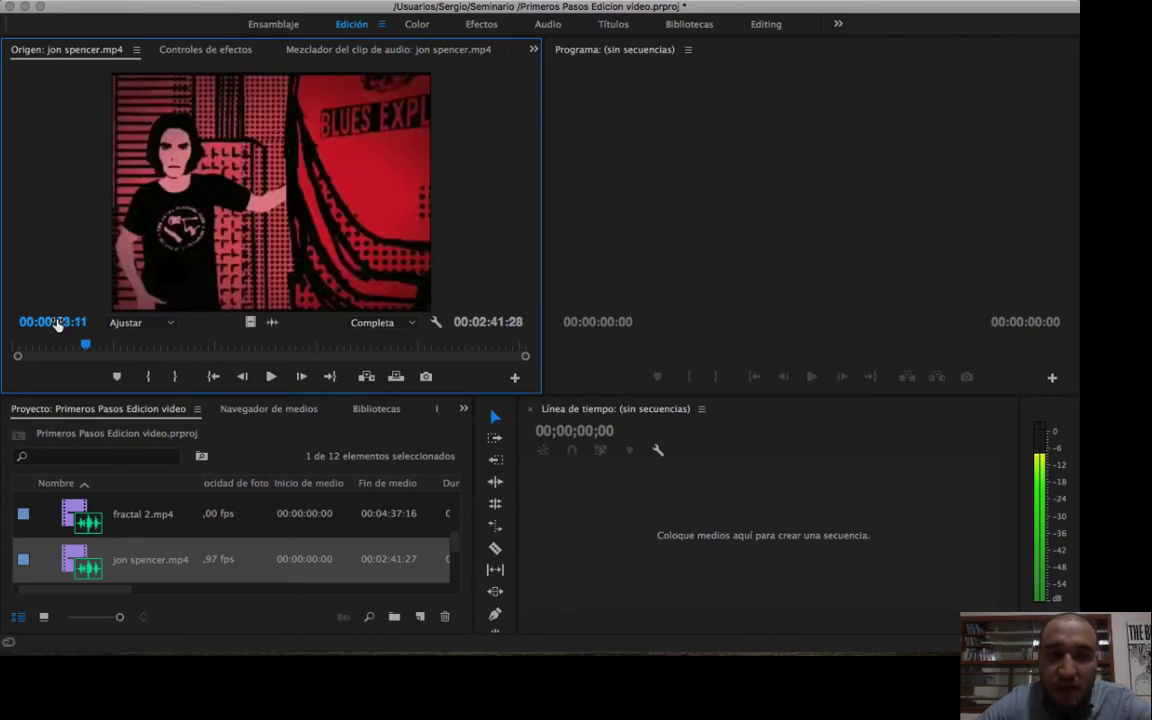
pyautogui.press('Right')
pyautogui.press('Right')
pyautogui.press('Right')
pyautogui.press('Left')
pyautogui.press('Left')
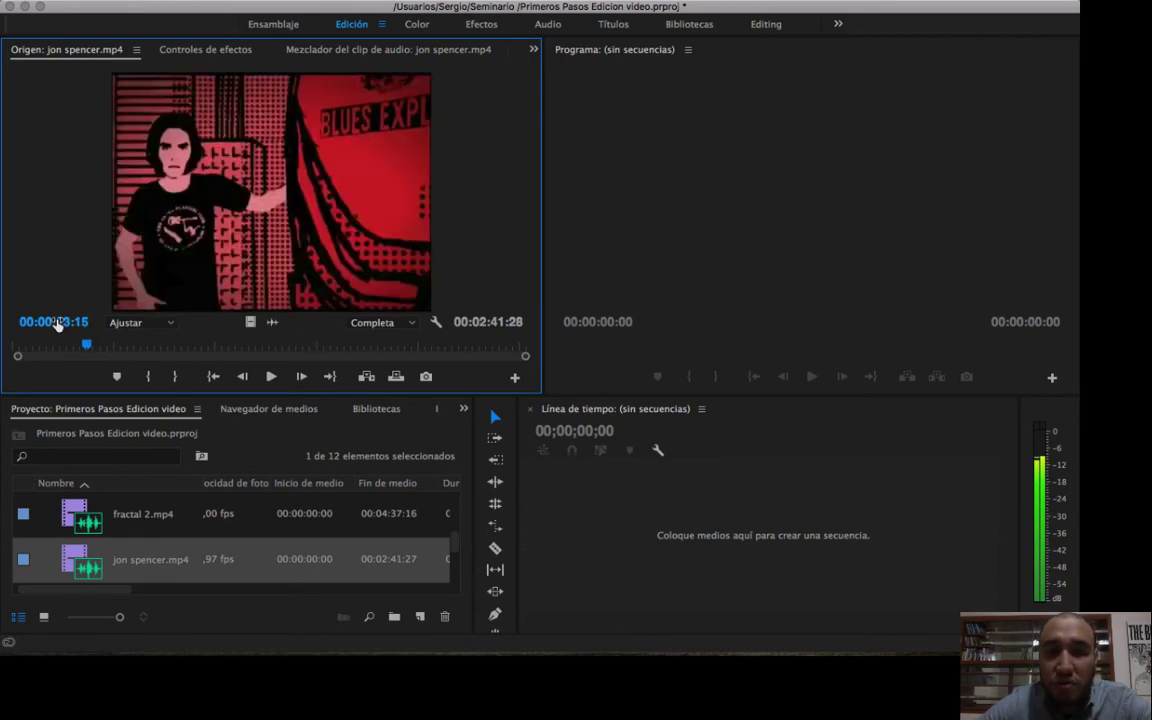
pyautogui.press('Right')
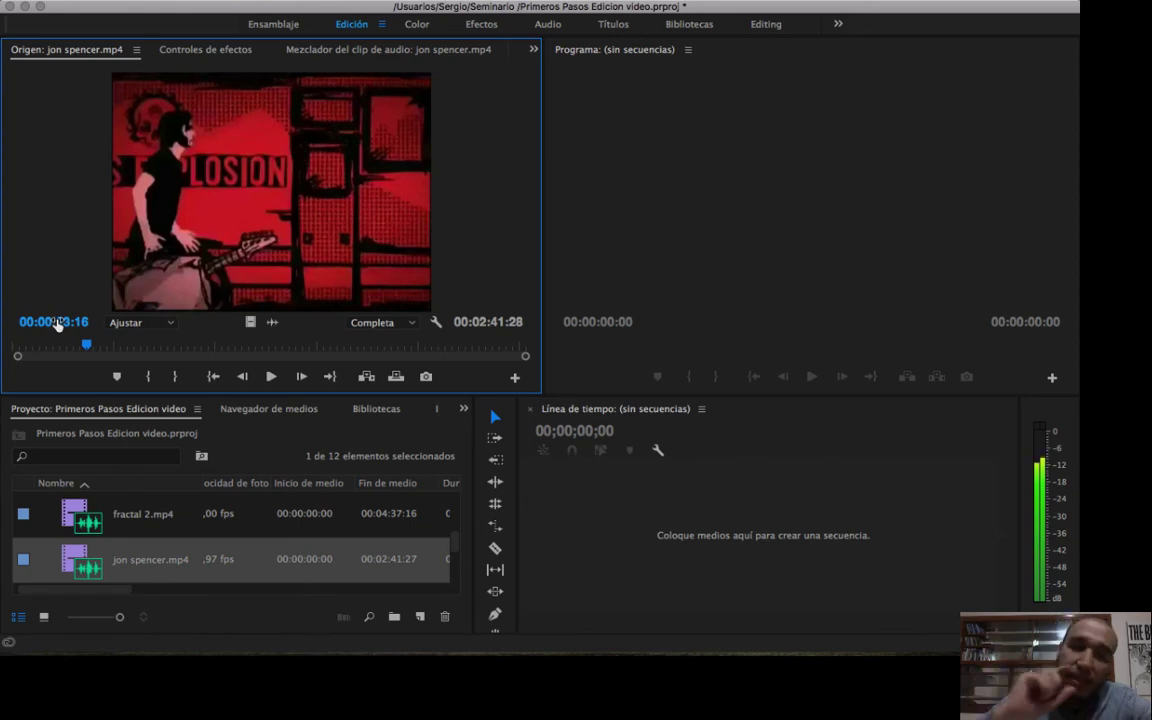
pyautogui.press('Left')
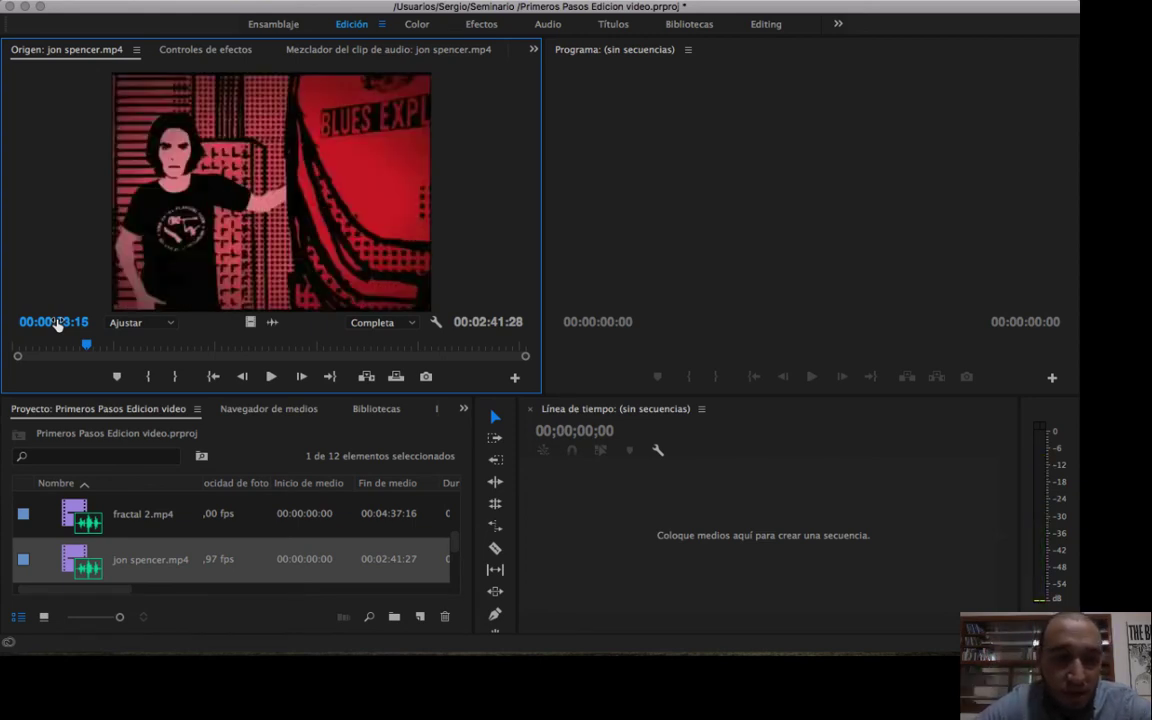
# Preview jon spencer.mp4 from the shot change at 00:00:23:16 onward, stepping back and forth by frames and scrubbing up to 00:00:25:00.
pyautogui.press('Right')
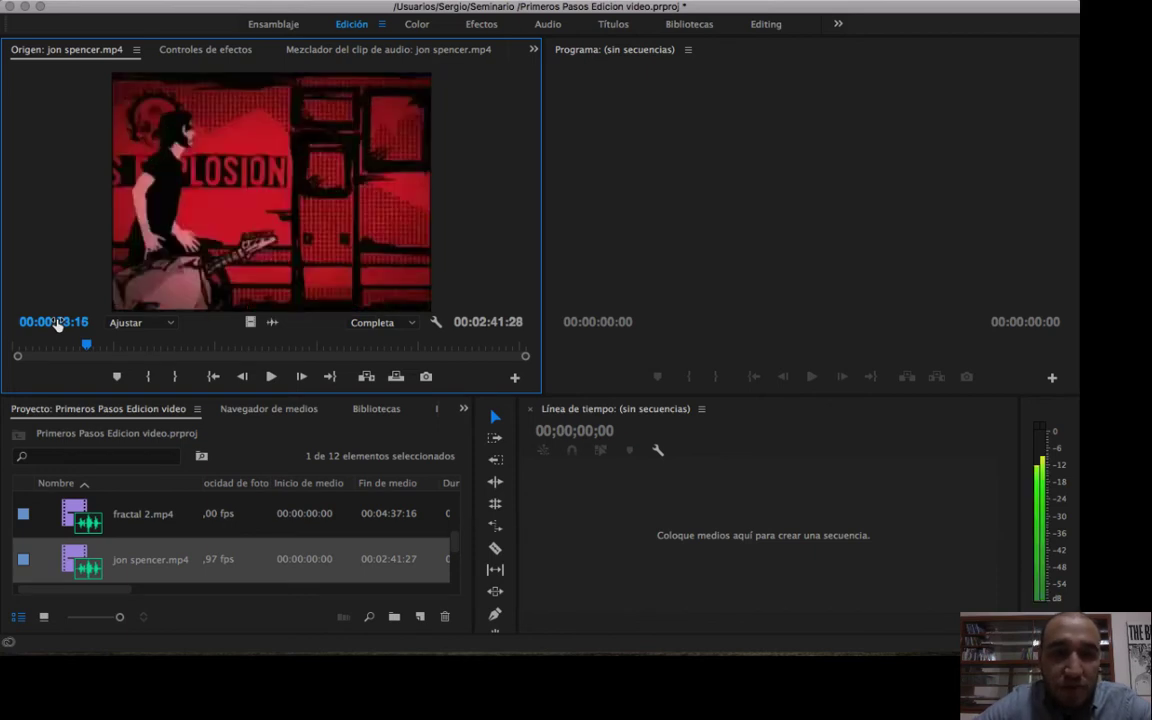
pyautogui.press('space')
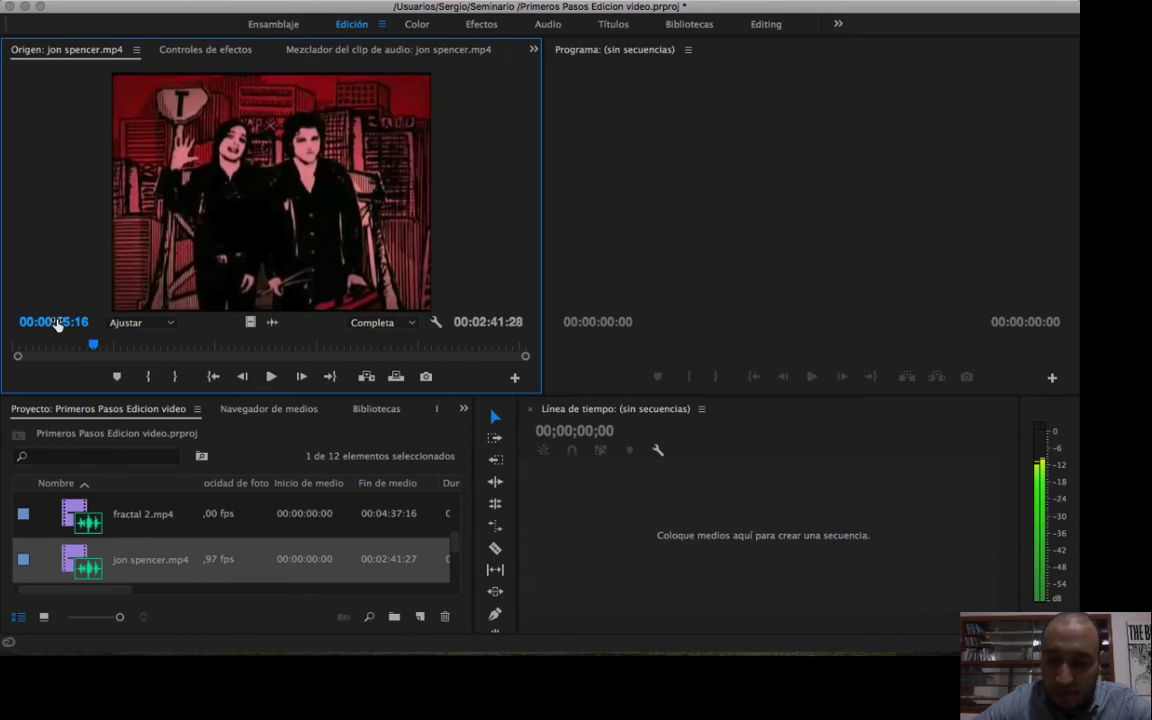
pyautogui.hotkey('shift', 'Left')
pyautogui.hotkey('shift', 'Left')
pyautogui.hotkey('shift', 'Left')
pyautogui.hotkey('shift', 'Left')
pyautogui.hotkey('shift', 'Right')
pyautogui.hotkey('shift', 'Left')
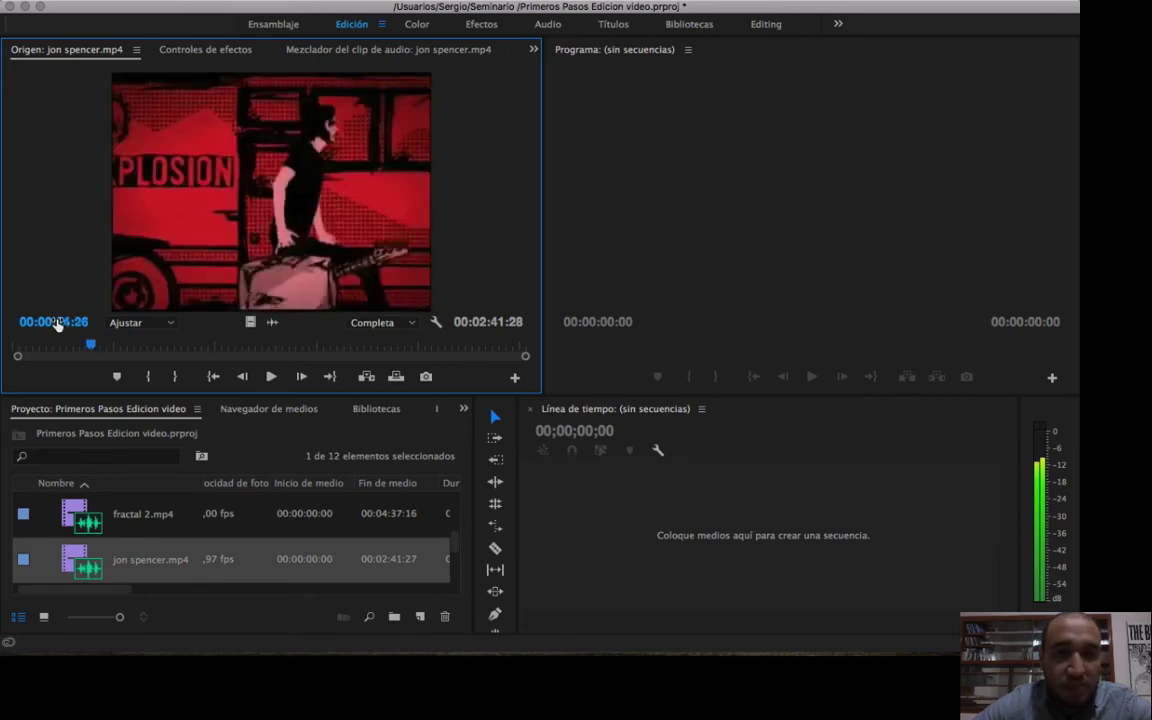
pyautogui.press('Left')
pyautogui.press('Left')
pyautogui.press('Left')
pyautogui.press('Left')
pyautogui.press('Left')
pyautogui.press('Left')
pyautogui.press('Left')
pyautogui.press('Left')
pyautogui.press('Left')
pyautogui.press('Left')
pyautogui.press('Left')
pyautogui.press('Left')
pyautogui.press('Left')
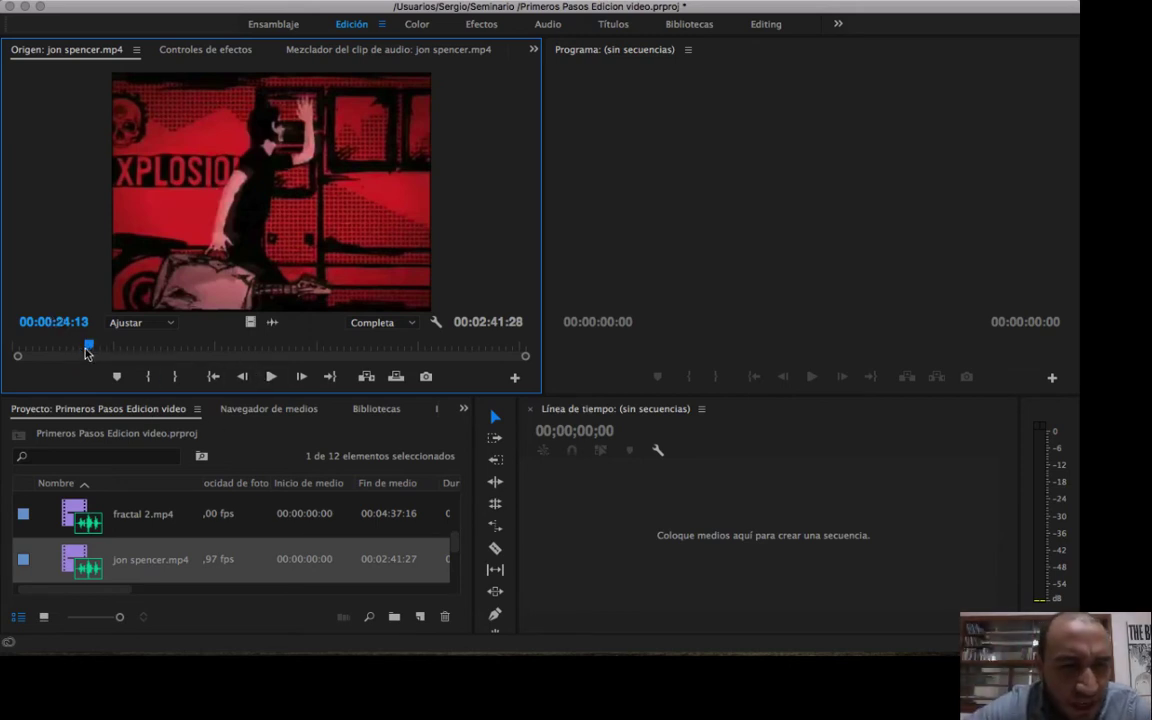
pyautogui.moveTo(88, 350); pyautogui.dragTo(91, 348)
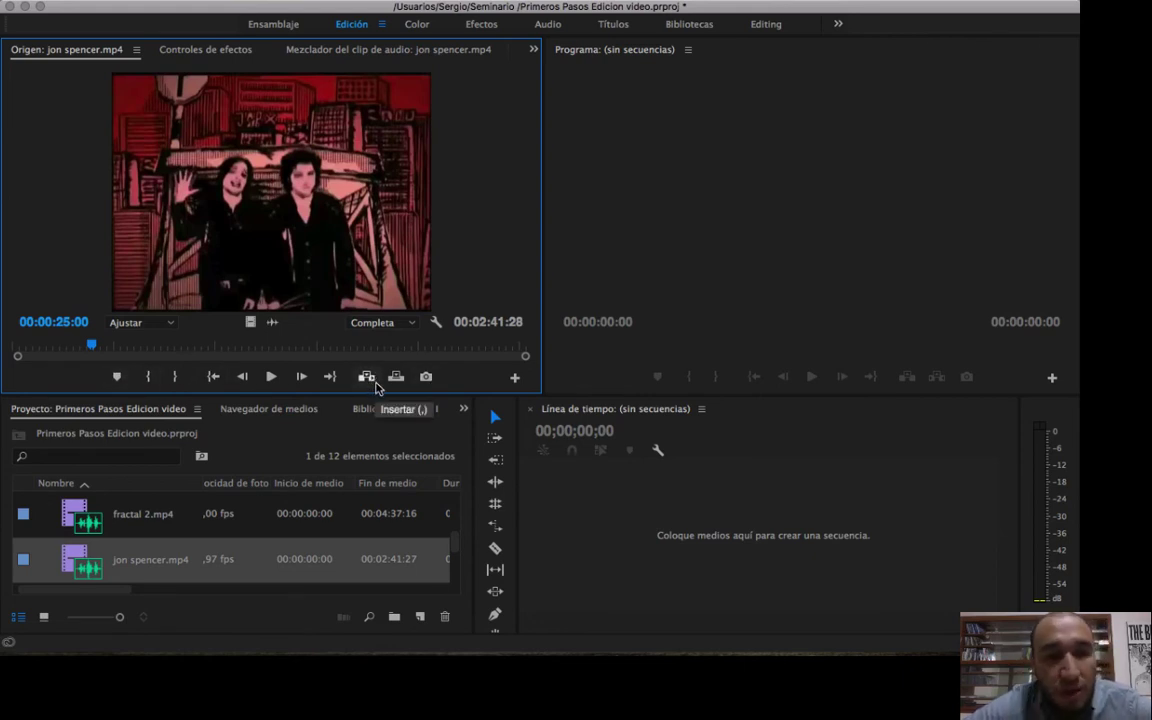
# Return to the first frame of the red bus shot and mark the clip's In point at 00:00:23:16.
pyautogui.moveTo(92, 347)
pyautogui.mouseDown()
pyautogui.moveTo(115, 344)
pyautogui.moveTo(97, 353)
pyautogui.mouseUp()
pyautogui.press('Left')
pyautogui.press('Left')
pyautogui.press('Left')
pyautogui.press('Left')
pyautogui.press('Left')
pyautogui.press('Left')
pyautogui.press('Left')
pyautogui.press('Left')
pyautogui.press('Left')
pyautogui.press('Left')
pyautogui.press('Left')
pyautogui.press('Left')
pyautogui.press('Left')
pyautogui.press('Left')
pyautogui.press('Left')
pyautogui.press('Left')
pyautogui.press('Left')
pyautogui.press('Left')
pyautogui.press('Left')
pyautogui.press('Left')
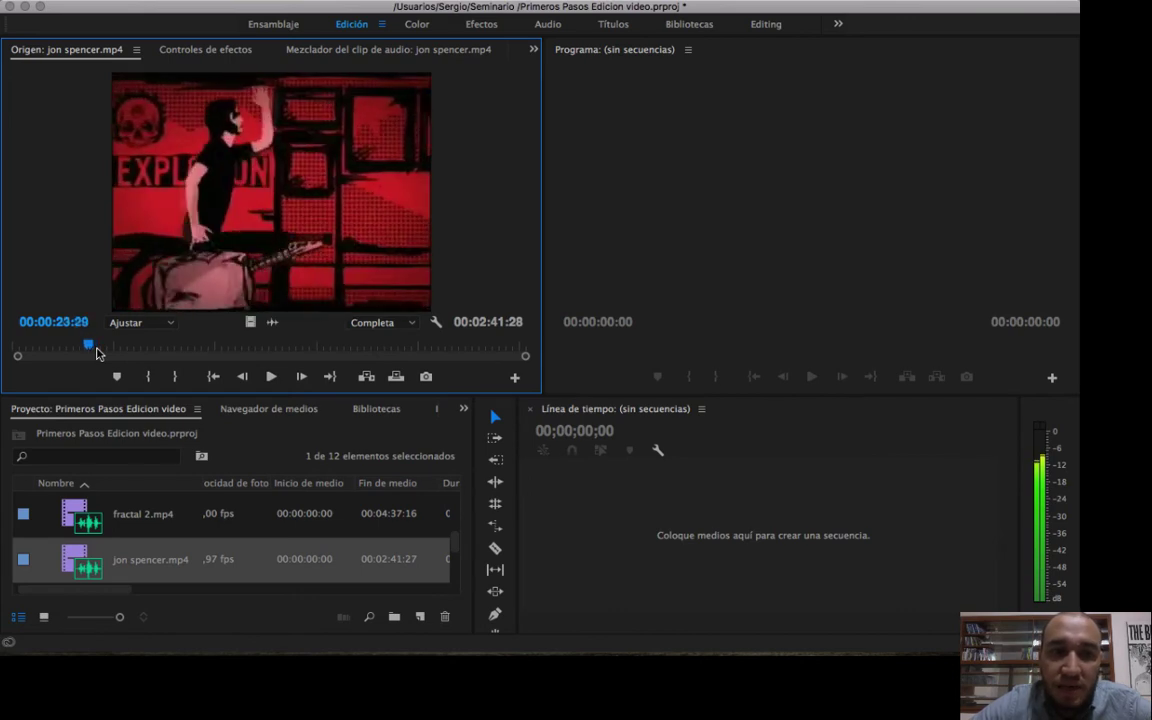
pyautogui.press('Left')
pyautogui.press('Left')
pyautogui.press('Left')
pyautogui.press('Left')
pyautogui.press('Left')
pyautogui.press('Left')
pyautogui.press('Left')
pyautogui.press('Left')
pyautogui.press('Left')
pyautogui.press('Left')
pyautogui.press('Left')
pyautogui.press('Left')
pyautogui.press('Left')
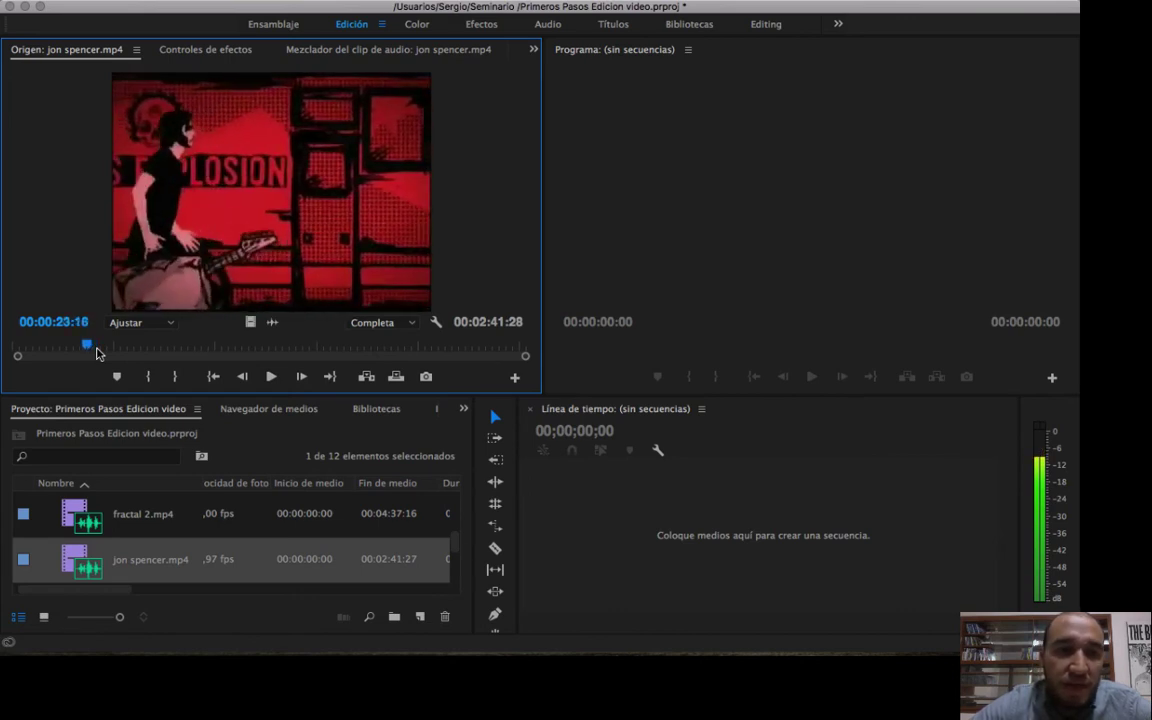
pyautogui.press('Right')
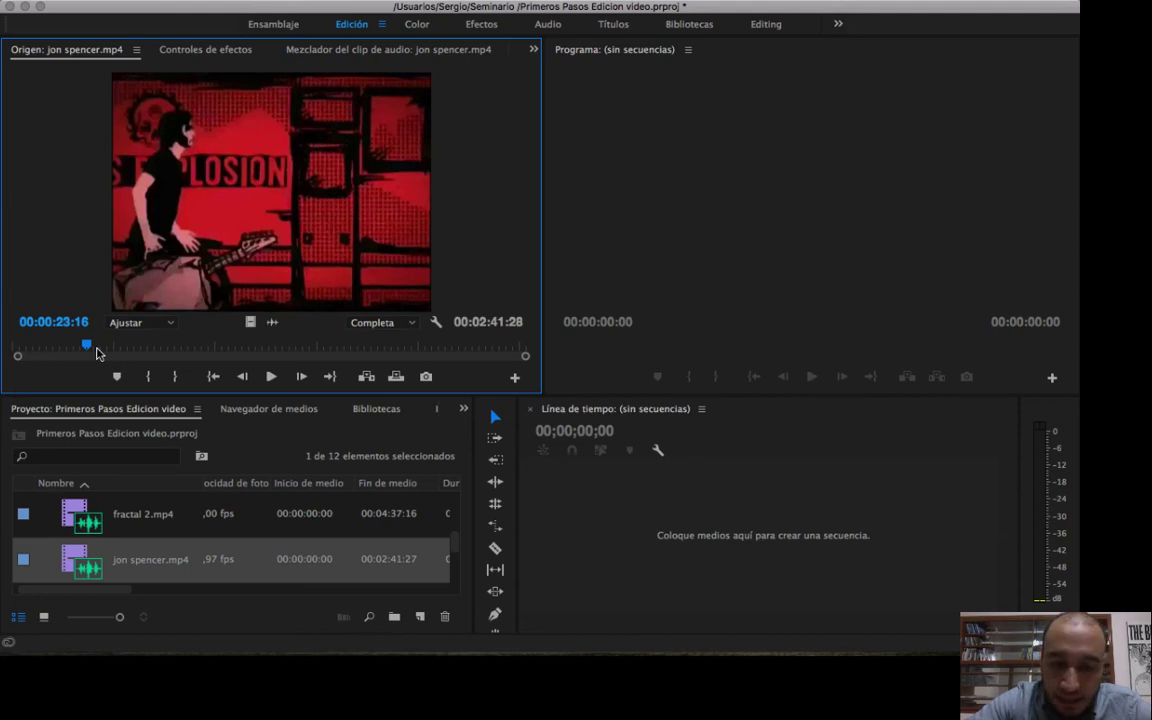
pyautogui.press('i')
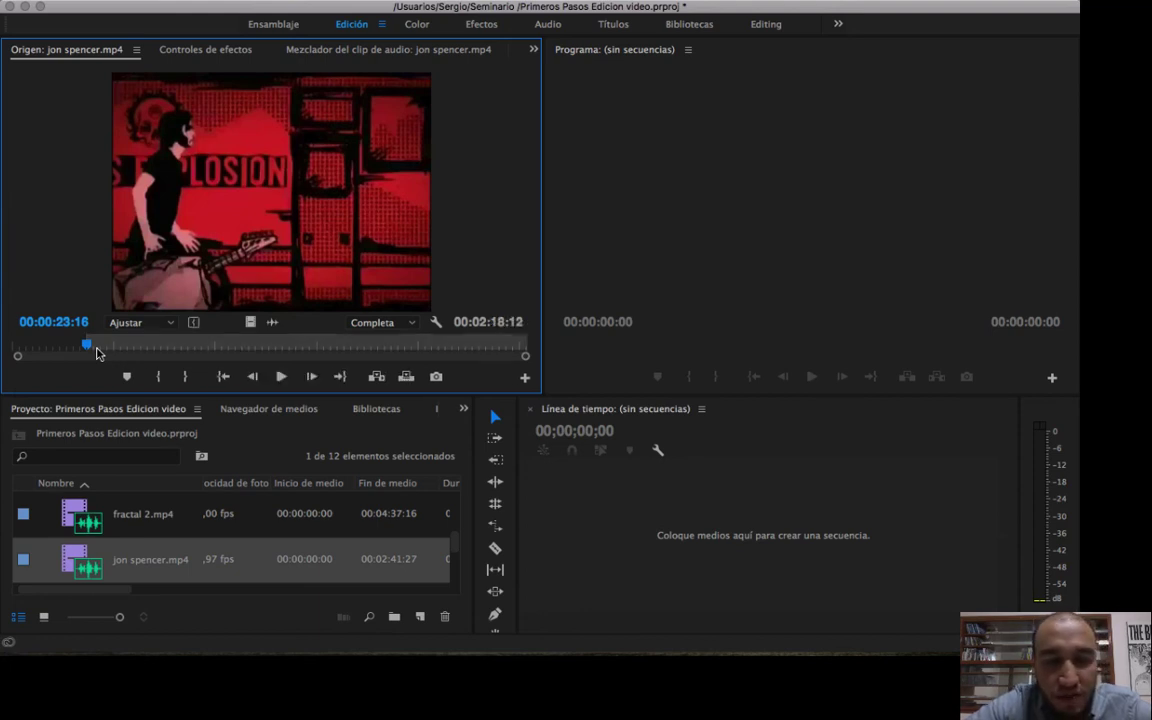
pyautogui.moveTo(88, 349); pyautogui.dragTo(70, 348)
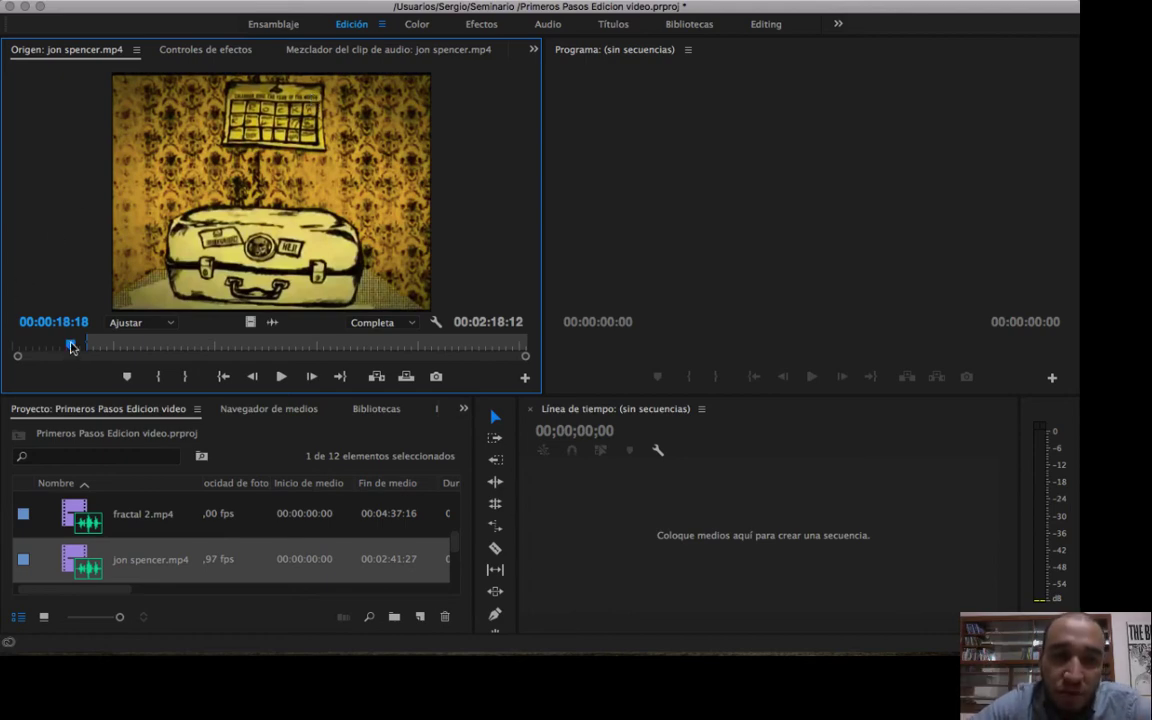
pyautogui.moveTo(74, 346); pyautogui.dragTo(111, 348)
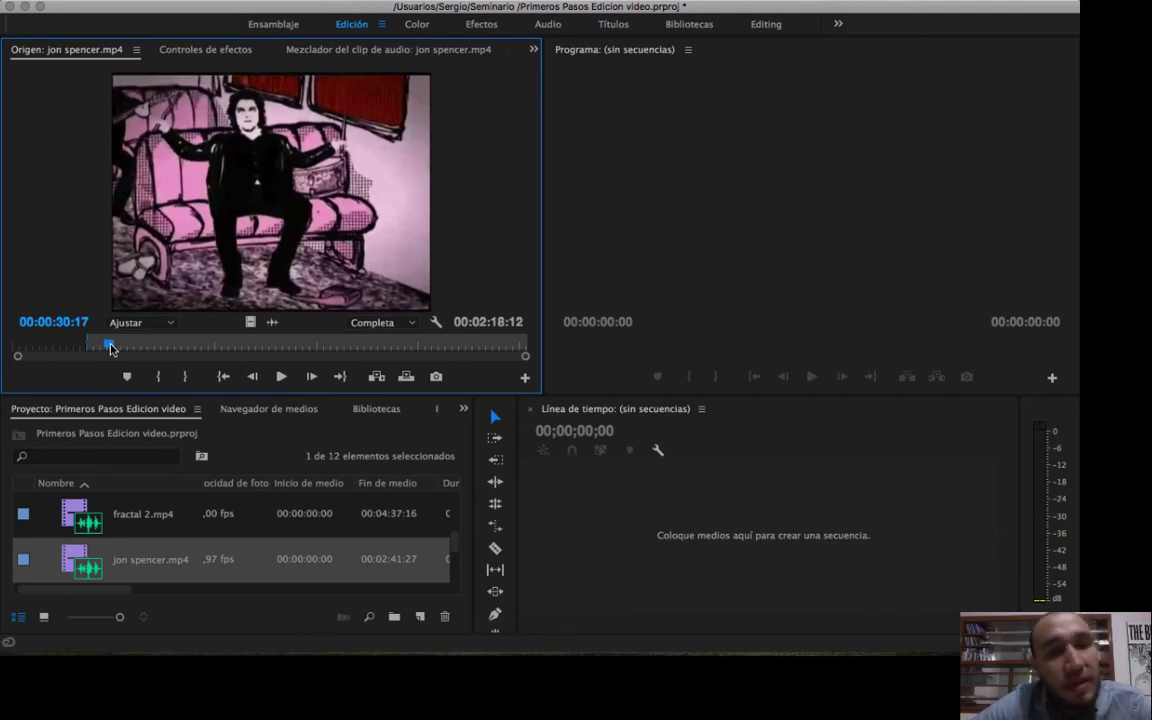
pyautogui.press('Right')
pyautogui.press('Right')
pyautogui.press('Right')
pyautogui.press('Right')
pyautogui.press('Right')
pyautogui.press('Right')
pyautogui.press('Right')
pyautogui.press('Right')
pyautogui.press('Right')
pyautogui.press('Right')
pyautogui.press('Right')
pyautogui.press('Right')
pyautogui.press('Right')
pyautogui.press('Right')
pyautogui.press('Right')
pyautogui.press('Right')
pyautogui.press('Right')
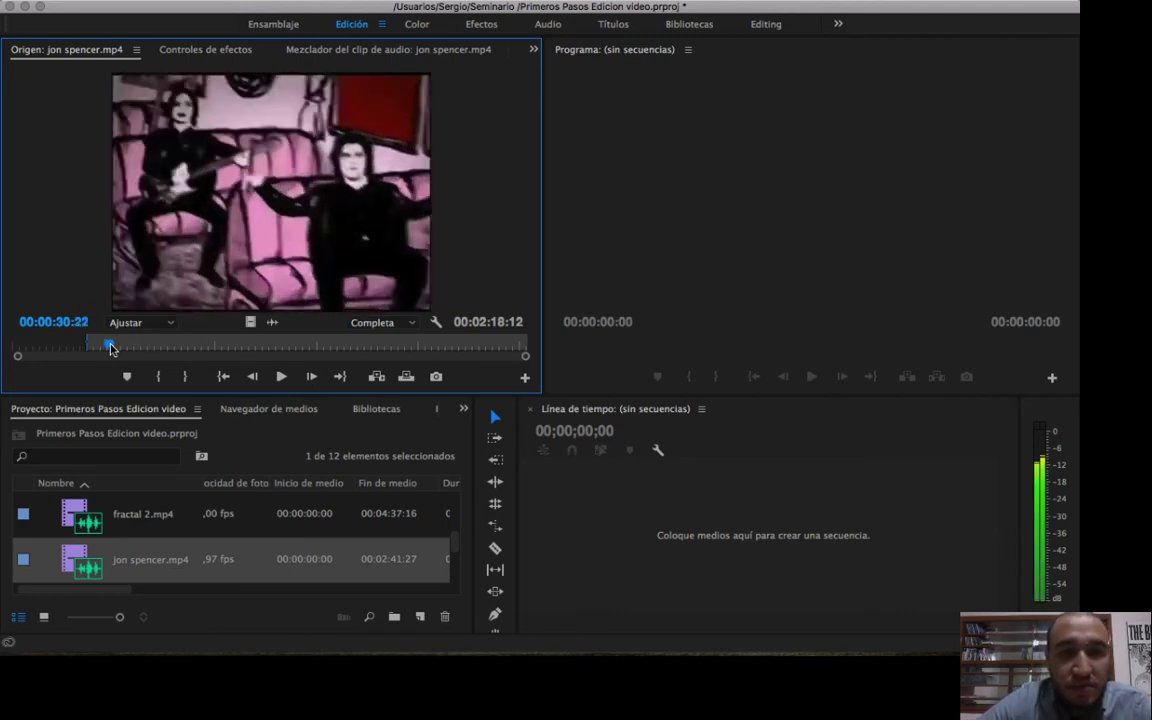
pyautogui.press('Right')
pyautogui.press('Right')
pyautogui.press('Right')
pyautogui.press('Right')
pyautogui.press('Right')
pyautogui.press('Right')
pyautogui.press('Right')
pyautogui.press('Right')
pyautogui.press('Right')
pyautogui.press('Right')
pyautogui.press('Right')
pyautogui.press('Right')
pyautogui.press('Right')
pyautogui.press('Right')
pyautogui.press('Right')
pyautogui.press('Right')
pyautogui.press('Right')
pyautogui.press('Right')
pyautogui.press('Right')
pyautogui.press('Right')
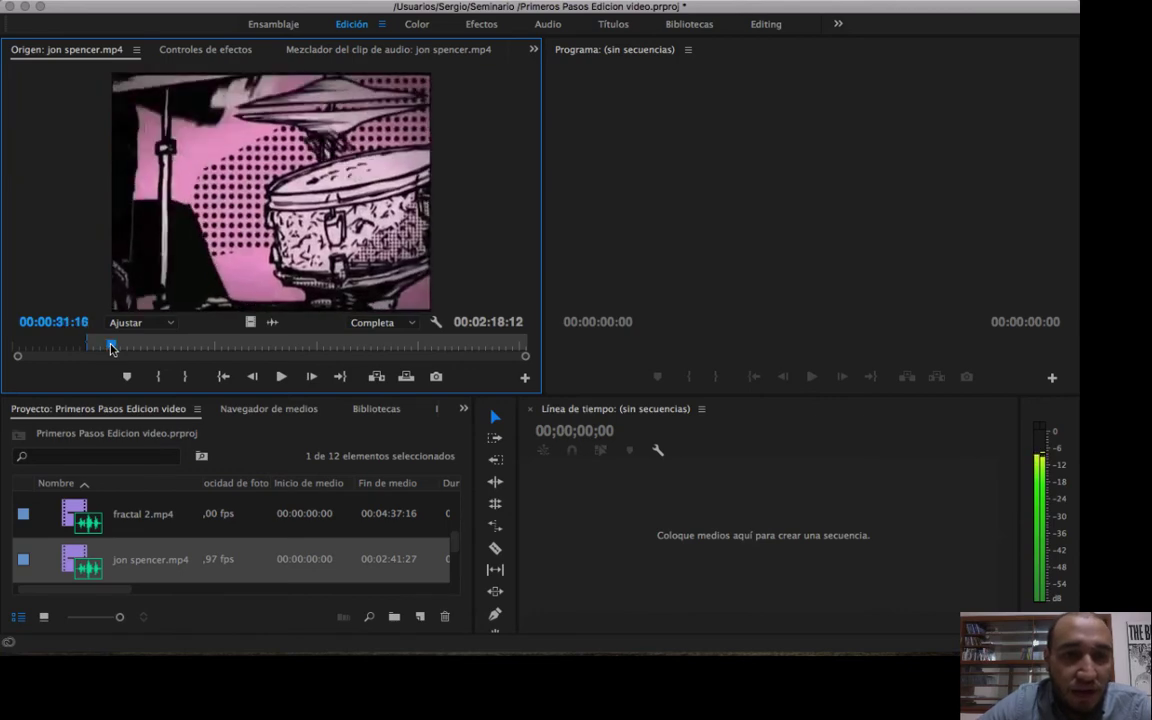
pyautogui.press('Right')
pyautogui.press('Right')
pyautogui.press('Right')
pyautogui.press('Right')
pyautogui.press('Right')
pyautogui.press('Right')
pyautogui.press('Right')
pyautogui.press('Right')
pyautogui.press('Right')
pyautogui.press('Right')
pyautogui.press('Right')
pyautogui.press('Right')
pyautogui.press('Right')
pyautogui.press('Right')
pyautogui.press('Right')
pyautogui.press('Right')
pyautogui.press('Right')
pyautogui.press('Right')
pyautogui.press('Right')
pyautogui.press('Right')
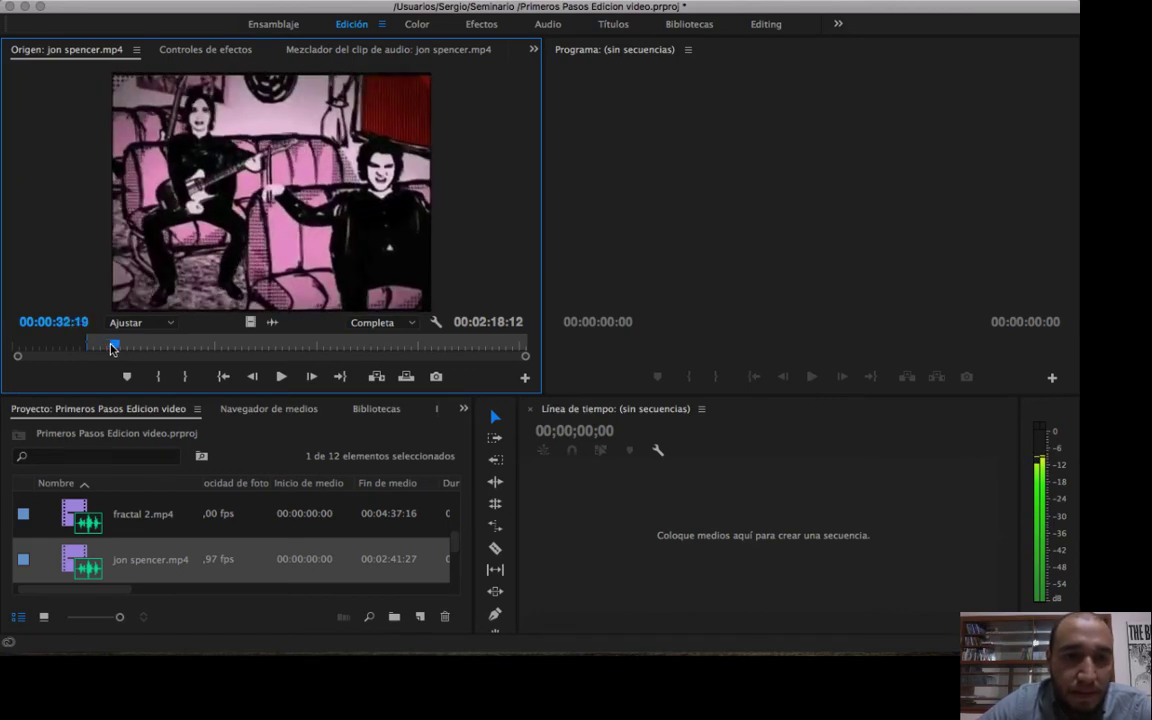
pyautogui.hotkey('shift', 'Right')
pyautogui.hotkey('shift', 'Right')
pyautogui.hotkey('shift', 'Right')
pyautogui.hotkey('shift', 'Right')
pyautogui.hotkey('shift', 'Right')
pyautogui.hotkey('shift', 'Right')
pyautogui.hotkey('shift', 'Right')
pyautogui.hotkey('shift', 'Right')
pyautogui.hotkey('shift', 'Right')
pyautogui.hotkey('shift', 'Right')
pyautogui.hotkey('shift', 'Right')
pyautogui.hotkey('shift', 'Right')
pyautogui.hotkey('shift', 'Right')
pyautogui.hotkey('shift', 'Right')
pyautogui.hotkey('shift', 'Right')
pyautogui.hotkey('shift', 'Right')
pyautogui.hotkey('shift', 'Right')
pyautogui.hotkey('shift', 'Right')
pyautogui.hotkey('shift', 'Right')
pyautogui.hotkey('shift', 'Right')
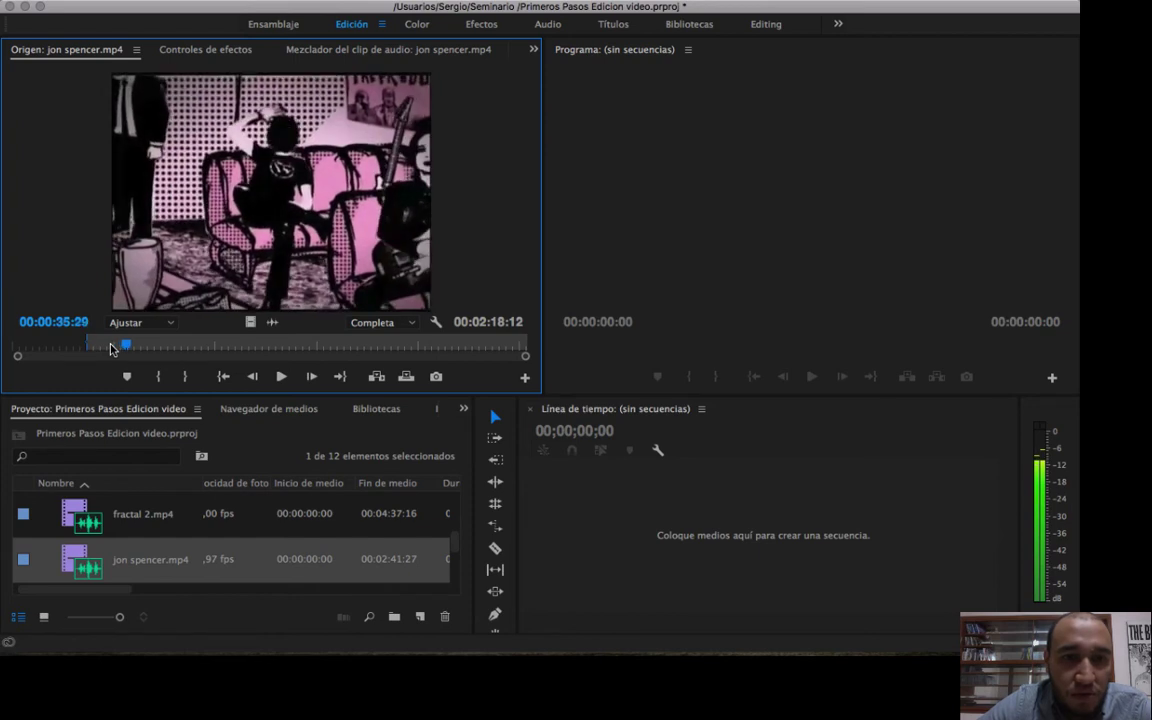
pyautogui.hotkey('shift', 'Right')
pyautogui.hotkey('shift', 'Right')
pyautogui.hotkey('shift', 'Right')
pyautogui.hotkey('shift', 'Right')
pyautogui.hotkey('shift', 'Right')
pyautogui.hotkey('shift', 'Right')
pyautogui.hotkey('shift', 'Right')
pyautogui.hotkey('shift', 'Right')
pyautogui.hotkey('shift', 'Right')
pyautogui.hotkey('shift', 'Right')
pyautogui.hotkey('shift', 'Right')
pyautogui.hotkey('shift', 'Right')
pyautogui.hotkey('shift', 'Right')
pyautogui.hotkey('shift', 'Right')
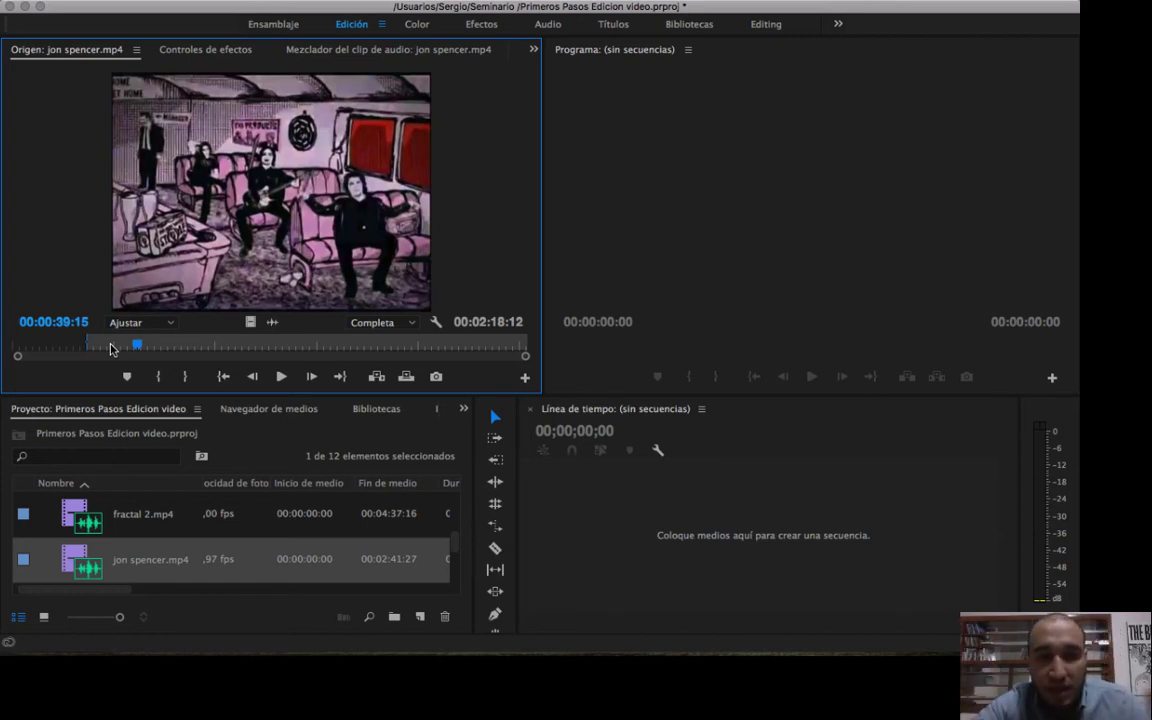
pyautogui.press('o')
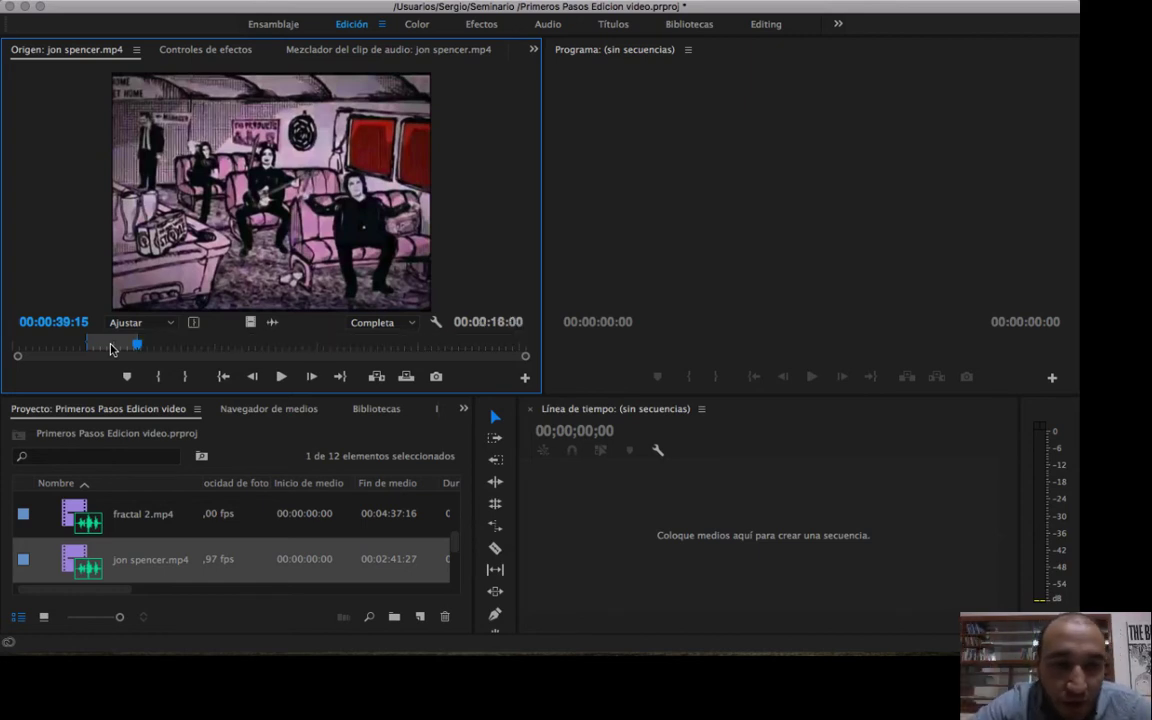
# Scrub jon spencer.mp4 inside and outside the marked range and set a new In point at 00:00:51:10.
pyautogui.click(143, 348)
pyautogui.moveTo(143, 348); pyautogui.dragTo(166, 346)
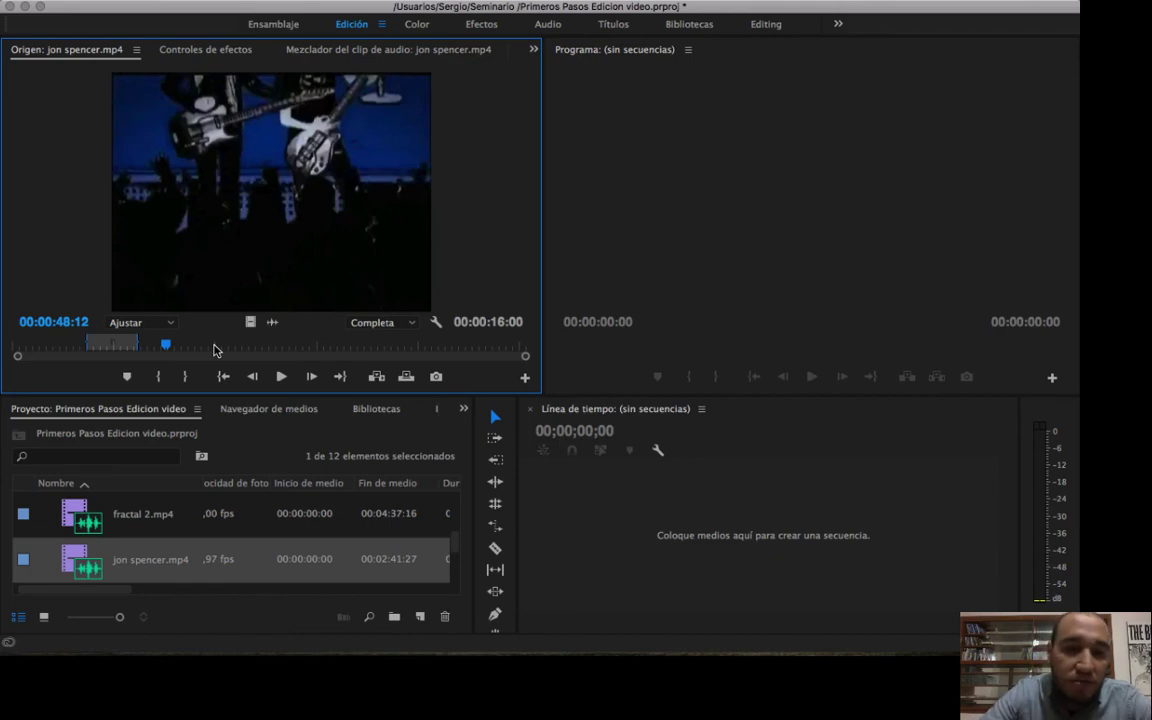
pyautogui.moveTo(165, 346); pyautogui.dragTo(82, 350)
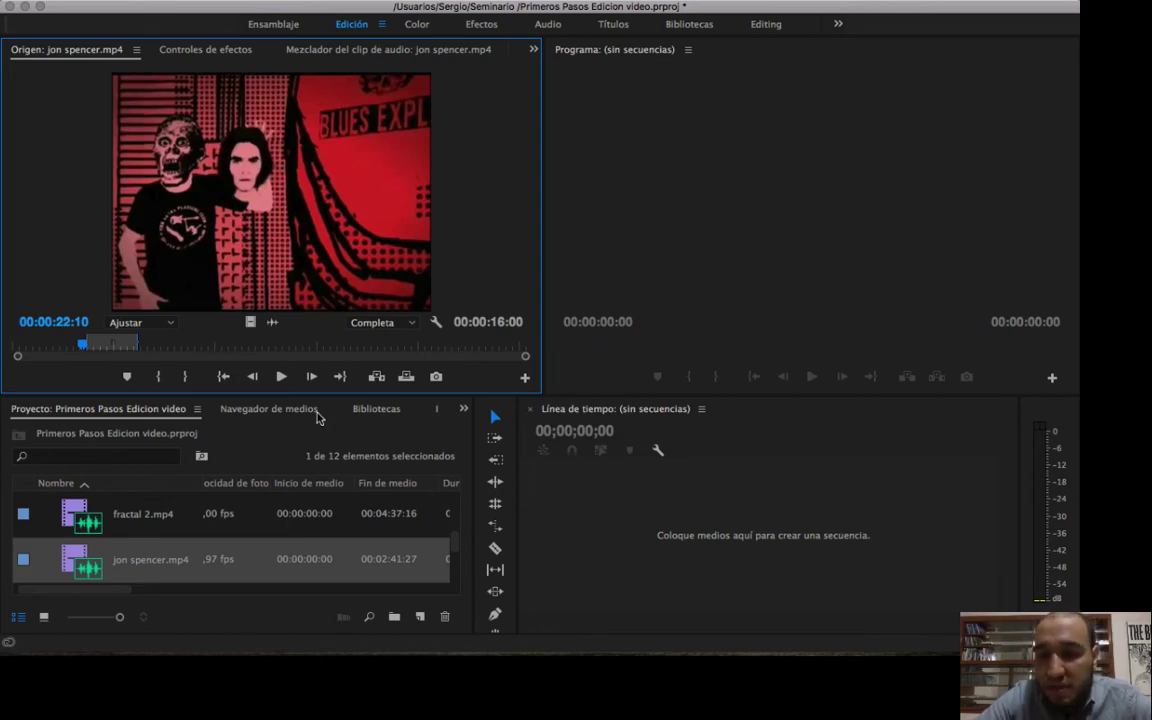
pyautogui.click(88, 350)
pyautogui.moveTo(88, 350); pyautogui.dragTo(182, 345)
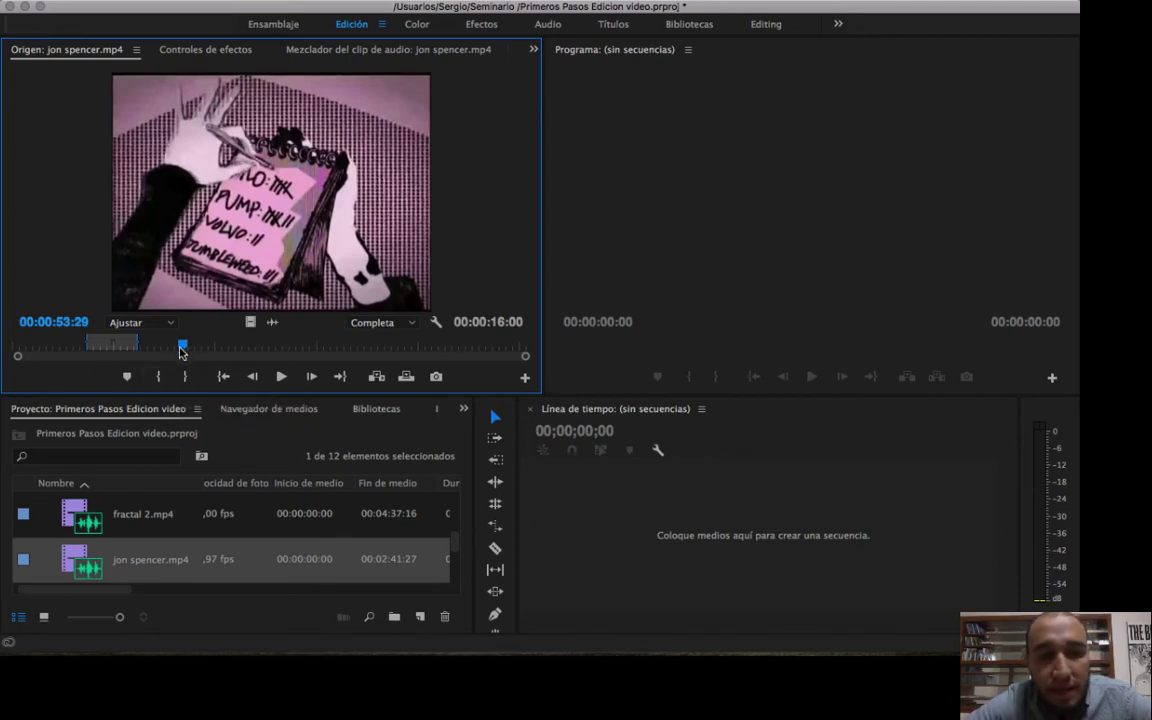
pyautogui.moveTo(181, 346); pyautogui.dragTo(174, 350)
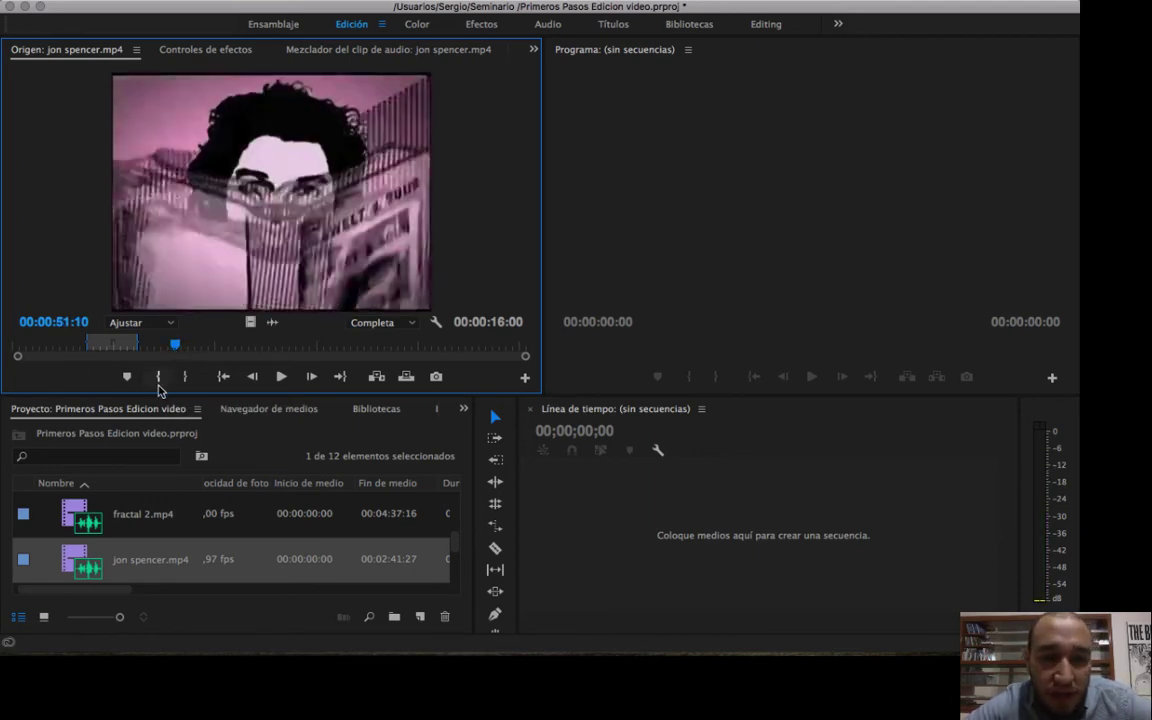
pyautogui.click(158, 379)
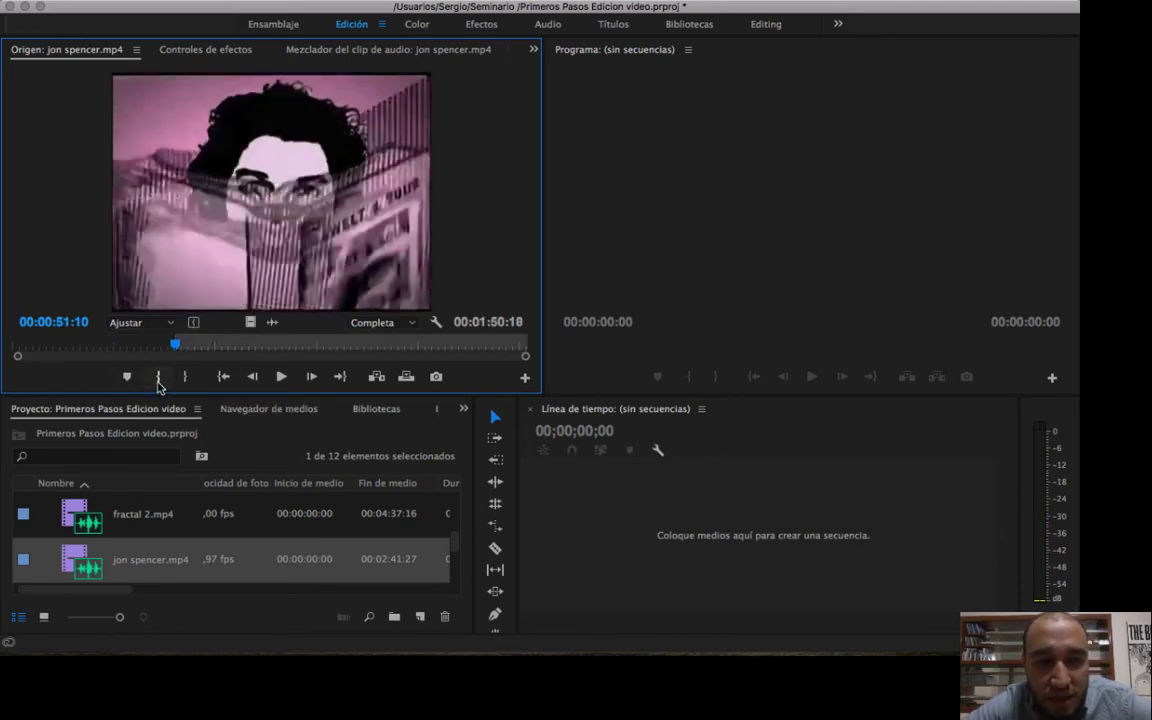
# Mark the clip's Out point at 00:01:18:29.
pyautogui.moveTo(175, 345); pyautogui.dragTo(263, 347)
pyautogui.click(184, 377)
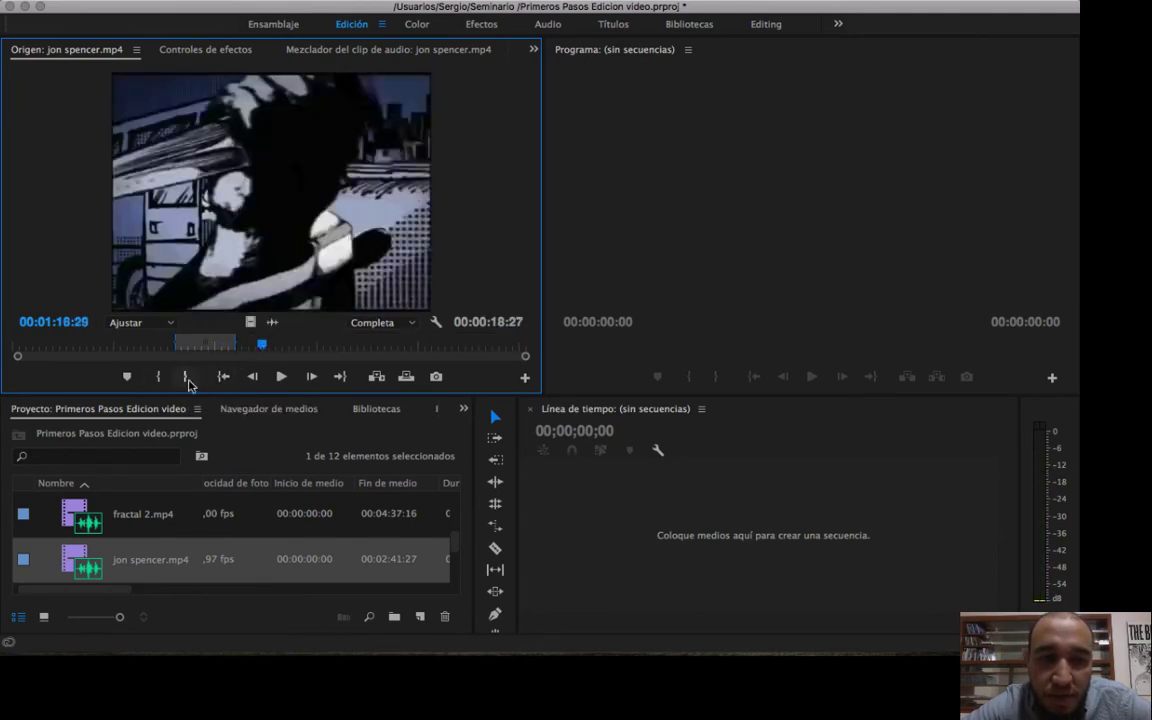
pyautogui.click(184, 377)
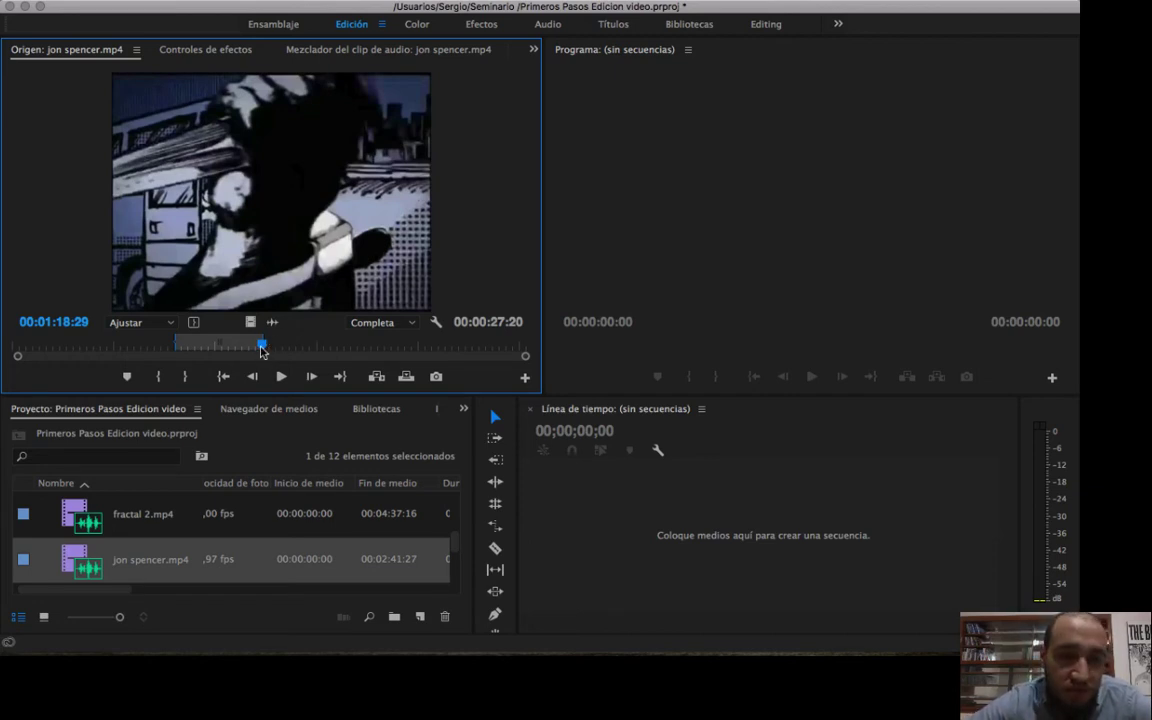
# Mark a new range in jon spencer.mp4 with the Out point at 00:01:49:25 and the In point at 00:01:33:26.
pyautogui.moveTo(262, 350)
pyautogui.mouseDown()
pyautogui.moveTo(195, 350)
pyautogui.moveTo(363, 355)
pyautogui.mouseUp()
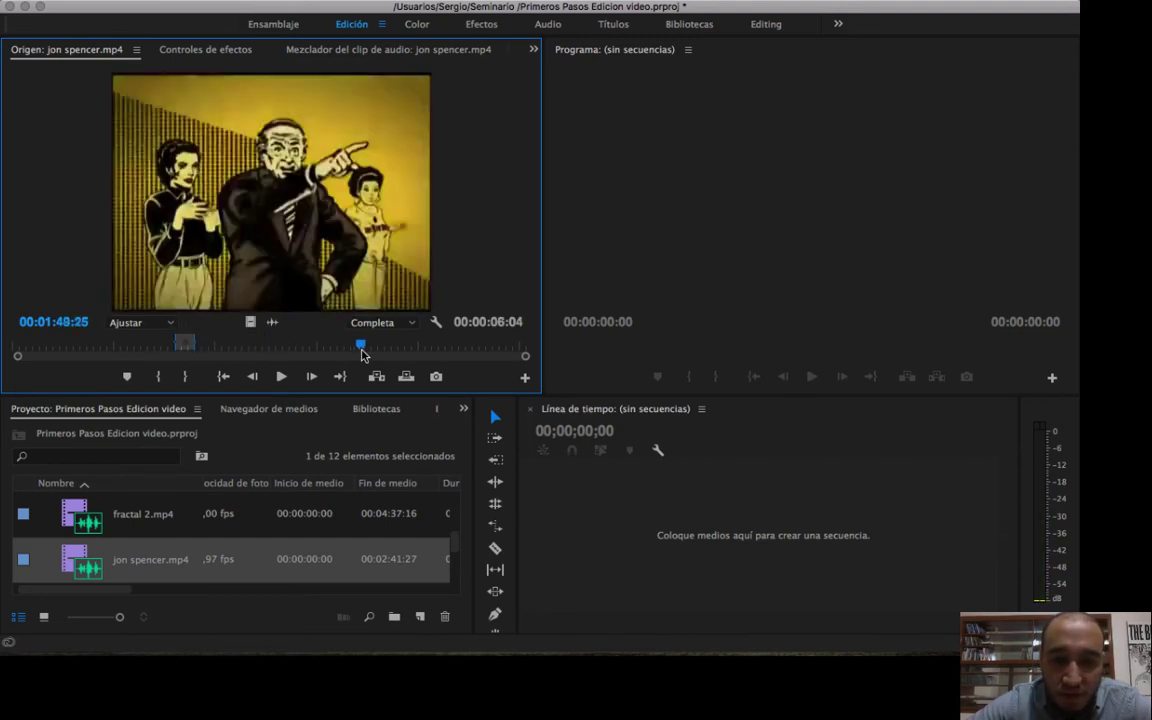
pyautogui.press('o')
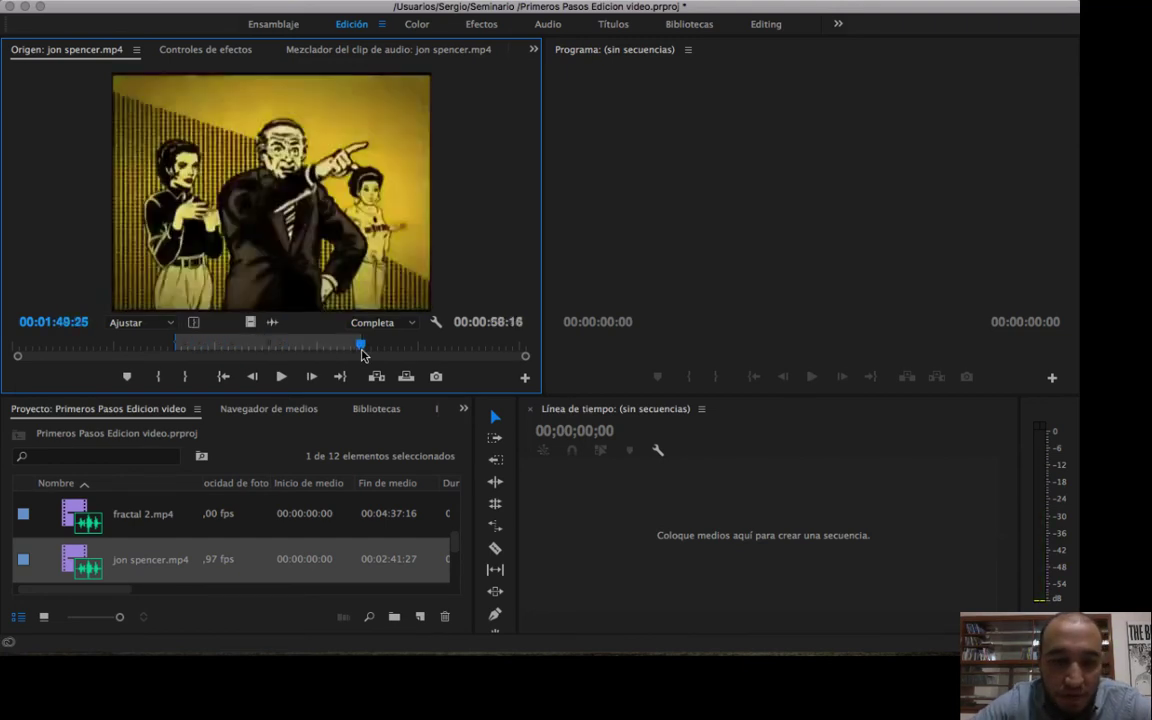
pyautogui.click(311, 347)
pyautogui.press('i')
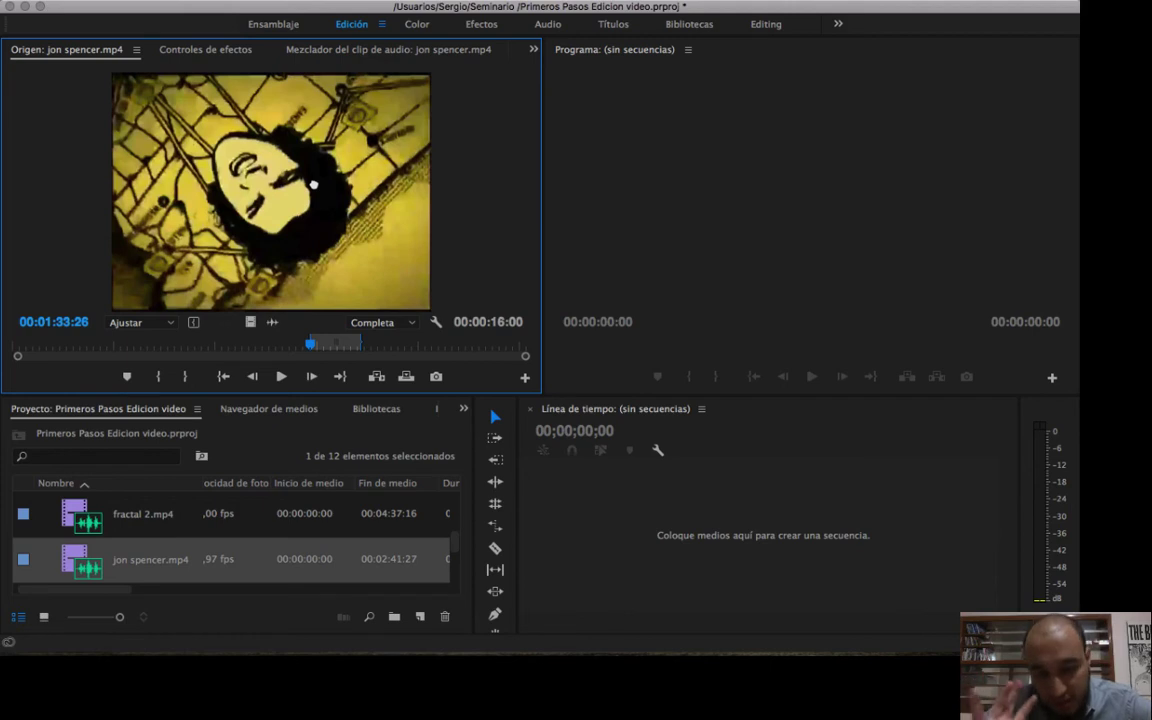
# Create a sequence by placing the marked range of jon spencer.mp4 in the empty timeline, and check the sequence's video information in the project.
pyautogui.moveTo(313, 184); pyautogui.dragTo(723, 546)
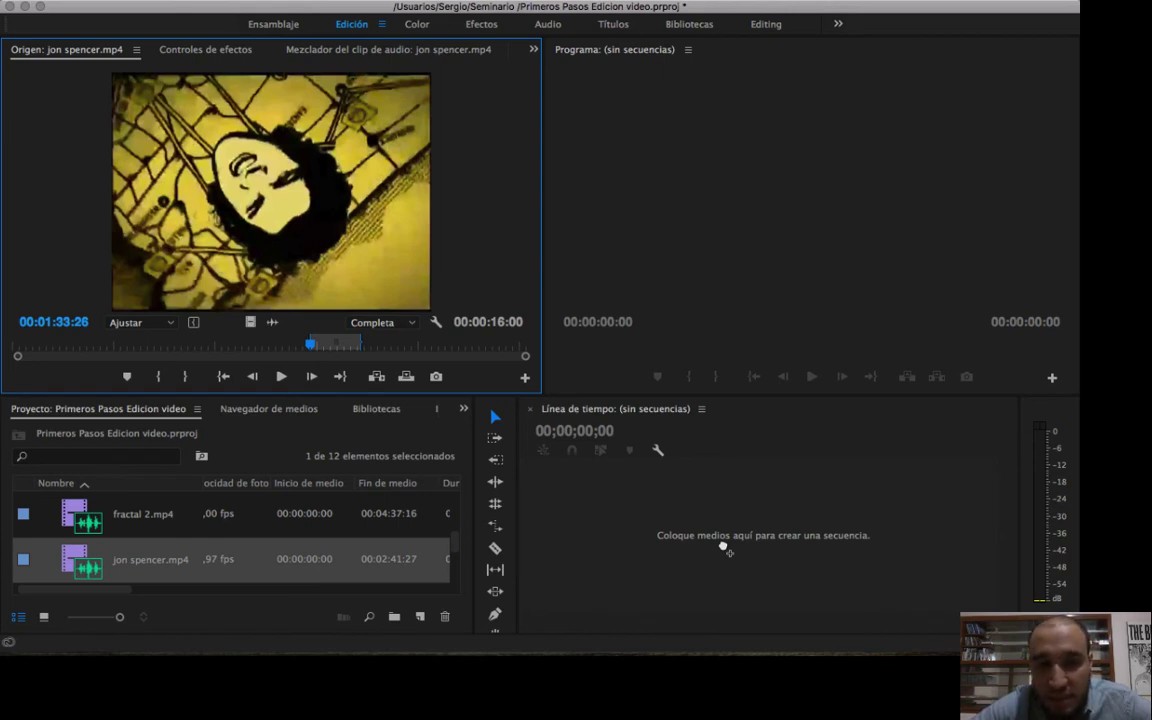
pyautogui.moveTo(724, 548); pyautogui.dragTo(724, 549)
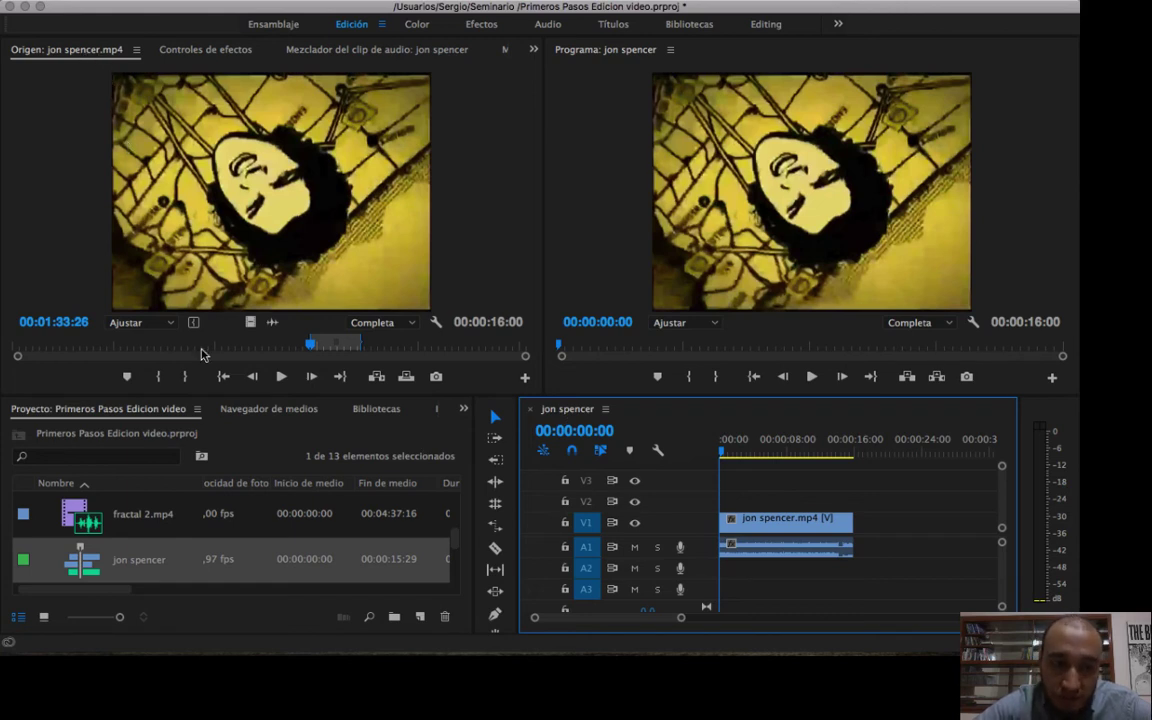
pyautogui.moveTo(116, 598); pyautogui.dragTo(232, 598)
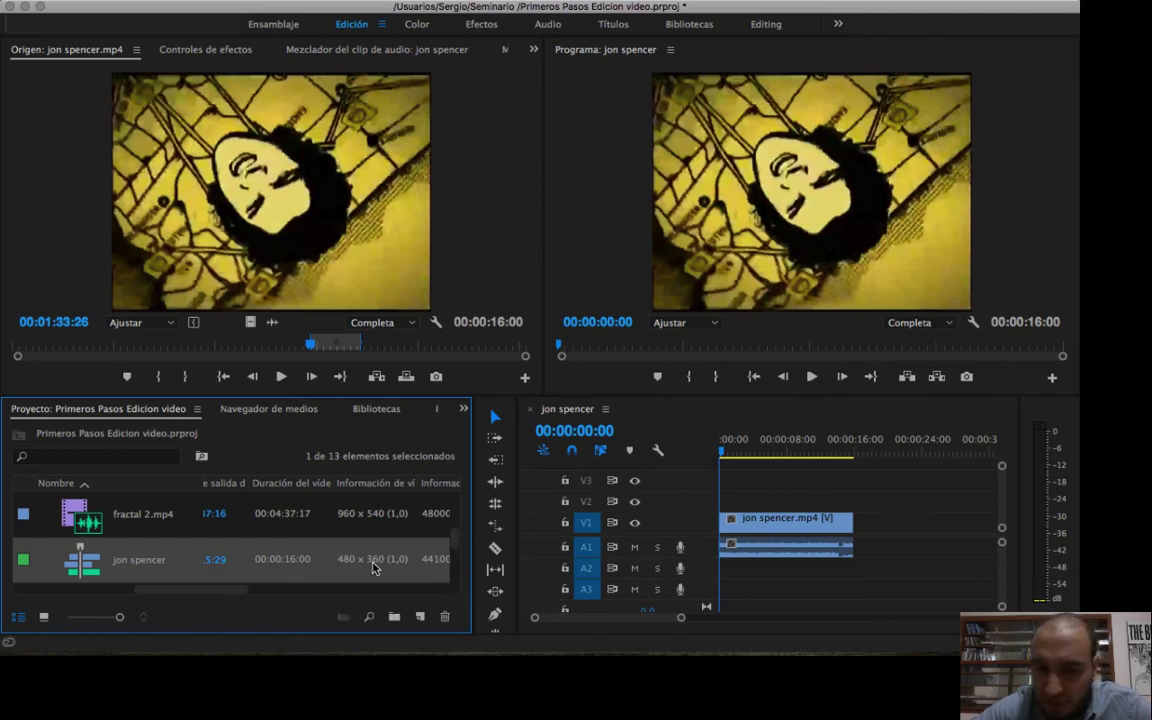
# Compare the start of the sequence with the source clip by jumping to its In point at 00:01:33:26 and Out point at 00:01:49:25.
pyautogui.moveTo(735, 452)
pyautogui.mouseDown()
pyautogui.moveTo(761, 452)
pyautogui.moveTo(721, 455)
pyautogui.mouseUp()
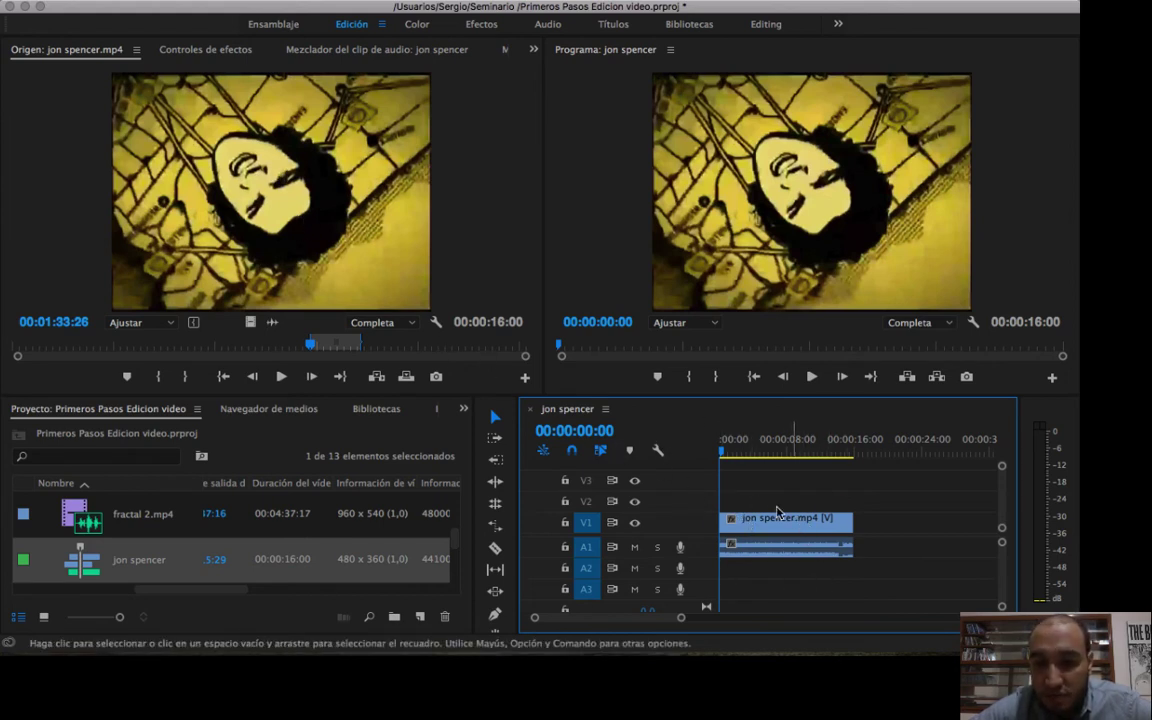
pyautogui.click(724, 452)
pyautogui.moveTo(725, 455); pyautogui.dragTo(696, 455)
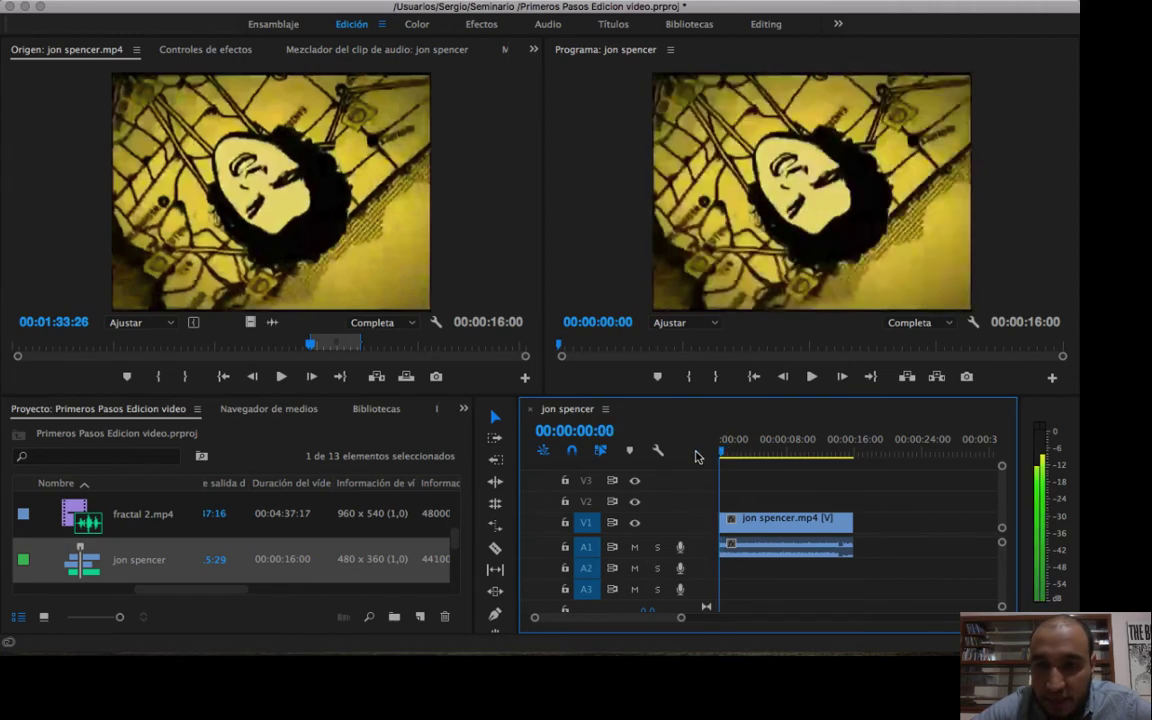
pyautogui.click(310, 346)
pyautogui.moveTo(309, 343); pyautogui.dragTo(308, 345)
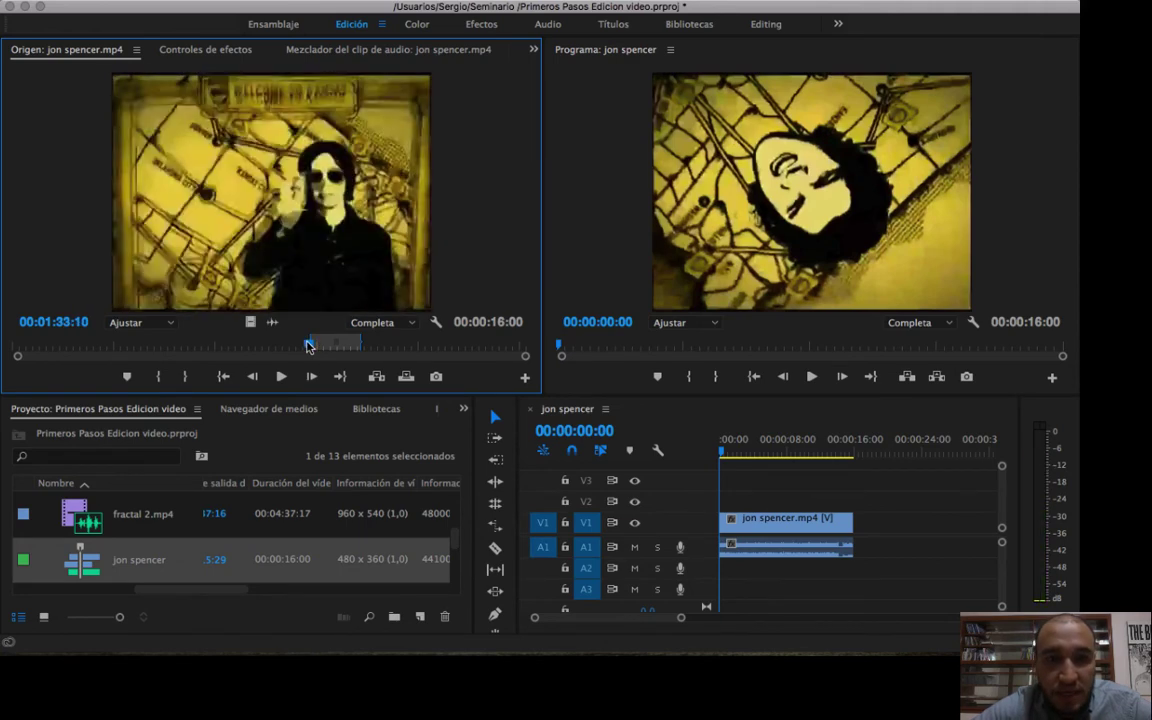
pyautogui.click(223, 376)
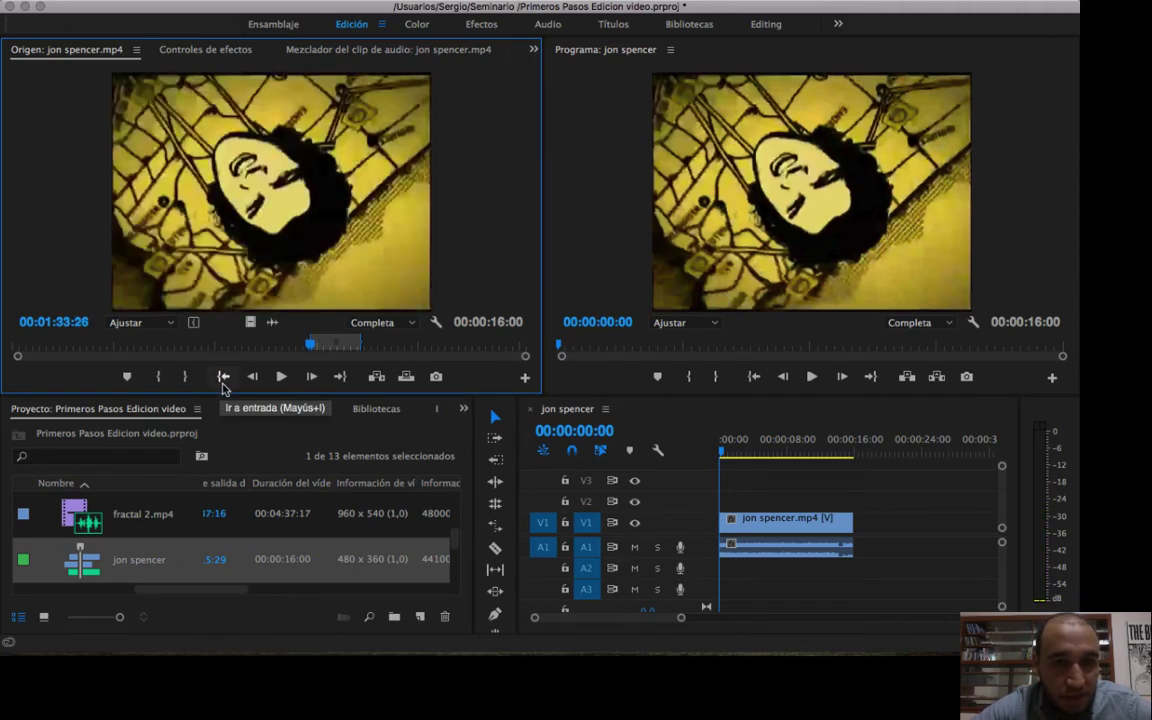
pyautogui.moveTo(309, 343); pyautogui.dragTo(360, 345)
pyautogui.click(340, 376)
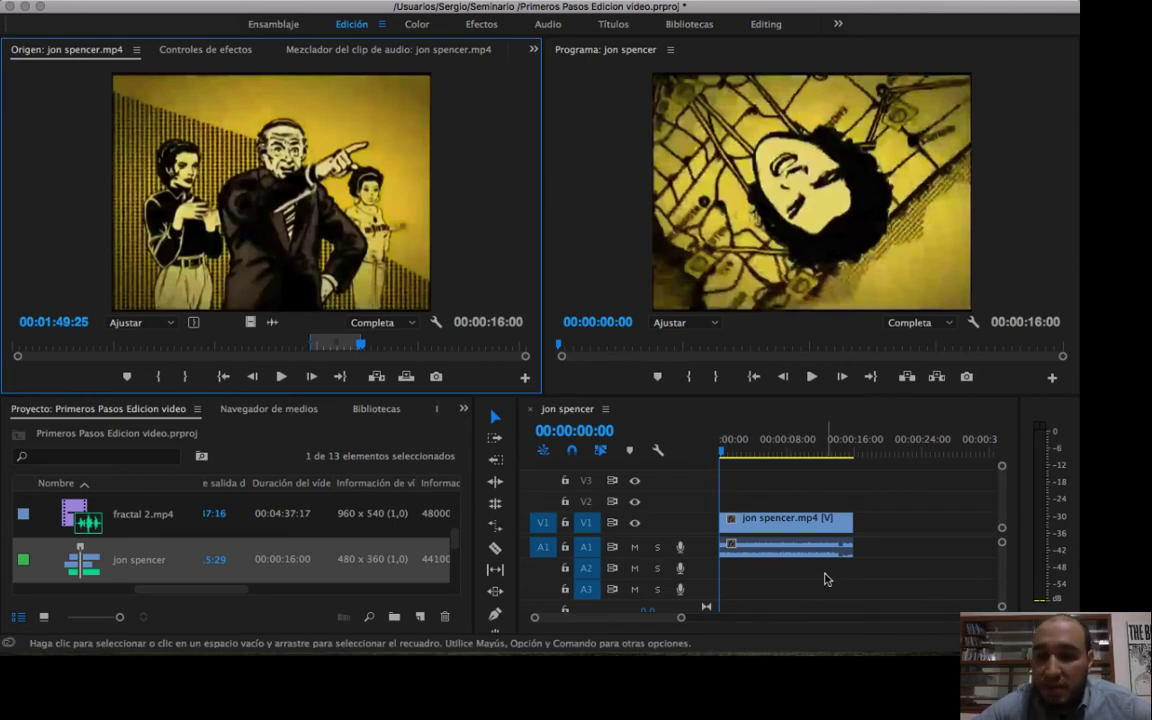
# Play and scrub through the sequence, and step to its last frame at 00:00:15:29 to compare it with the source Out point.
pyautogui.click(781, 520)
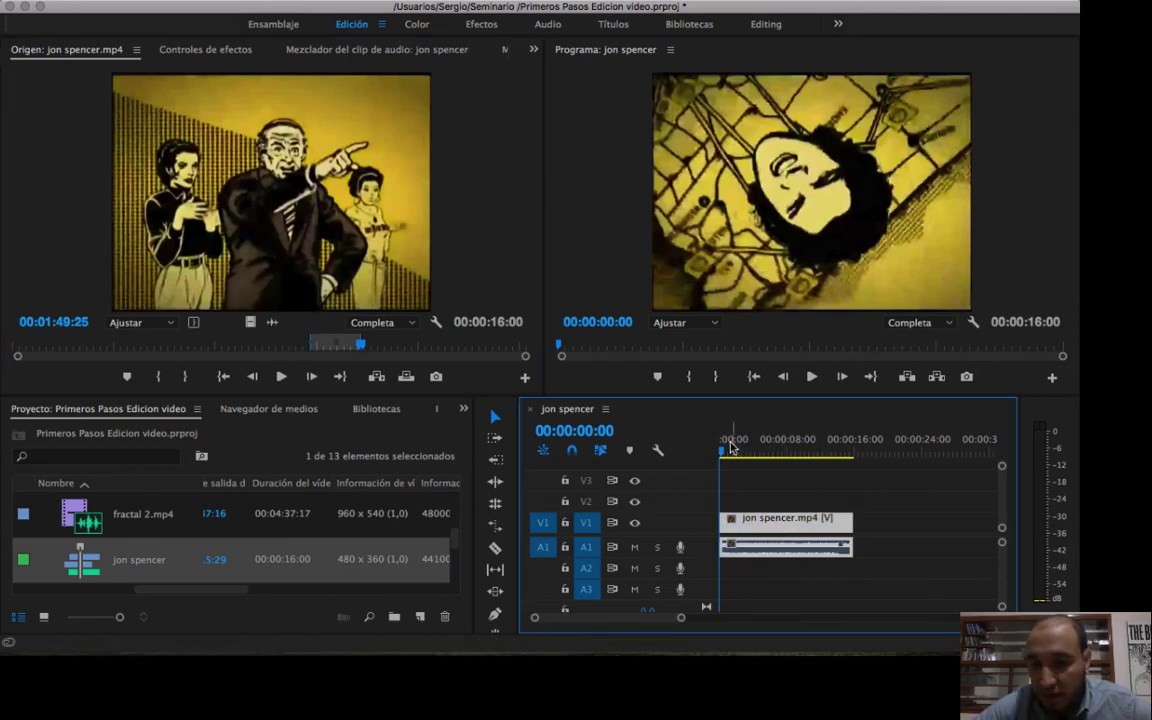
pyautogui.press('space')
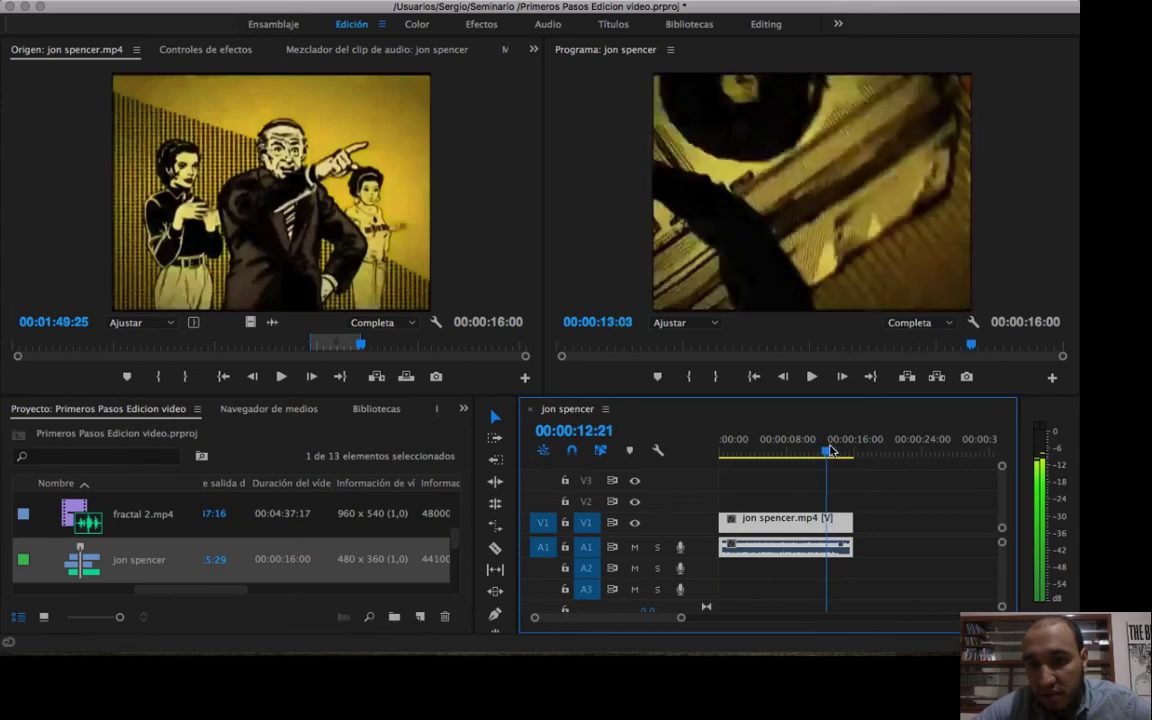
pyautogui.press('Home')
pyautogui.moveTo(686, 469); pyautogui.dragTo(853, 517)
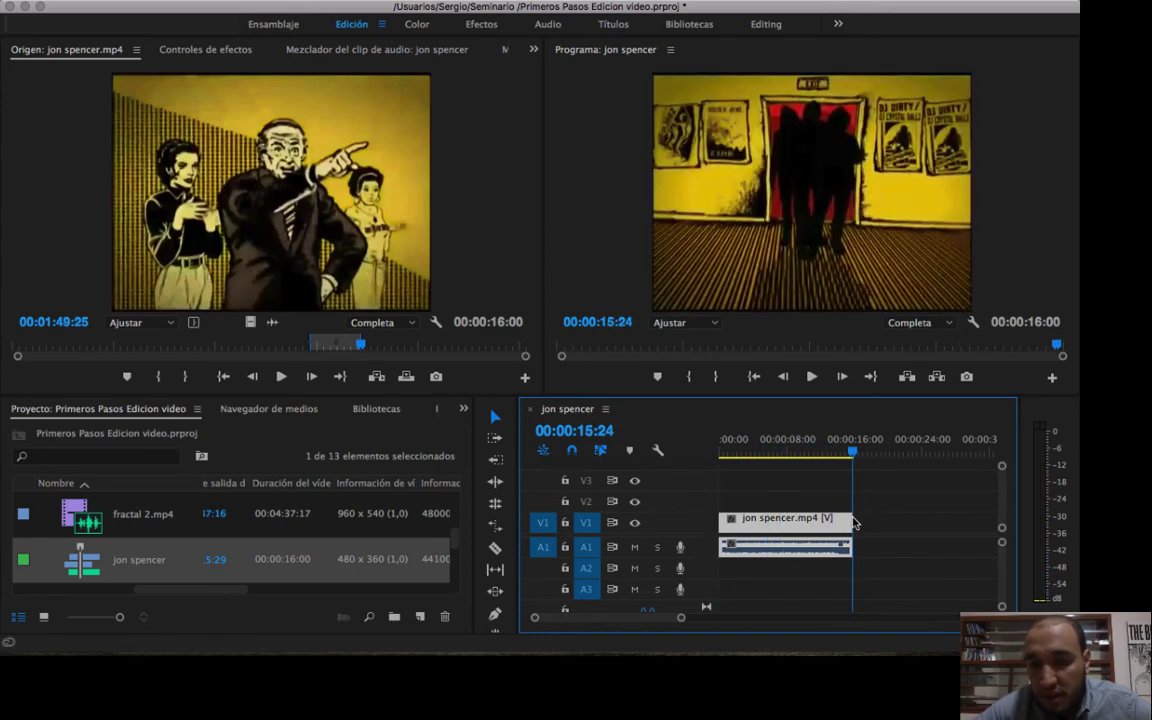
pyautogui.press('Right')
pyautogui.press('Right')
pyautogui.press('Right')
pyautogui.press('Right')
pyautogui.press('Right')
pyautogui.press('Right')
pyautogui.press('Left')
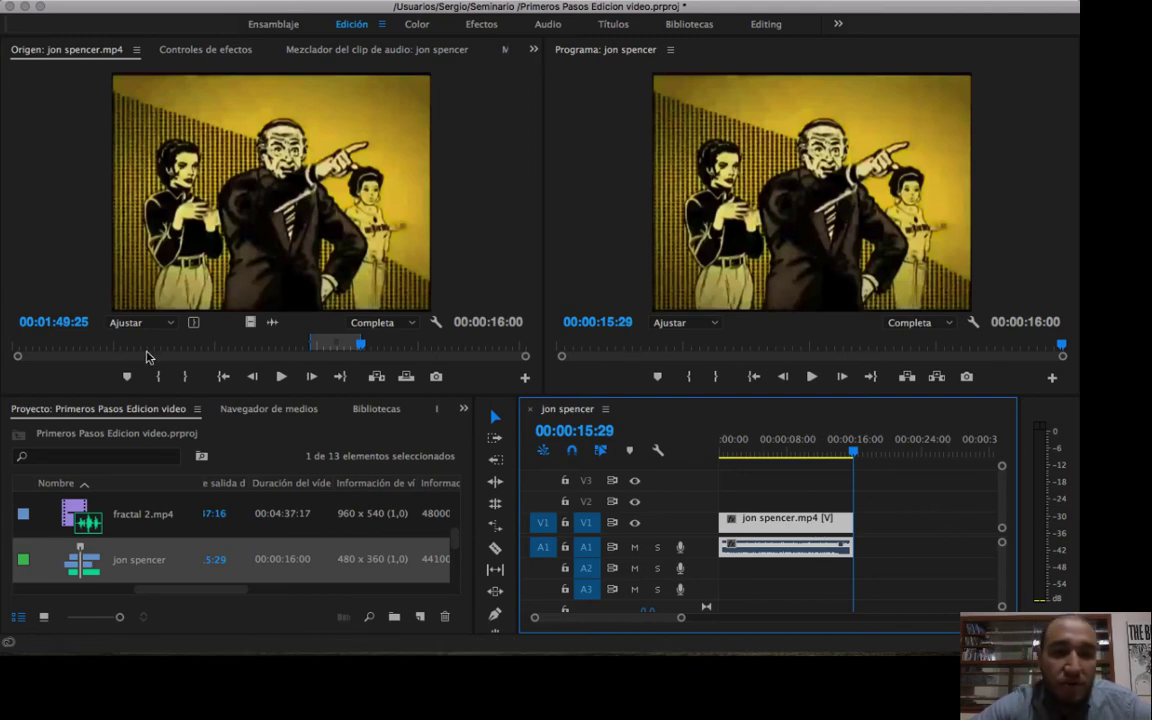
pyautogui.moveTo(146, 357)
pyautogui.mouseDown()
pyautogui.moveTo(120, 348)
pyautogui.moveTo(142, 355)
pyautogui.mouseUp()
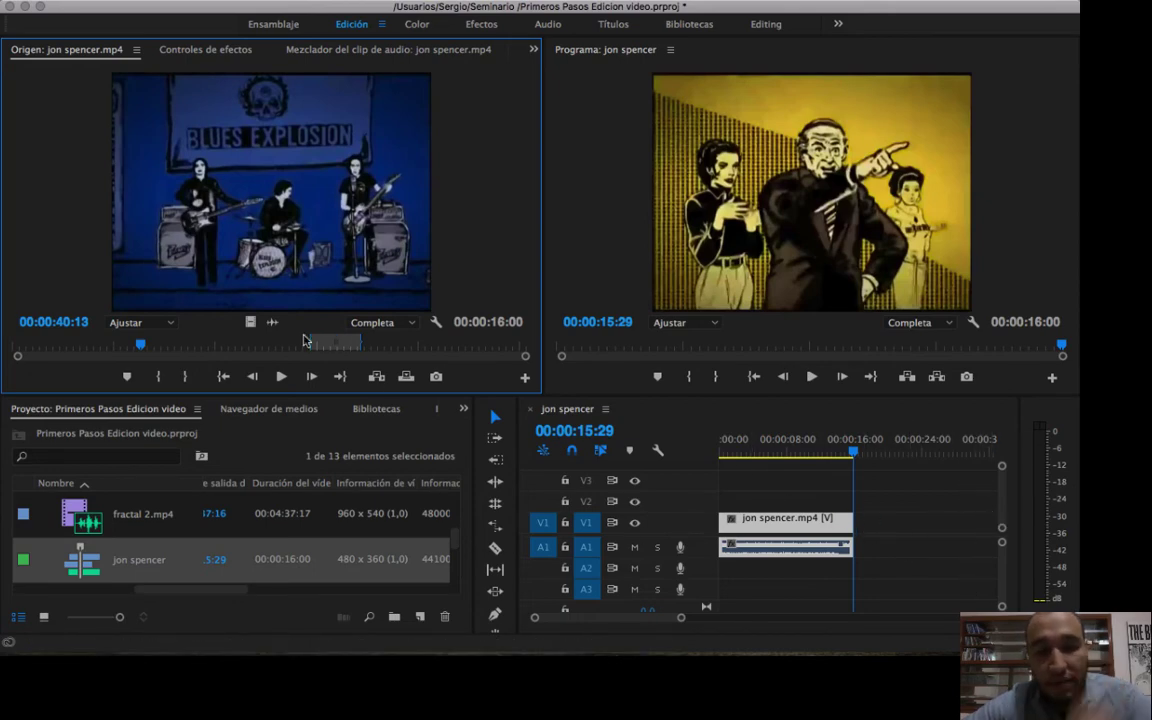
pyautogui.moveTo(150, 347); pyautogui.dragTo(97, 346)
pyautogui.press('i')
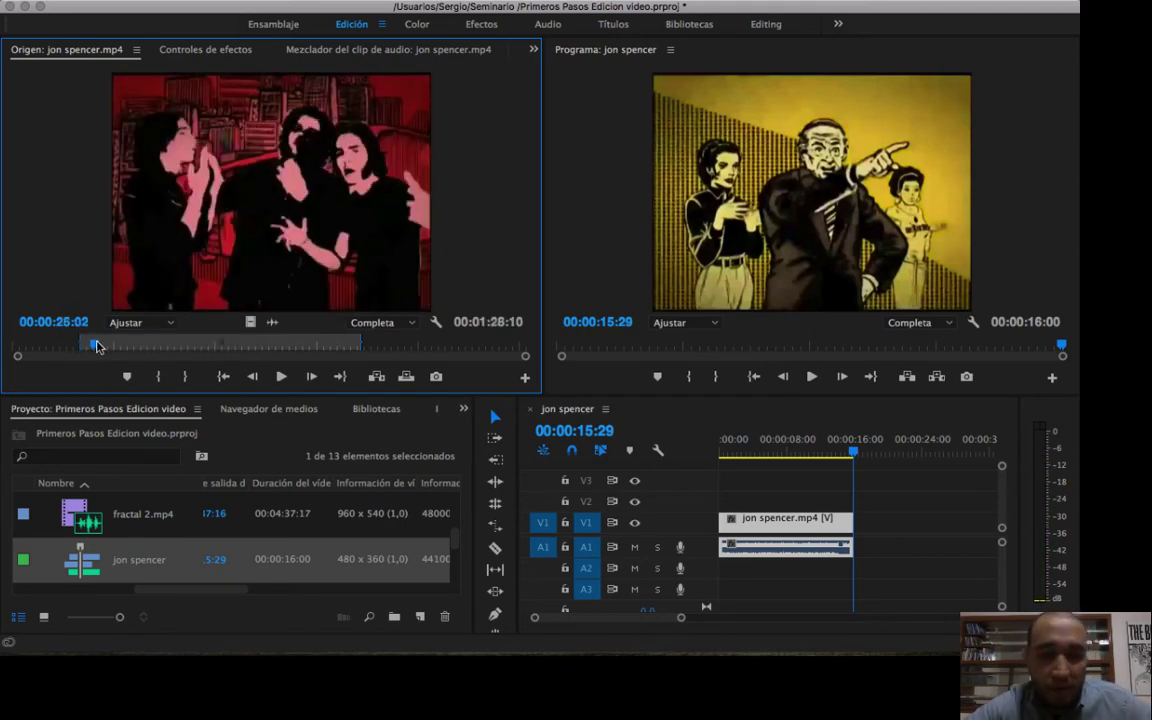
pyautogui.press('o')
pyautogui.moveTo(261, 238); pyautogui.dragTo(864, 533)
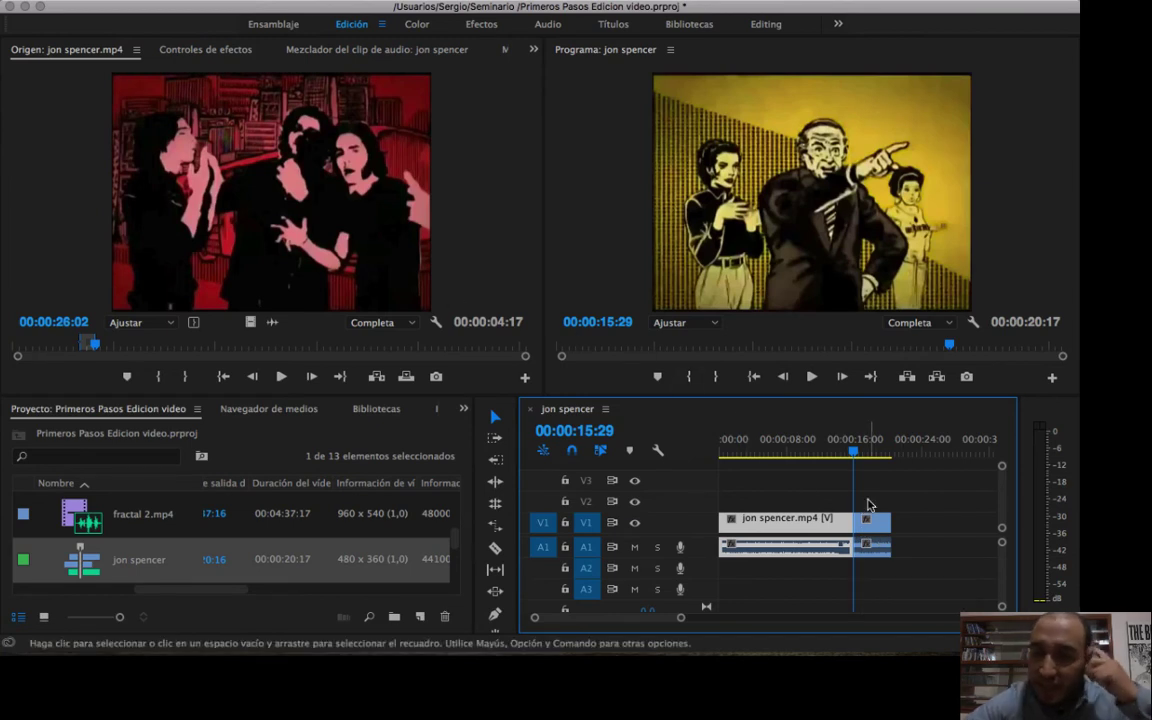
# Scrub the sequence from 00:00:03:18 to 00:00:15:09, just before the join between the two clips, and clear the clip selection.
pyautogui.click(751, 441)
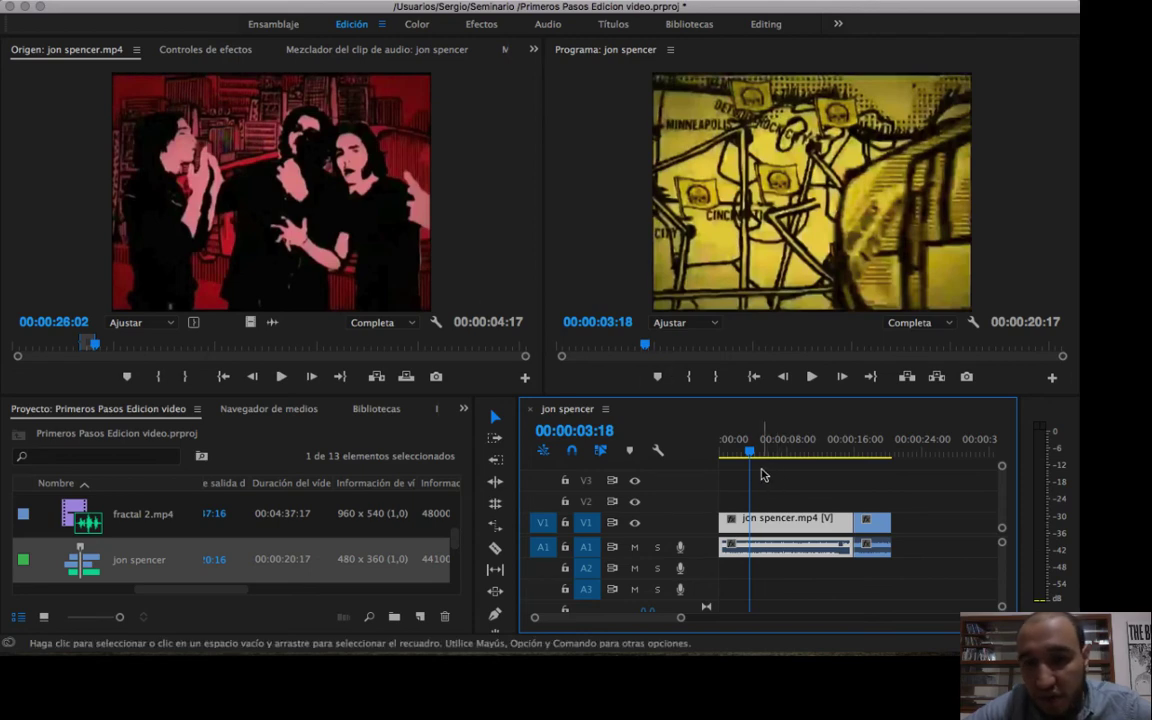
pyautogui.moveTo(754, 446); pyautogui.dragTo(849, 450)
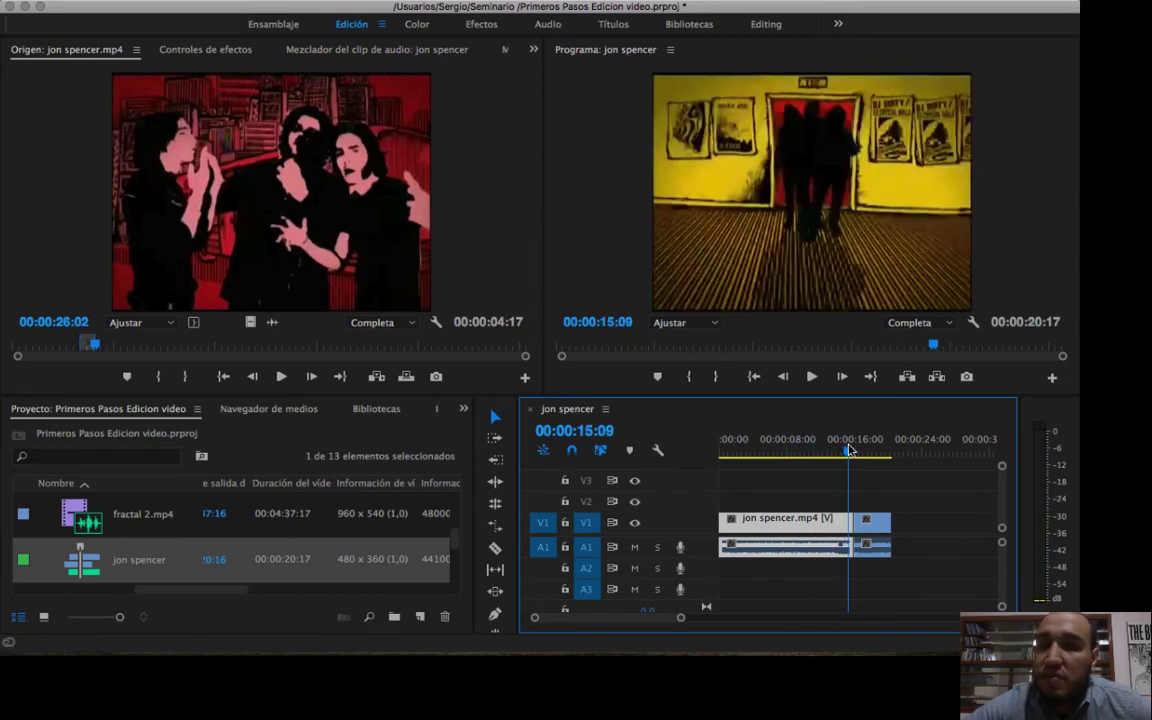
pyautogui.click(919, 560)
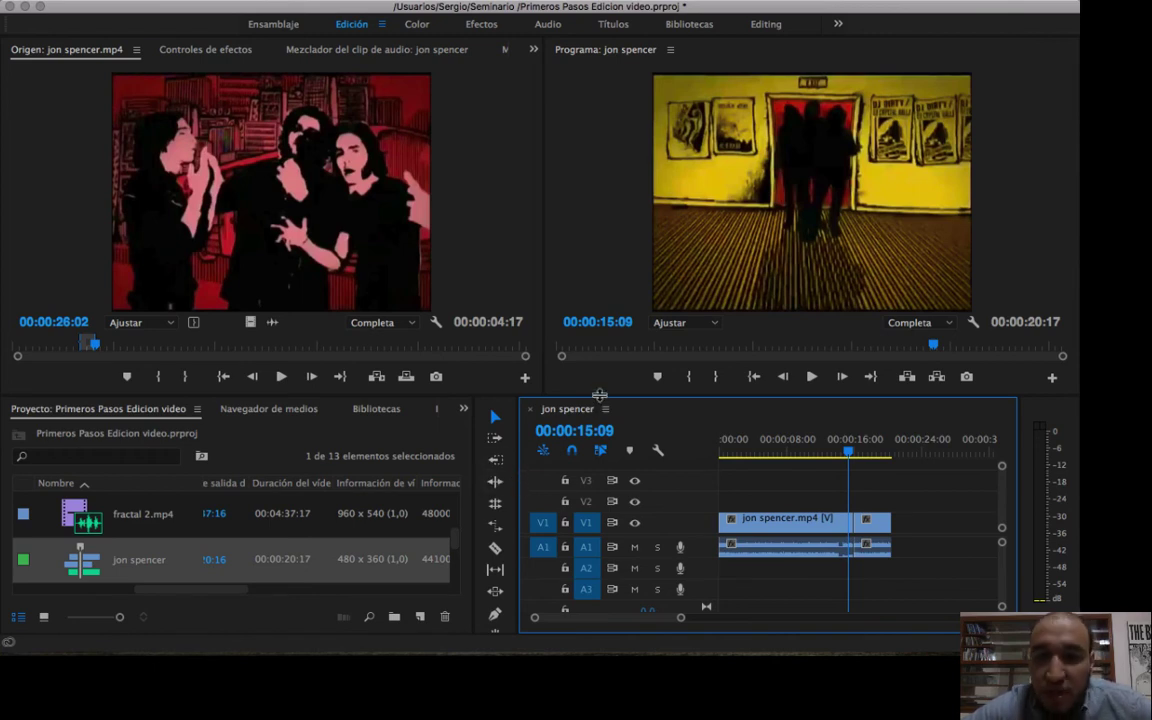
# Enlarge the timeline area and delete the second, shorter clip from the end of the sequence.
pyautogui.moveTo(599, 395); pyautogui.dragTo(599, 327)
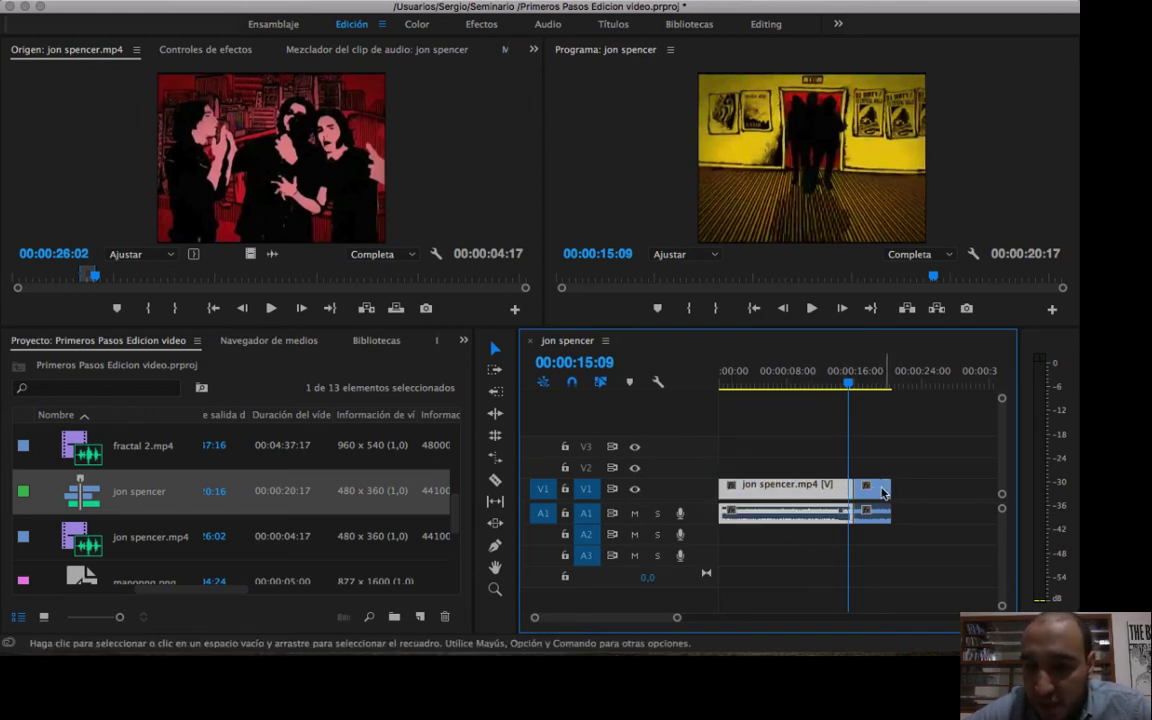
pyautogui.click(881, 492)
pyautogui.press('Delete')
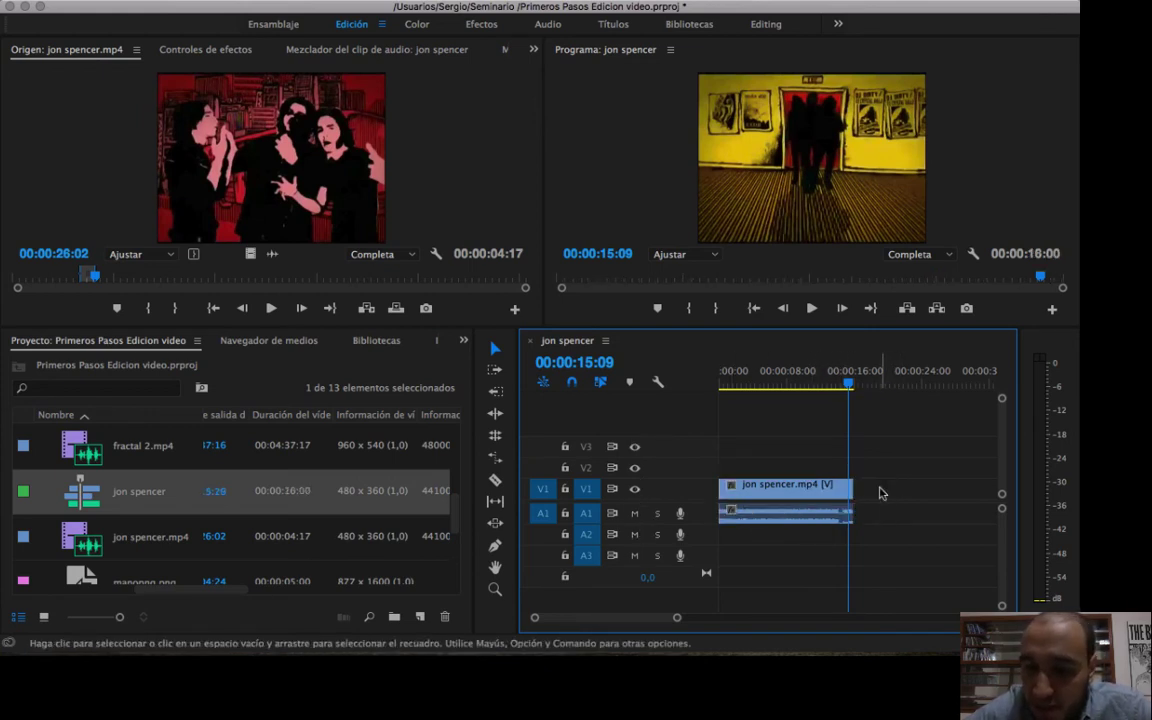
# Route the source video to track V2, leaving audio track A3 unlocked and the clip on V1 deselected.
pyautogui.click(820, 486)
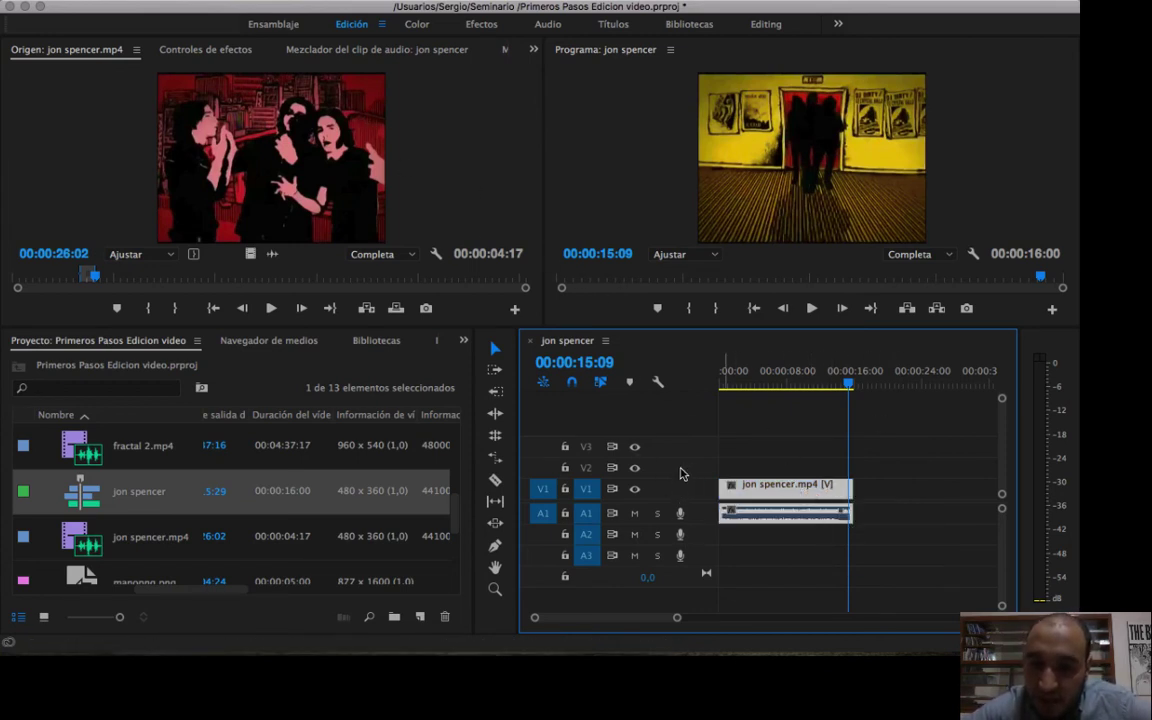
pyautogui.click(542, 467)
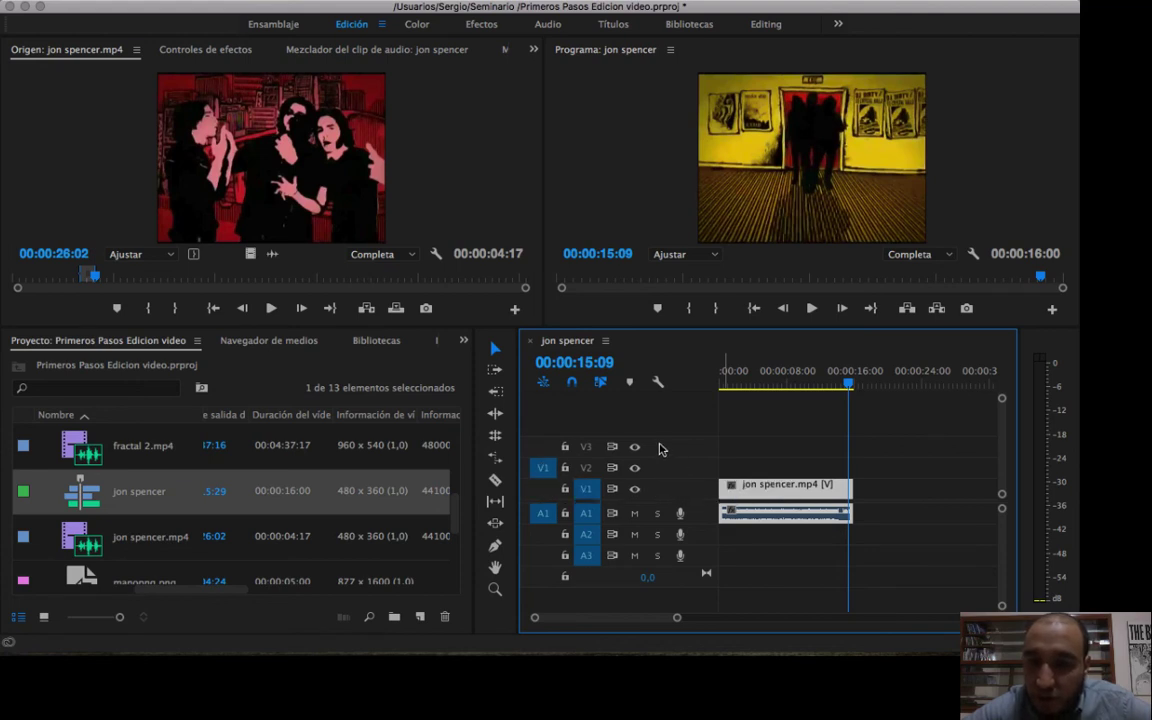
pyautogui.click(564, 556)
pyautogui.click(565, 558)
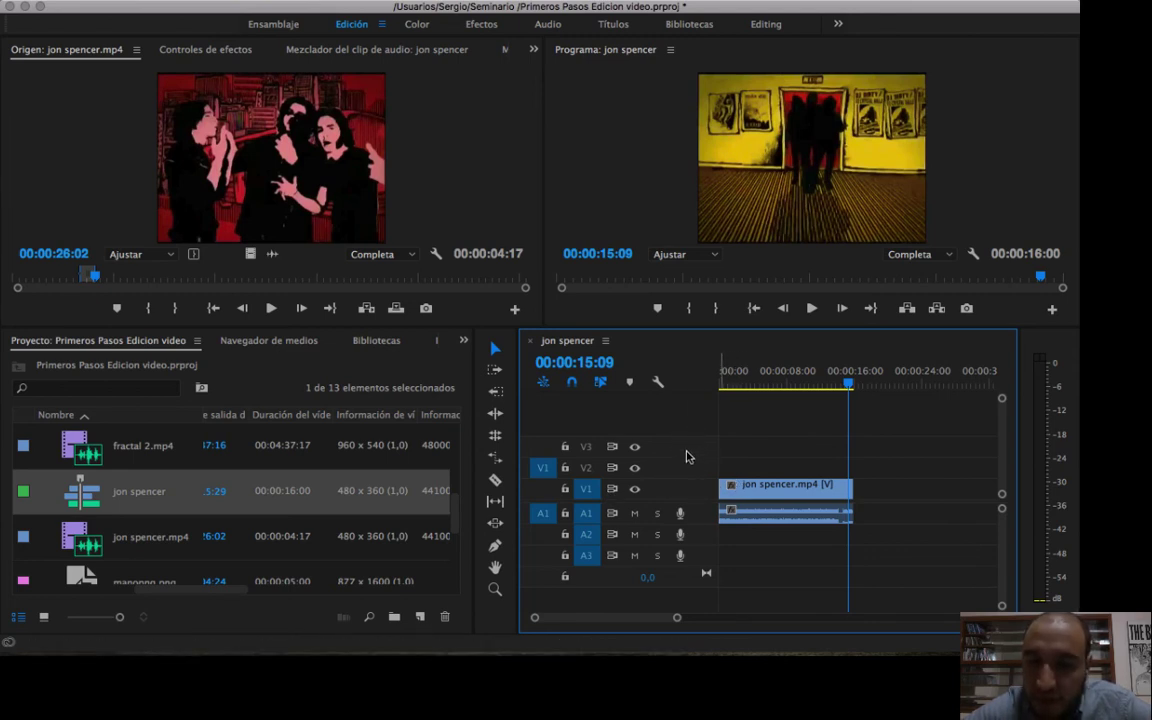
pyautogui.click(745, 471)
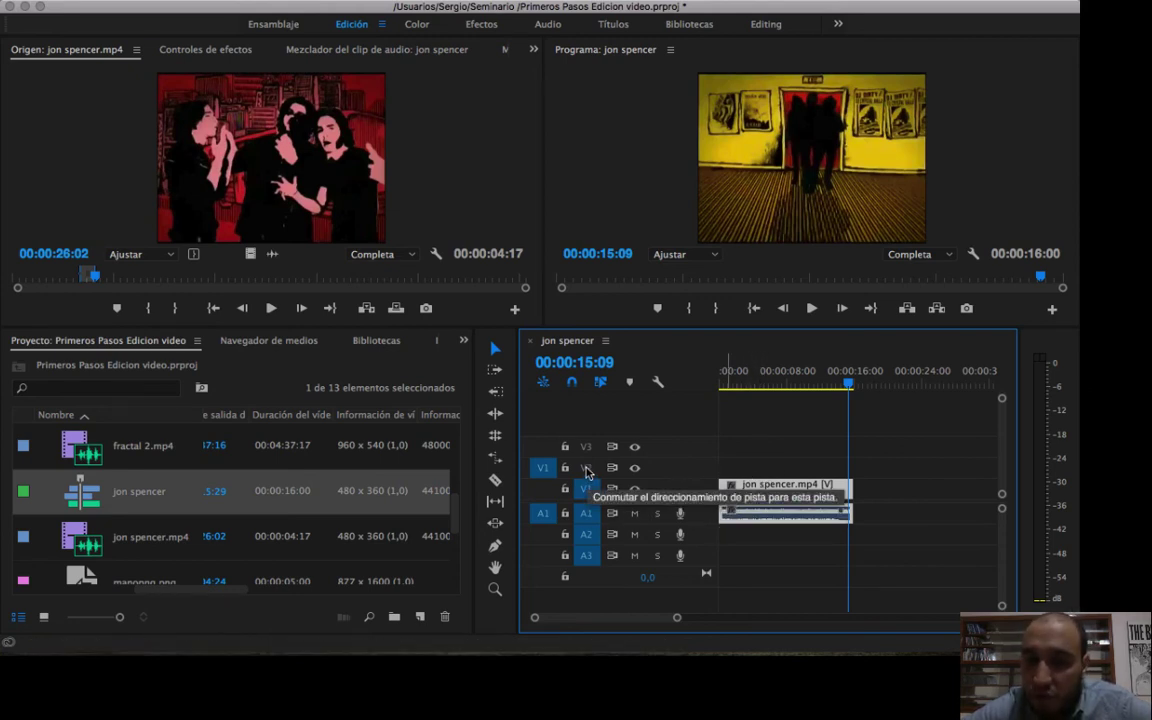
pyautogui.click(797, 437)
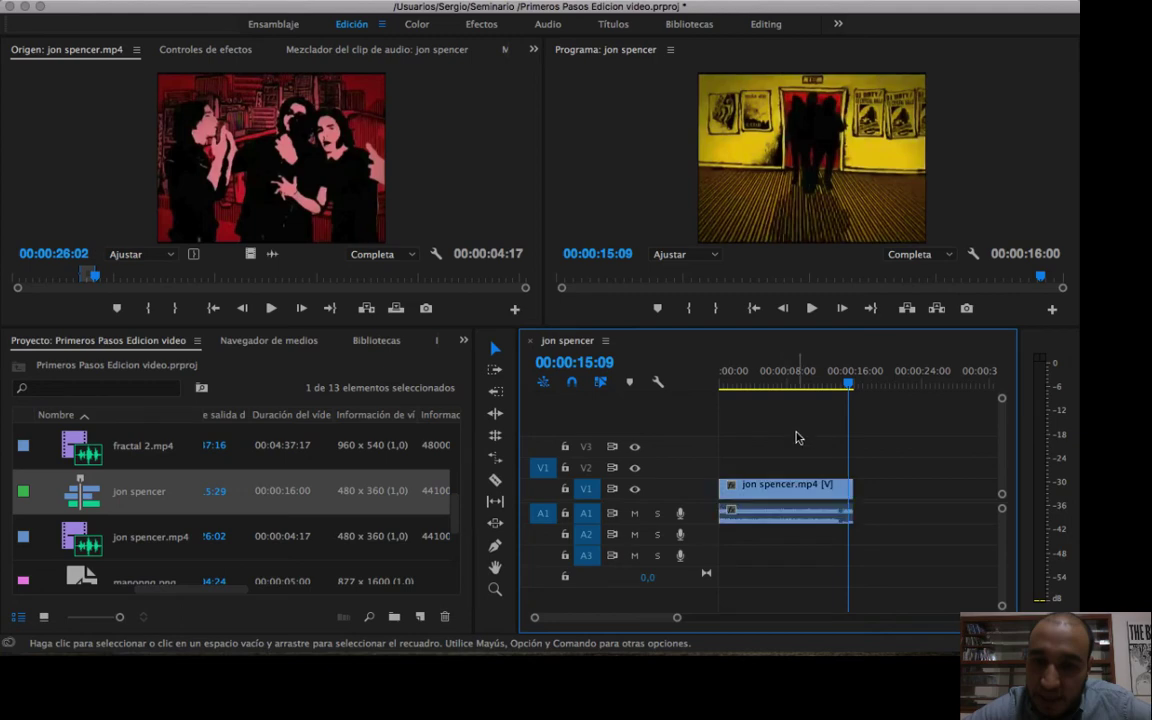
# Play the sequence from its start and stop at 00:00:01:26.
pyautogui.click(765, 487)
pyautogui.press('Home')
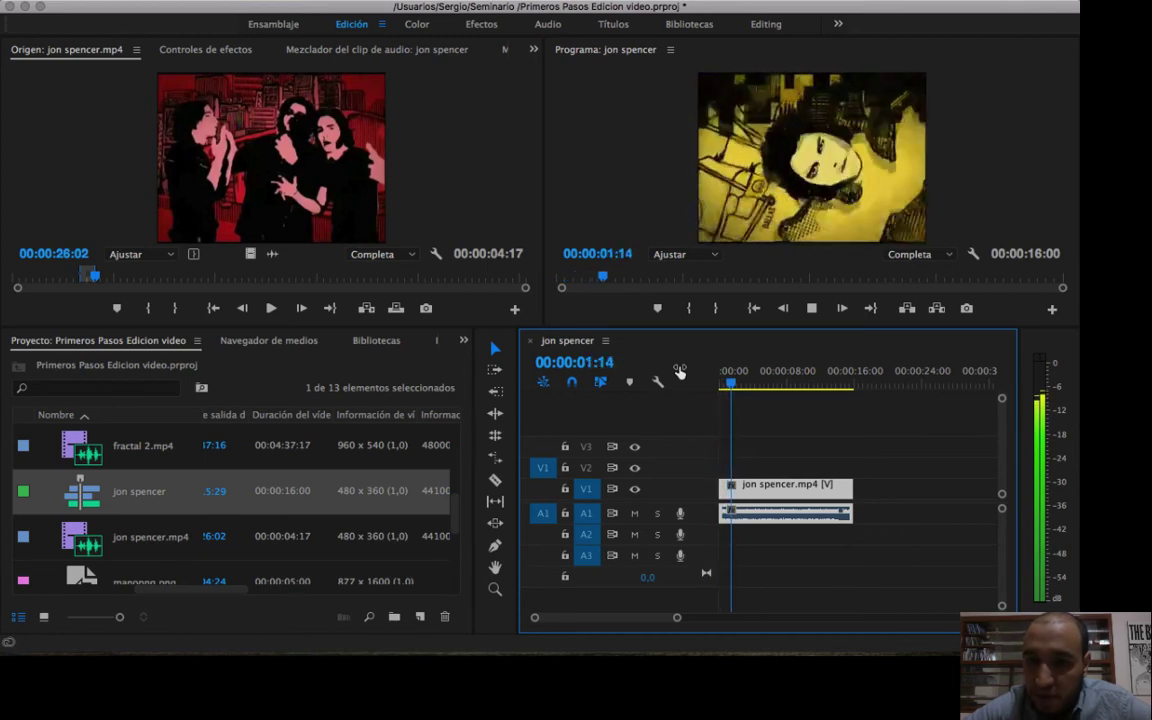
pyautogui.press('space')
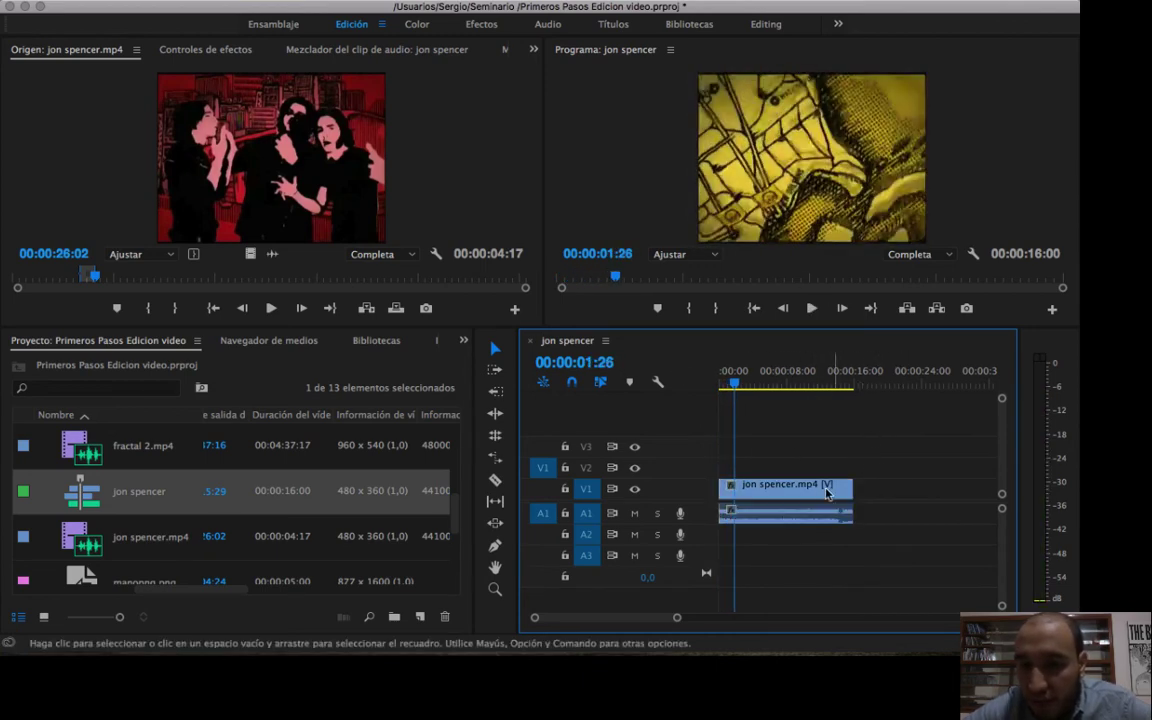
pyautogui.click(907, 463)
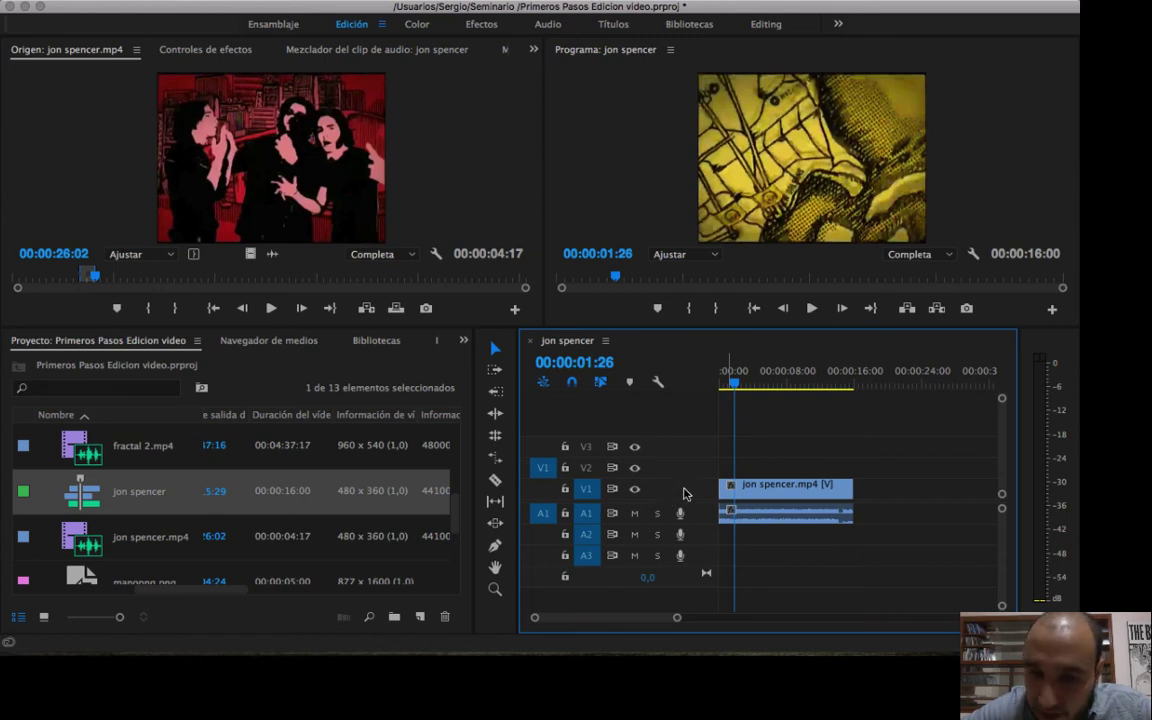
# Turn targeting of video track V1 off and back on, and select the clip on that track.
pyautogui.click(587, 492)
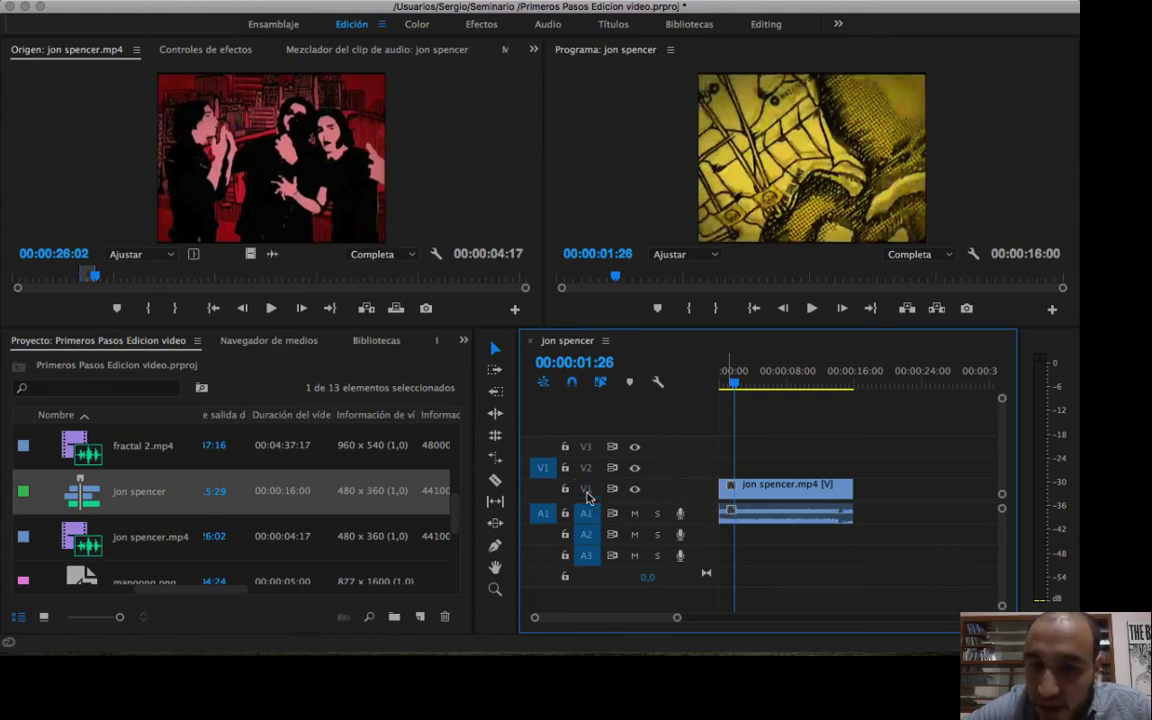
pyautogui.click(587, 492)
pyautogui.click(767, 497)
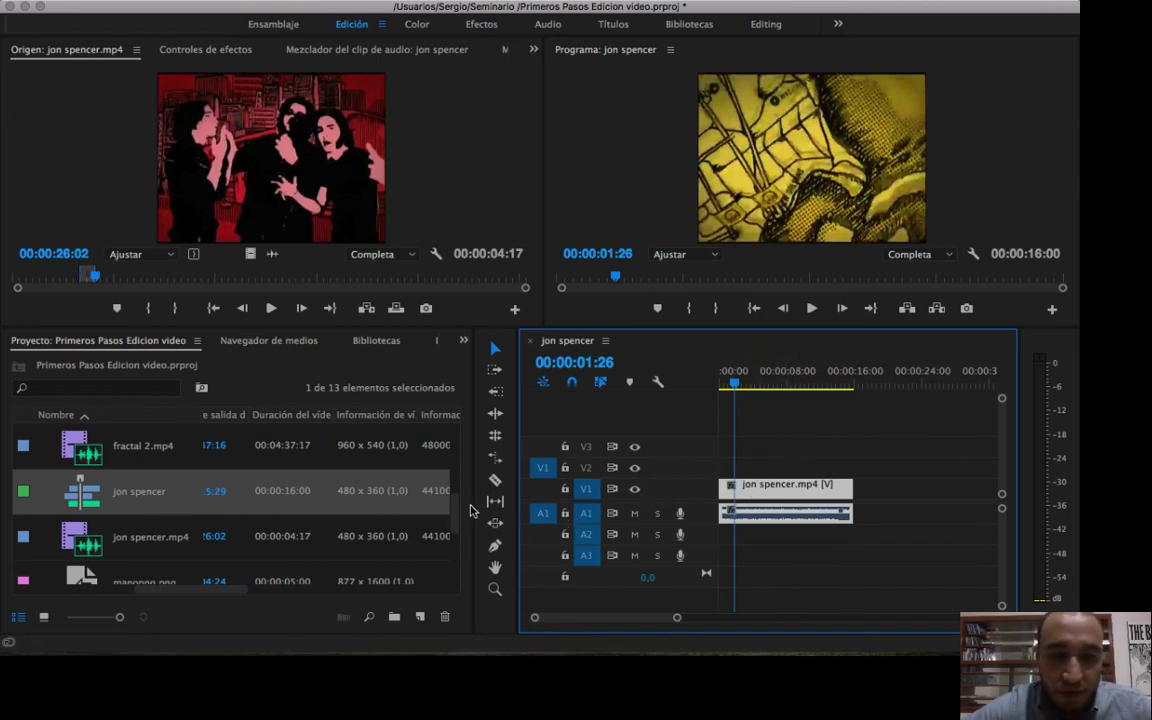
pyautogui.moveTo(458, 515); pyautogui.dragTo(455, 472)
pyautogui.click(210, 509)
pyautogui.moveTo(147, 500); pyautogui.dragTo(737, 478)
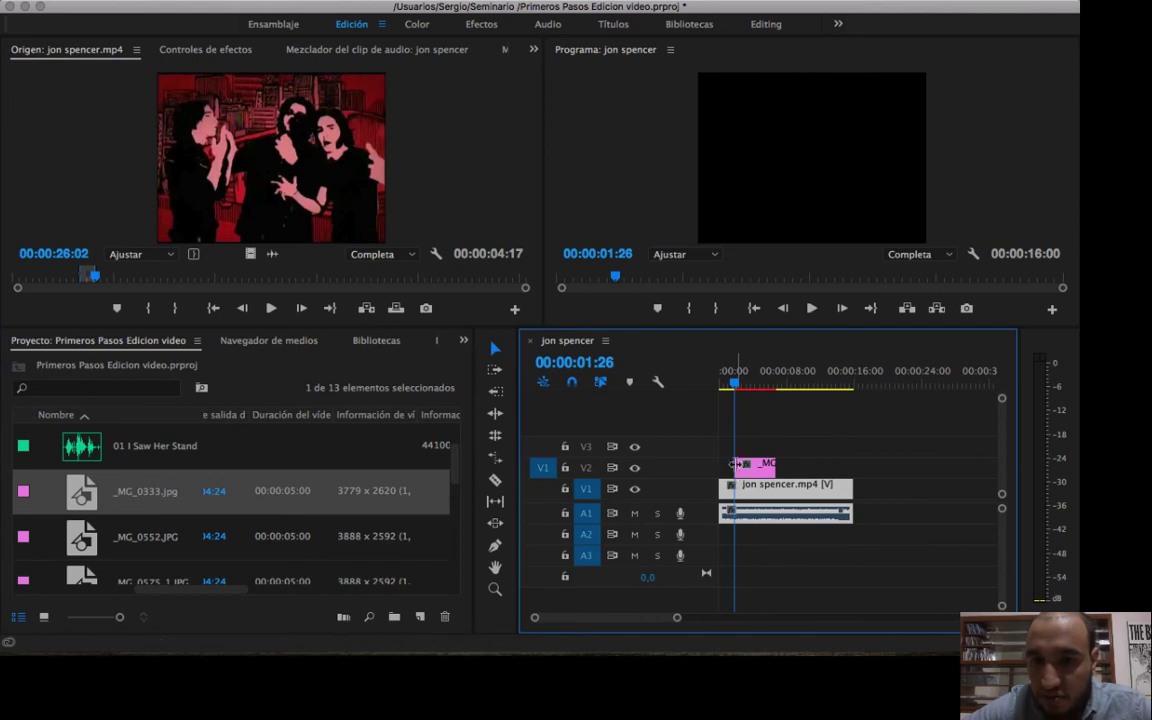
# Move _MG_0333.jpg on track V2 so that it starts at 00:00:02:24.
pyautogui.click(742, 383)
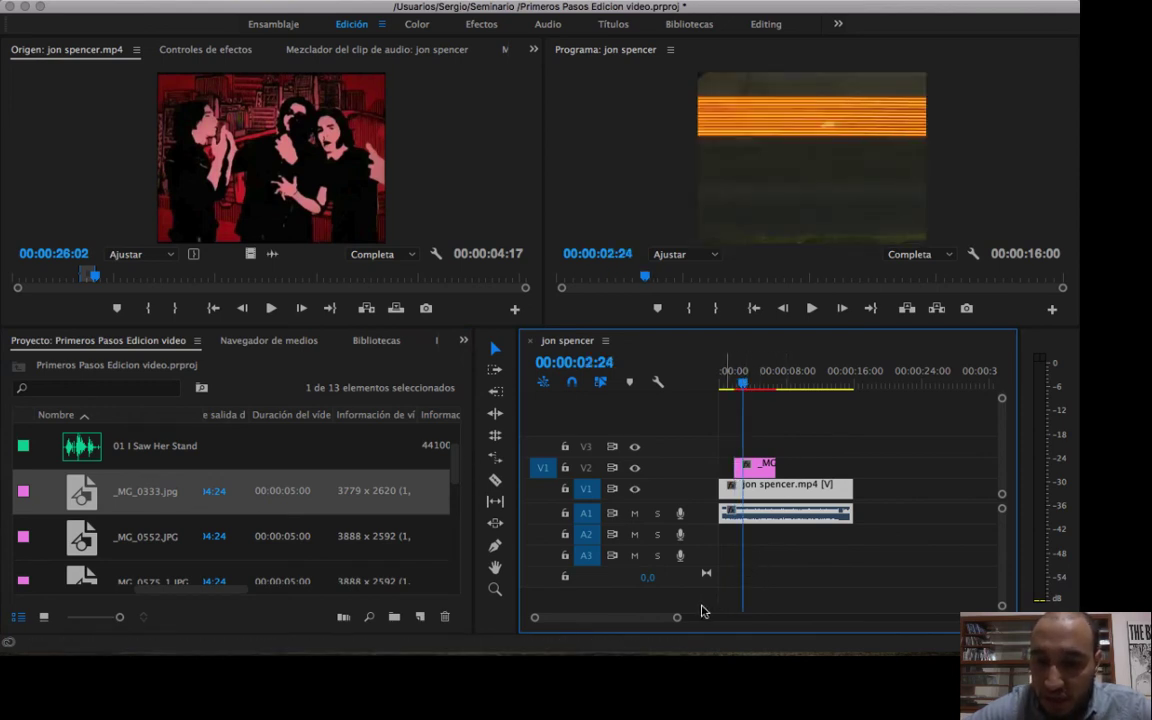
pyautogui.moveTo(678, 620); pyautogui.dragTo(723, 604)
pyautogui.moveTo(850, 463); pyautogui.dragTo(875, 463)
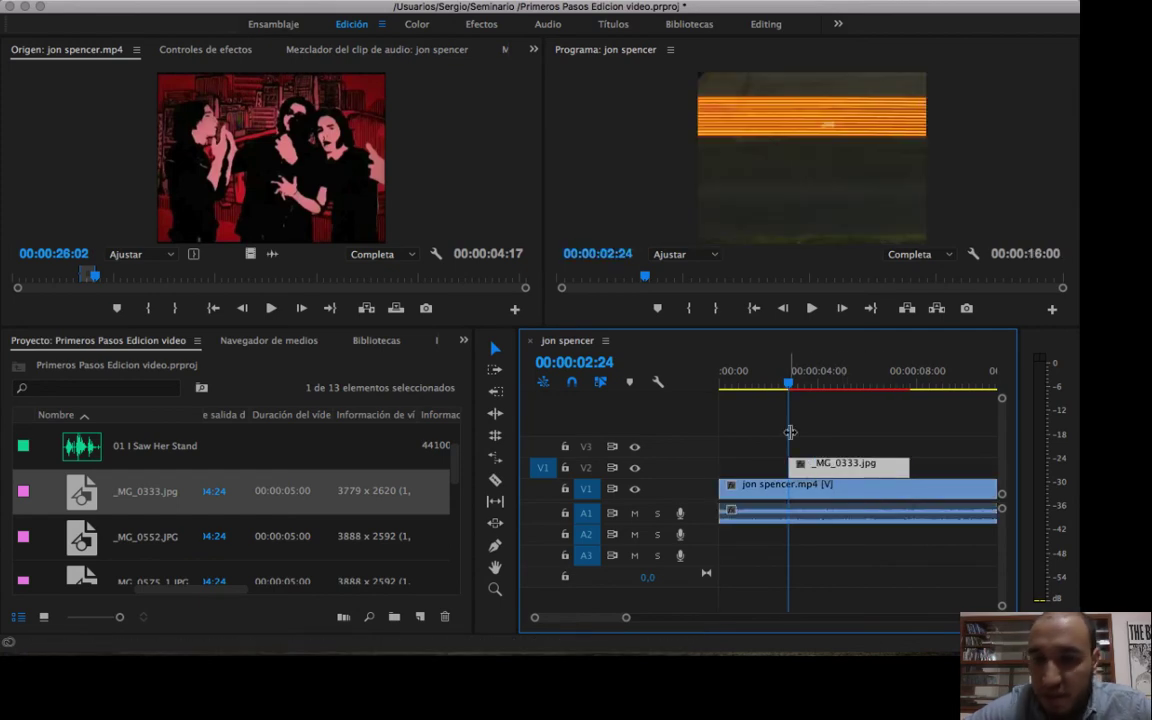
# Mute audio track A1 and play the sequence from the start into the image, stopping at 00:00:03:01.
pyautogui.moveTo(786, 387); pyautogui.dragTo(745, 388)
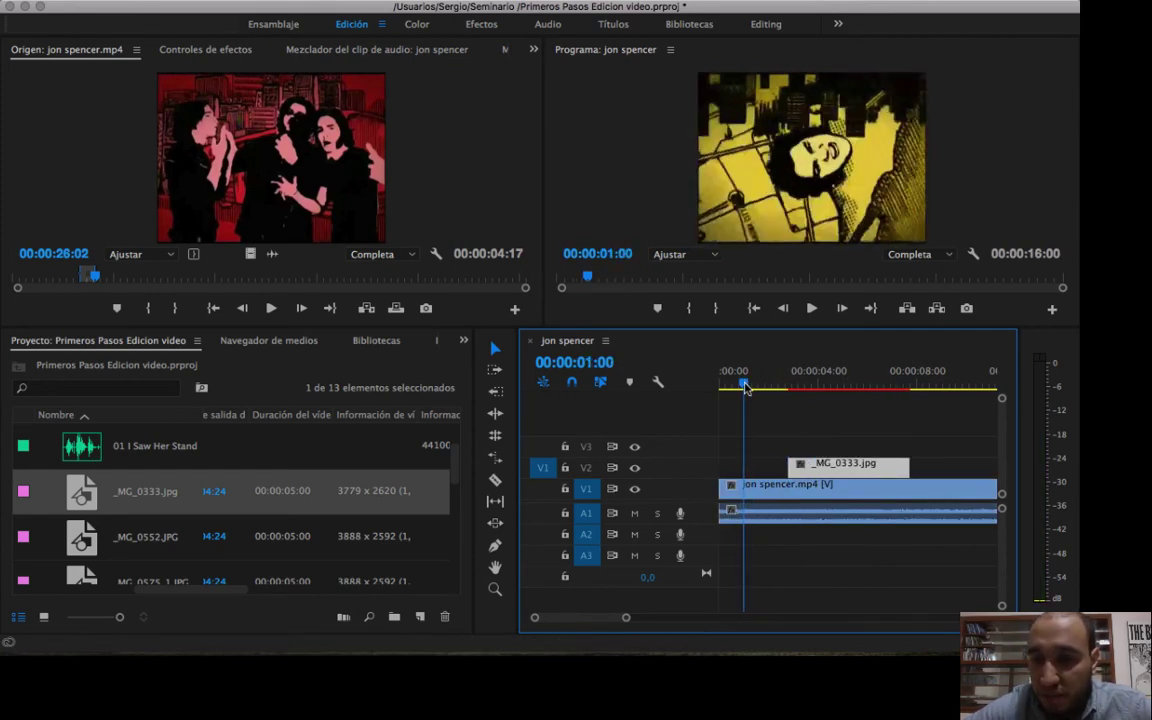
pyautogui.click(634, 514)
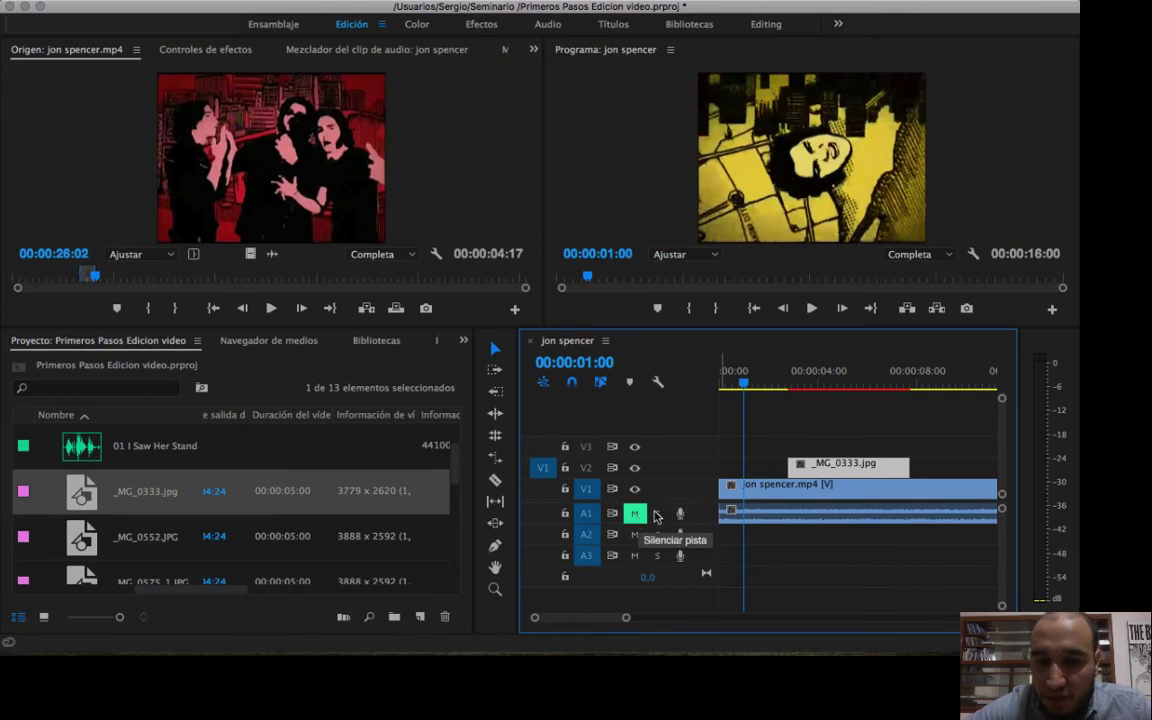
pyautogui.click(717, 387)
pyautogui.press('space')
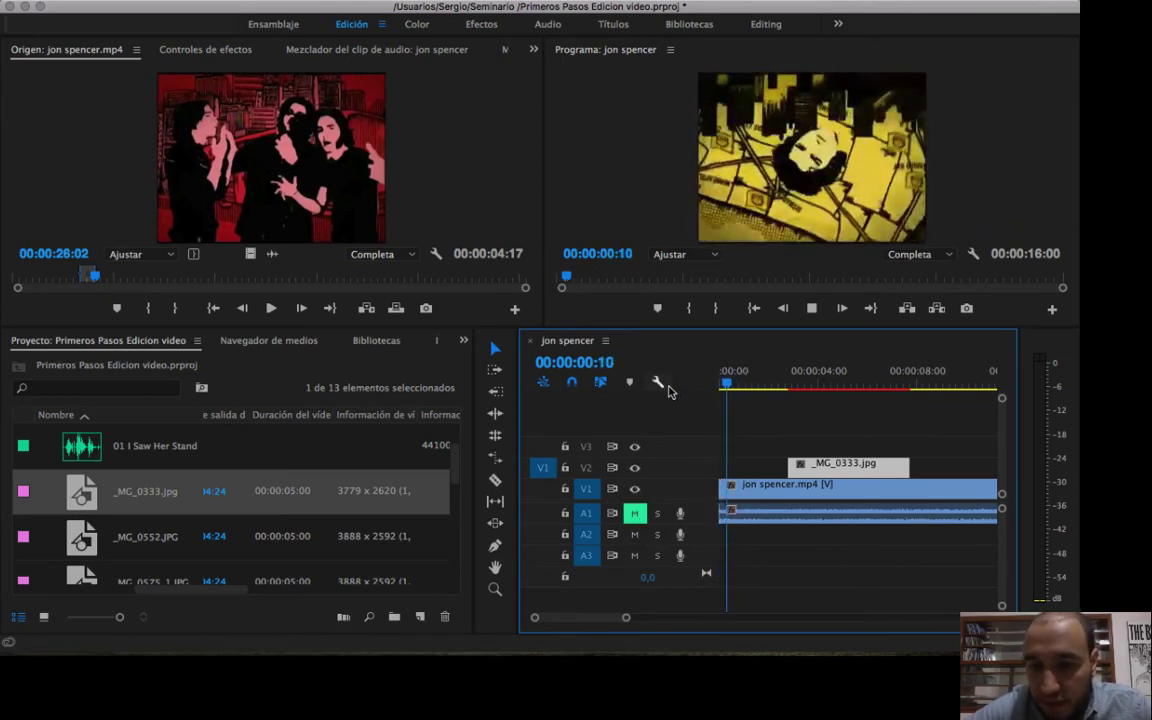
pyautogui.moveTo(754, 367); pyautogui.dragTo(597, 369)
pyautogui.press('space')
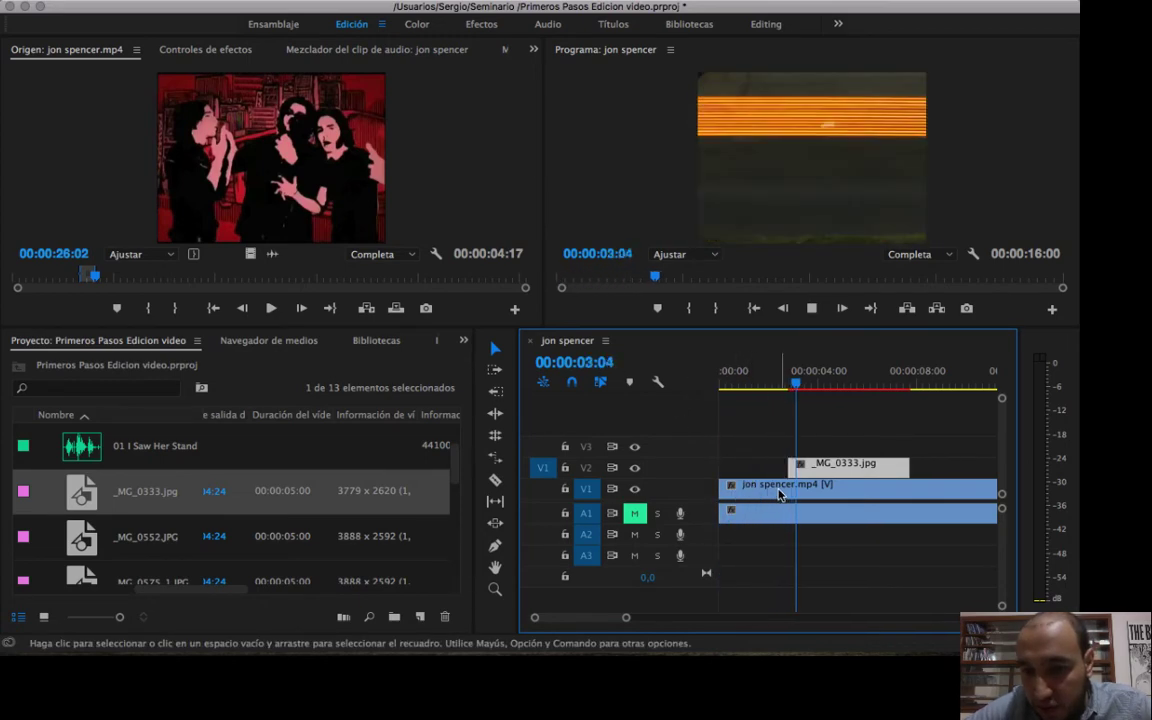
pyautogui.moveTo(794, 391)
pyautogui.mouseDown()
pyautogui.moveTo(771, 388)
pyautogui.moveTo(794, 388)
pyautogui.mouseUp()
pyautogui.click(808, 441)
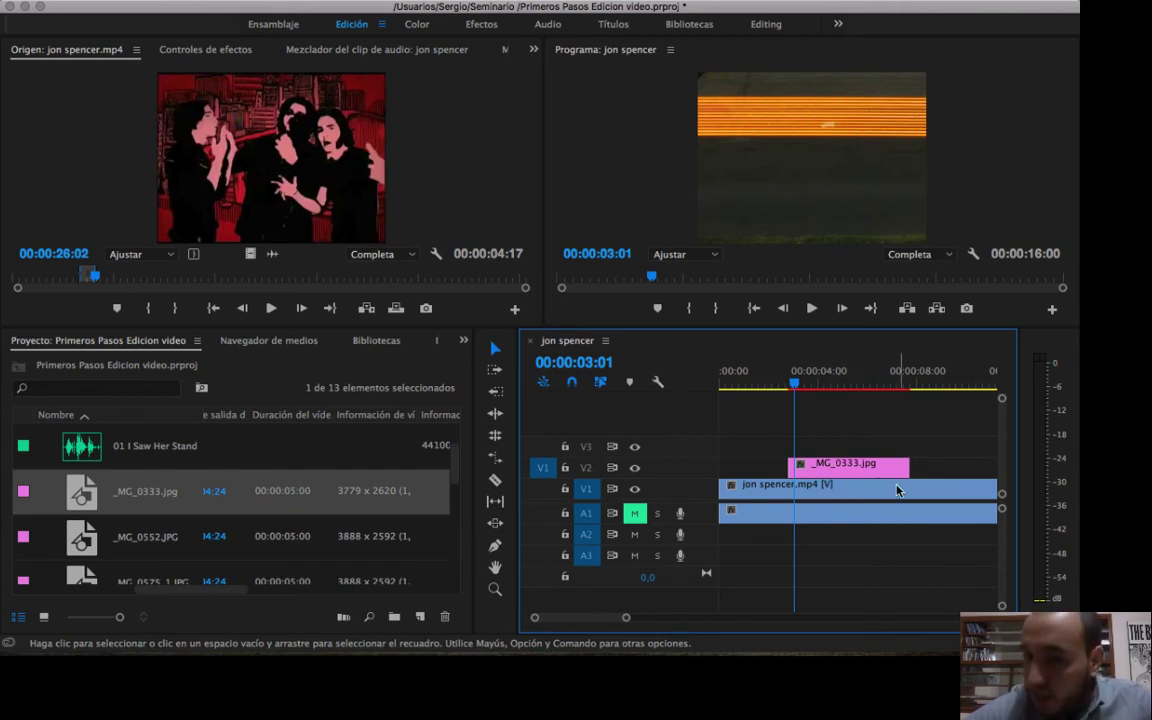
# Play the sequence from 00:00:05:12 past the image's end, return to 00:00:02:27, and check the start, end and duration of _MG_0333.jpg.
pyautogui.moveTo(795, 381); pyautogui.dragTo(853, 379)
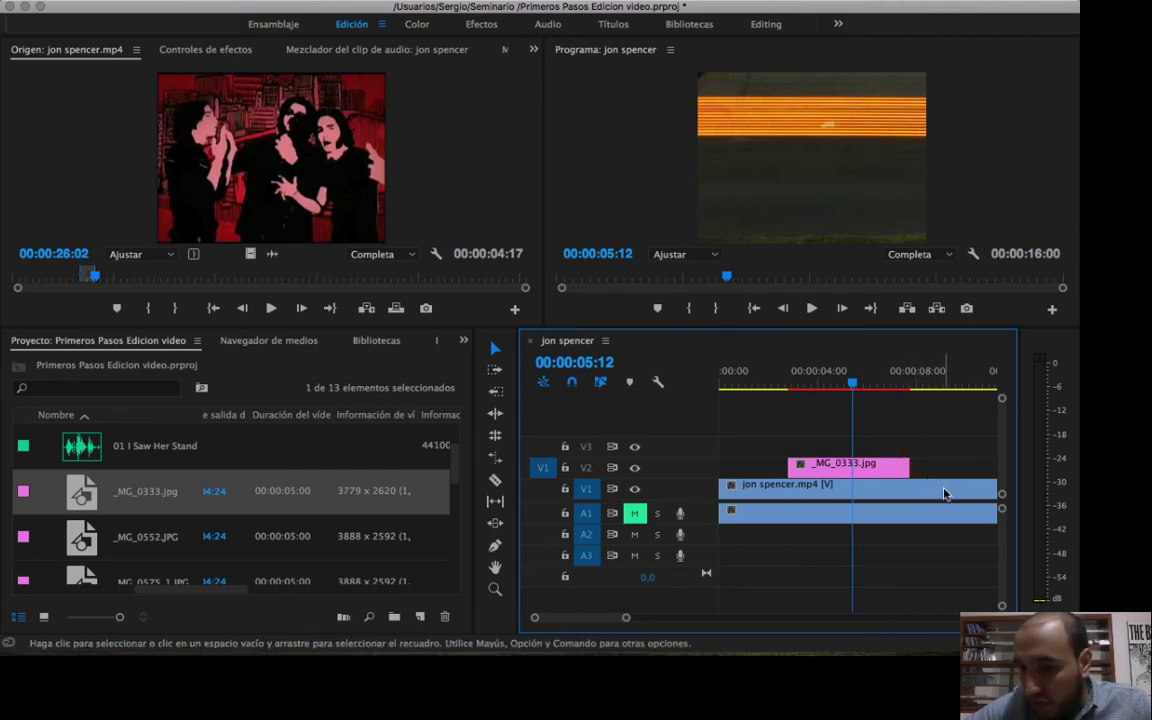
pyautogui.press('space')
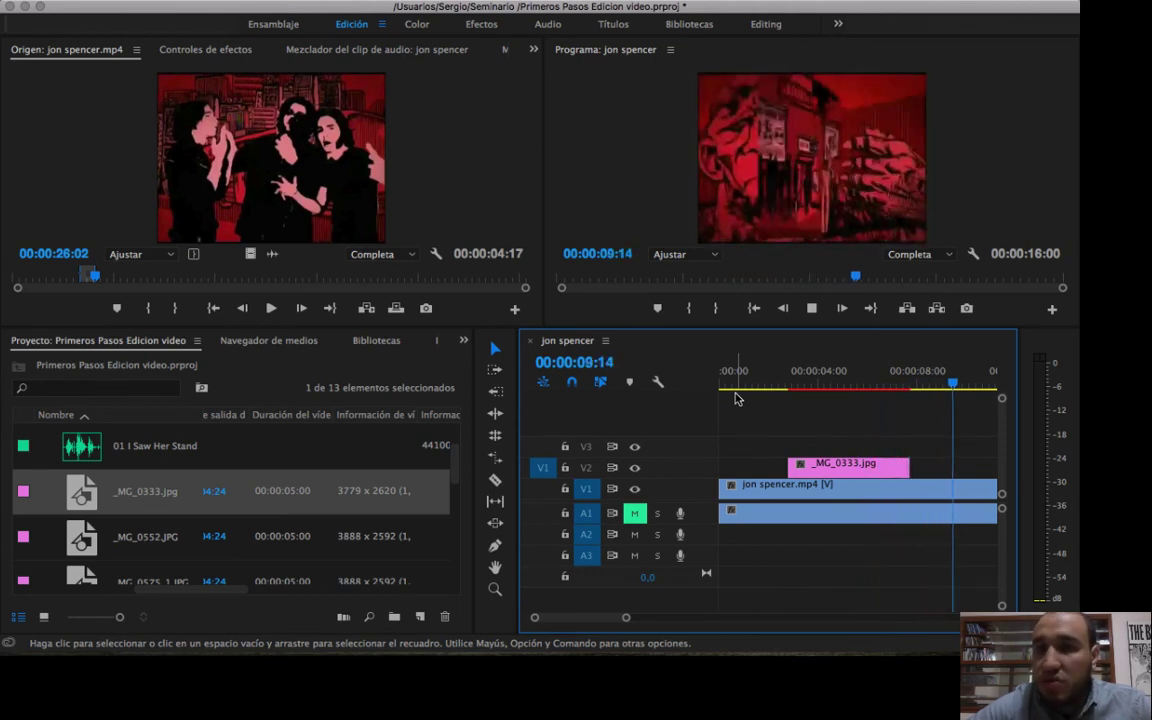
pyautogui.press('space')
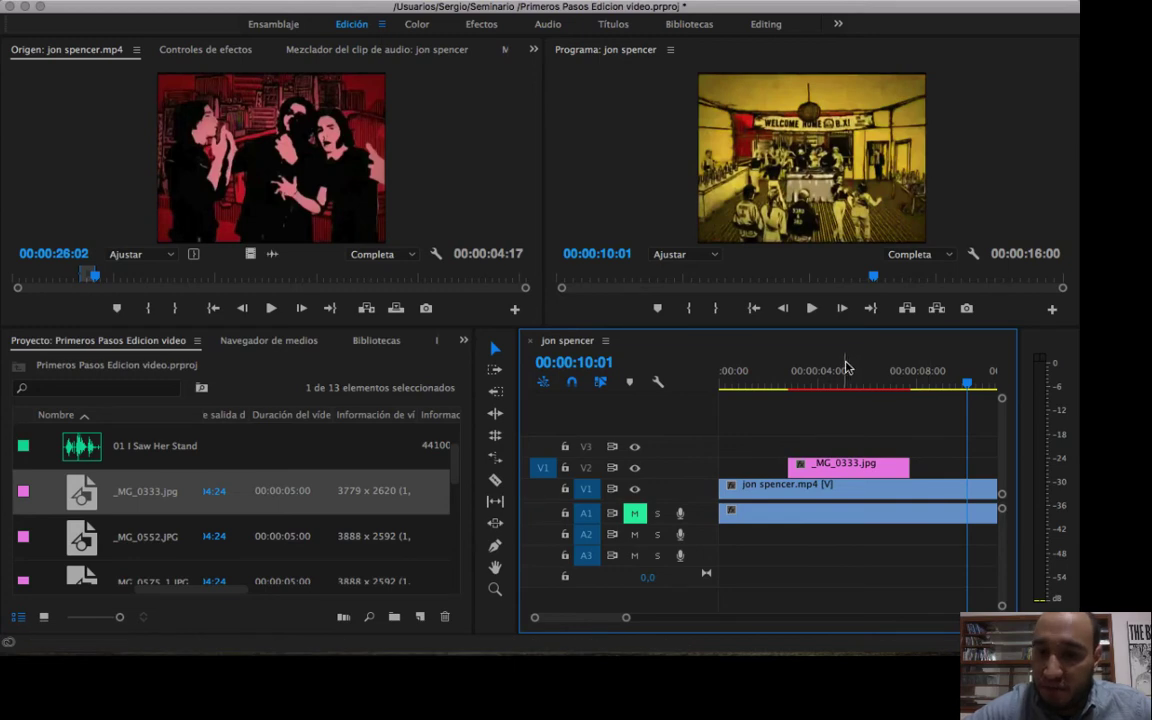
pyautogui.moveTo(845, 372); pyautogui.dragTo(794, 406)
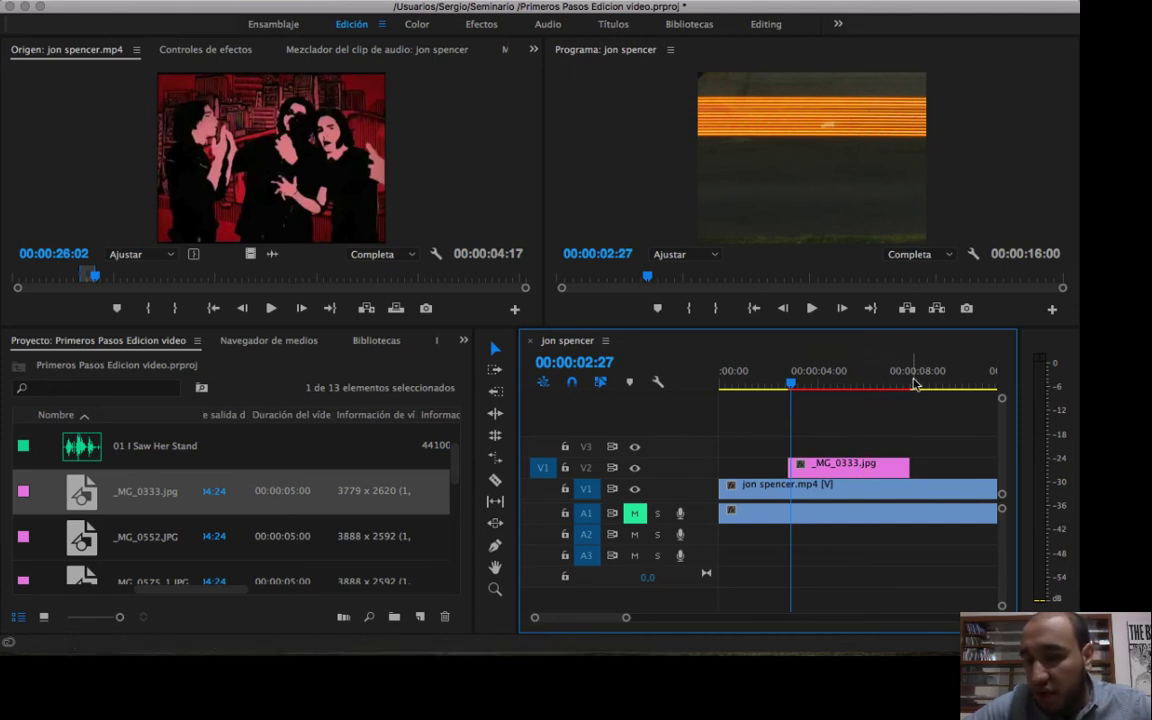
pyautogui.click(841, 467)
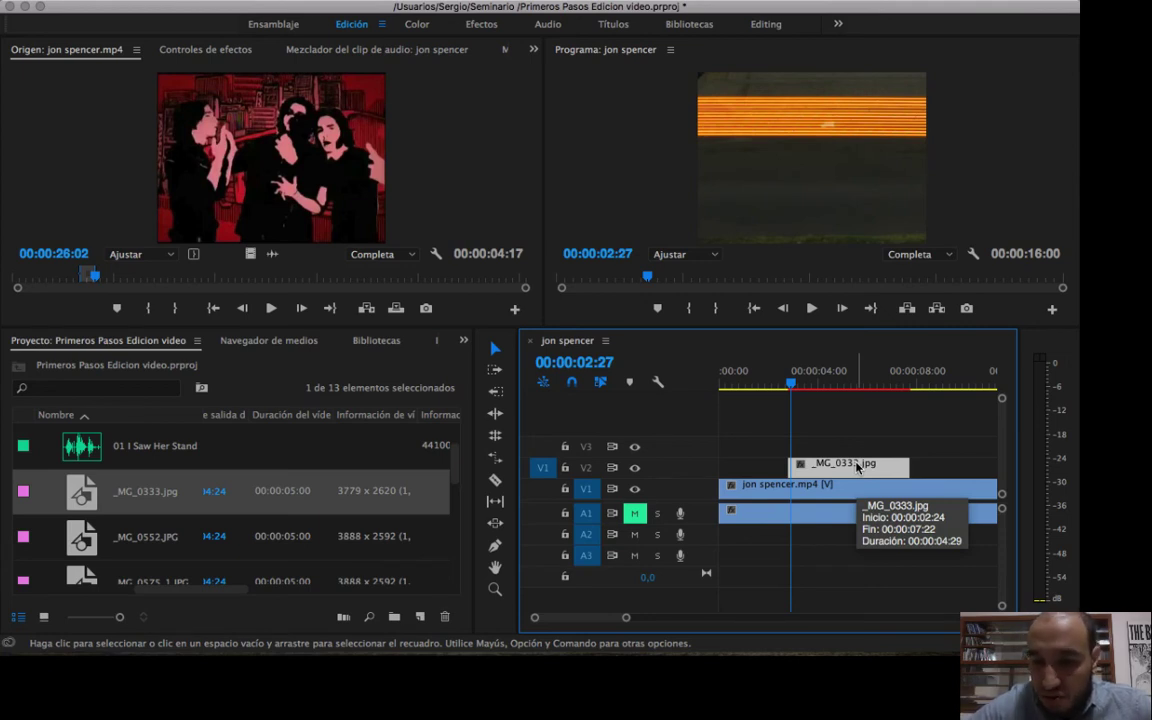
# Delete _MG_0333.jpg from track V2 and place manopng.png there, starting at 00:00:02:27.
pyautogui.press('Delete')
pyautogui.scroll(-2, 231, 483)
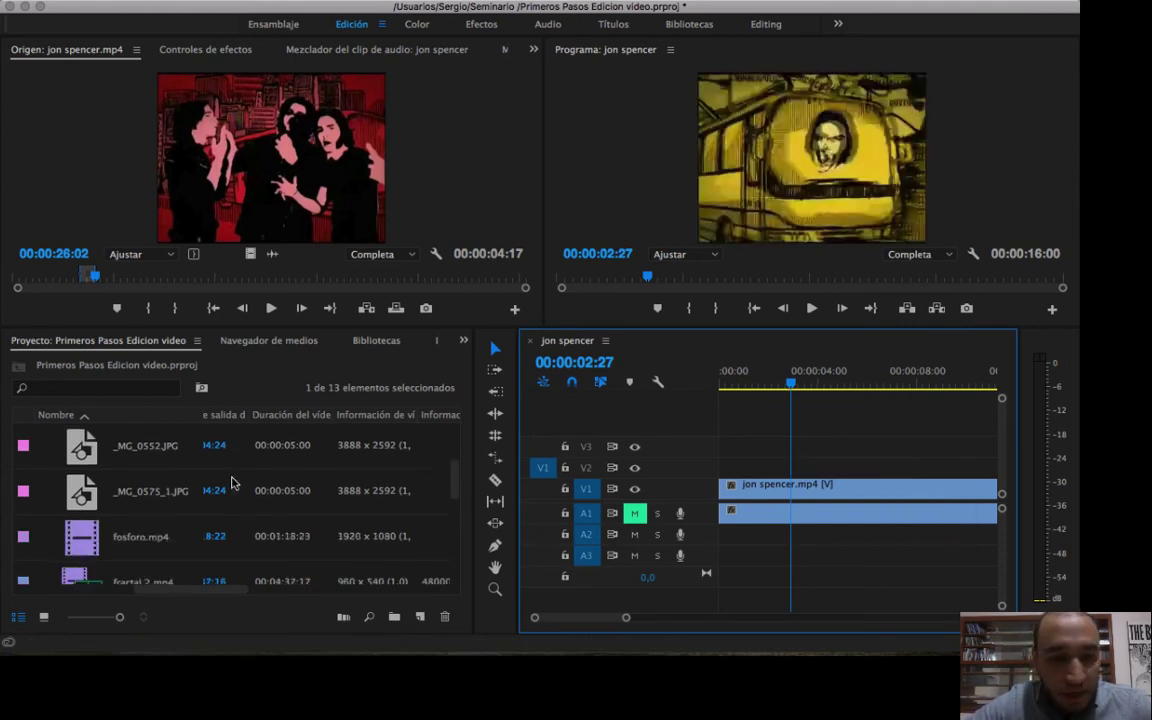
pyautogui.scroll(-1, 231, 483)
pyautogui.scroll(3, 231, 483)
pyautogui.scroll(-4, 231, 483)
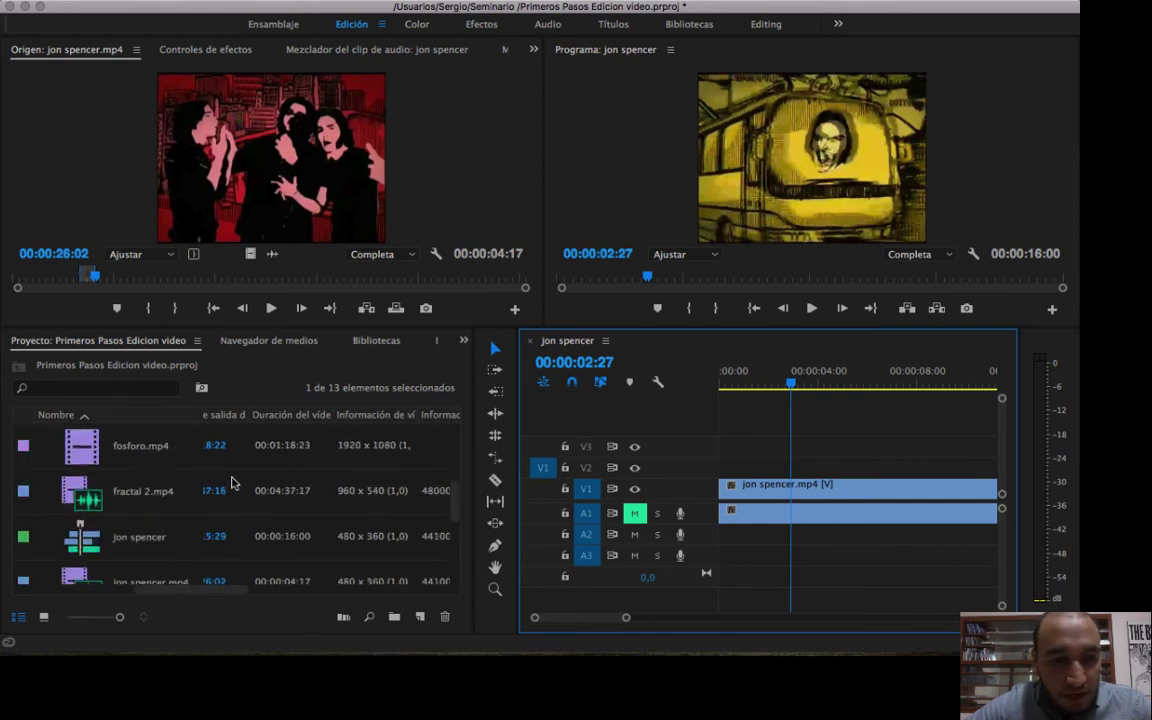
pyautogui.scroll(-4, 231, 483)
pyautogui.click(115, 463)
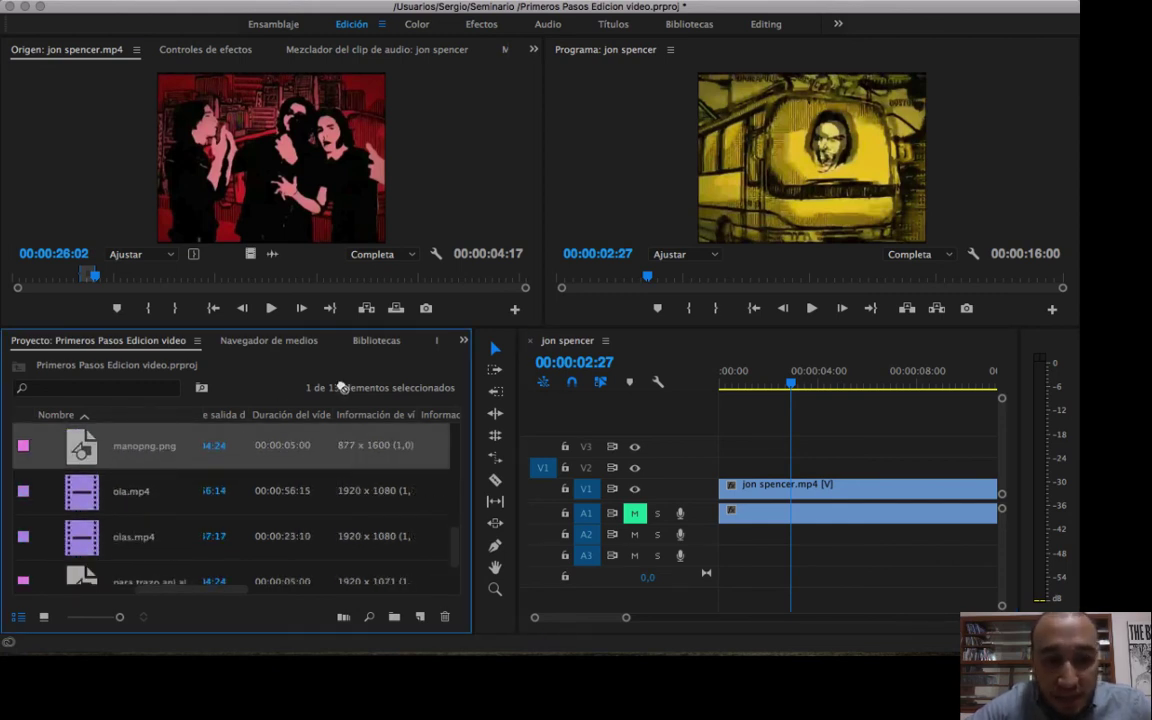
pyautogui.moveTo(340, 387); pyautogui.dragTo(792, 465)
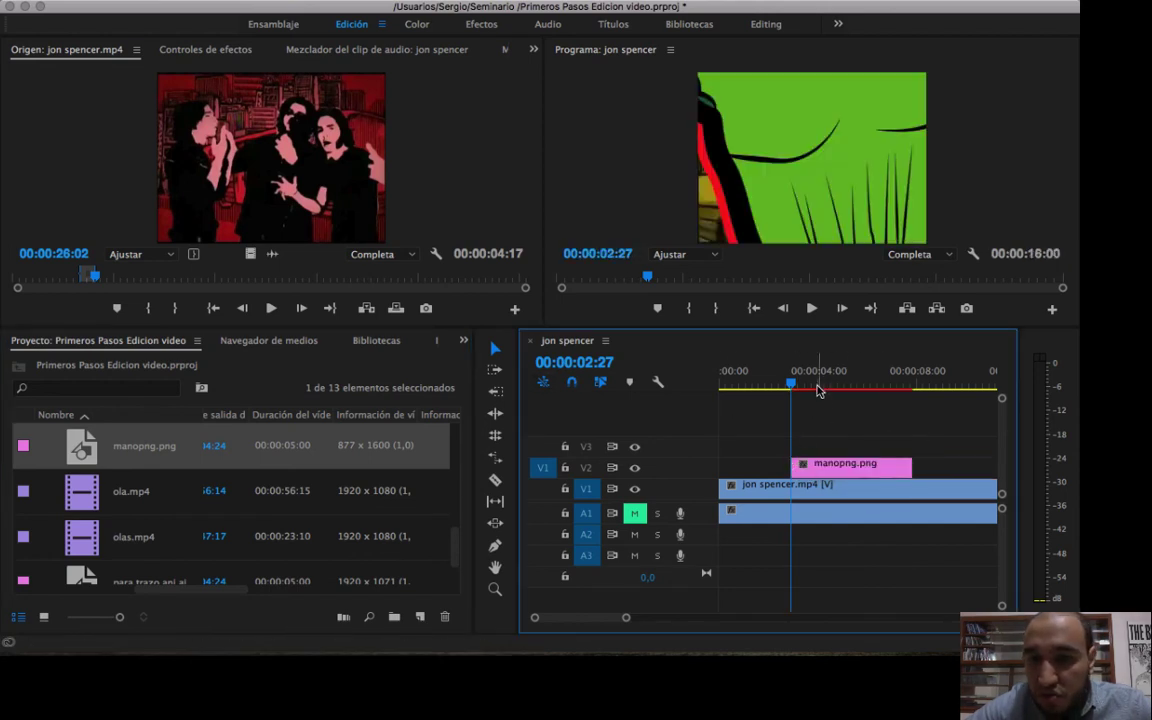
# Move the playhead to 00:00:04:27 and set the scale of manopng.png on track V2 to 19.
pyautogui.moveTo(818, 390); pyautogui.dragTo(840, 386)
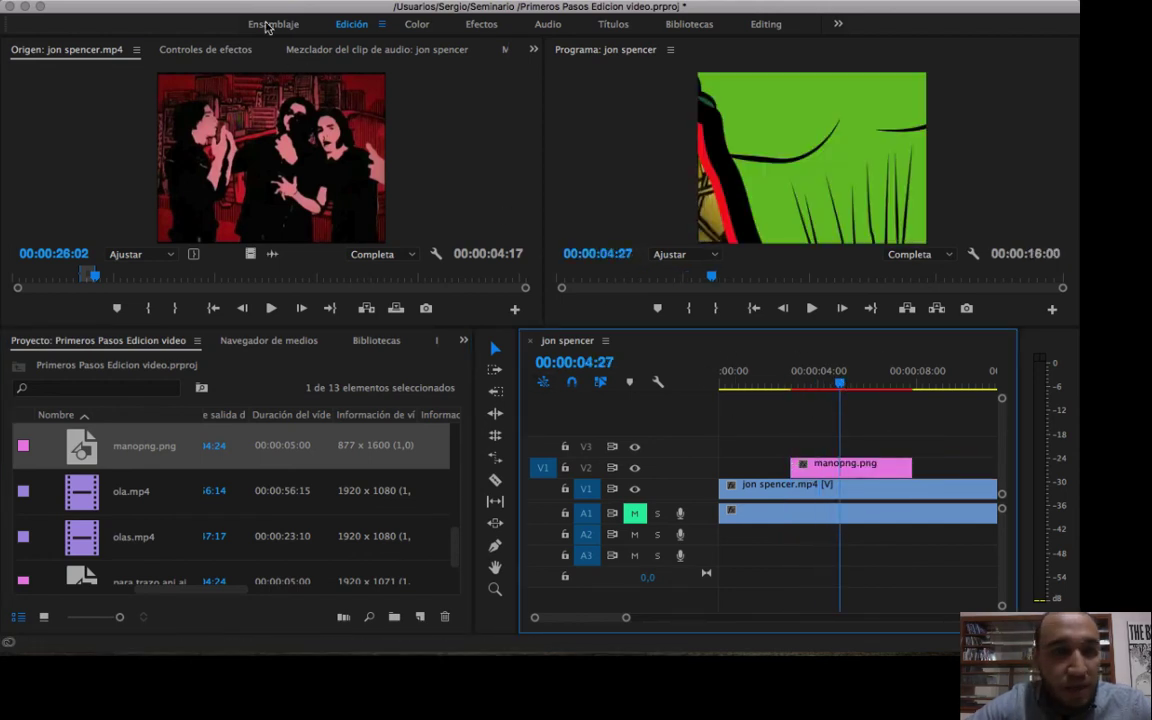
pyautogui.click(205, 50)
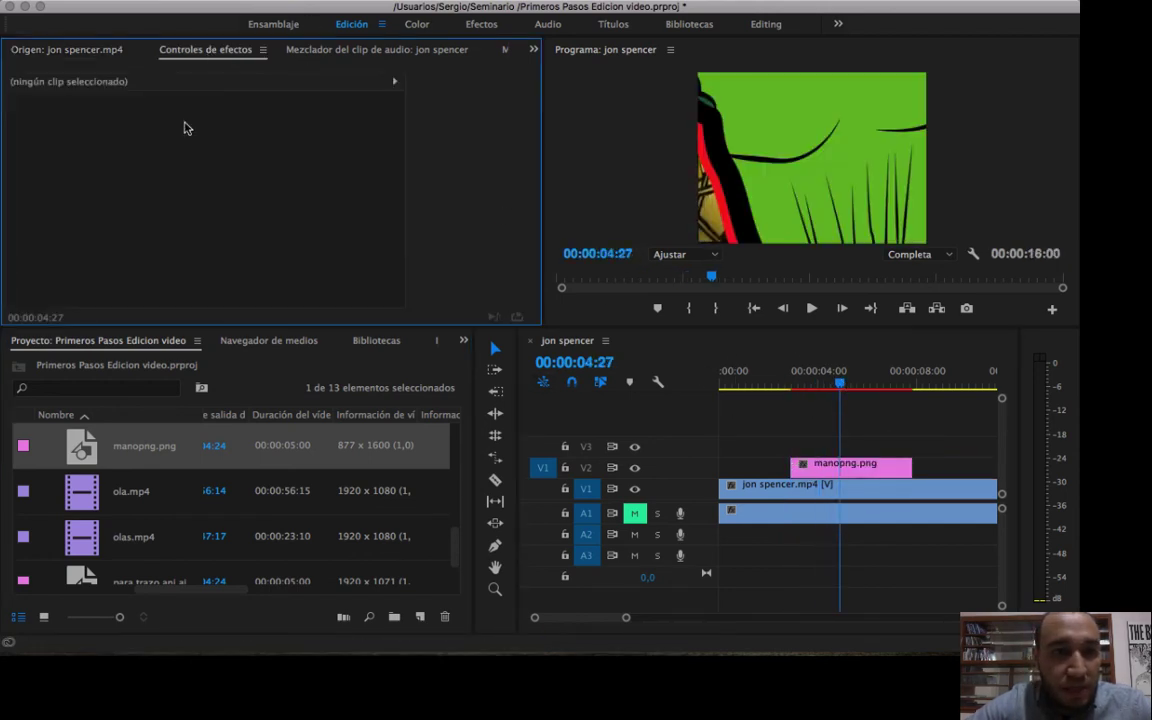
pyautogui.click(880, 467)
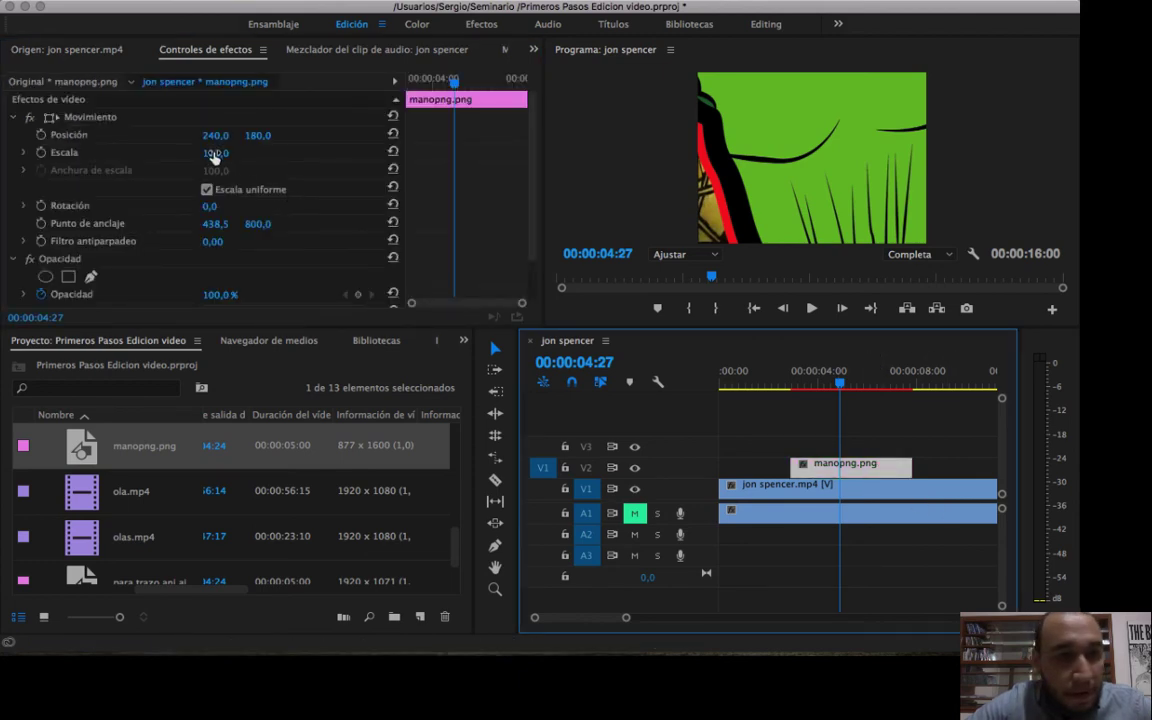
pyautogui.moveTo(213, 153); pyautogui.dragTo(132, 153)
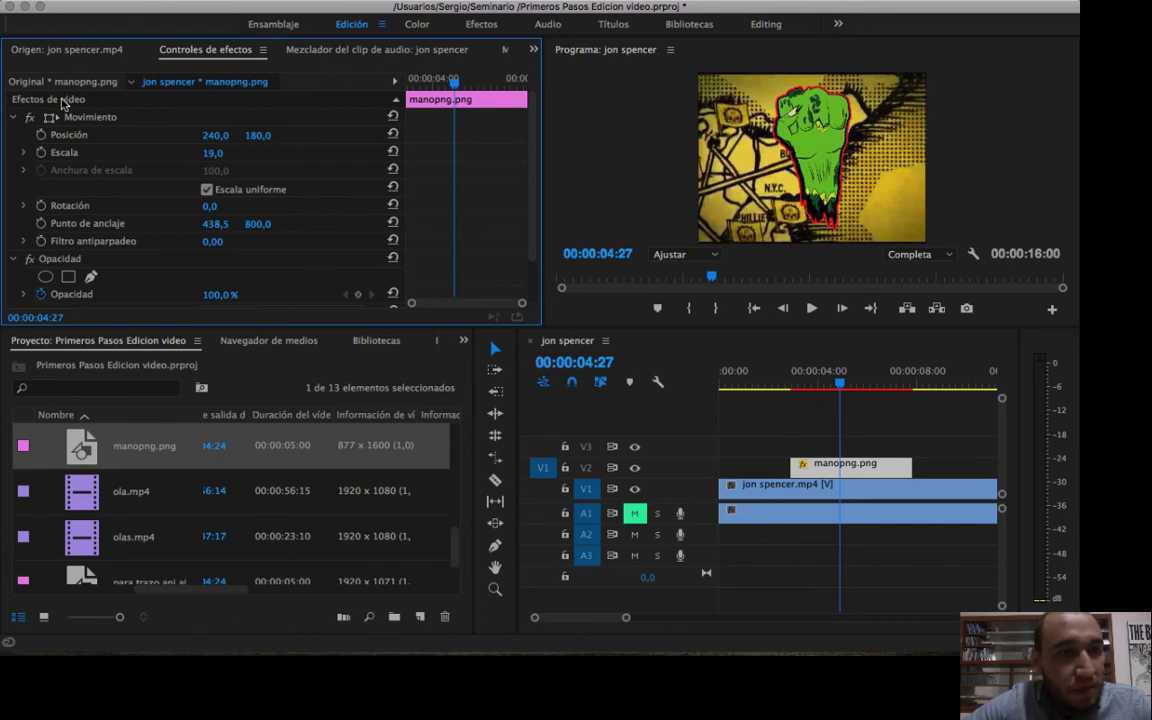
# Reposition the manopng.png hand image in the frame to about 348, 242, then deselect it.
pyautogui.click(80, 119)
pyautogui.moveTo(806, 193); pyautogui.dragTo(858, 222)
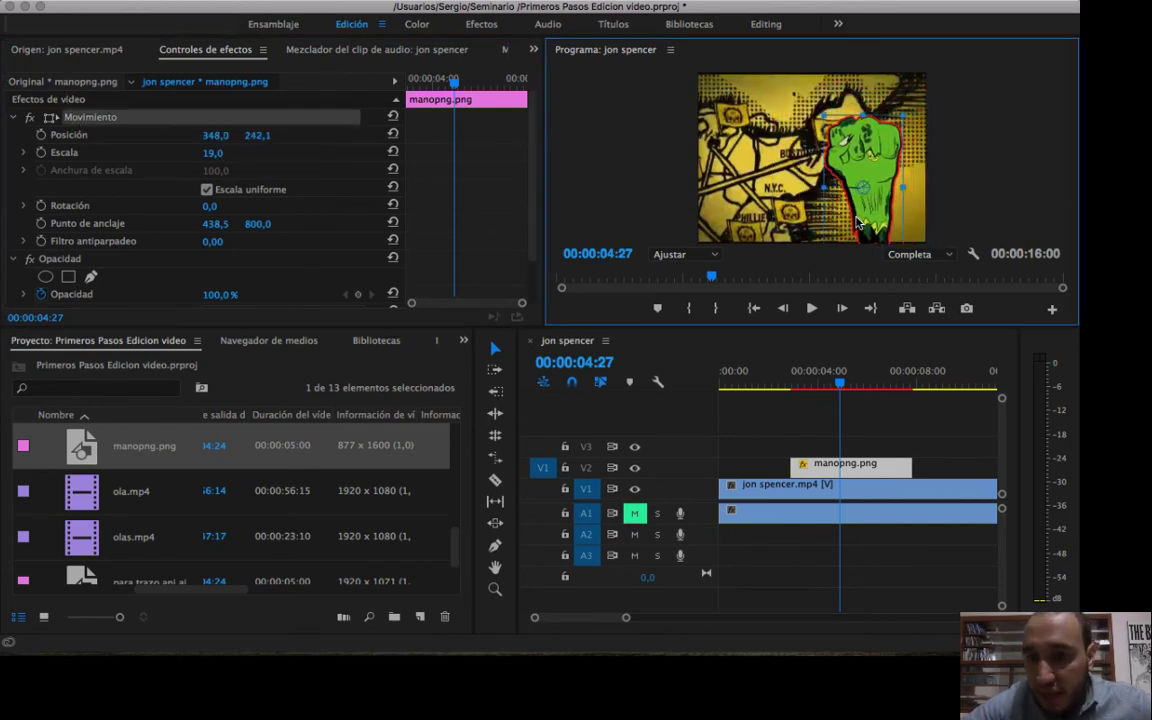
pyautogui.click(835, 555)
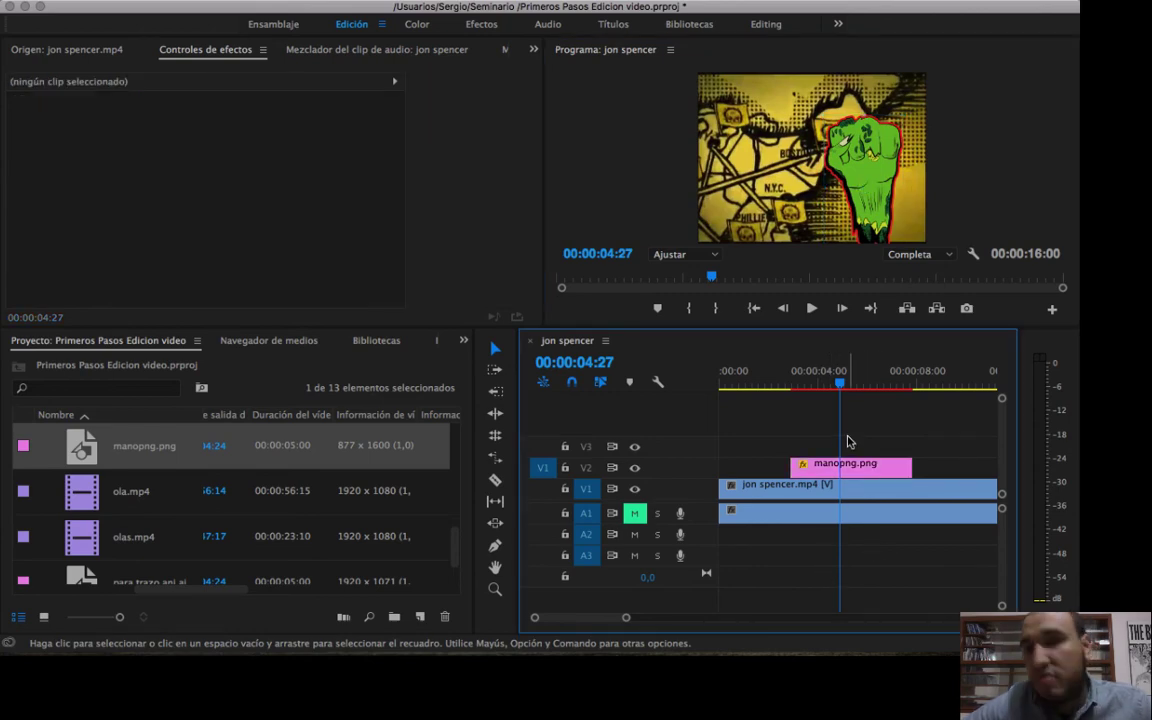
# Play the sequence from the start into the manopng.png overlay, stopping at 00:00:04:06.
pyautogui.moveTo(823, 384); pyautogui.dragTo(708, 388)
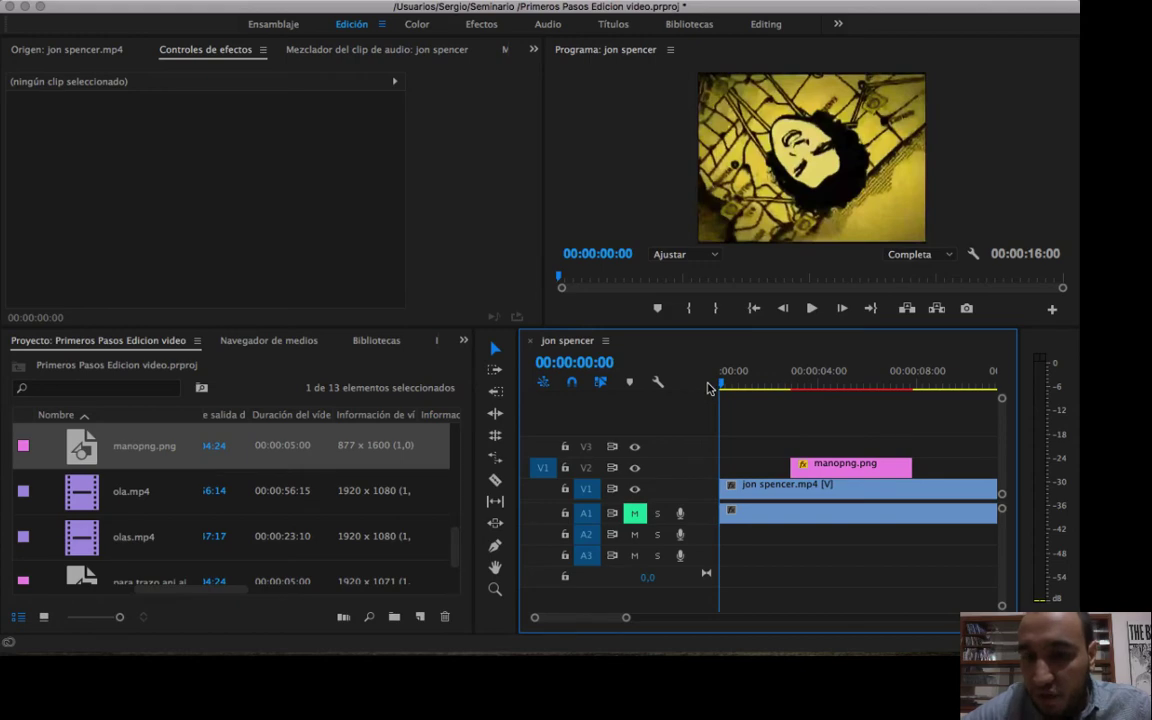
pyautogui.press('space')
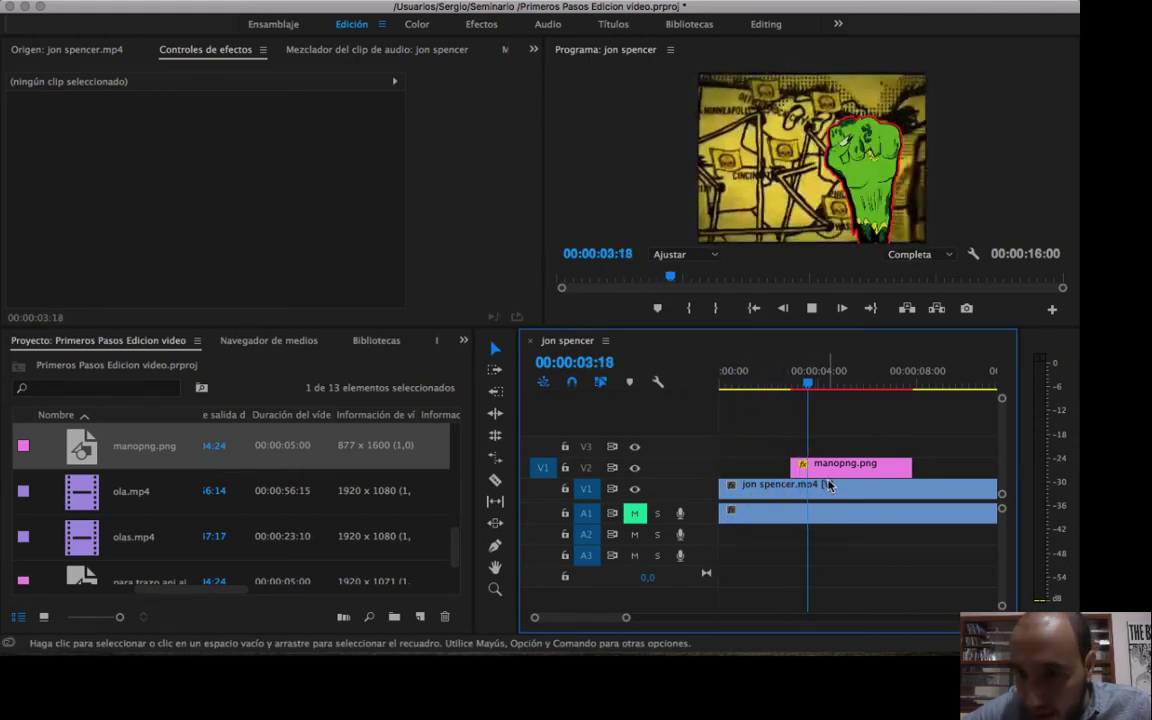
pyautogui.press('space')
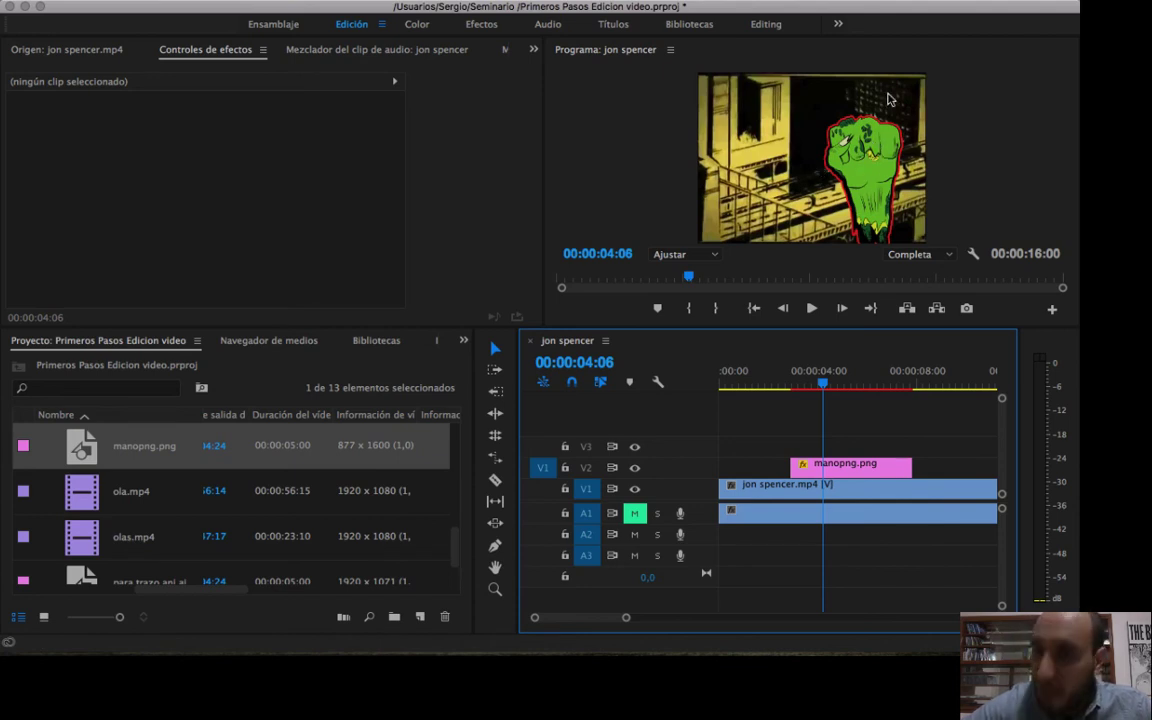
# Delete manopng.png from track V2.
pyautogui.moveTo(812, 378); pyautogui.dragTo(823, 420)
pyautogui.click(845, 464)
pyautogui.press('Delete')
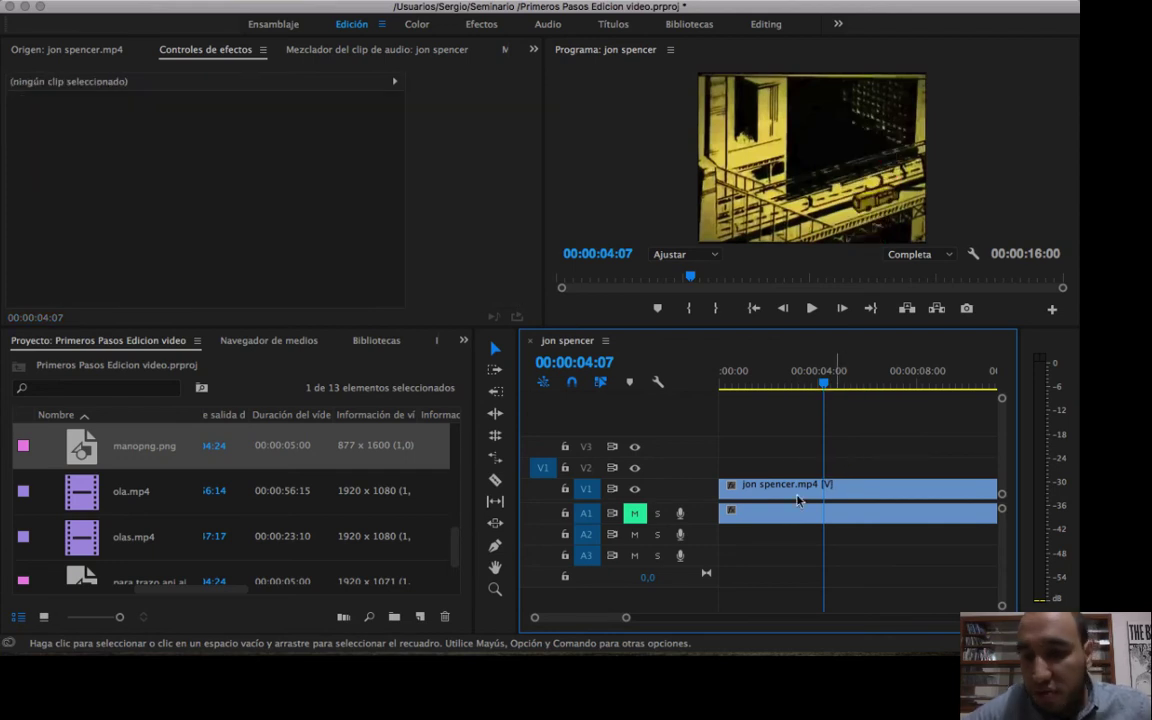
# Unmute audio track A1.
pyautogui.moveTo(626, 621); pyautogui.dragTo(699, 617)
pyautogui.click(830, 477)
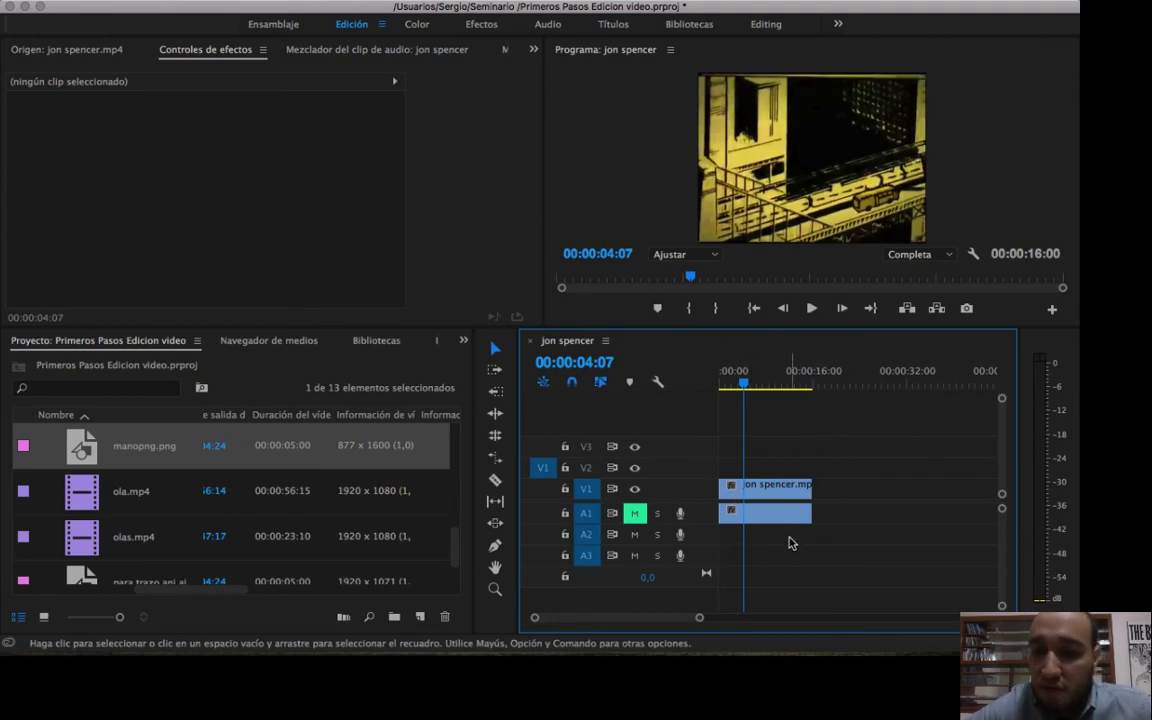
pyautogui.moveTo(696, 619); pyautogui.dragTo(674, 617)
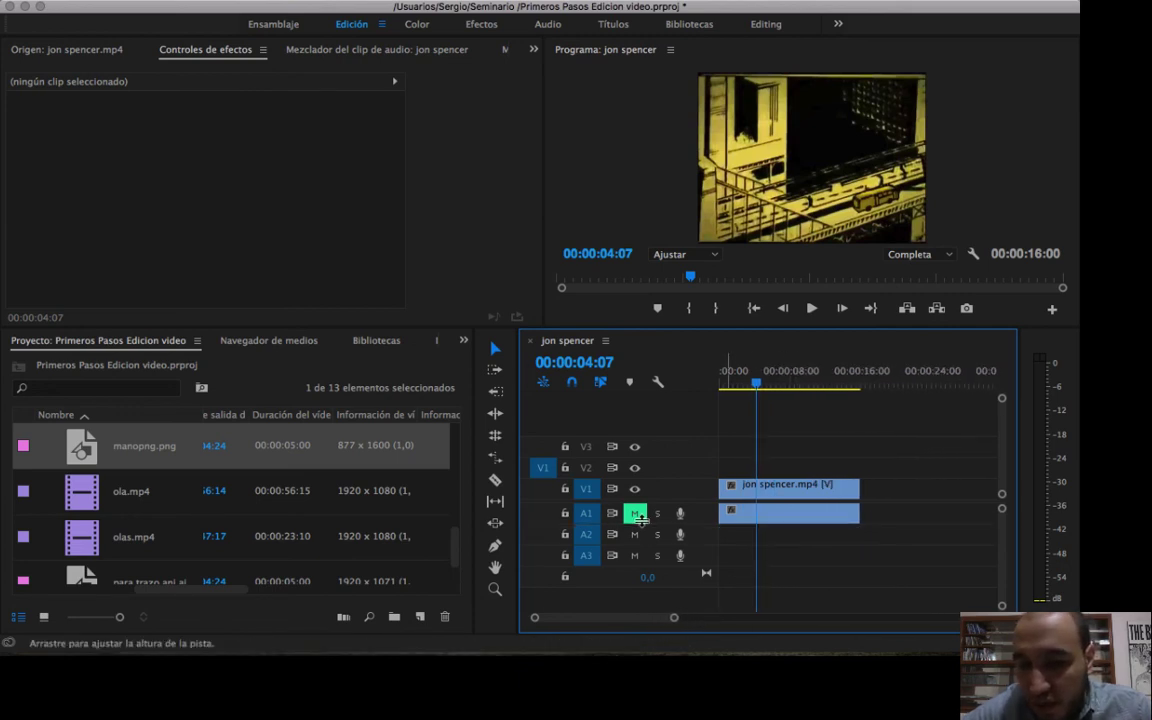
pyautogui.click(634, 513)
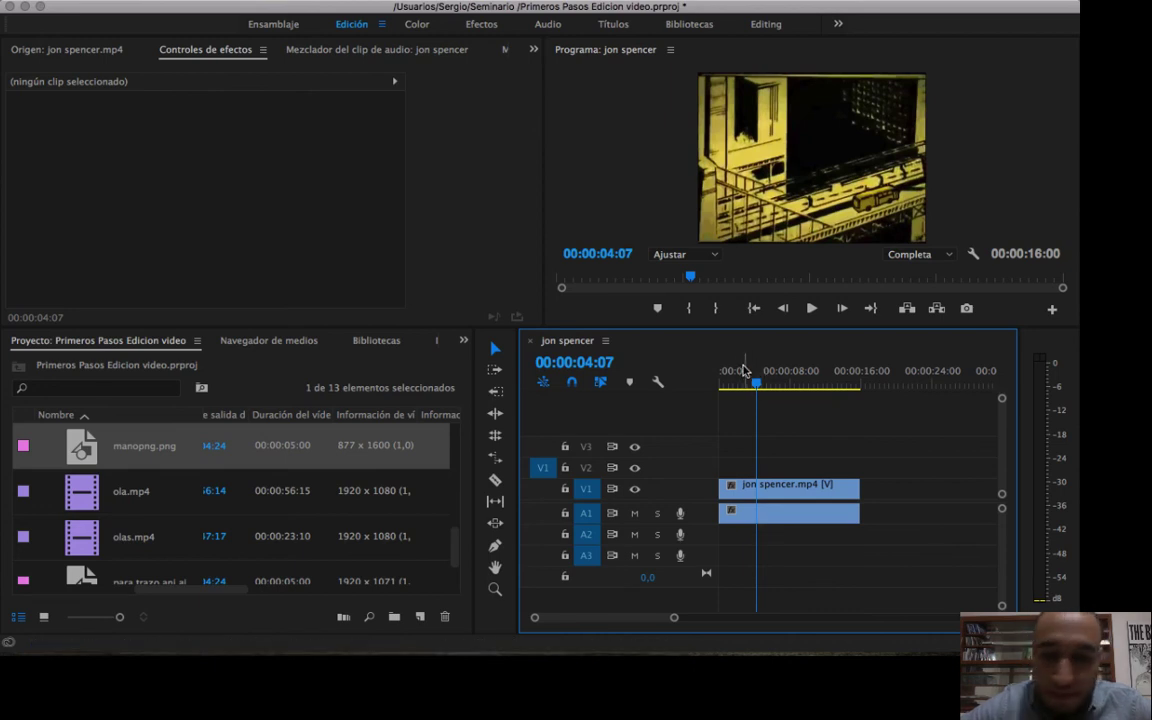
# Raise the system volume and play the sequence with sound from the start, stopping at 00:00:06:01.
pyautogui.moveTo(756, 381); pyautogui.dragTo(708, 383)
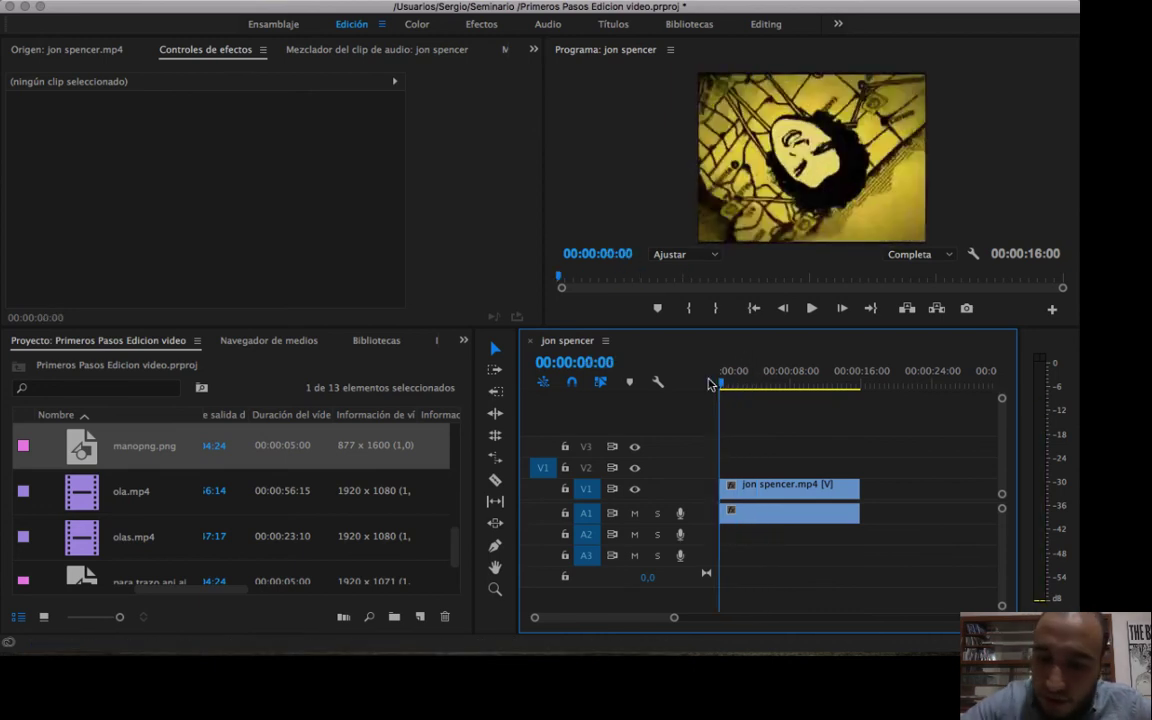
pyautogui.press('XF86AudioRaiseVolume')
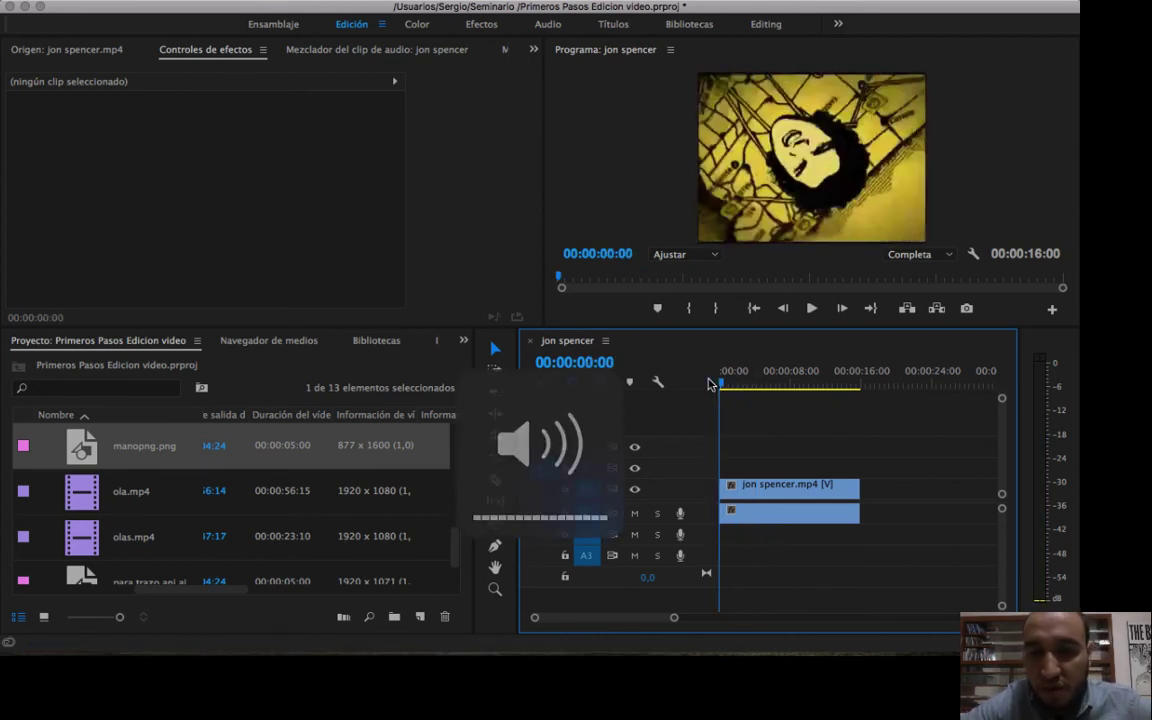
pyautogui.press('space')
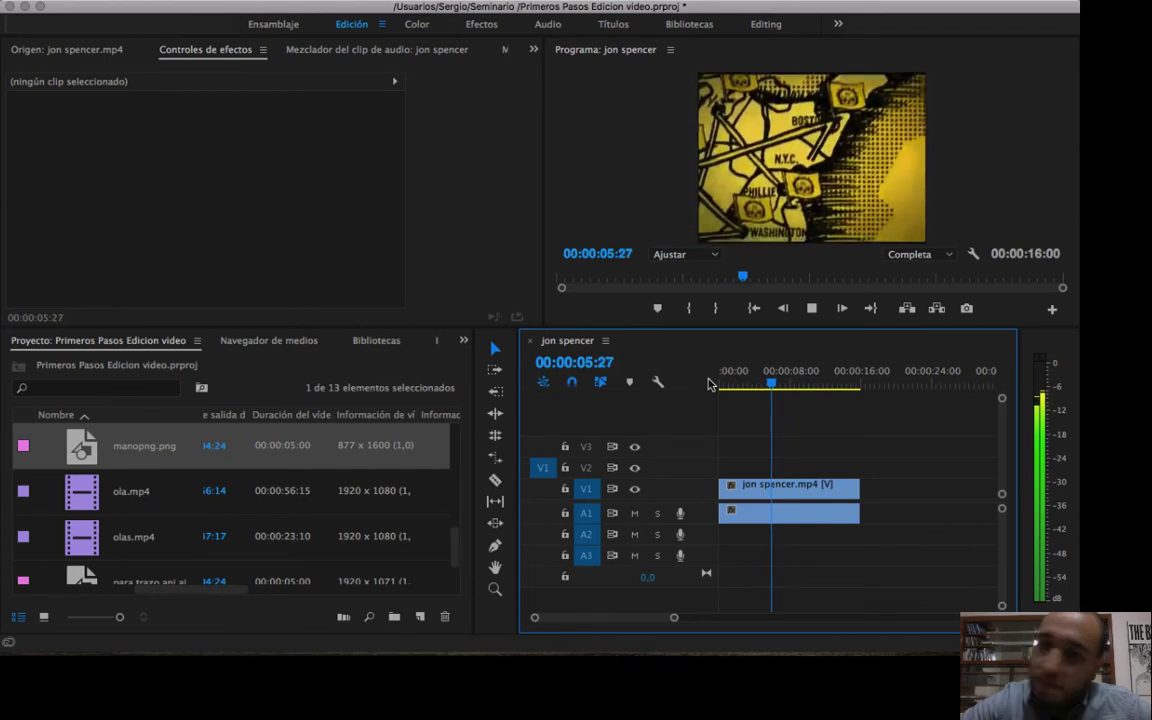
pyautogui.press('space')
# Open 01 I Saw Her Standing There.mp3 in the source monitor and listen to it up to 00:00:05:09.
pyautogui.scroll(5, 336, 444)
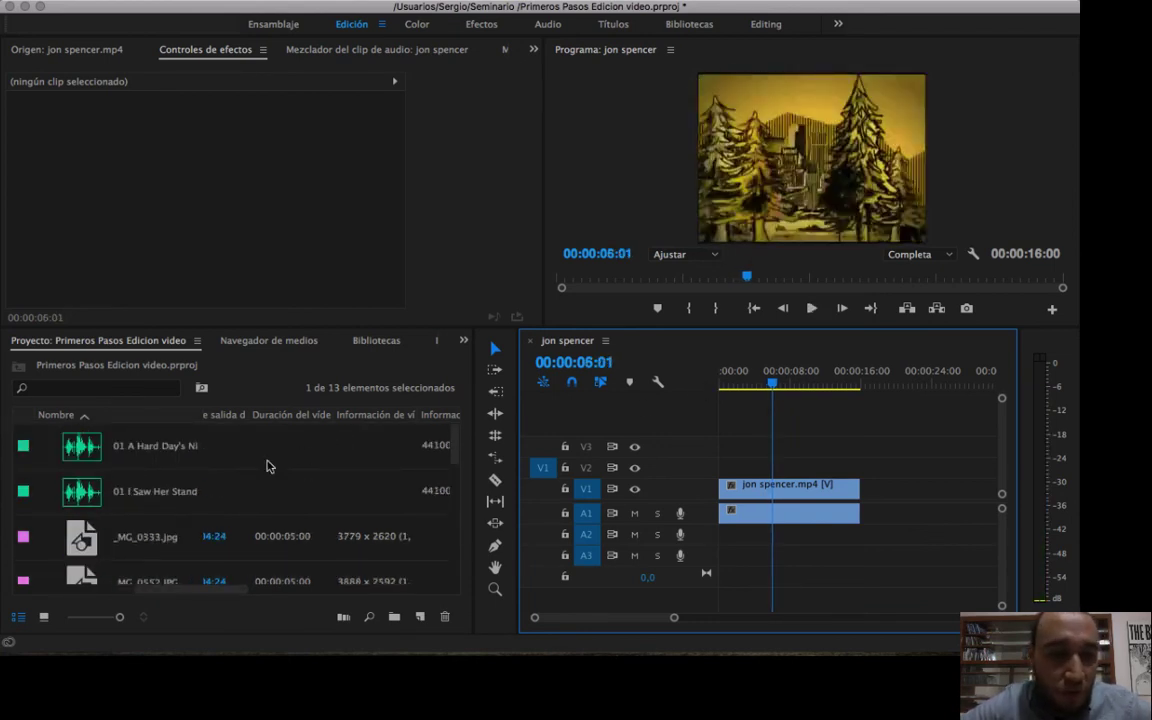
pyautogui.click(200, 487)
pyautogui.click(183, 491)
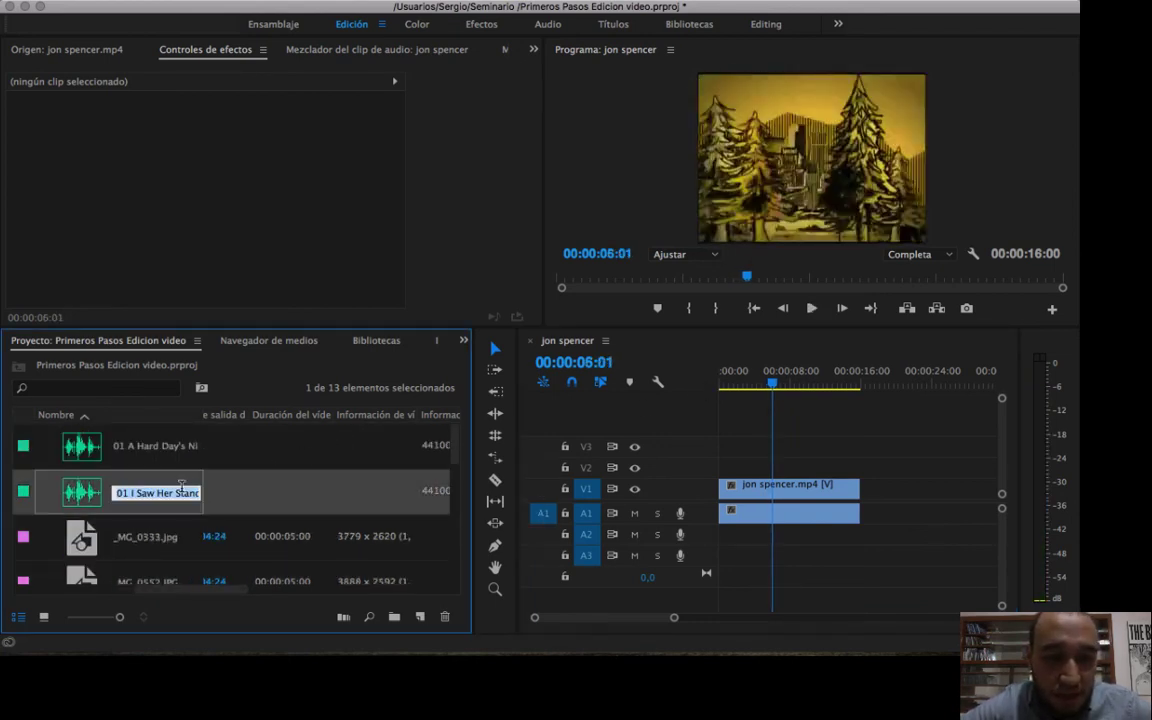
pyautogui.doubleClick(86, 504)
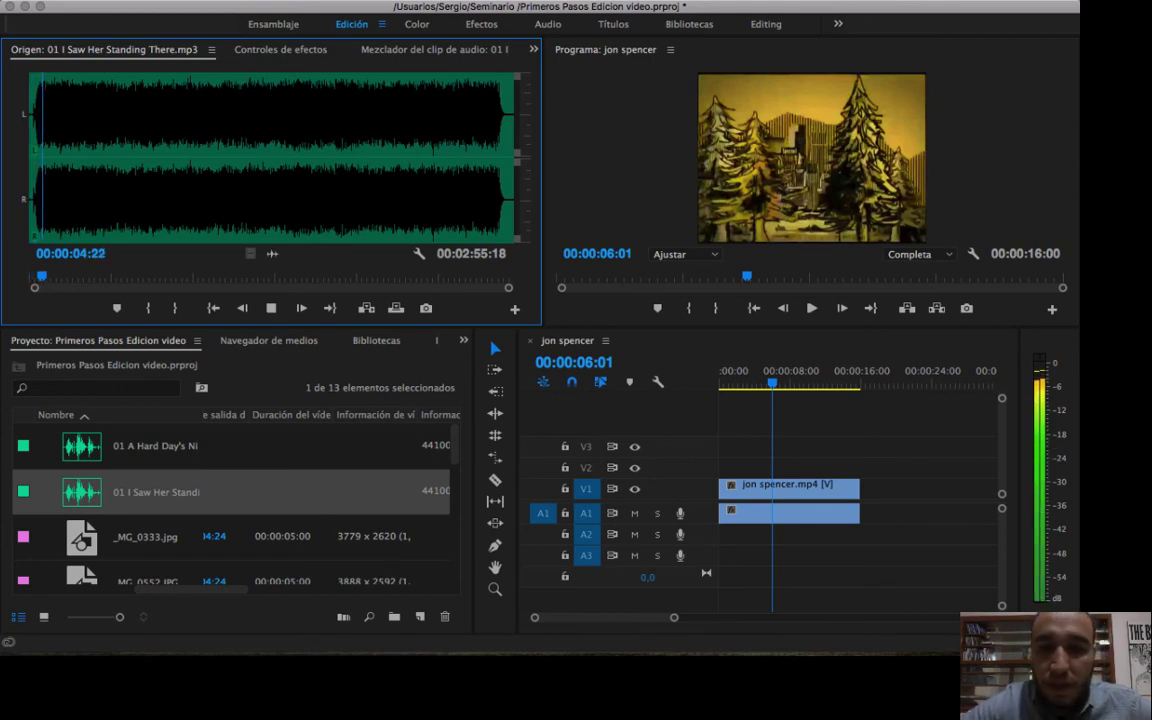
pyautogui.press('space')
pyautogui.hotkey('ctrl', 'Up')
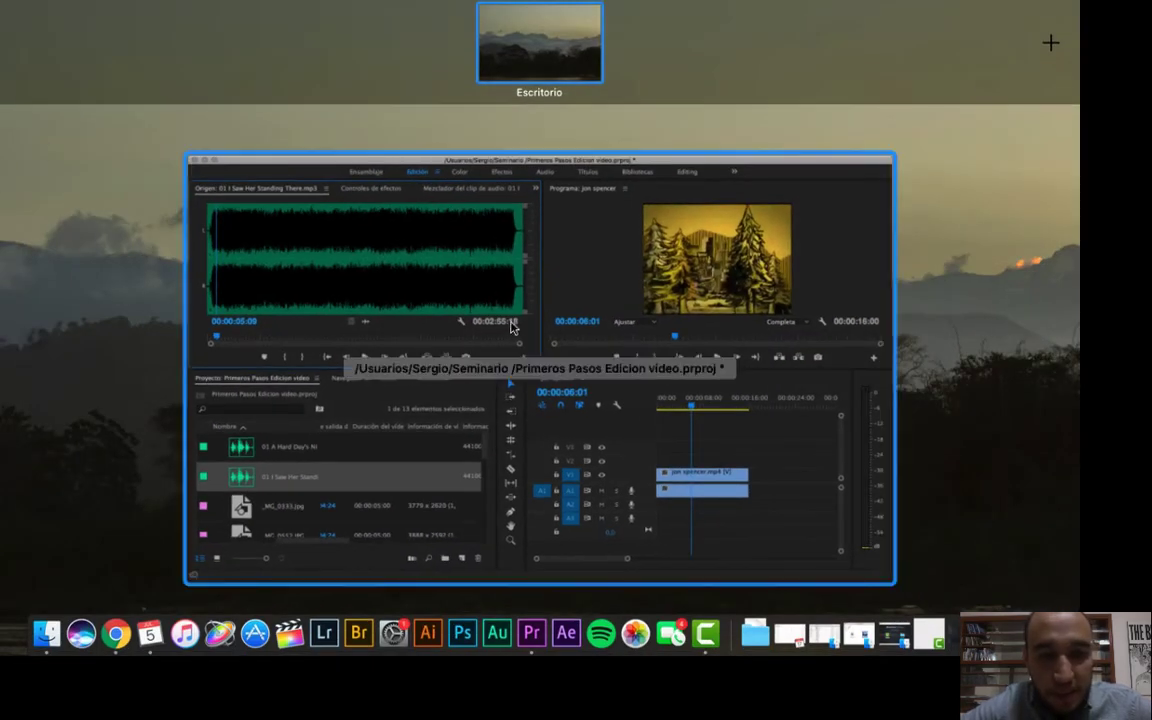
pyautogui.click(514, 329)
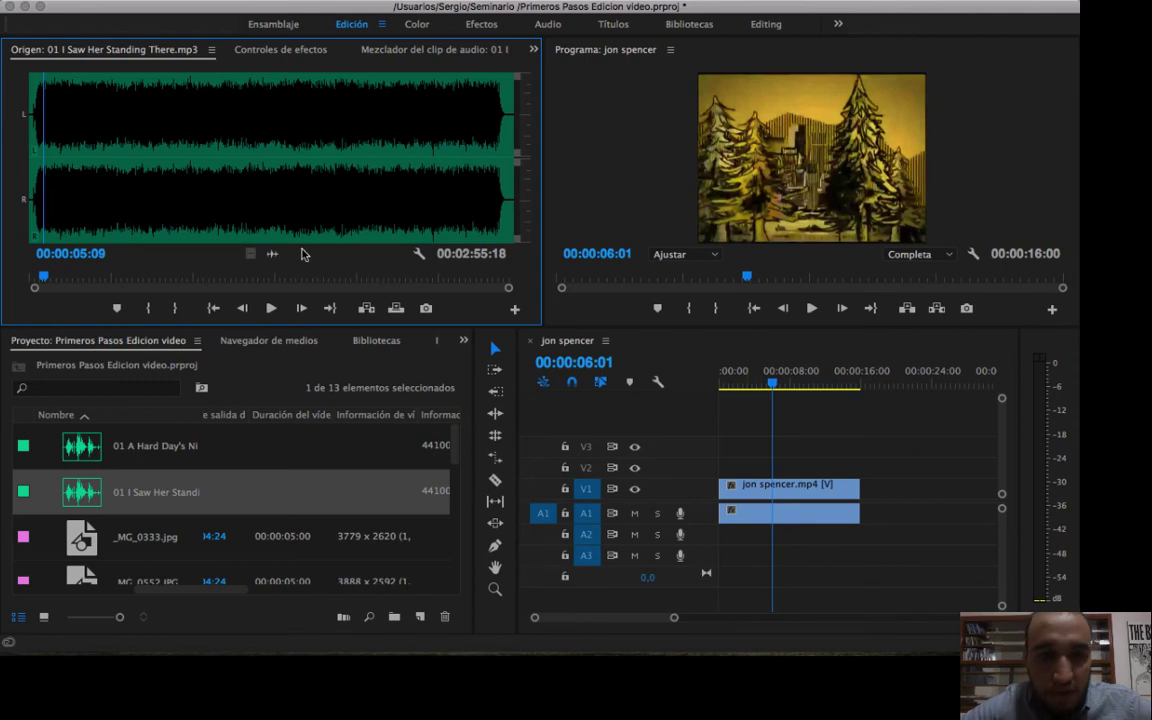
# Place 01 I Saw Her Standing There.mp3 on audio track A2, aligned with the start of the sequence.
pyautogui.moveTo(72, 492); pyautogui.dragTo(900, 480)
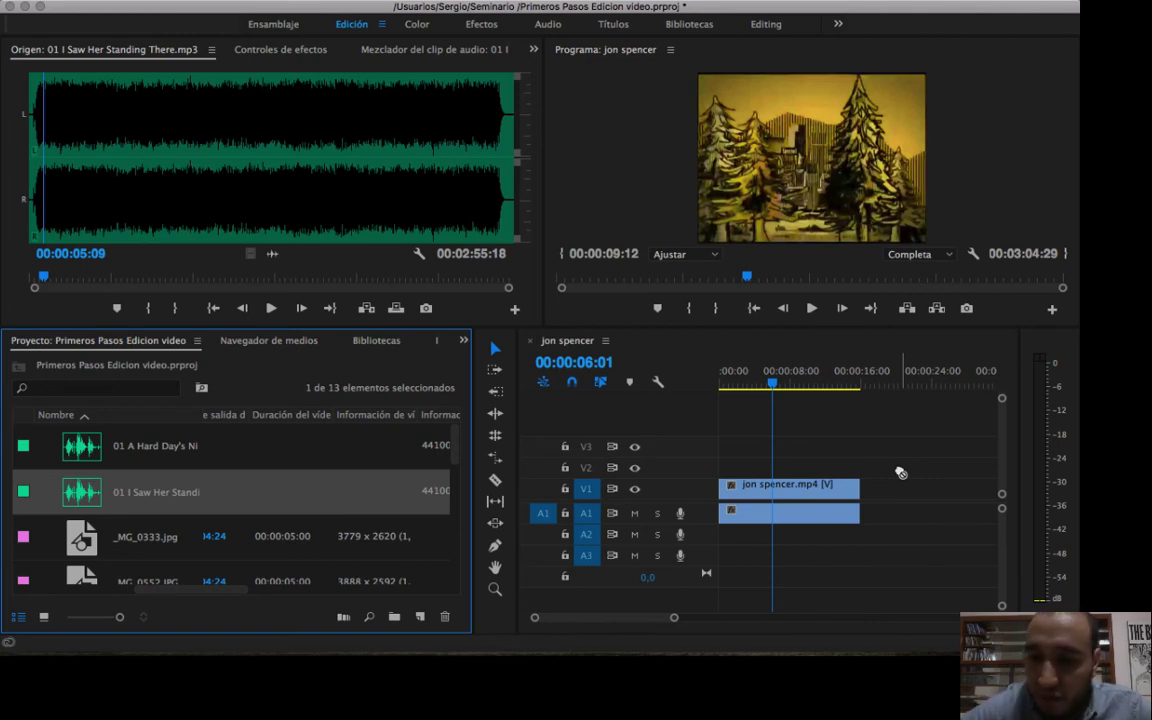
pyautogui.moveTo(900, 472); pyautogui.dragTo(731, 541)
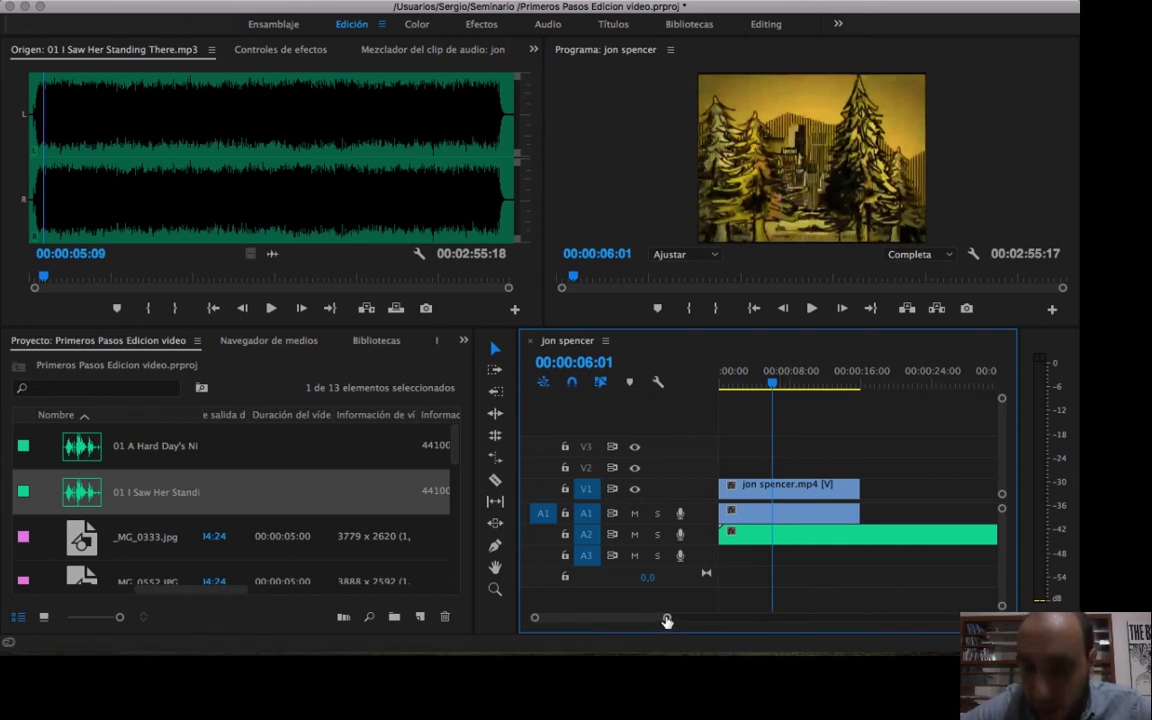
pyautogui.moveTo(667, 621)
pyautogui.mouseDown()
pyautogui.moveTo(630, 617)
pyautogui.moveTo(652, 617)
pyautogui.mouseUp()
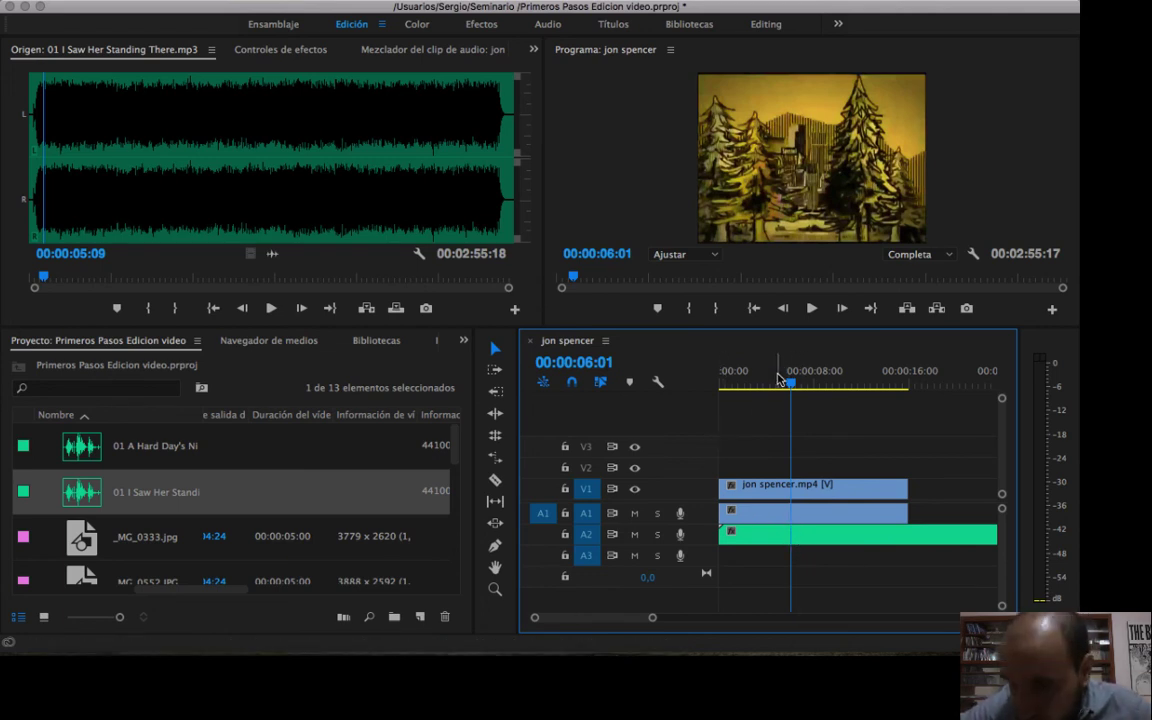
# Play the sequence with both audio tracks from 00:00:03:25, stopping at 00:00:08:26.
pyautogui.moveTo(776, 381); pyautogui.dragTo(766, 381)
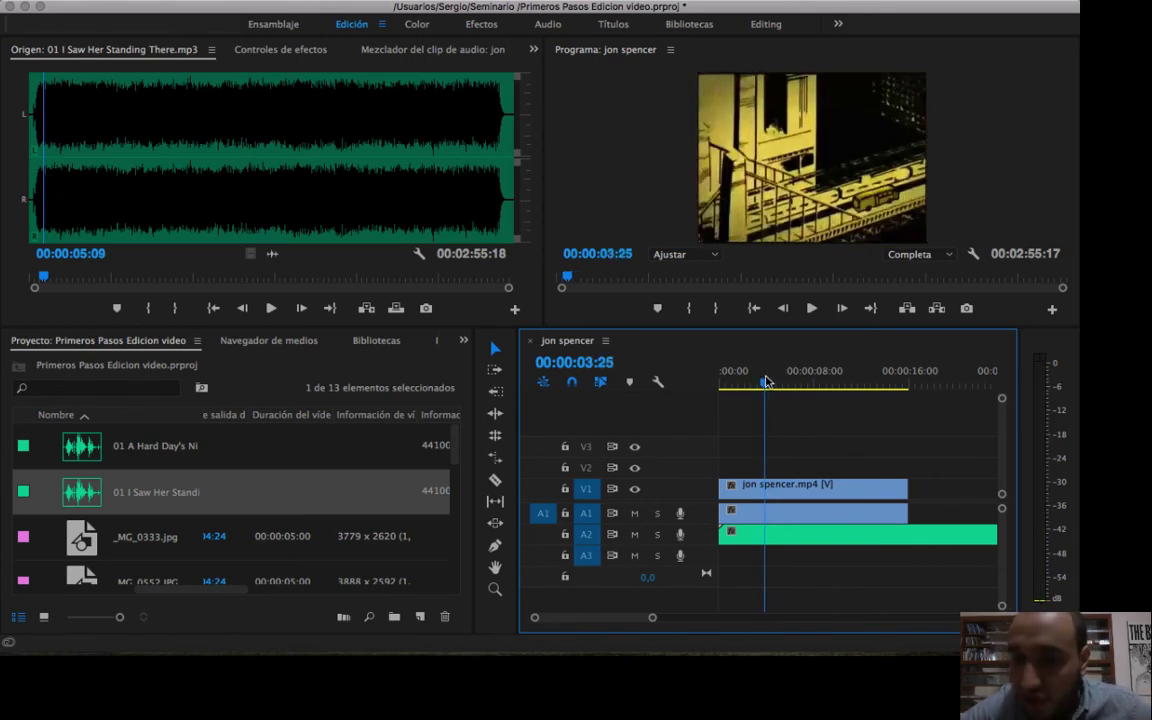
pyautogui.press('space')
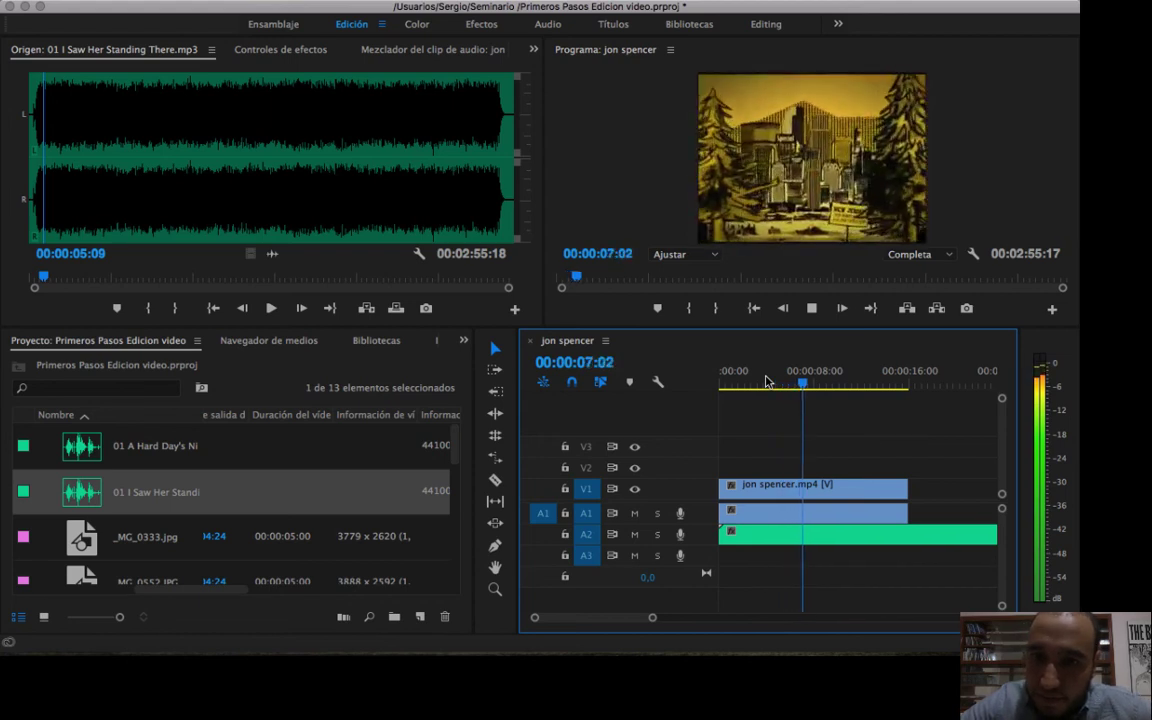
pyautogui.press('space')
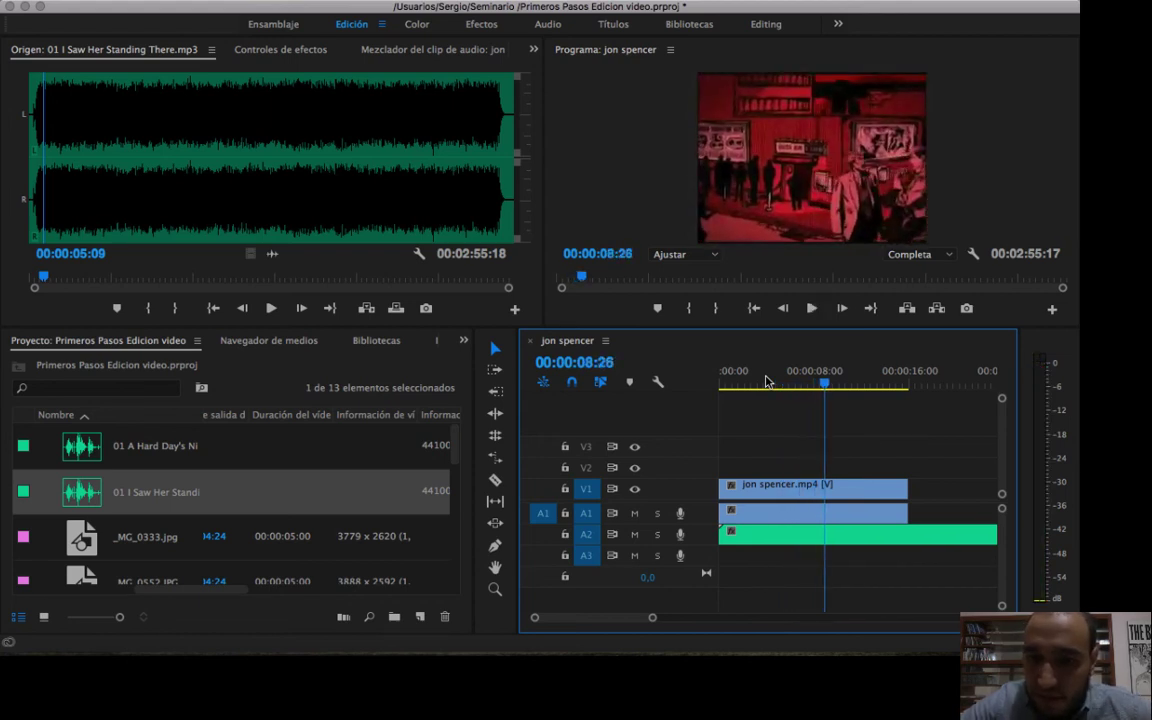
# Increase the height of audio track A2 and continue playback to 00:00:11:29.
pyautogui.moveTo(702, 543); pyautogui.dragTo(702, 590)
pyautogui.press('space')
pyautogui.press('space')
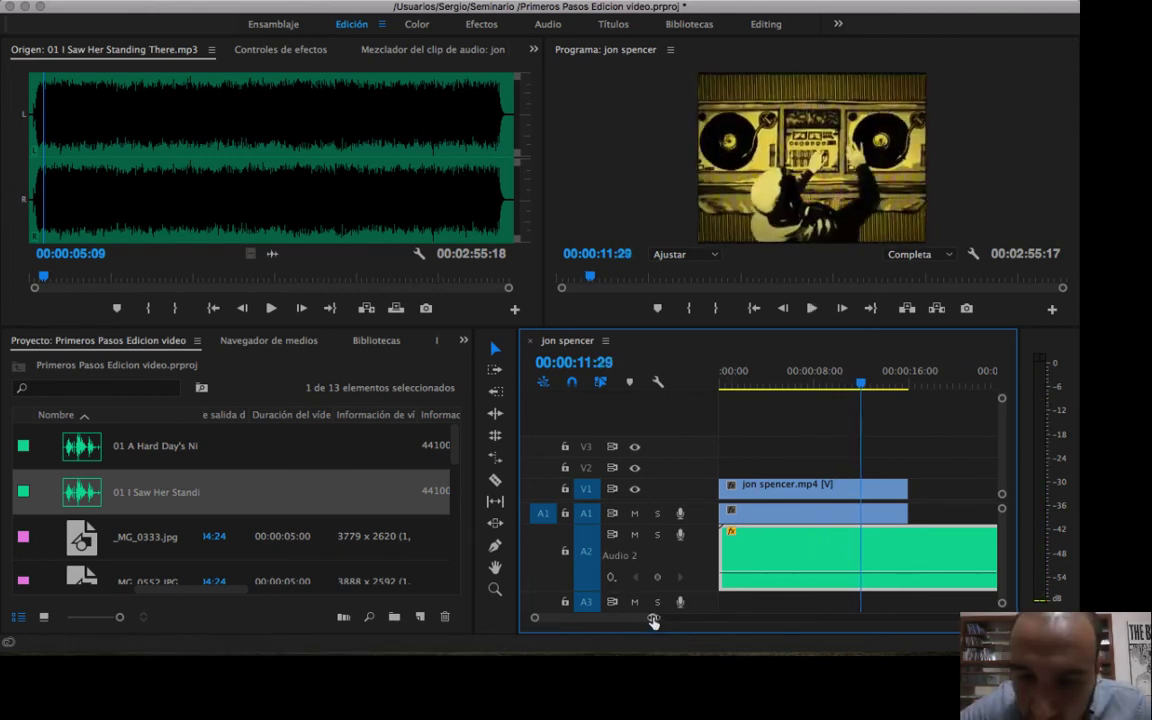
# Delete the music clip from track A2 and move the playhead to 00:00:08:06.
pyautogui.moveTo(652, 618); pyautogui.dragTo(697, 622)
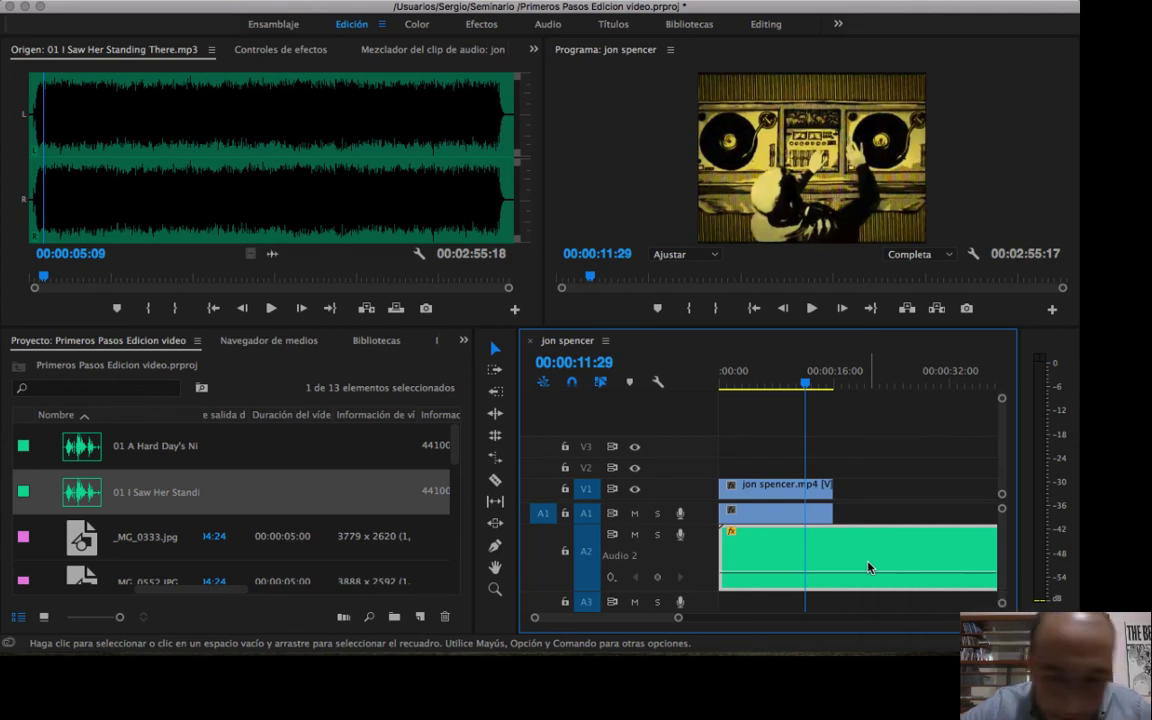
pyautogui.press('Delete')
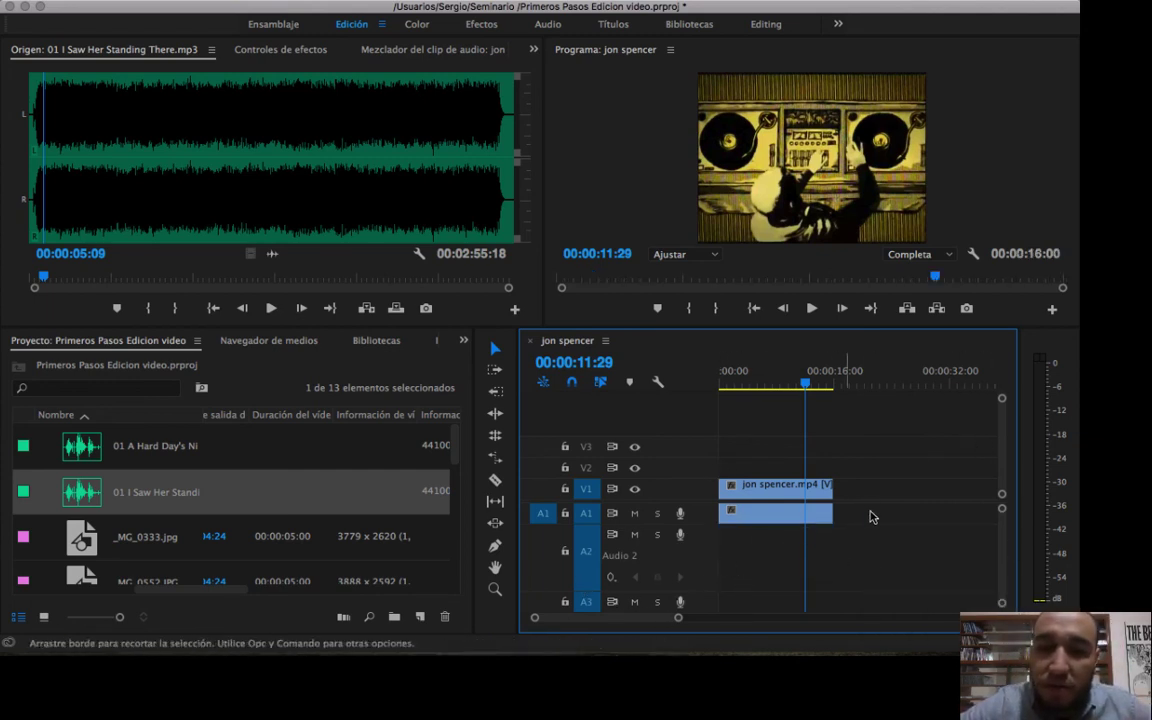
pyautogui.moveTo(785, 381)
pyautogui.mouseDown()
pyautogui.moveTo(733, 381)
pyautogui.moveTo(779, 381)
pyautogui.mouseUp()
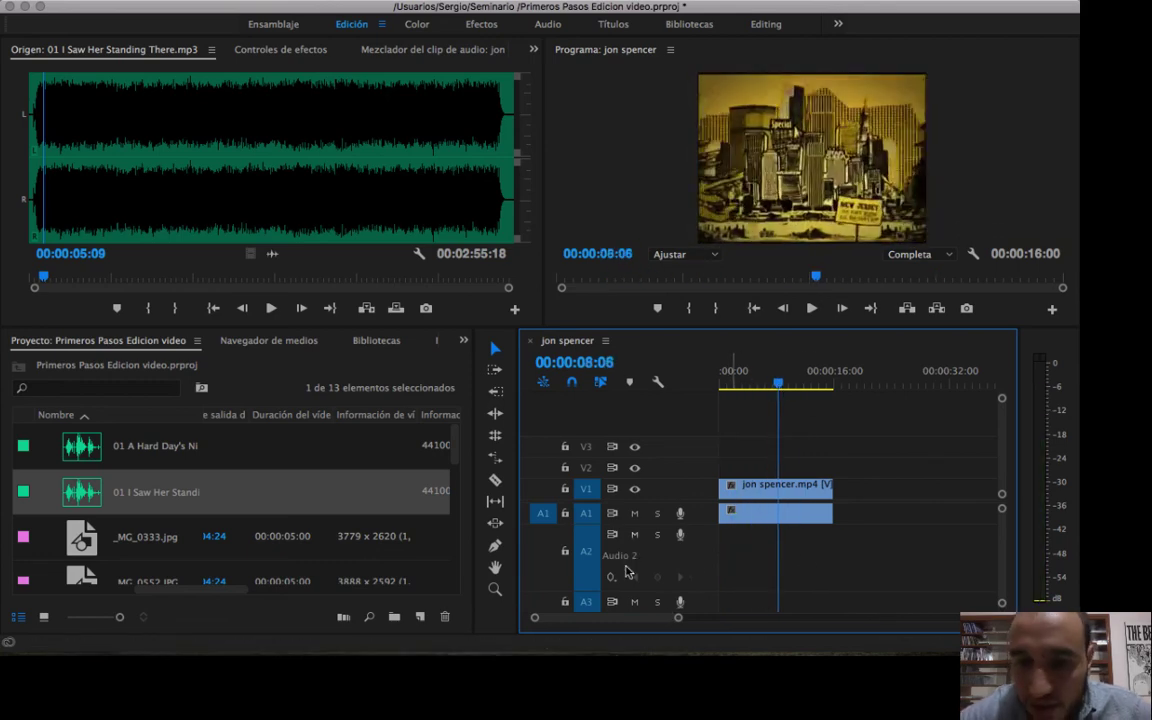
# Reduce audio track A2 to its minimum height.
pyautogui.moveTo(590, 592); pyautogui.dragTo(590, 527)
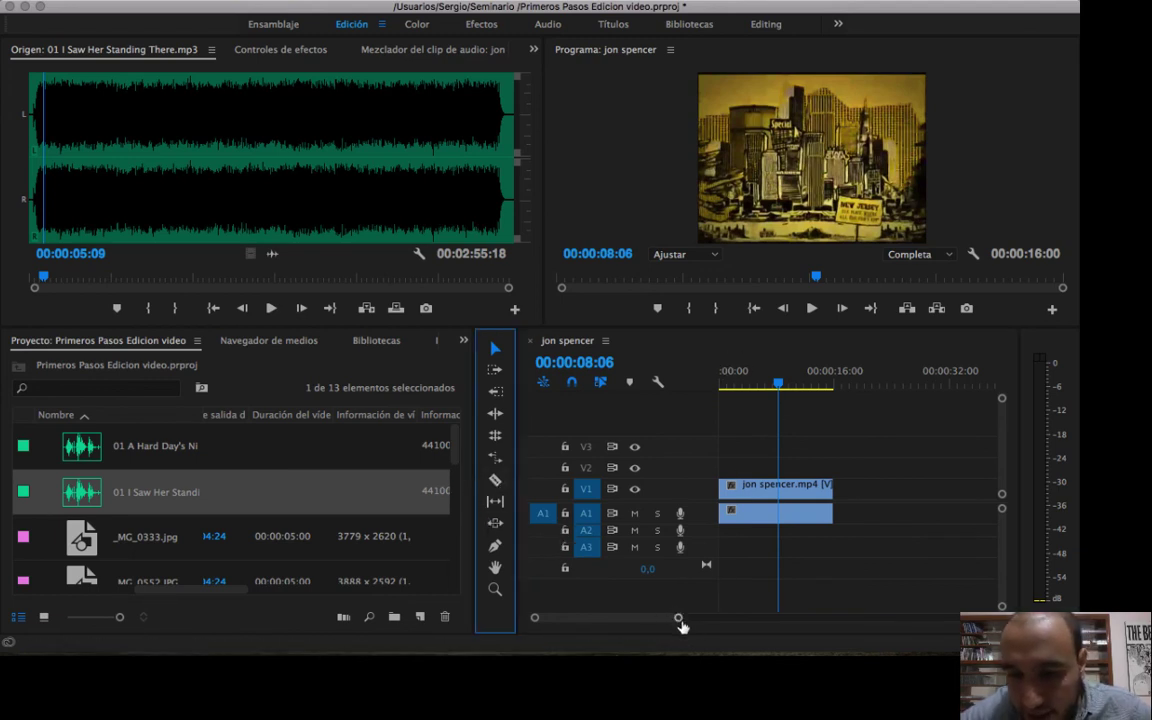
pyautogui.moveTo(679, 619); pyautogui.dragTo(809, 589)
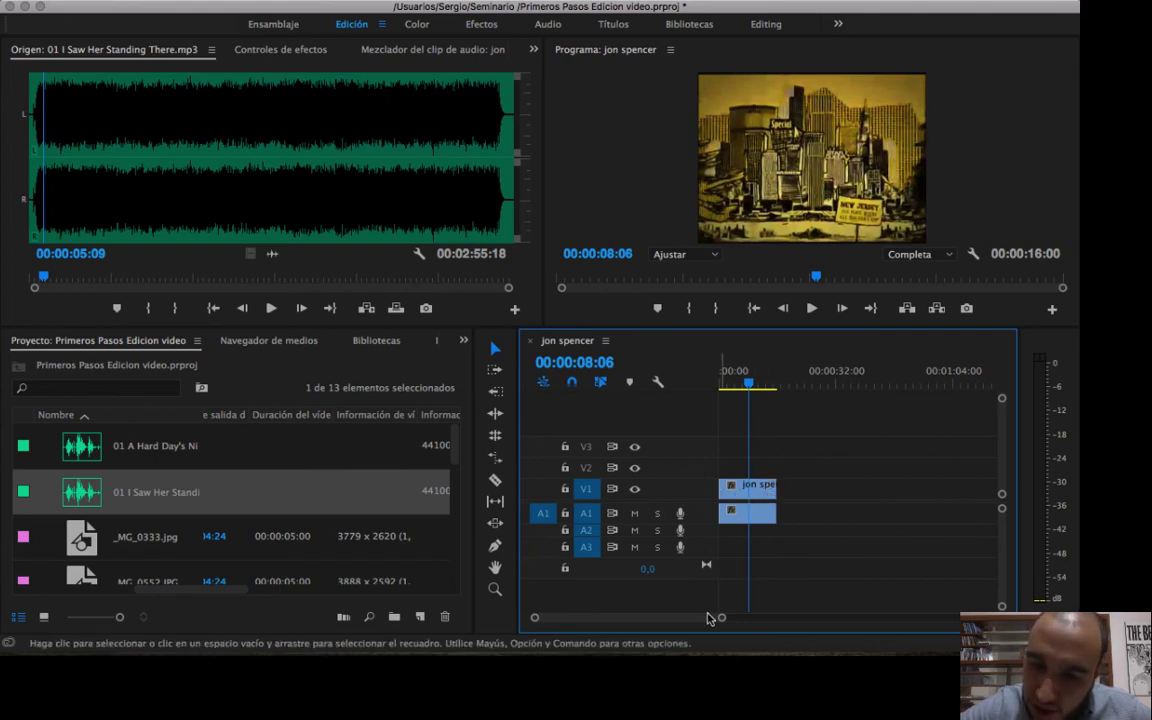
pyautogui.moveTo(722, 621); pyautogui.dragTo(858, 572)
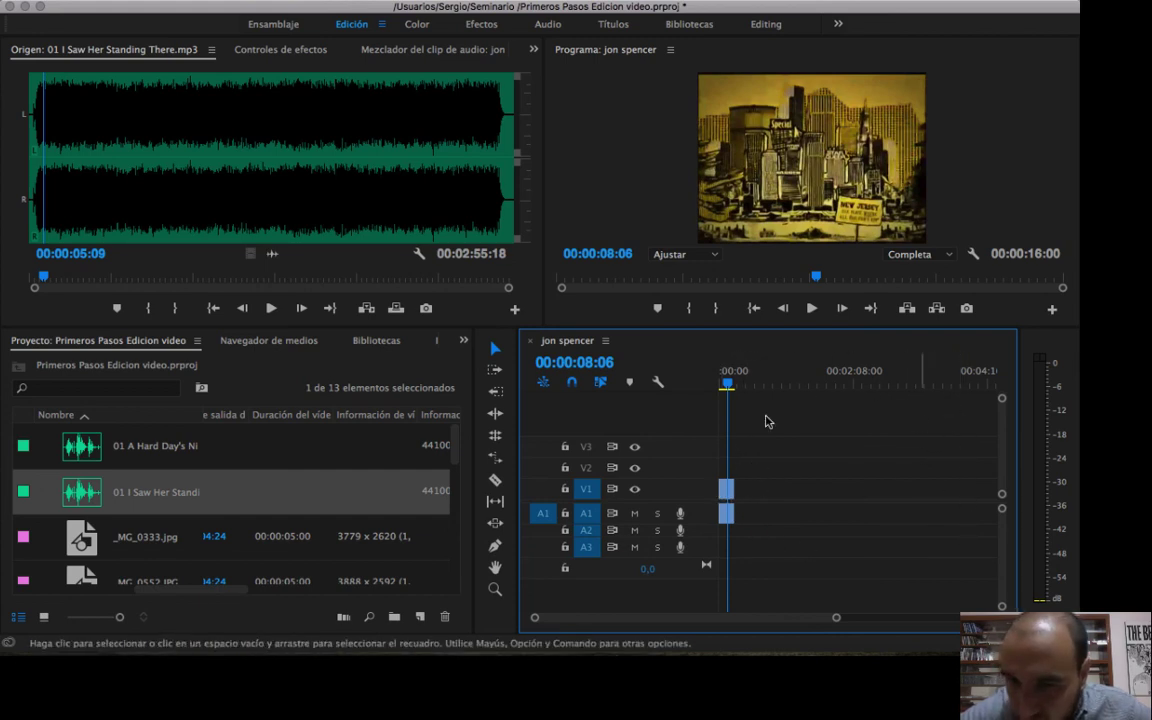
pyautogui.press('super+s')
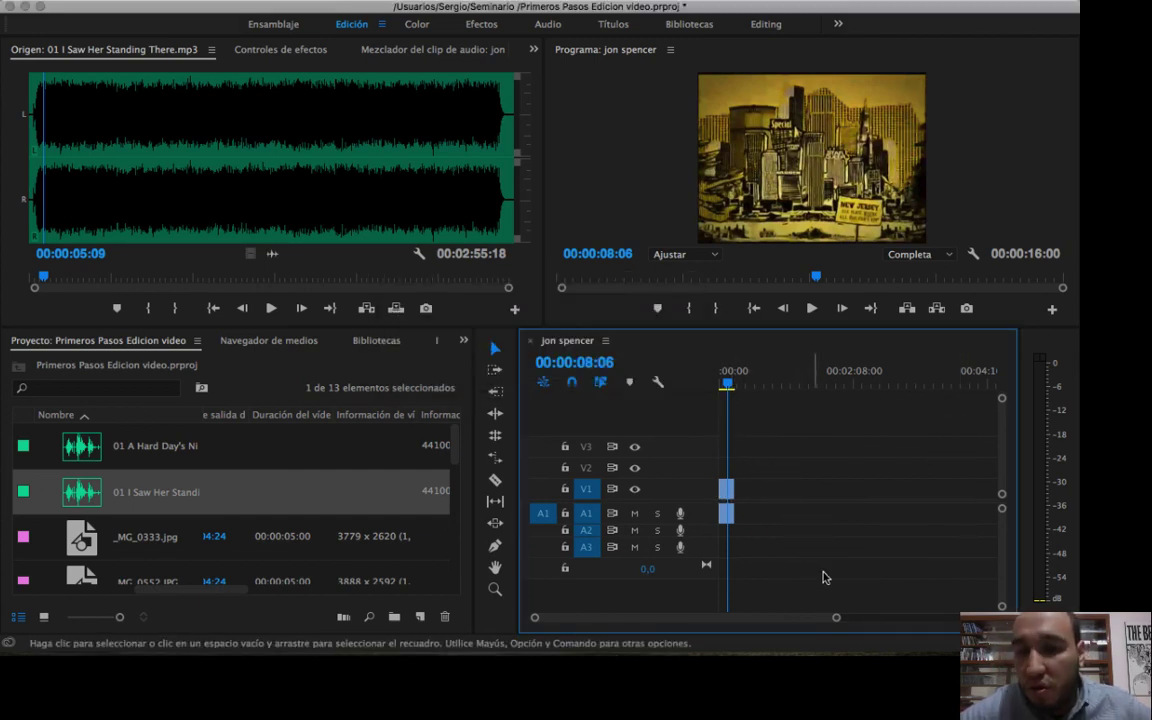
pyautogui.moveTo(837, 621); pyautogui.dragTo(768, 602)
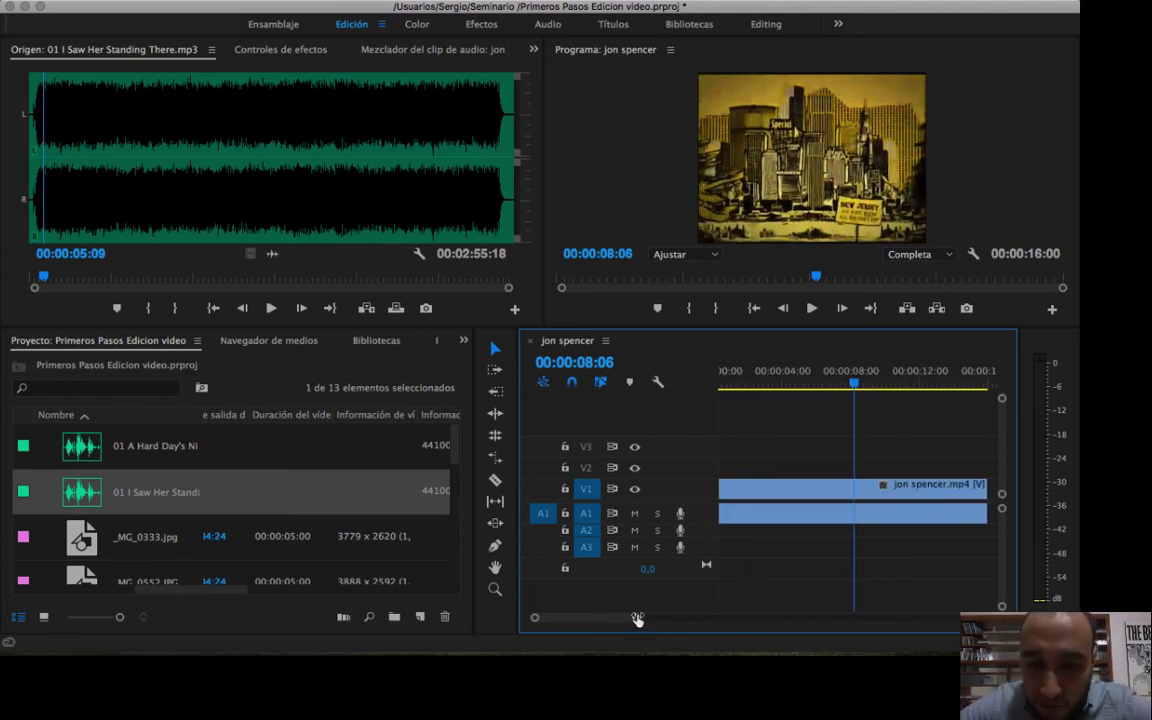
pyautogui.moveTo(637, 619); pyautogui.dragTo(692, 617)
# Try deleting the jon spencer.mp4 clip from the sequence, and undo the deletion.
pyautogui.click(310, 202)
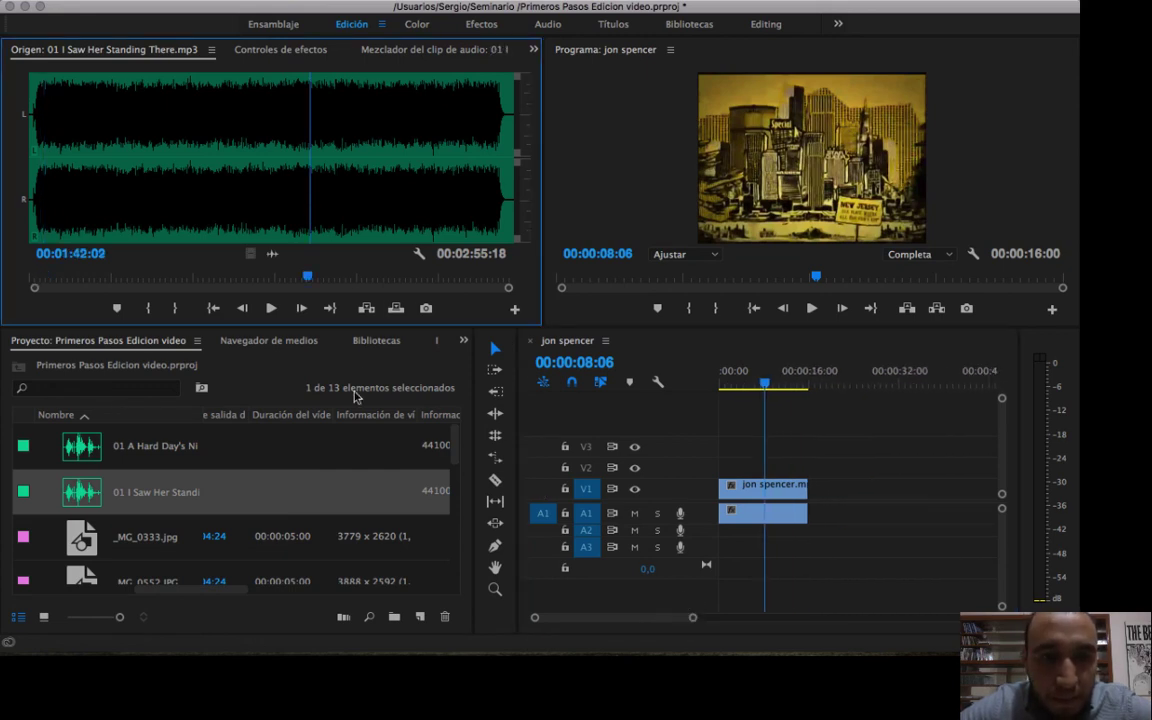
pyautogui.moveTo(843, 519); pyautogui.dragTo(720, 479)
pyautogui.press('Delete')
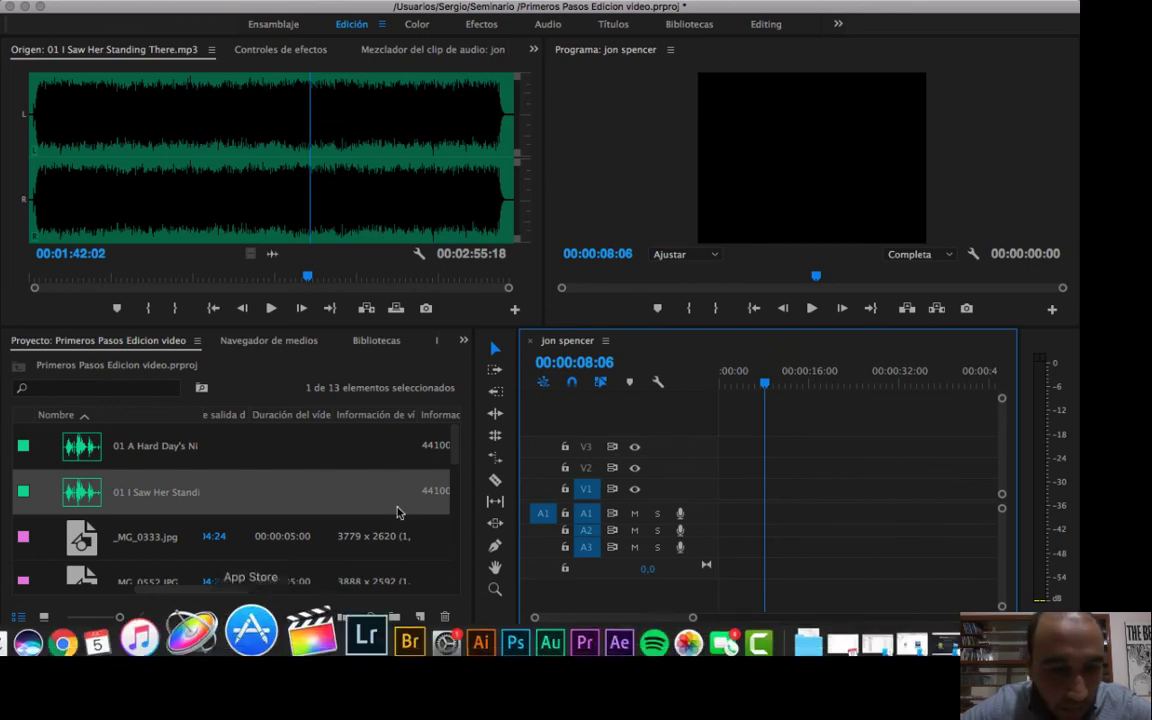
pyautogui.press('super+z')
# Load jon spencer.mp4 from the project into the Source monitor and enlarge the Source and Program monitors.
pyautogui.scroll(-5, 283, 527)
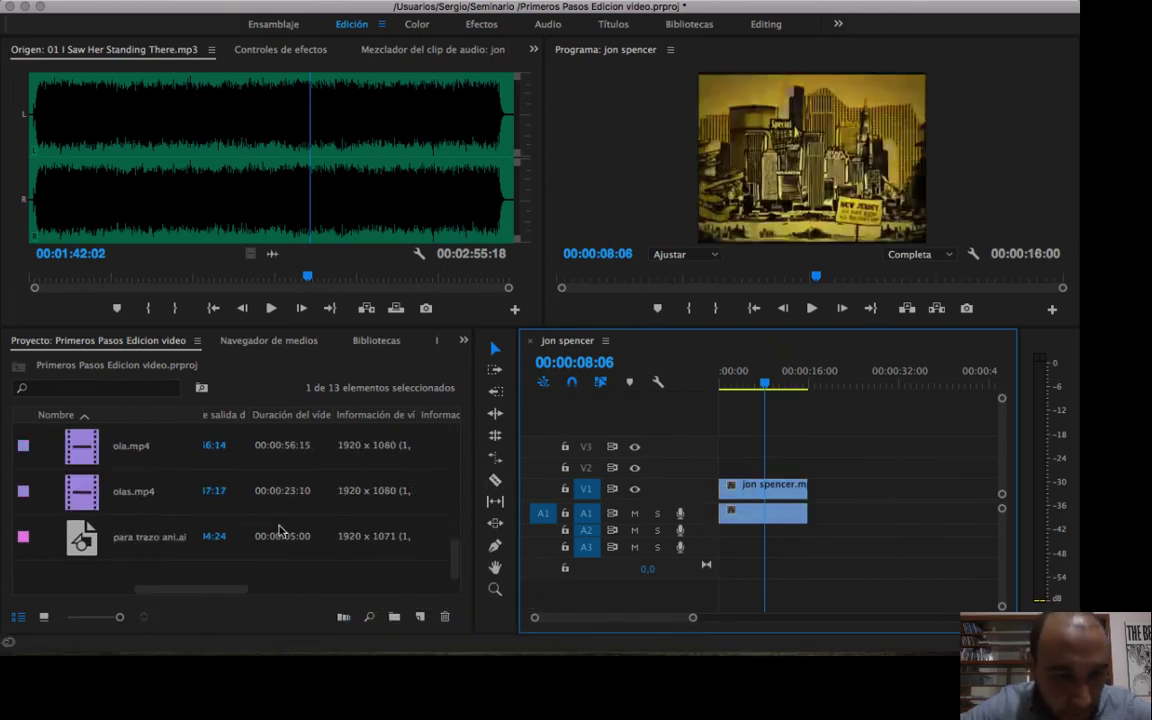
pyautogui.scroll(1, 280, 530)
pyautogui.scroll(1, 280, 530)
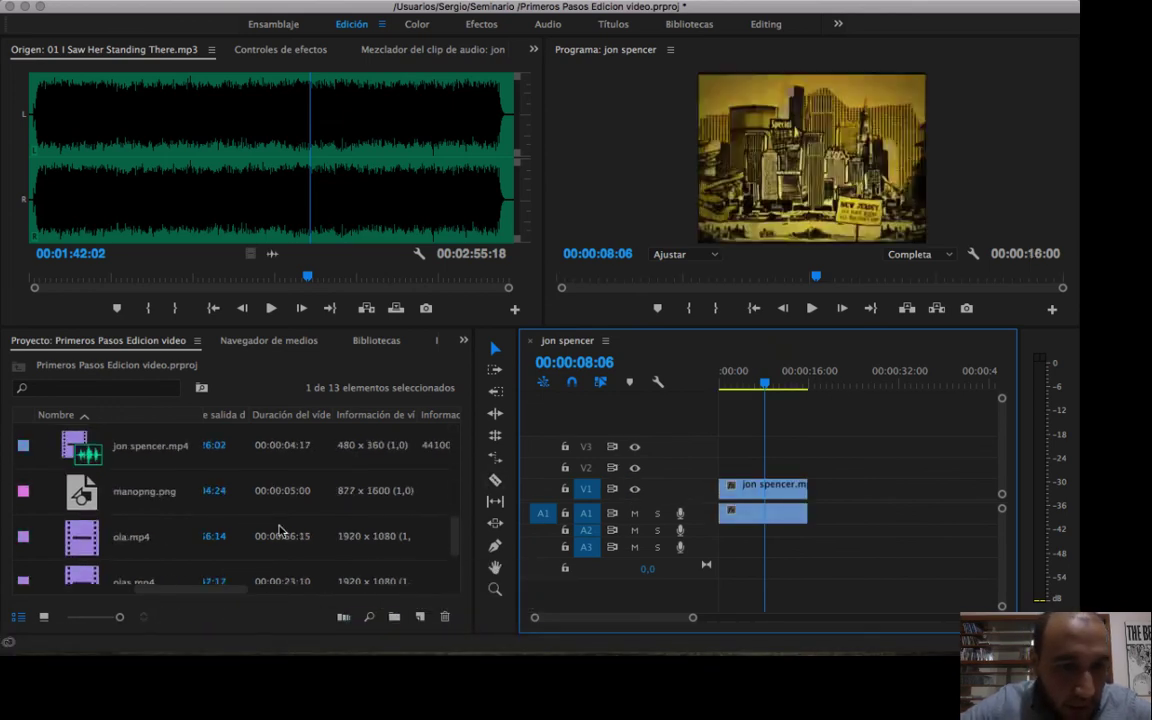
pyautogui.doubleClick(155, 452)
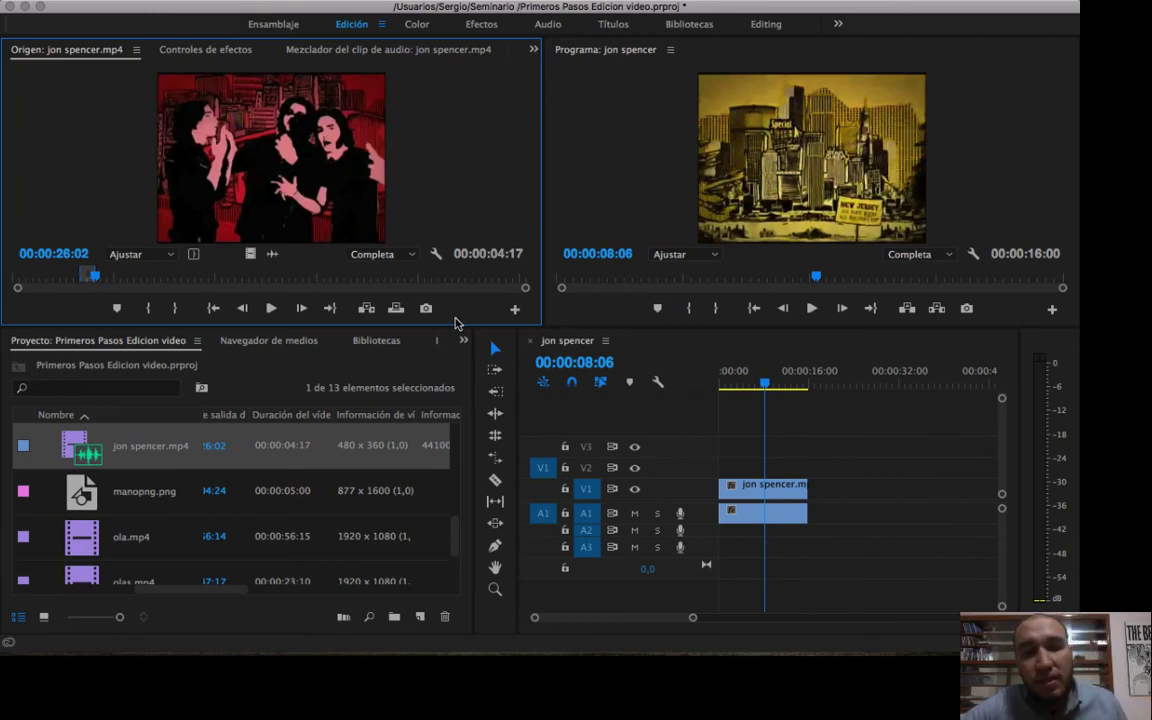
pyautogui.moveTo(455, 326); pyautogui.dragTo(461, 370)
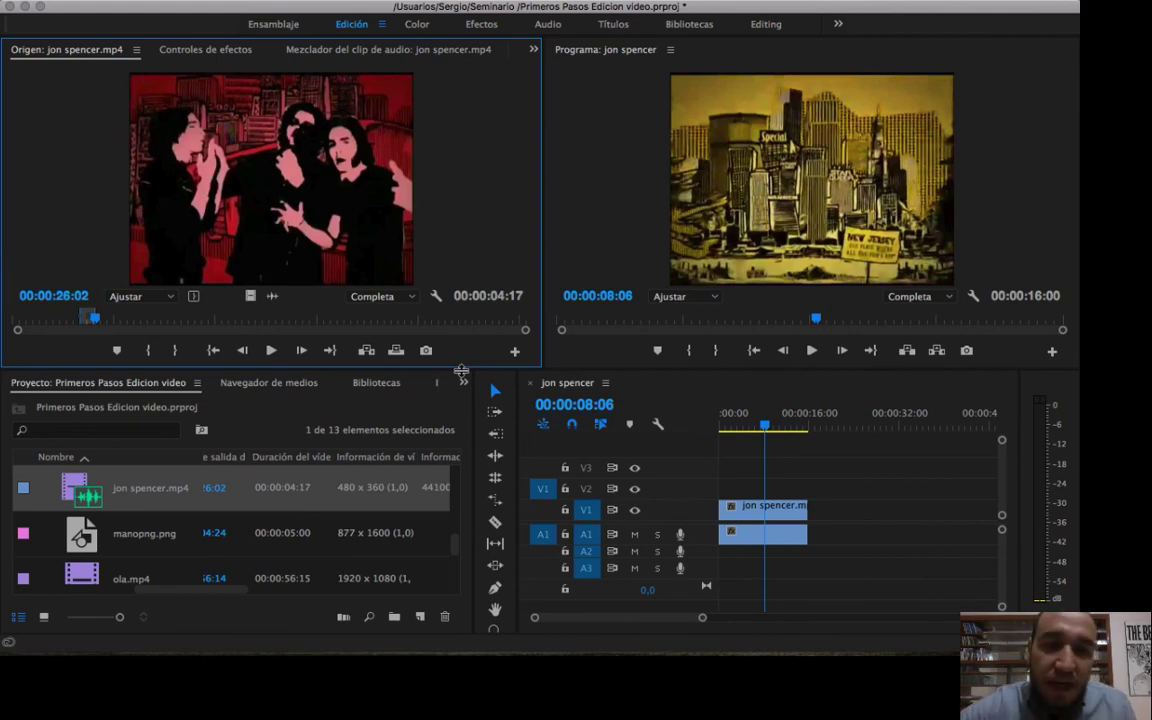
# Try placing the marked jon spencer.mp4 range on V1 and A1 after the existing clip, and delete it.
pyautogui.click(786, 515)
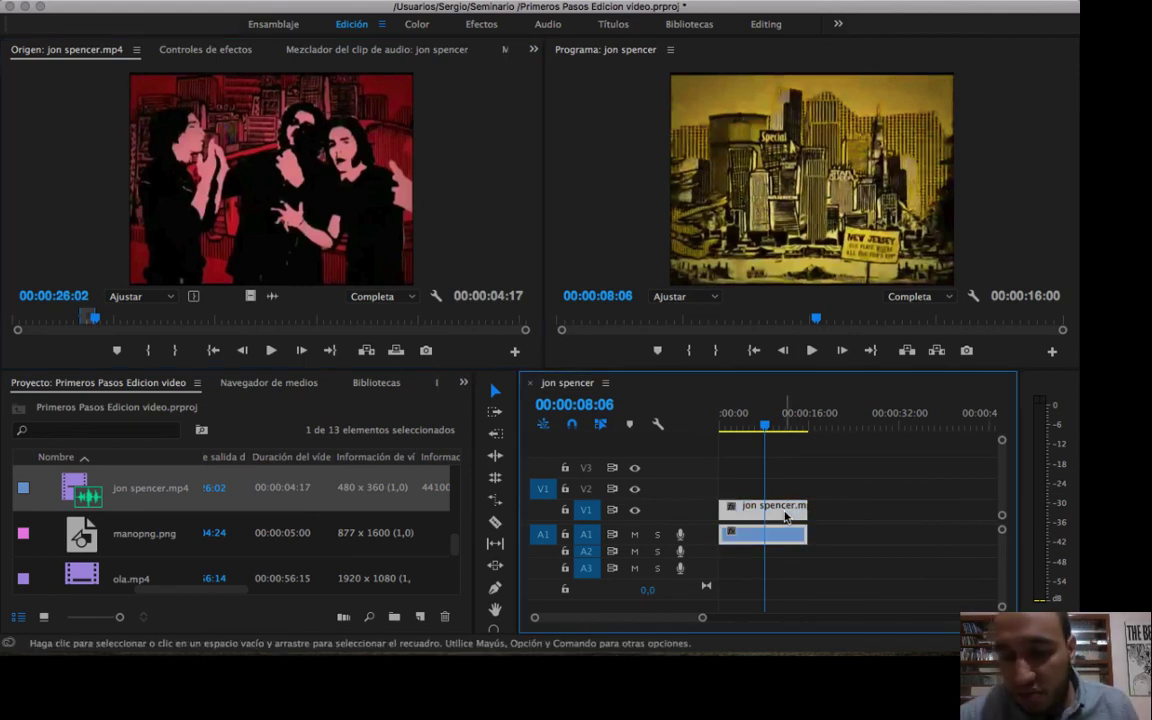
pyautogui.moveTo(765, 427)
pyautogui.mouseDown()
pyautogui.moveTo(754, 429)
pyautogui.moveTo(766, 427)
pyautogui.mouseUp()
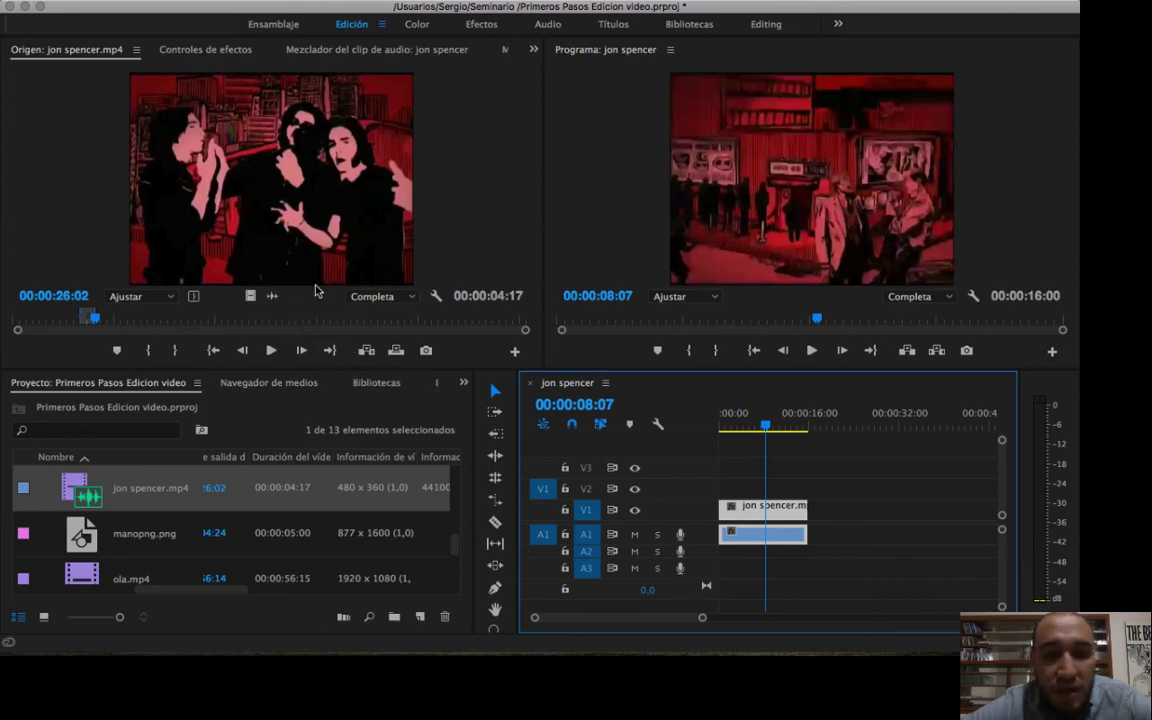
pyautogui.click(285, 208)
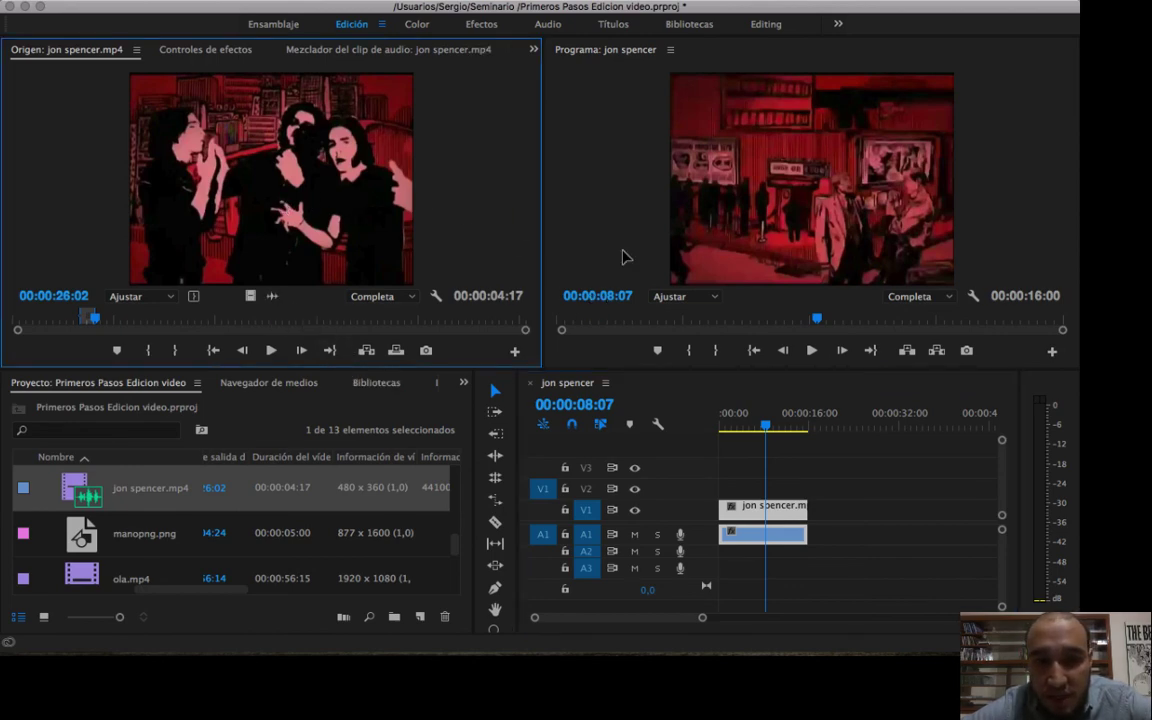
pyautogui.moveTo(621, 258); pyautogui.dragTo(881, 505)
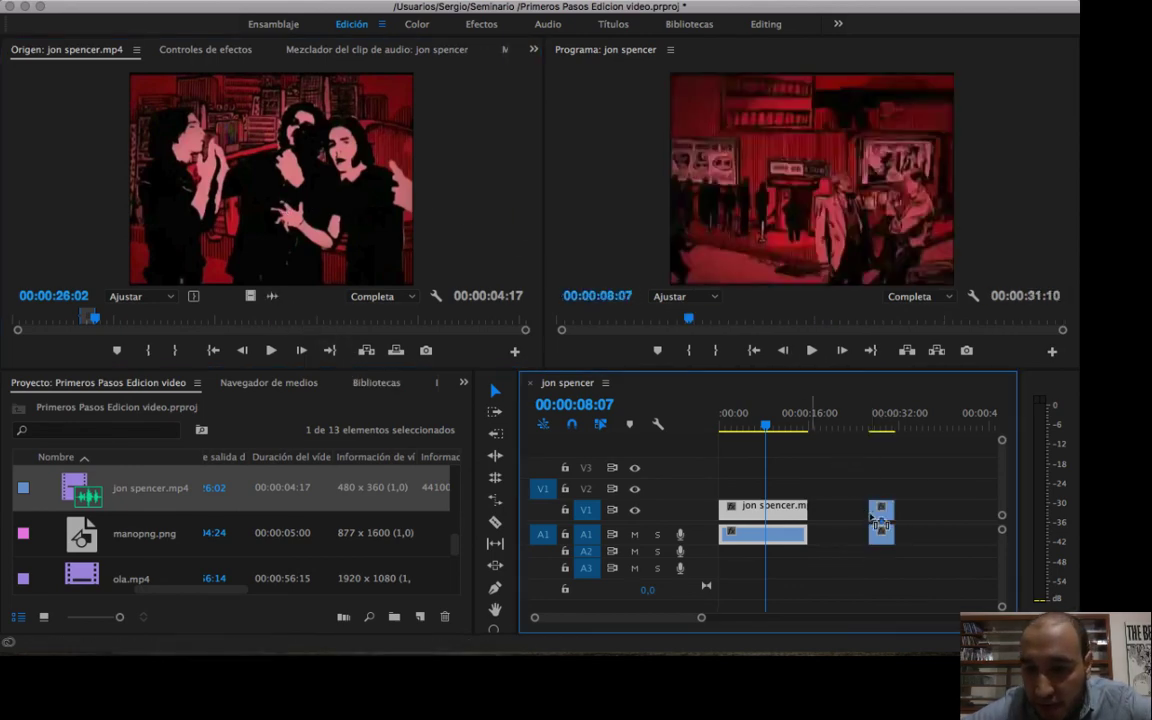
pyautogui.click(881, 430)
pyautogui.click(883, 509)
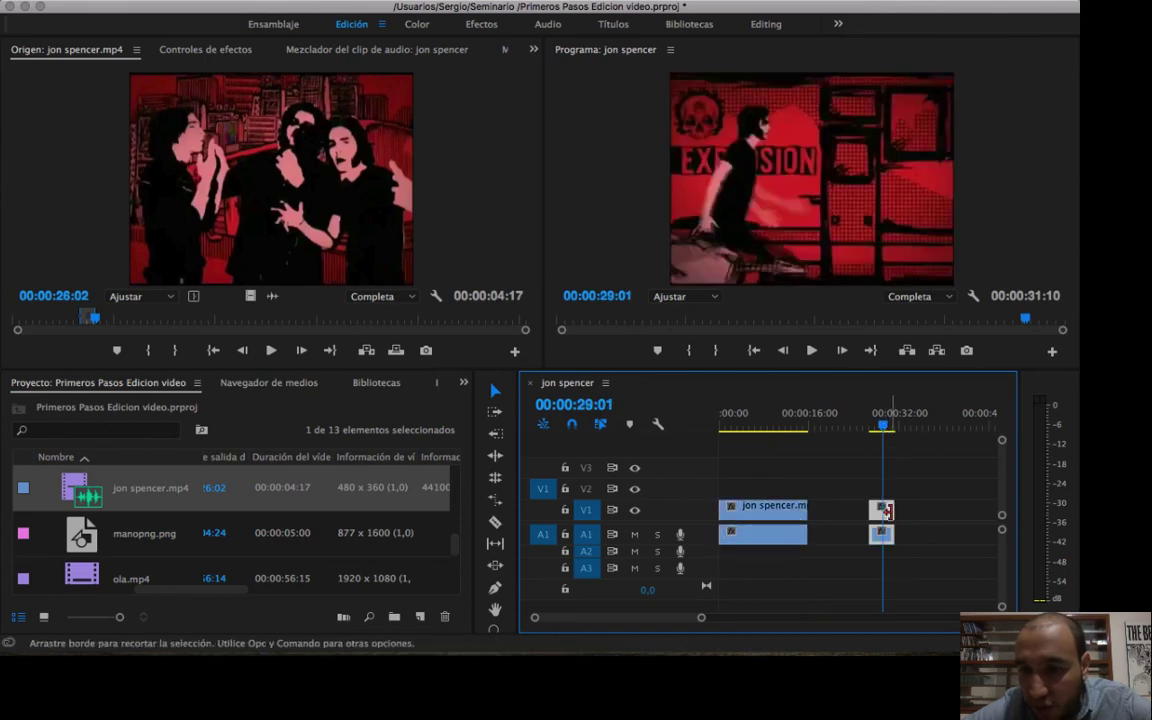
pyautogui.moveTo(888, 511)
pyautogui.mouseDown()
pyautogui.moveTo(862, 511)
pyautogui.moveTo(893, 513)
pyautogui.mouseUp()
pyautogui.click(852, 430)
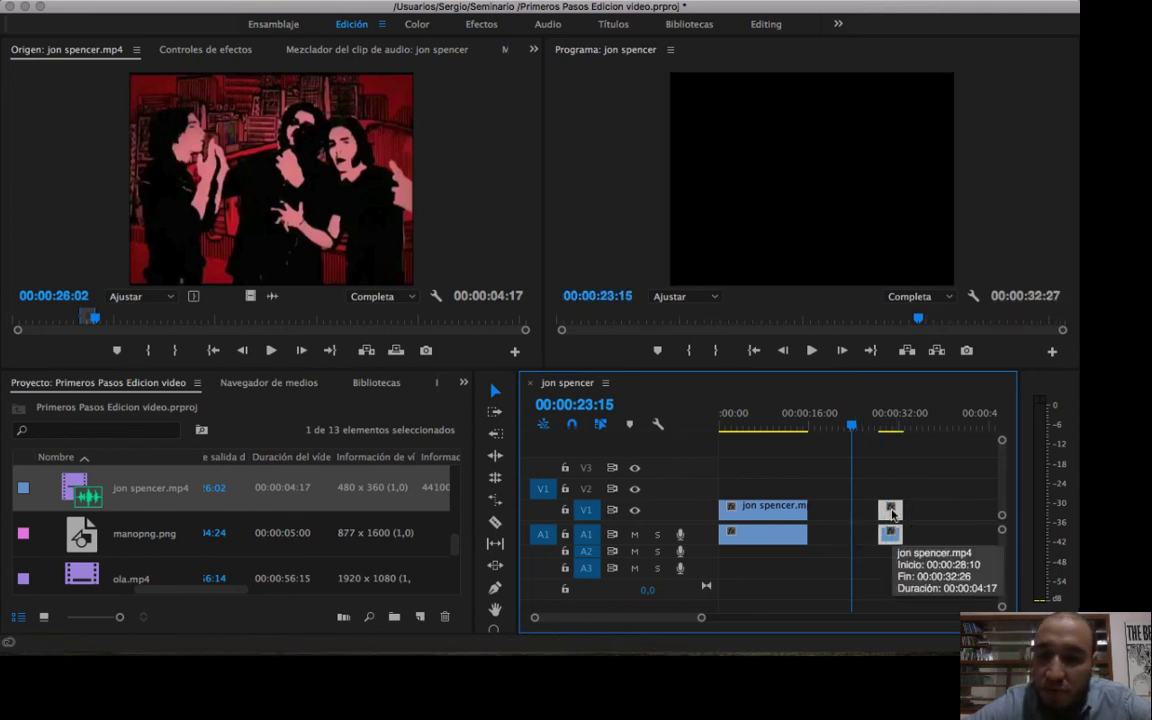
pyautogui.press('Delete')
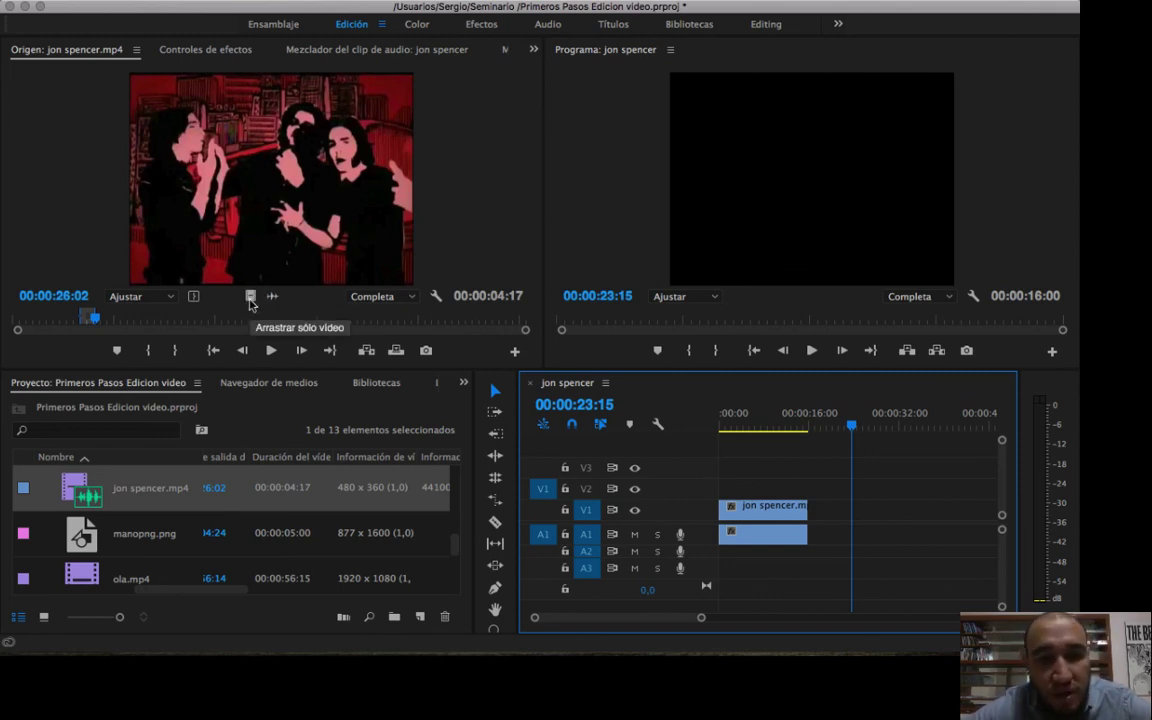
# Place only the video of the marked jon spencer.mp4 range on V1 after the existing clip, and play it to 00:00:31:01.
pyautogui.click(250, 305)
pyautogui.moveTo(509, 370); pyautogui.dragTo(882, 510)
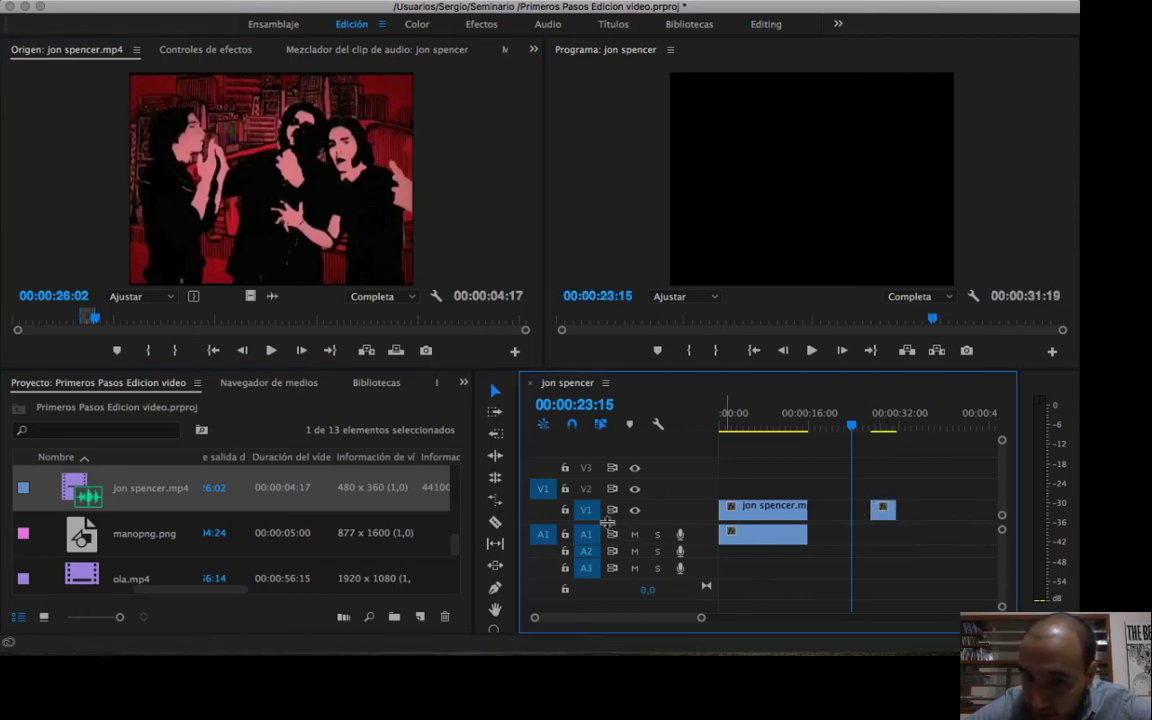
pyautogui.moveTo(866, 428); pyautogui.dragTo(873, 430)
pyautogui.press('space')
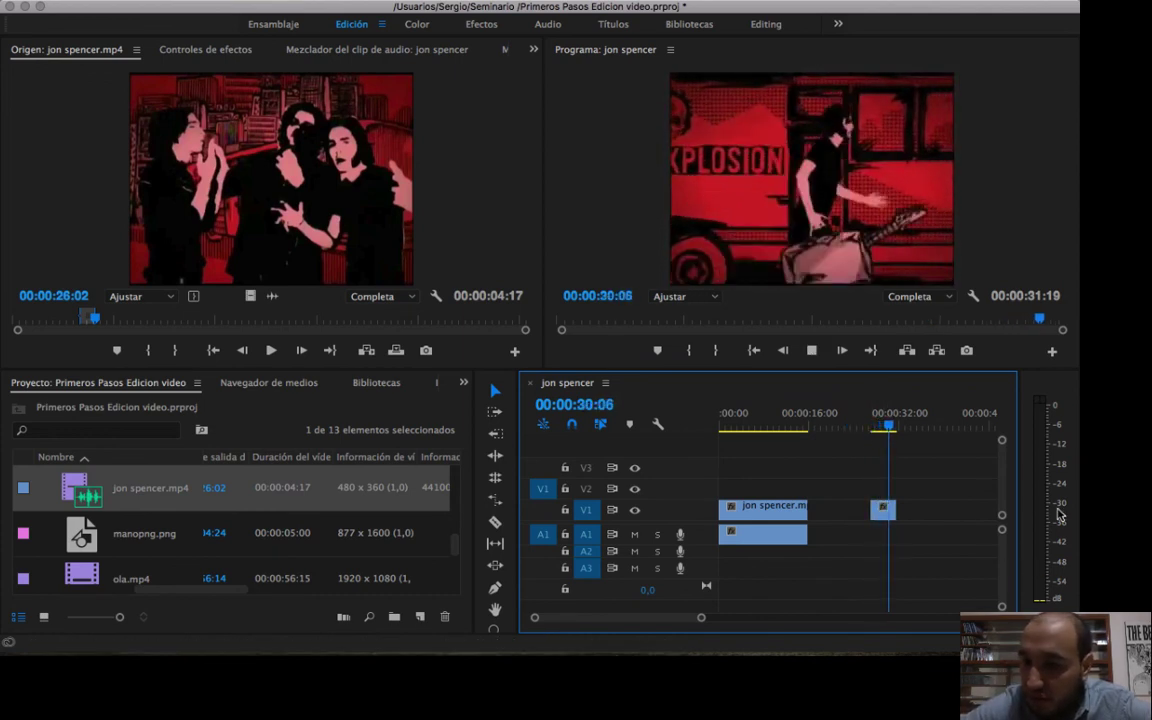
pyautogui.press('space')
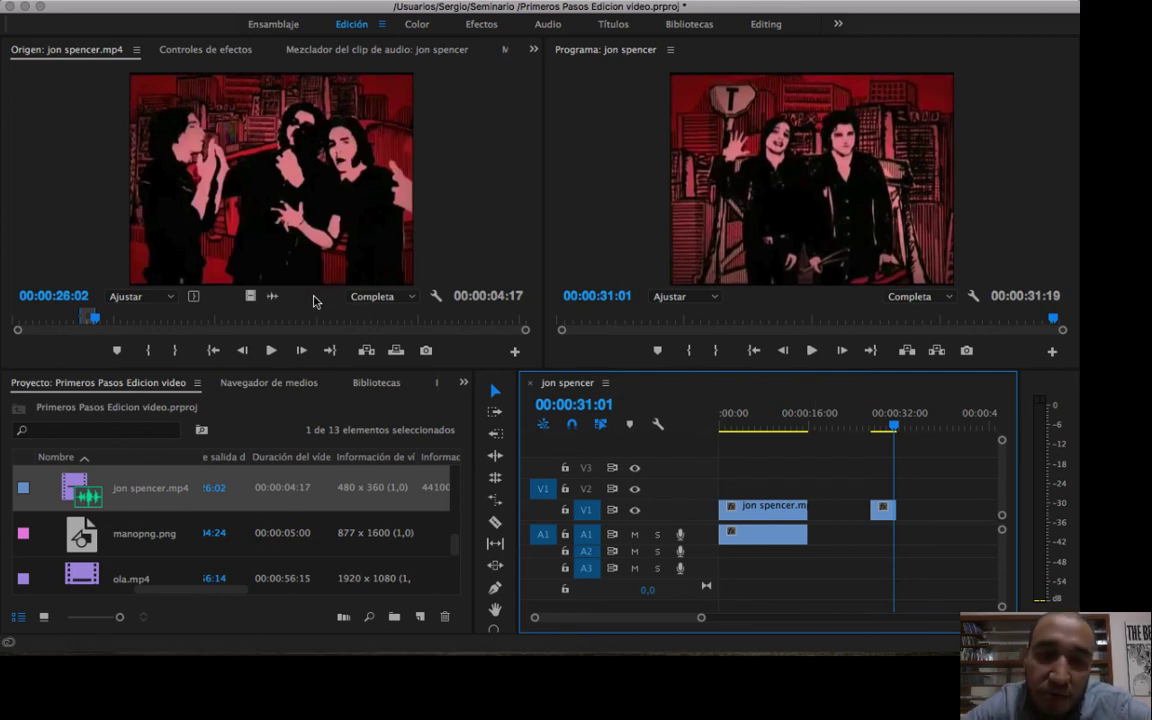
# Place only the audio of the marked jon spencer.mp4 range on A1 after the video-only clip, and play it to 00:00:37:23.
pyautogui.click(275, 298)
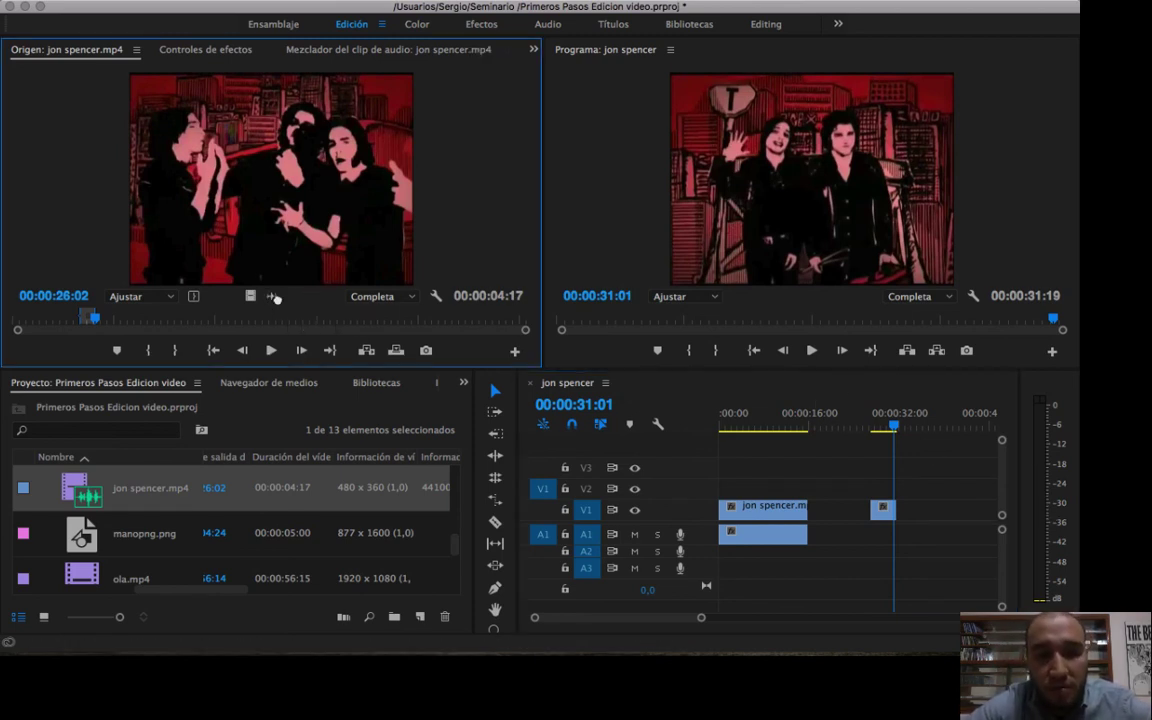
pyautogui.moveTo(550, 331); pyautogui.dragTo(911, 540)
pyautogui.moveTo(918, 428); pyautogui.dragTo(912, 425)
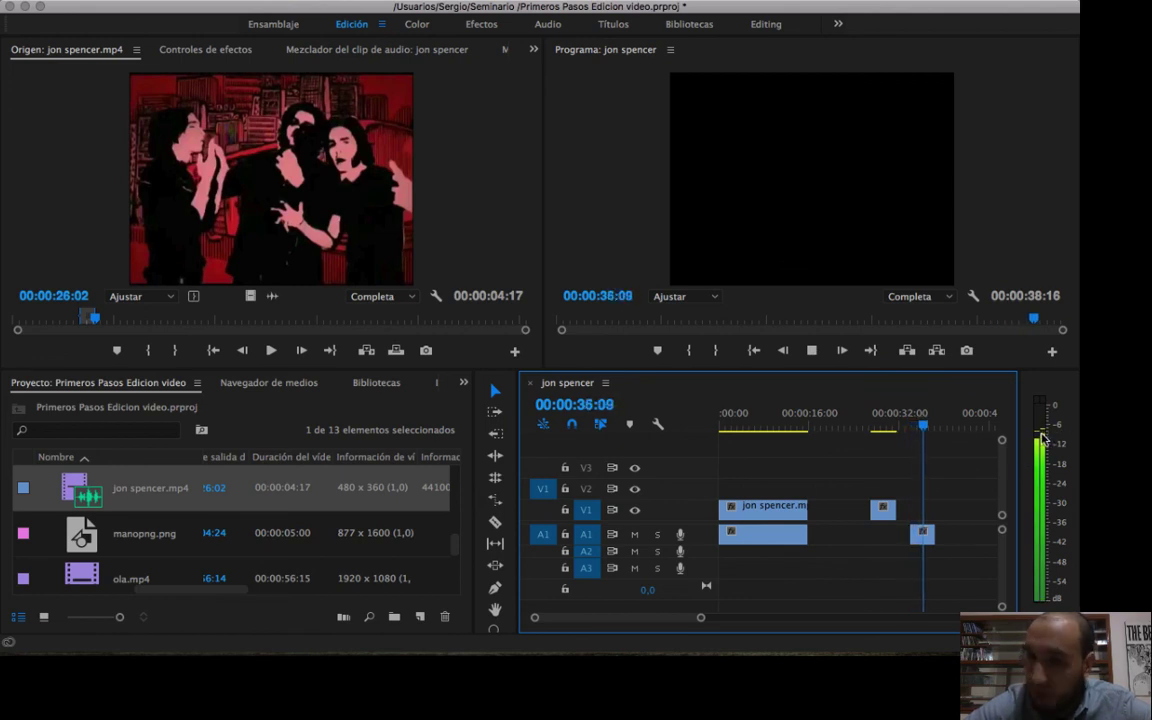
pyautogui.press('space')
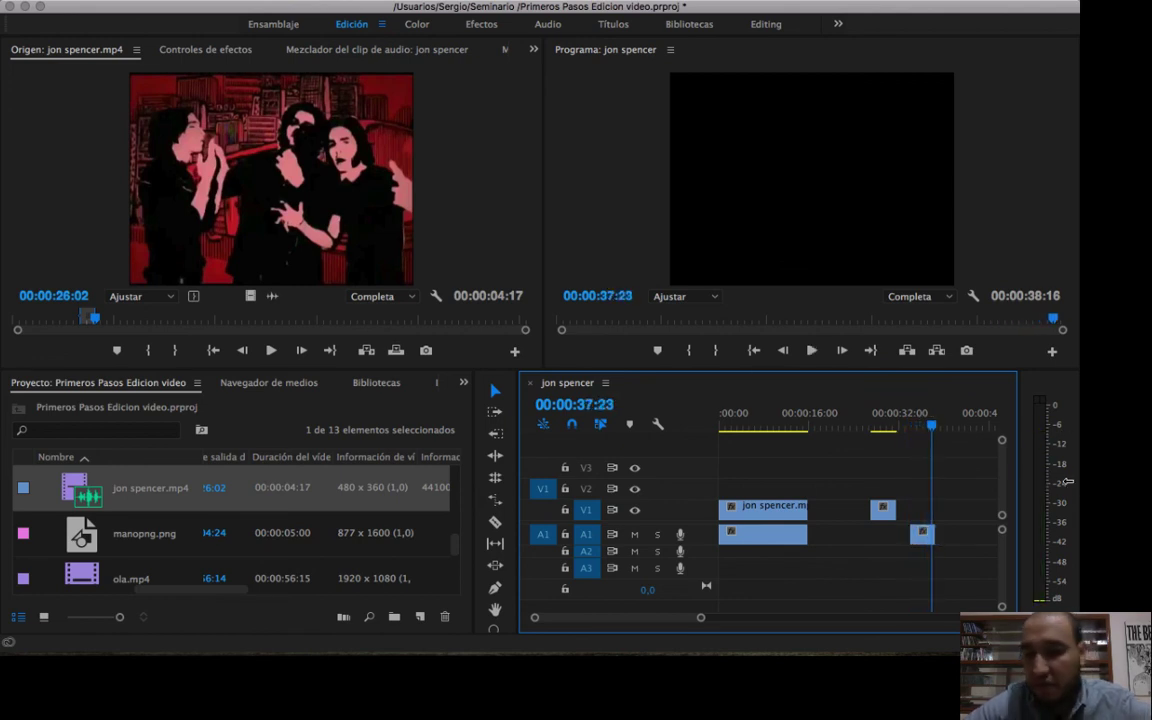
# Delete the video-only and audio-only clips from the sequence and move the playhead to 00:00:06:13.
pyautogui.moveTo(837, 491); pyautogui.dragTo(968, 575)
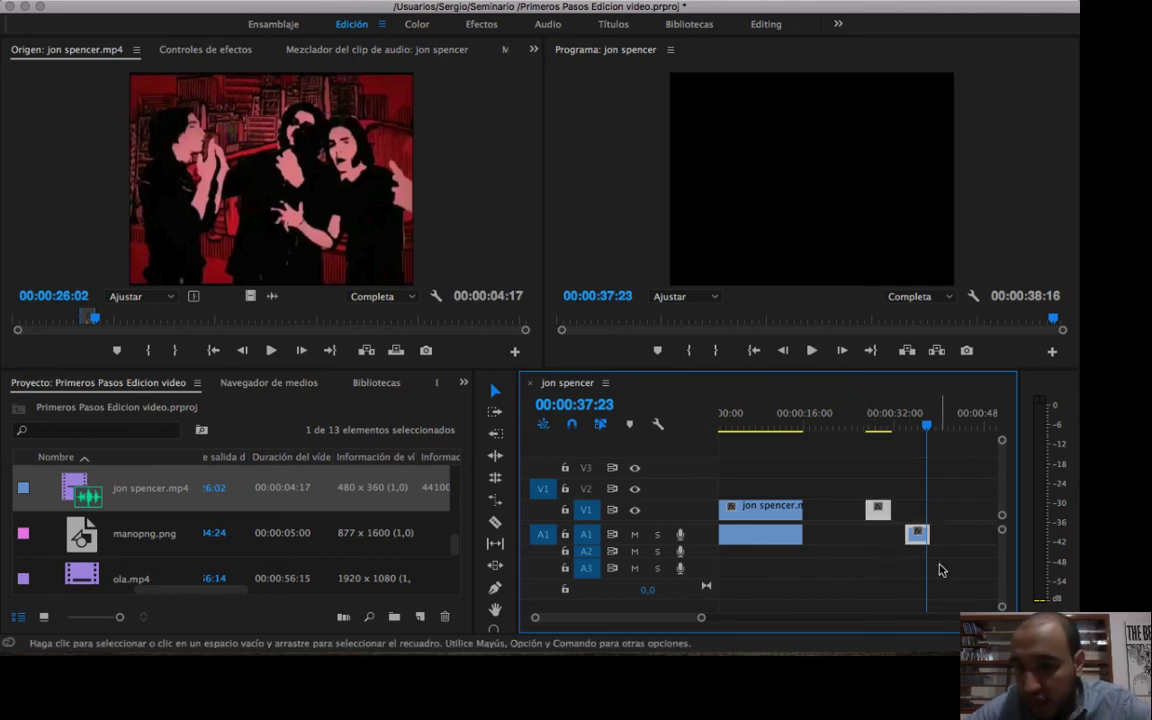
pyautogui.press('Delete')
pyautogui.moveTo(779, 420); pyautogui.dragTo(749, 420)
pyautogui.click(776, 508)
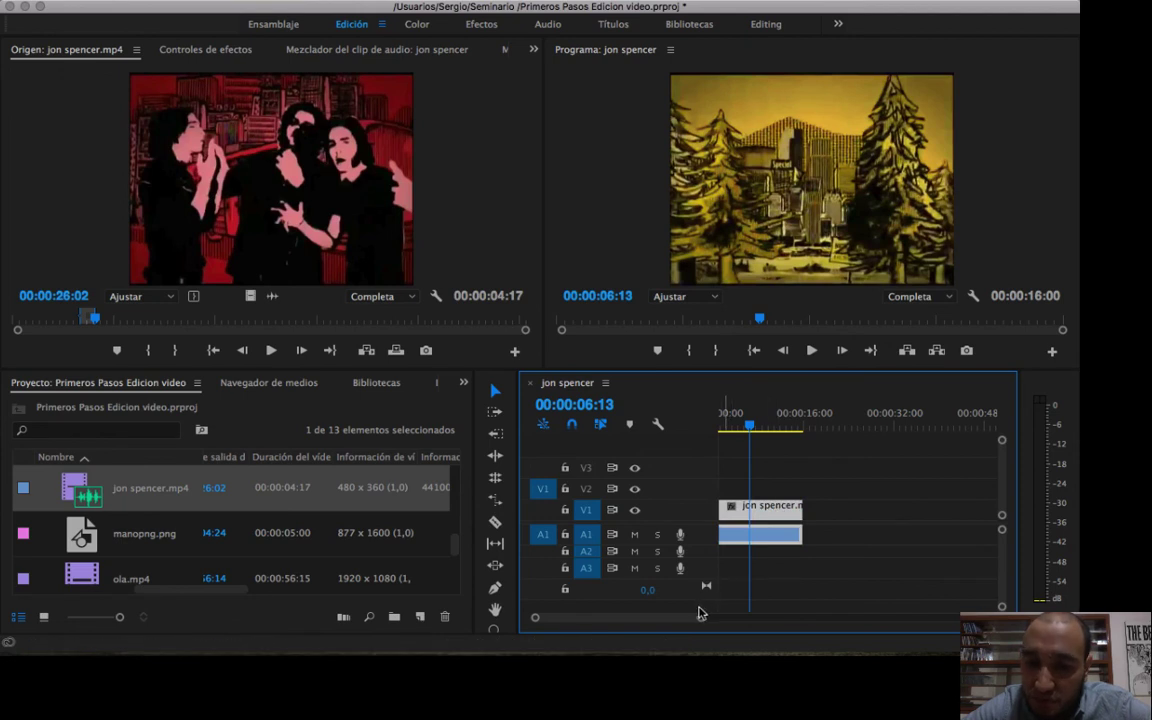
pyautogui.moveTo(702, 618)
pyautogui.mouseDown()
pyautogui.moveTo(661, 620)
pyautogui.moveTo(710, 613)
pyautogui.mouseUp()
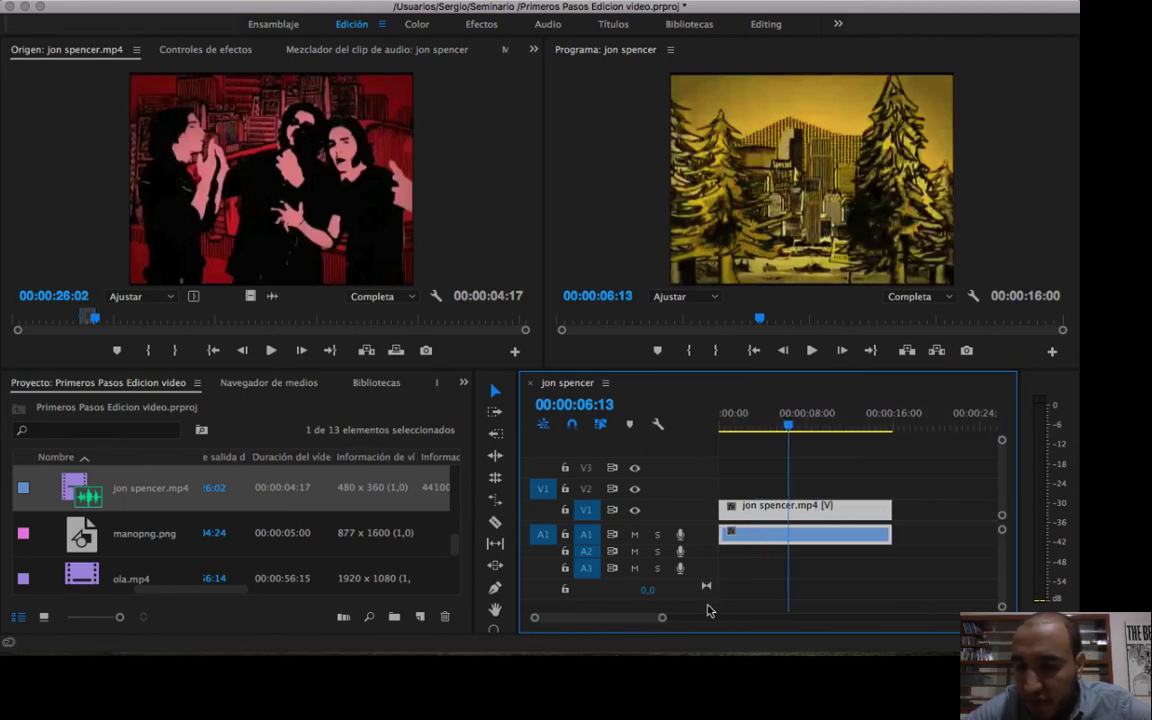
pyautogui.click(880, 565)
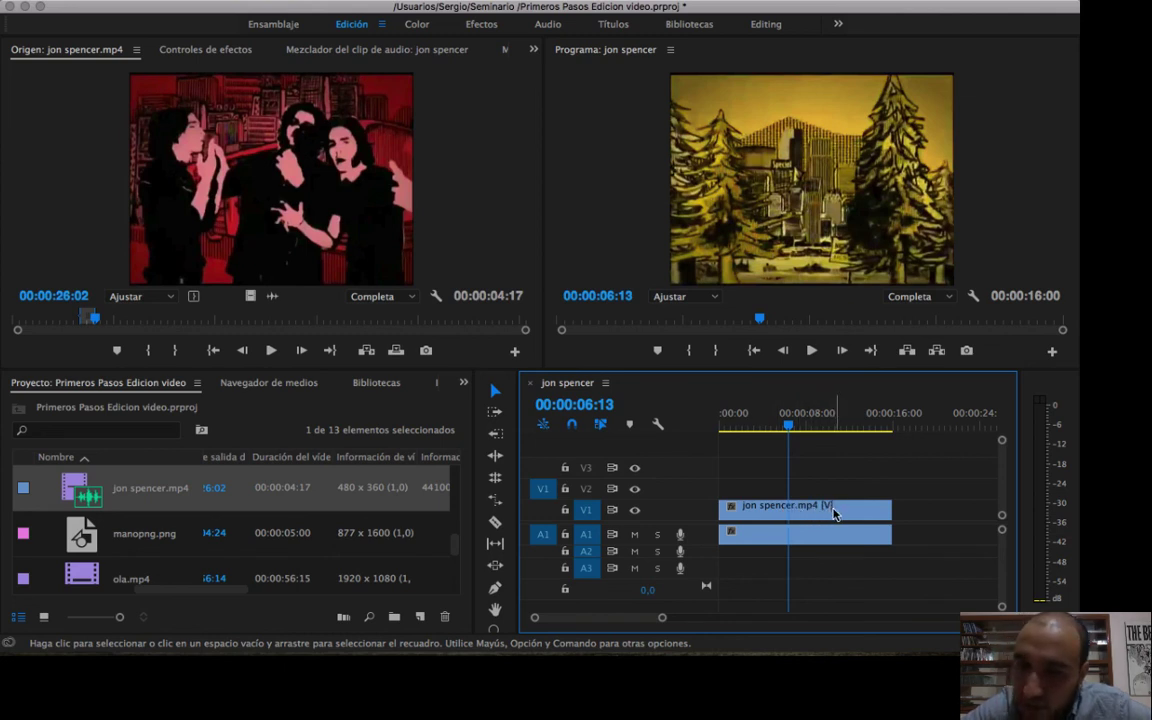
pyautogui.doubleClick(829, 507)
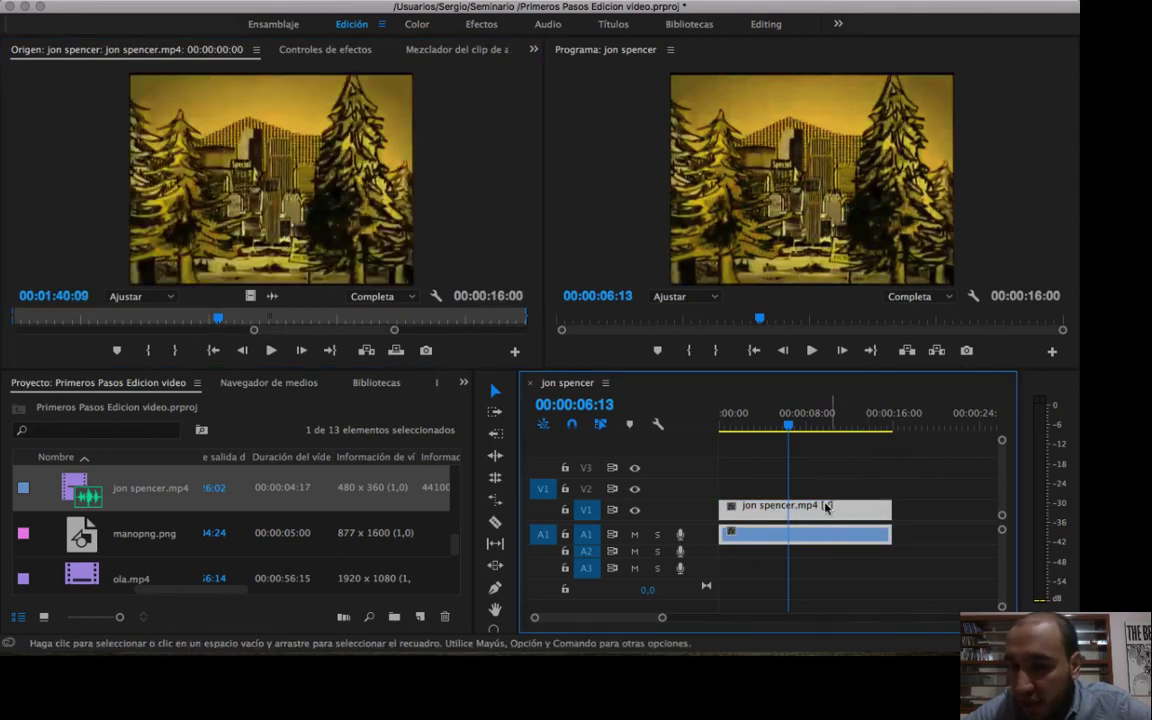
pyautogui.moveTo(826, 508); pyautogui.dragTo(790, 537)
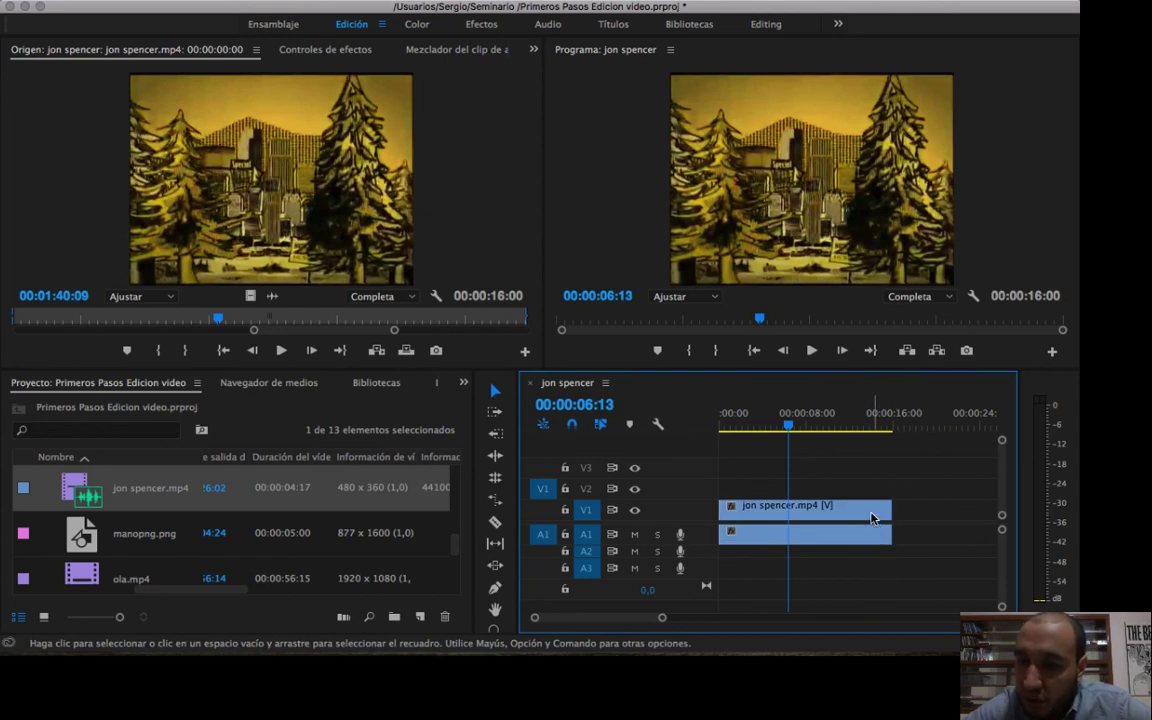
# Unlink the video and audio of the jon spencer.mp4 clip in the sequence.
pyautogui.click(872, 518)
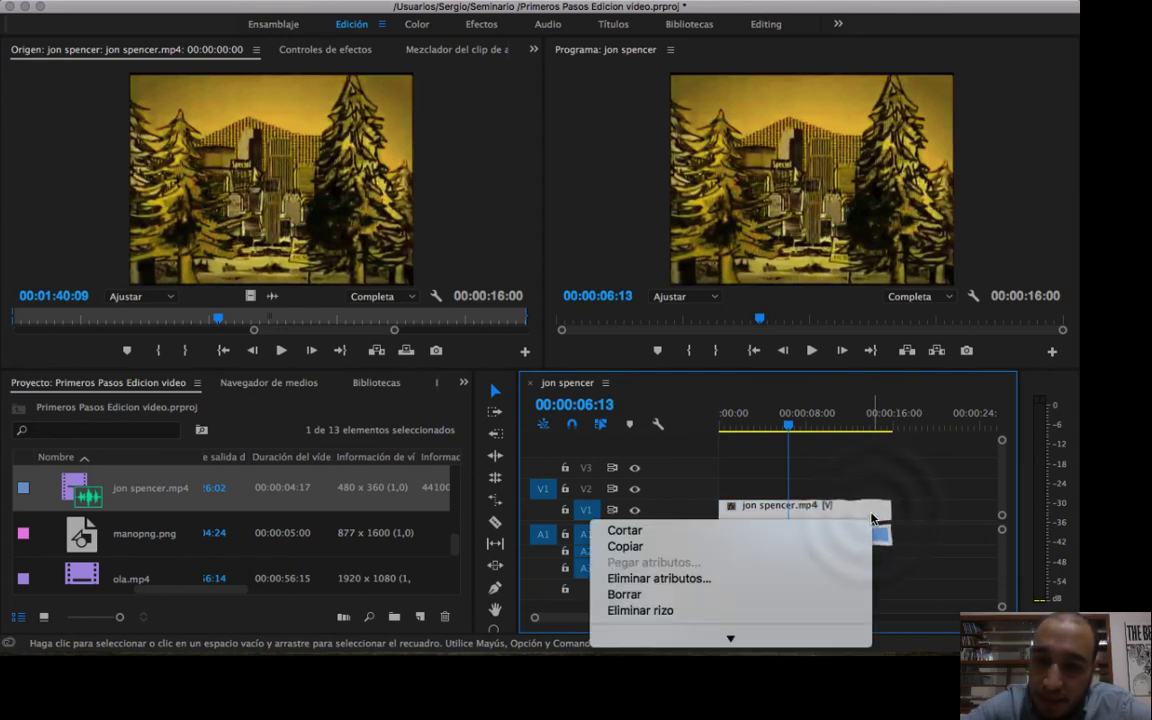
pyautogui.moveTo(733, 640)
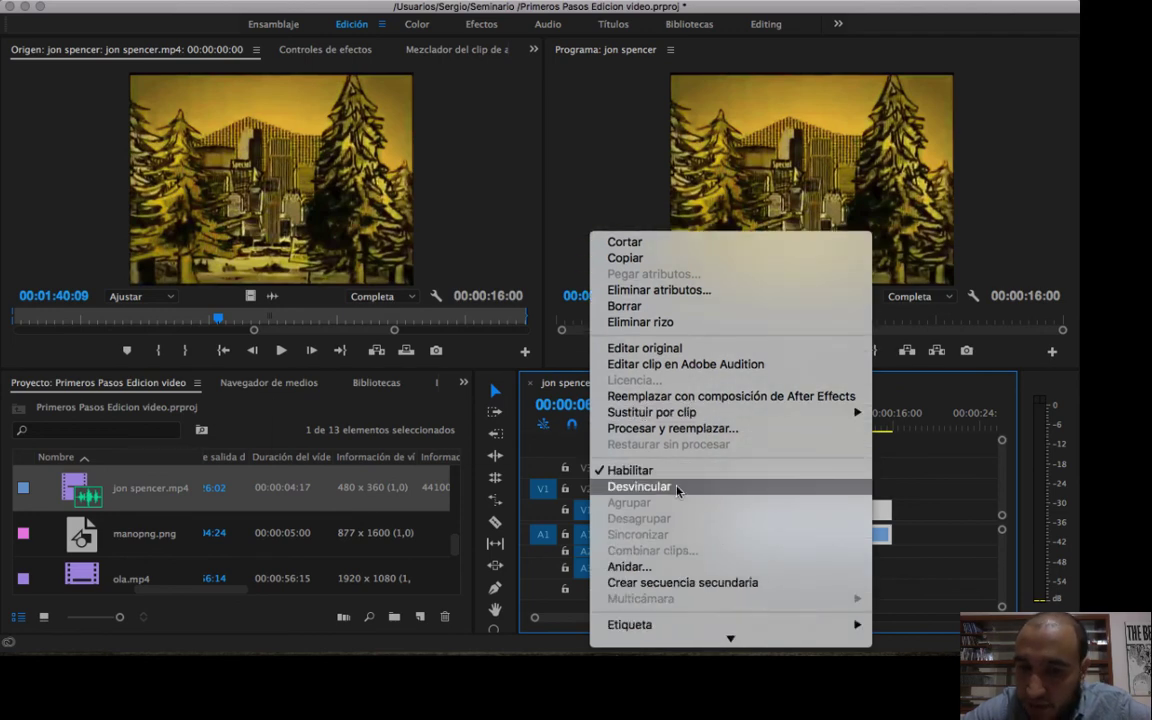
pyautogui.click(677, 487)
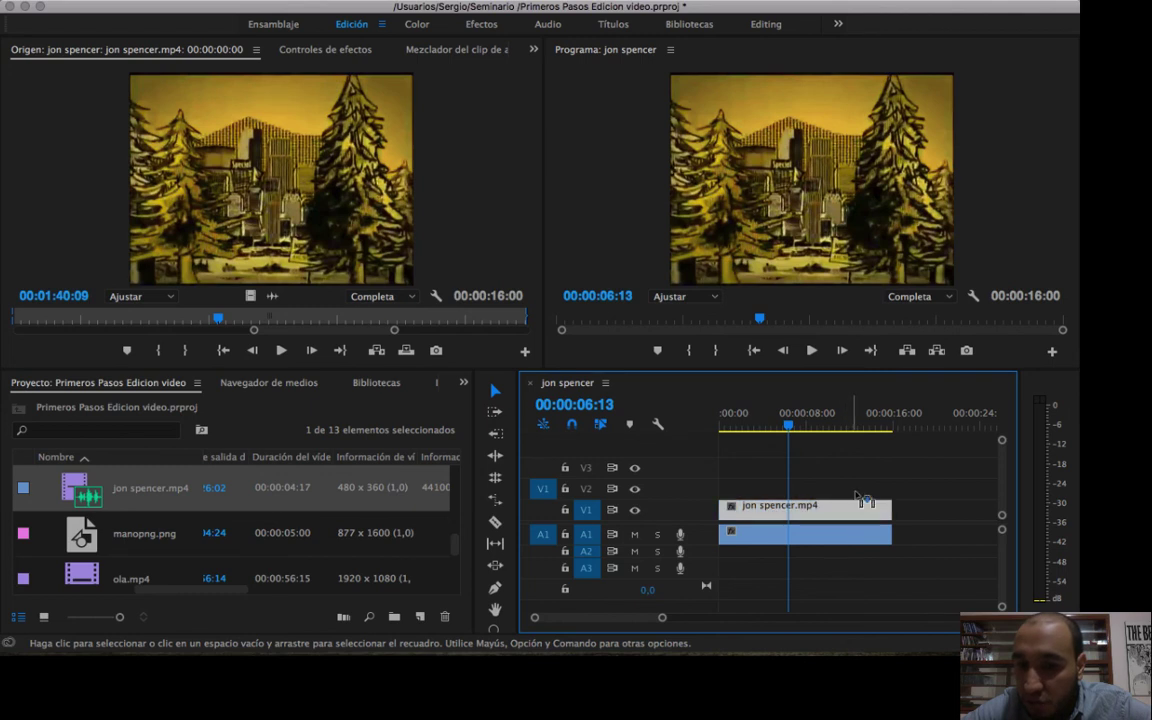
# Move the unlinked audio on A1 to about 00:00:04:20 and the video on V1 to about 00:00:26.
pyautogui.moveTo(845, 505); pyautogui.dragTo(925, 490)
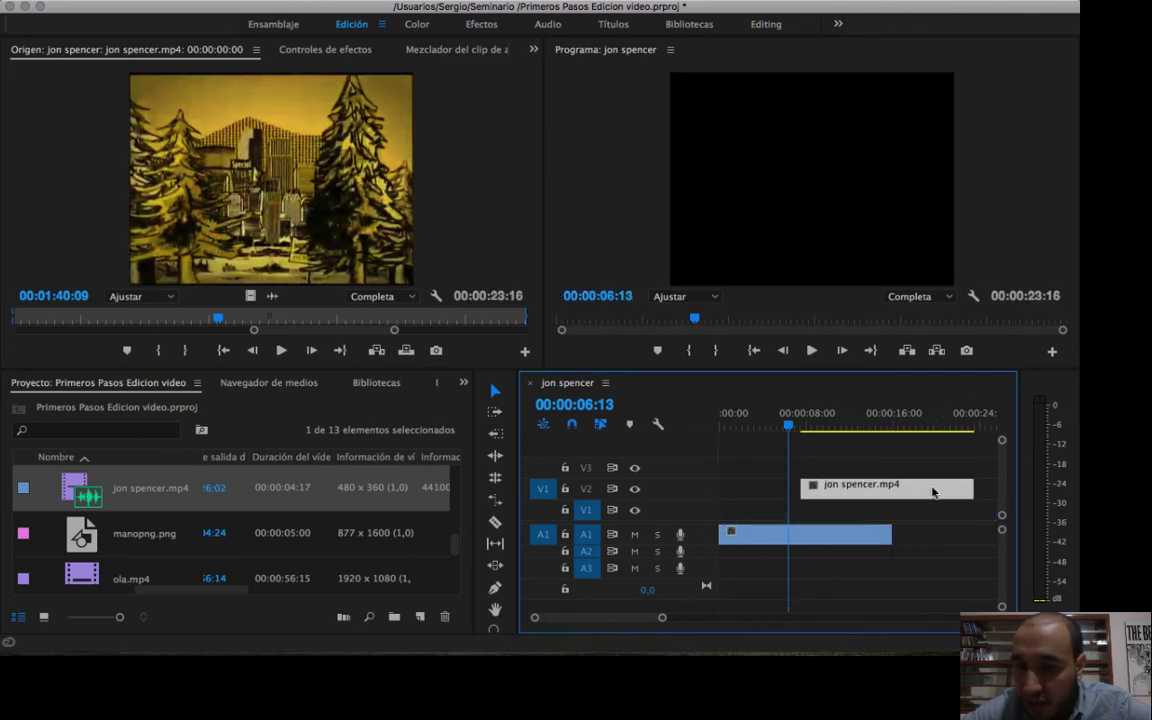
pyautogui.moveTo(795, 545); pyautogui.dragTo(845, 545)
pyautogui.moveTo(662, 618); pyautogui.dragTo(723, 620)
pyautogui.moveTo(785, 487); pyautogui.dragTo(860, 508)
pyautogui.moveTo(860, 426); pyautogui.dragTo(828, 427)
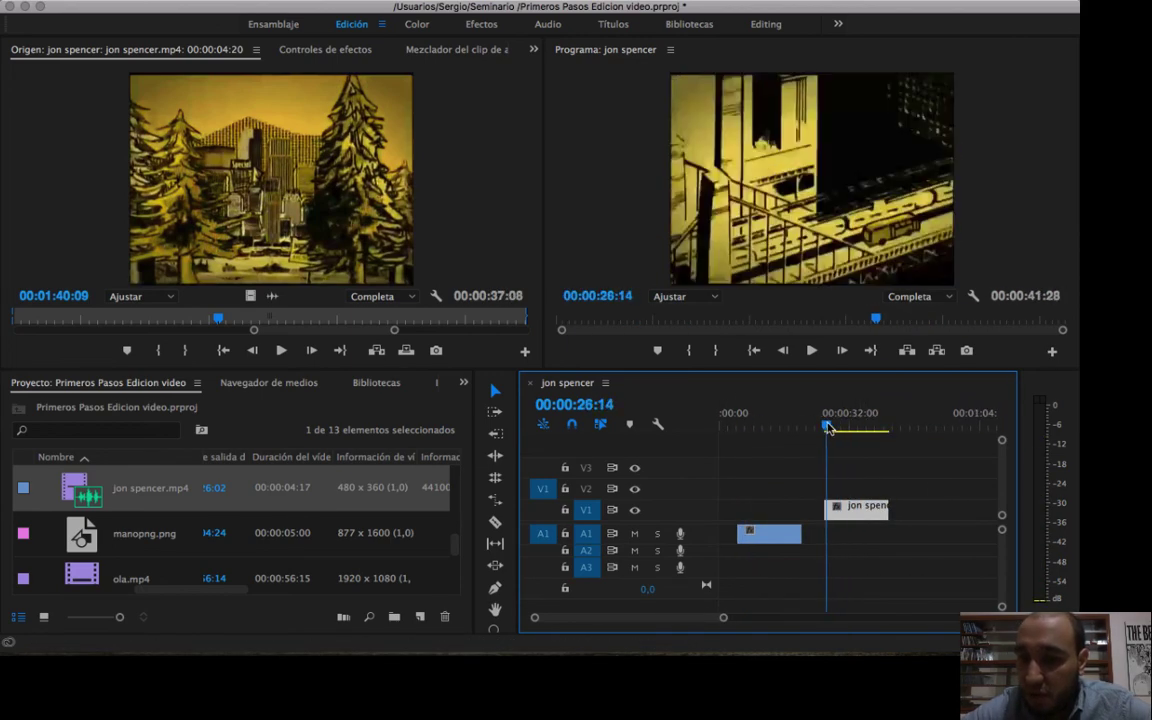
# Play the separated video on V1 briefly and delete the unlinked audio clip from A1.
pyautogui.press('space')
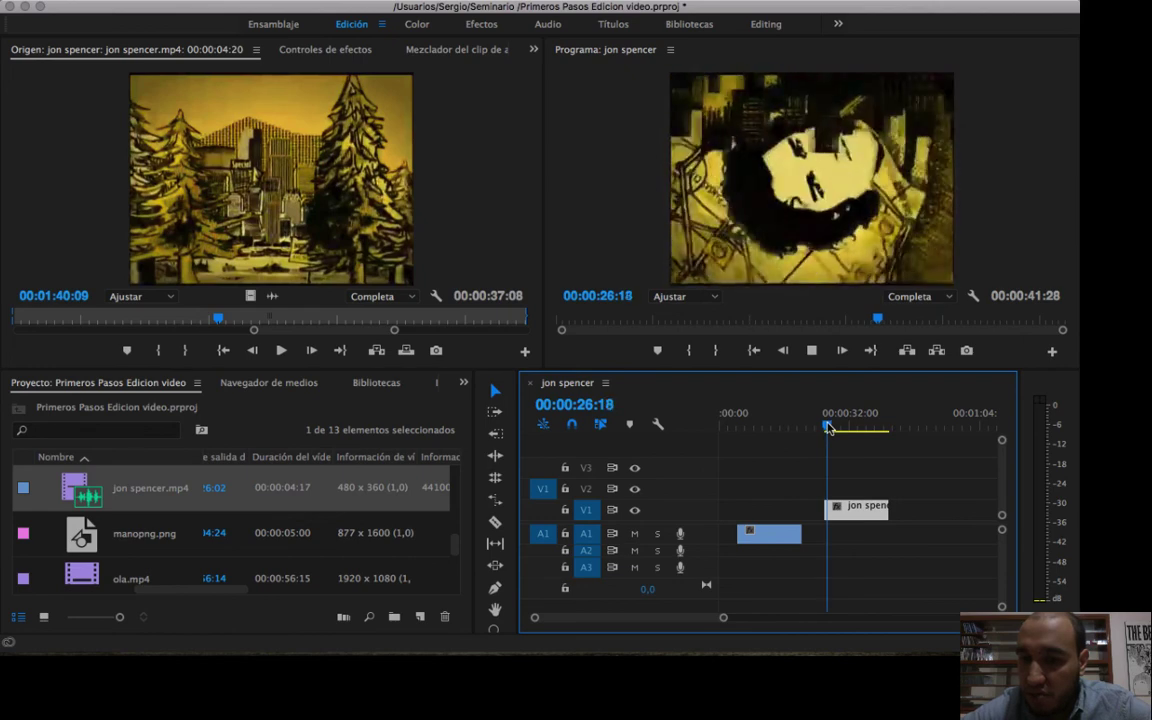
pyautogui.press('space')
pyautogui.click(766, 540)
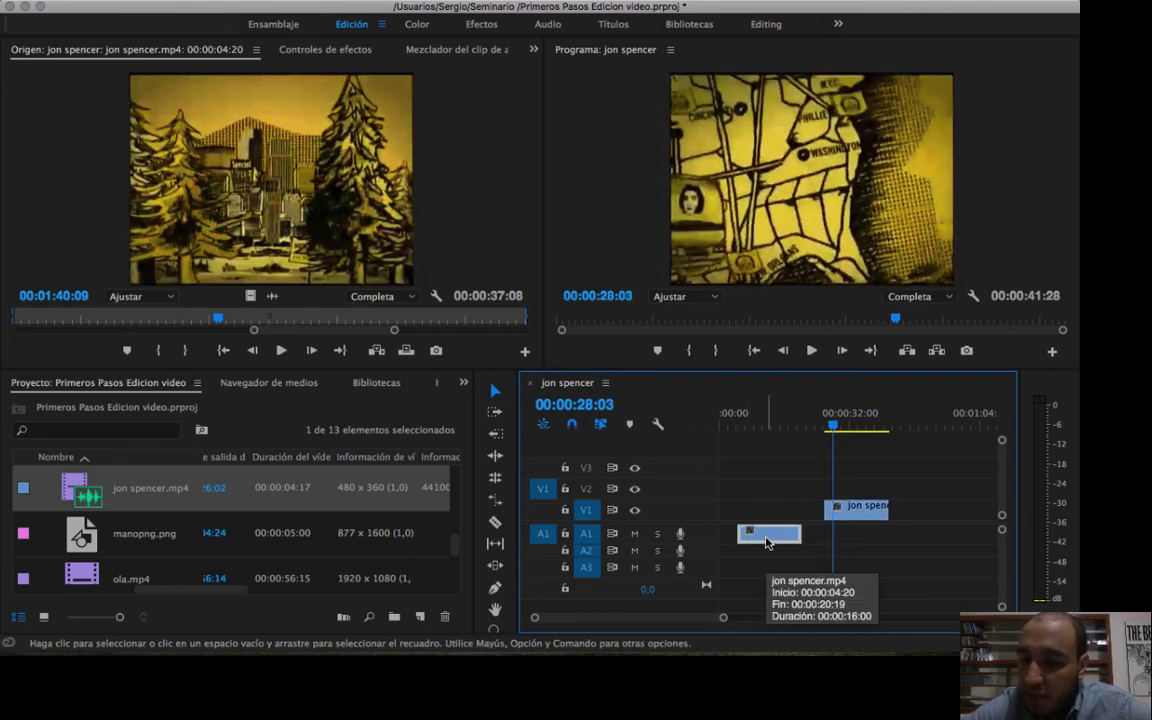
pyautogui.press('Delete')
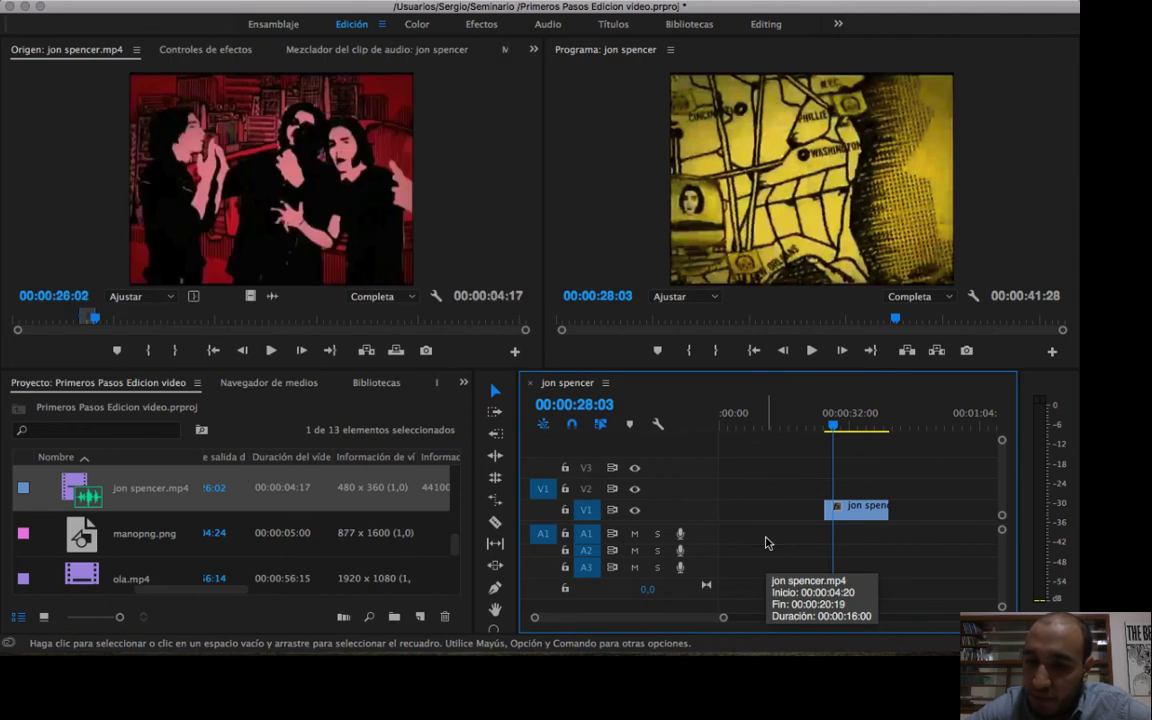
# Undo the audio clip deletion and the moves of the unlinked video and audio clips.
pyautogui.hotkey('ctrl', 'z')
pyautogui.hotkey('ctrl', 'z')
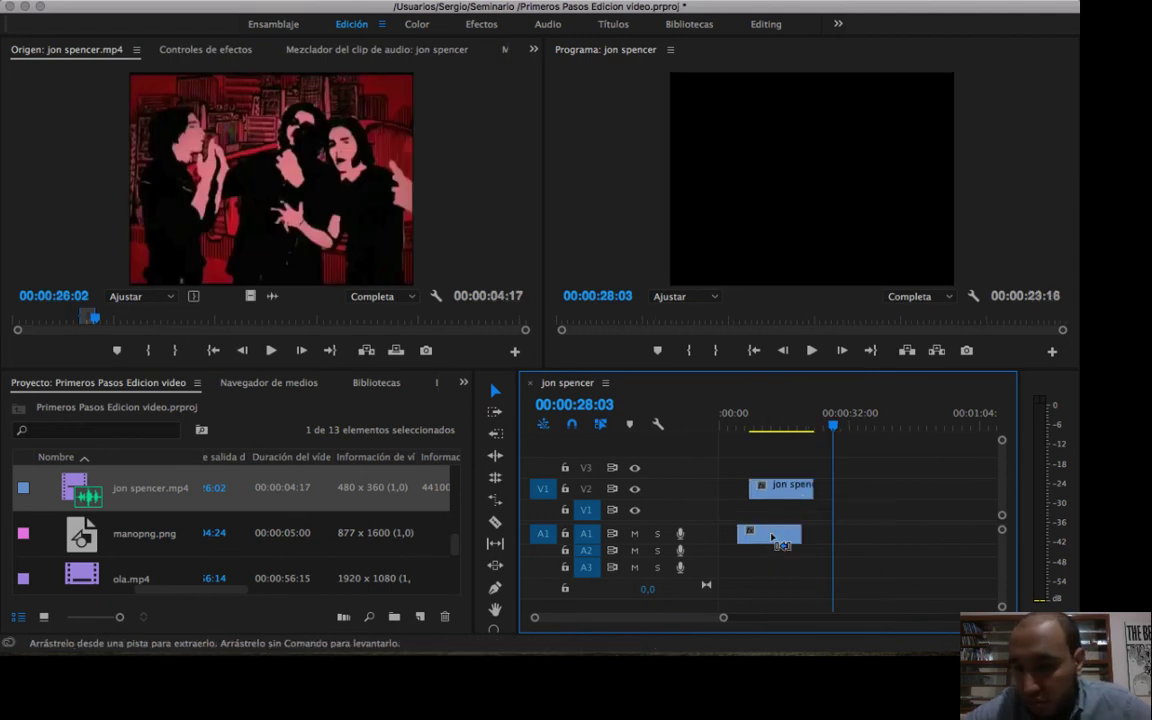
pyautogui.hotkey('ctrl', 'z')
pyautogui.hotkey('ctrl', 'z')
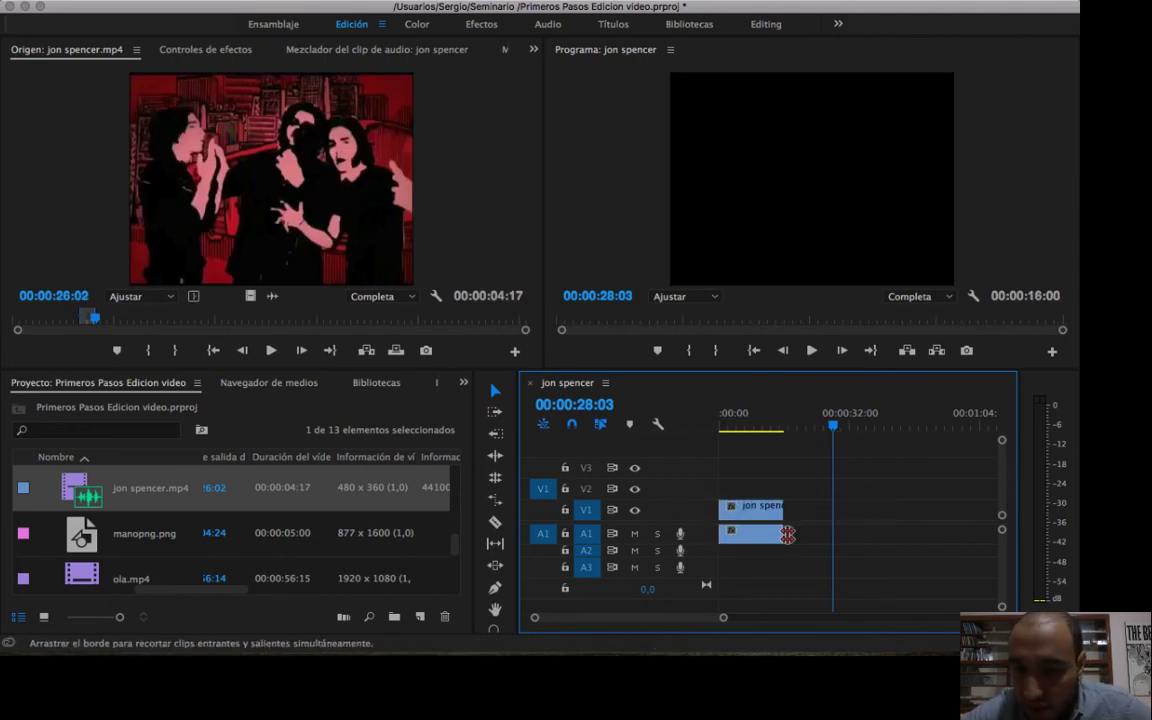
pyautogui.moveTo(723, 618); pyautogui.dragTo(672, 620)
pyautogui.hscroll(-15, 720, 604)
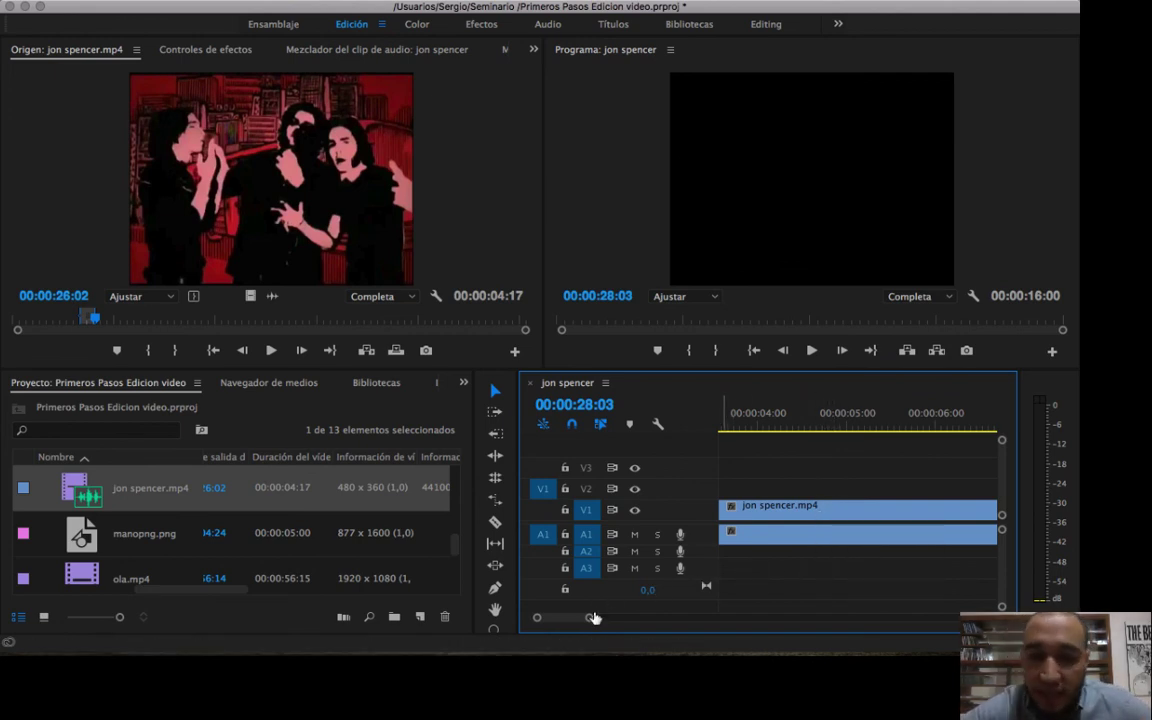
pyautogui.moveTo(592, 618); pyautogui.dragTo(721, 618)
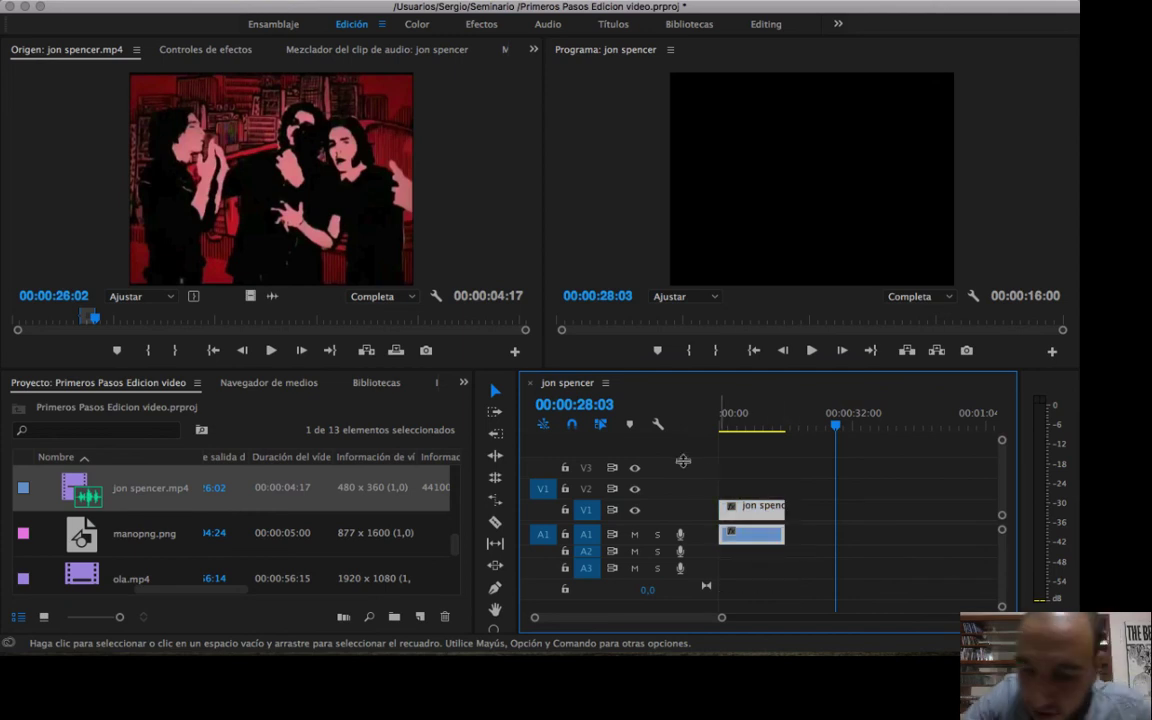
pyautogui.press('Delete')
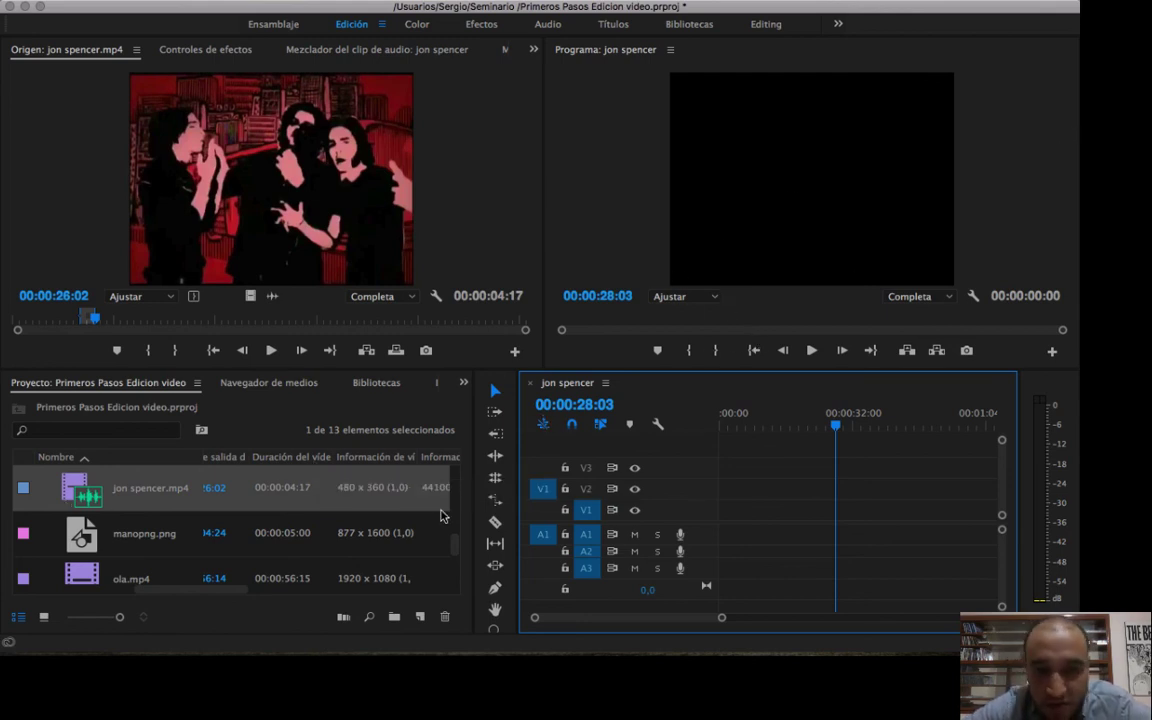
# Place the marked 00:00:04:17 range of jon spencer.mp4 at the start of the sequence on V1 and A1.
pyautogui.click(427, 175)
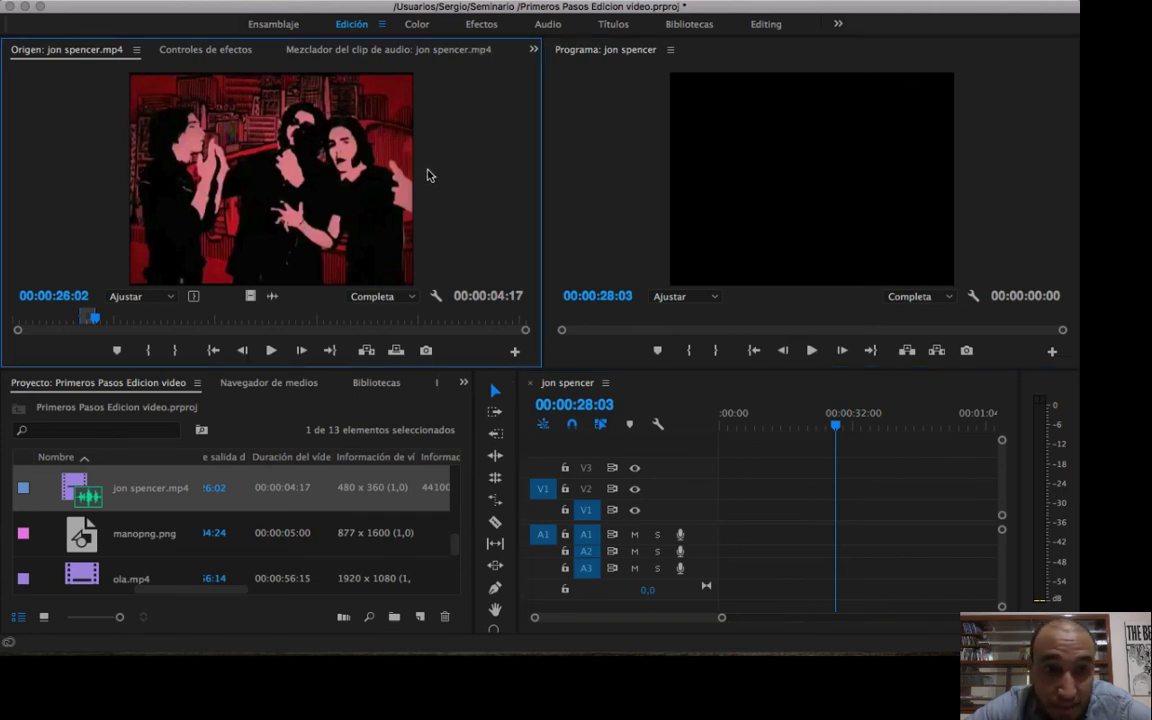
pyautogui.click(577, 219)
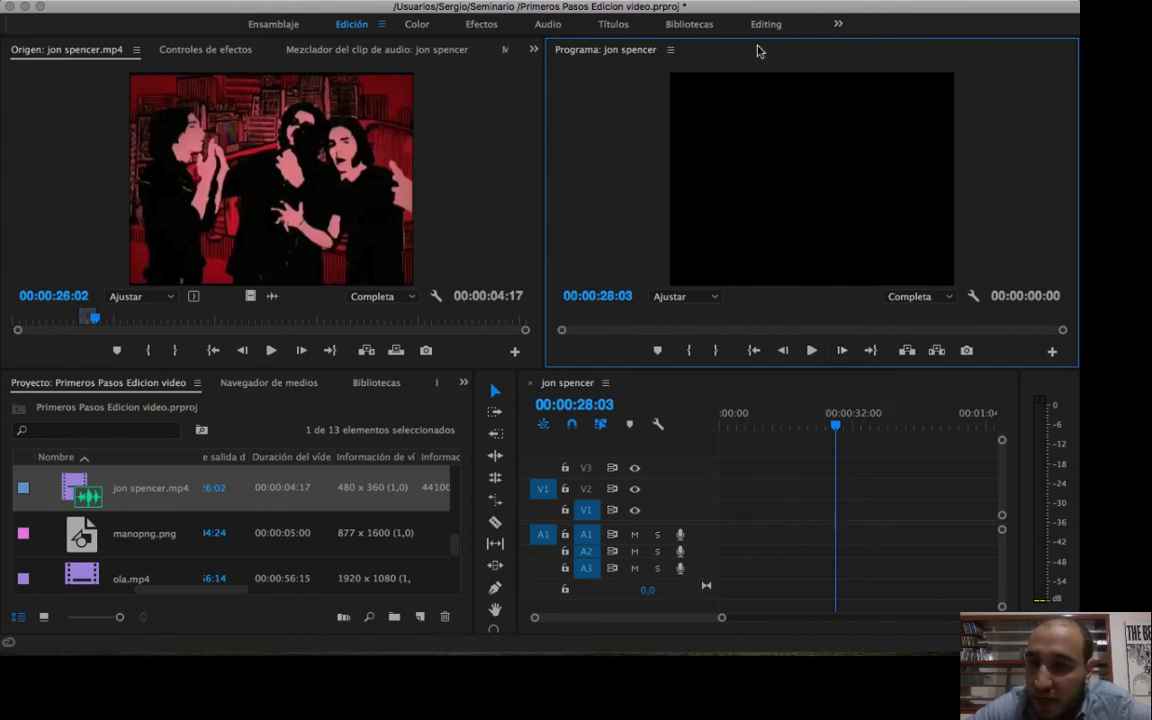
pyautogui.moveTo(218, 175); pyautogui.dragTo(701, 510)
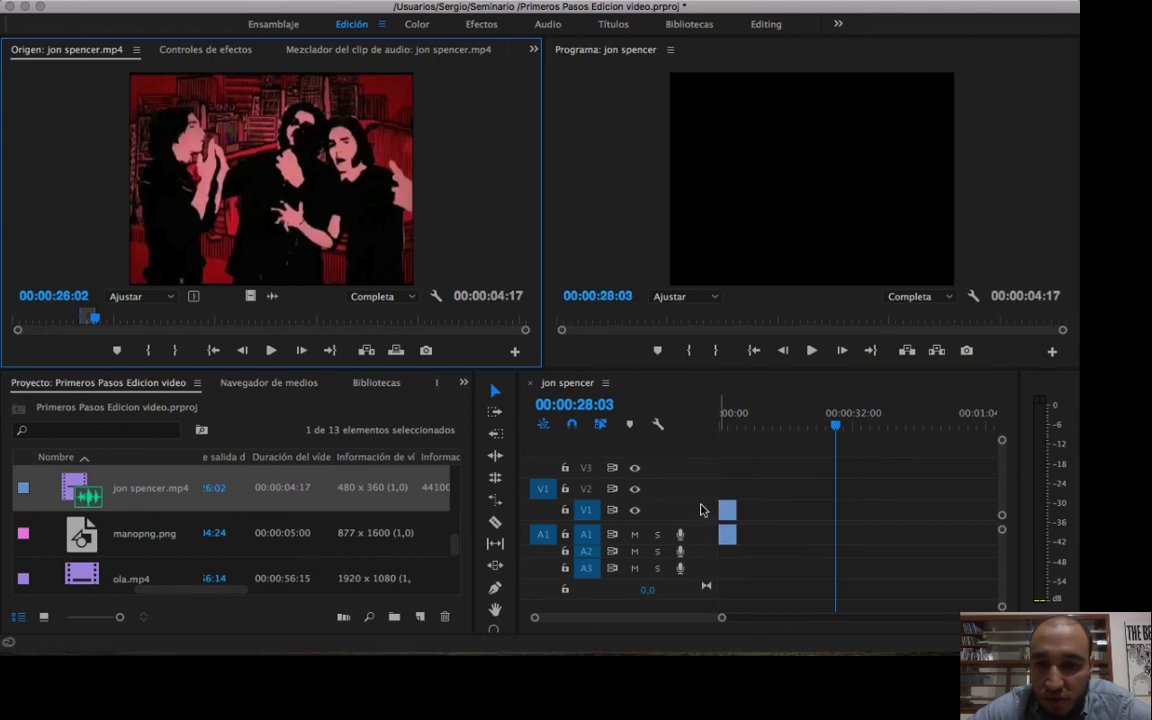
# Scrub the placed clip to about 00:00:03:03 and return the playhead to the start of the sequence.
pyautogui.click(734, 427)
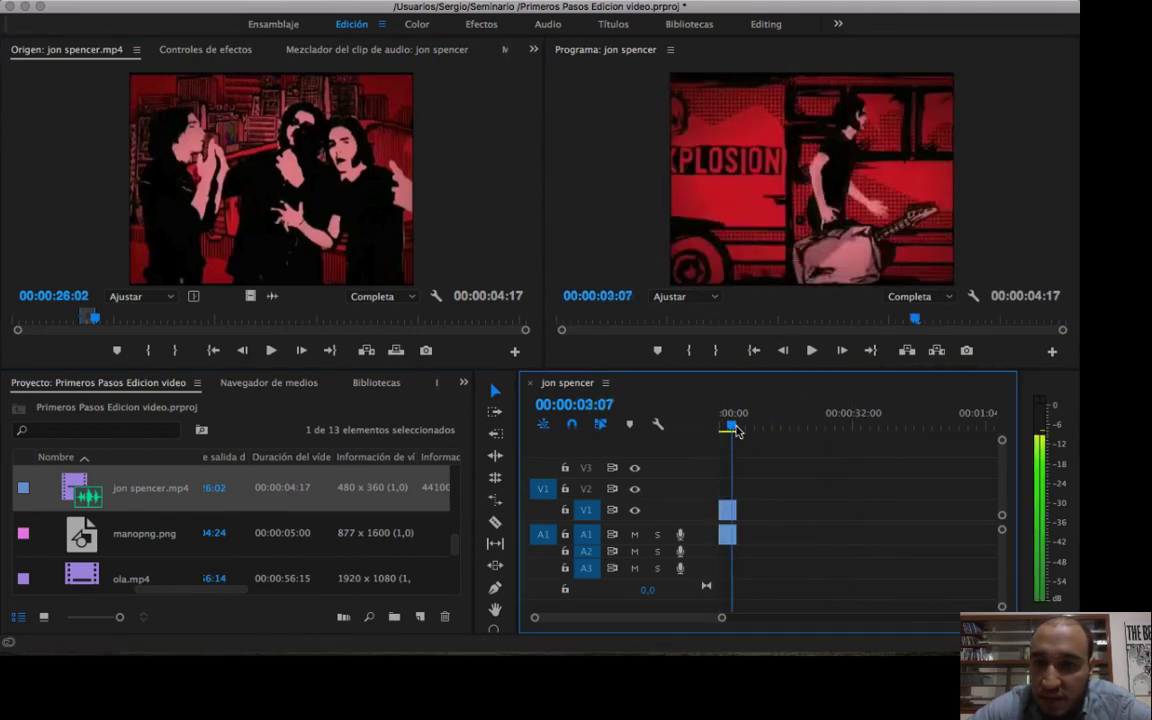
pyautogui.moveTo(721, 617); pyautogui.dragTo(665, 628)
pyautogui.moveTo(803, 428)
pyautogui.mouseDown()
pyautogui.moveTo(763, 425)
pyautogui.moveTo(808, 412)
pyautogui.moveTo(770, 424)
pyautogui.moveTo(812, 416)
pyautogui.moveTo(801, 424)
pyautogui.mouseUp()
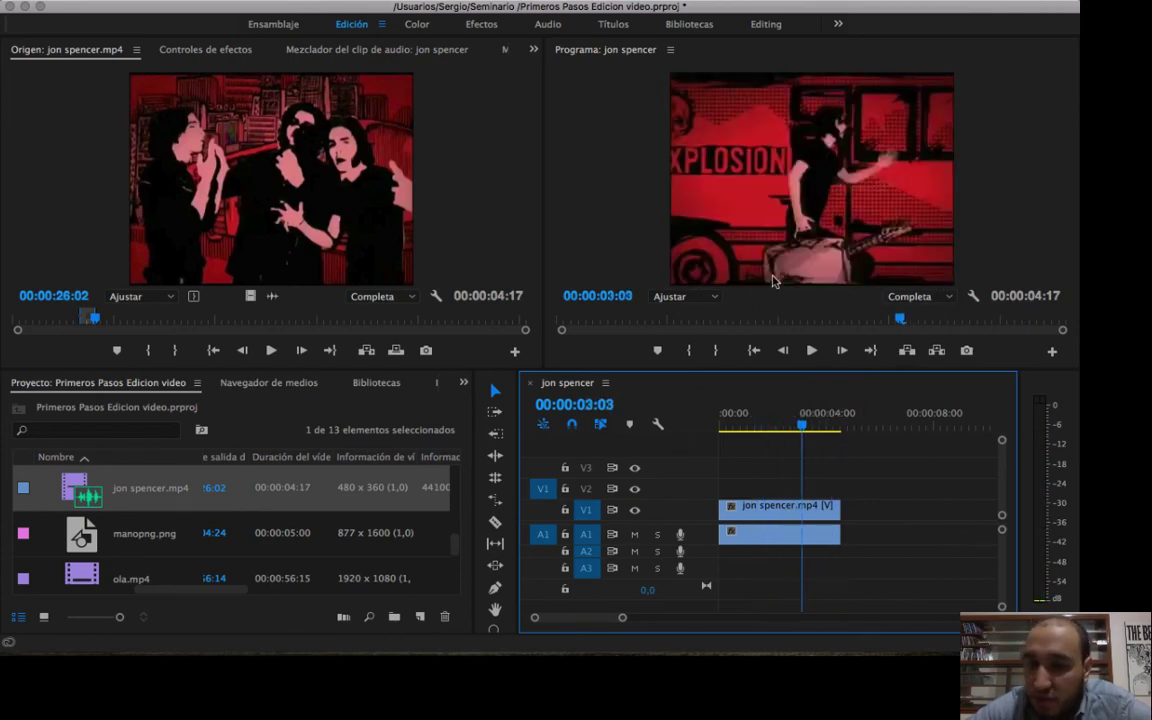
pyautogui.moveTo(733, 413); pyautogui.dragTo(671, 417)
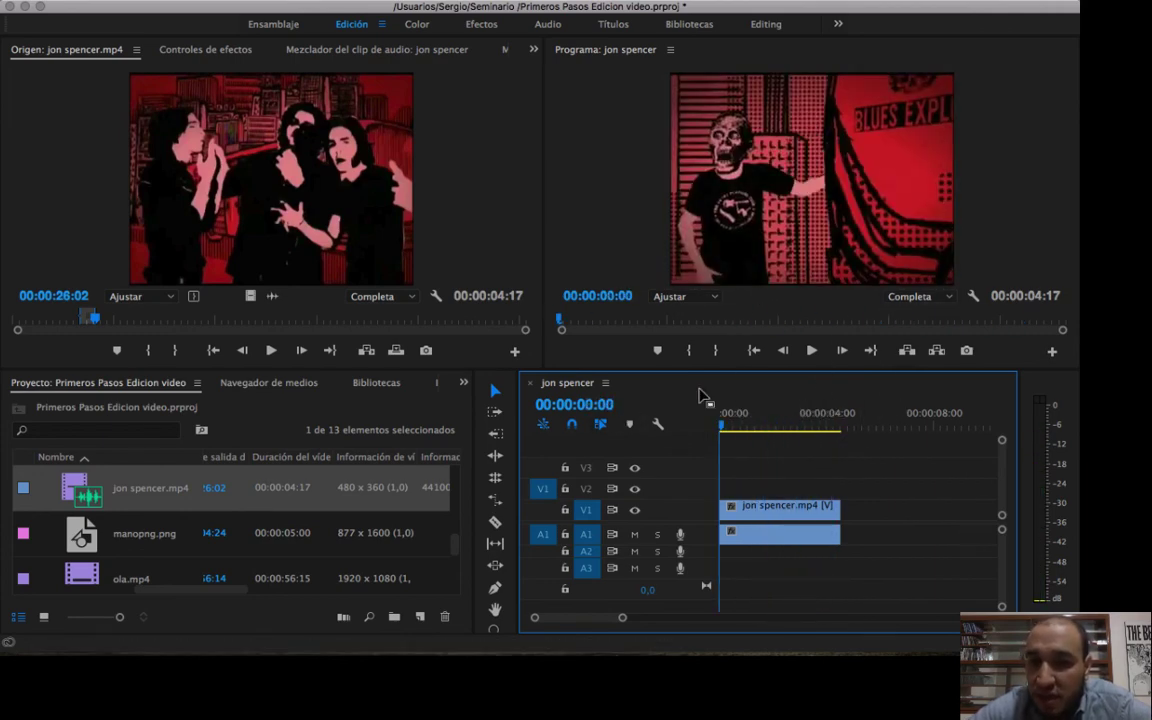
# Play the sequence, navigate forward and backward through its first seconds, and move the playhead to 00:00:02:07.
pyautogui.click(812, 352)
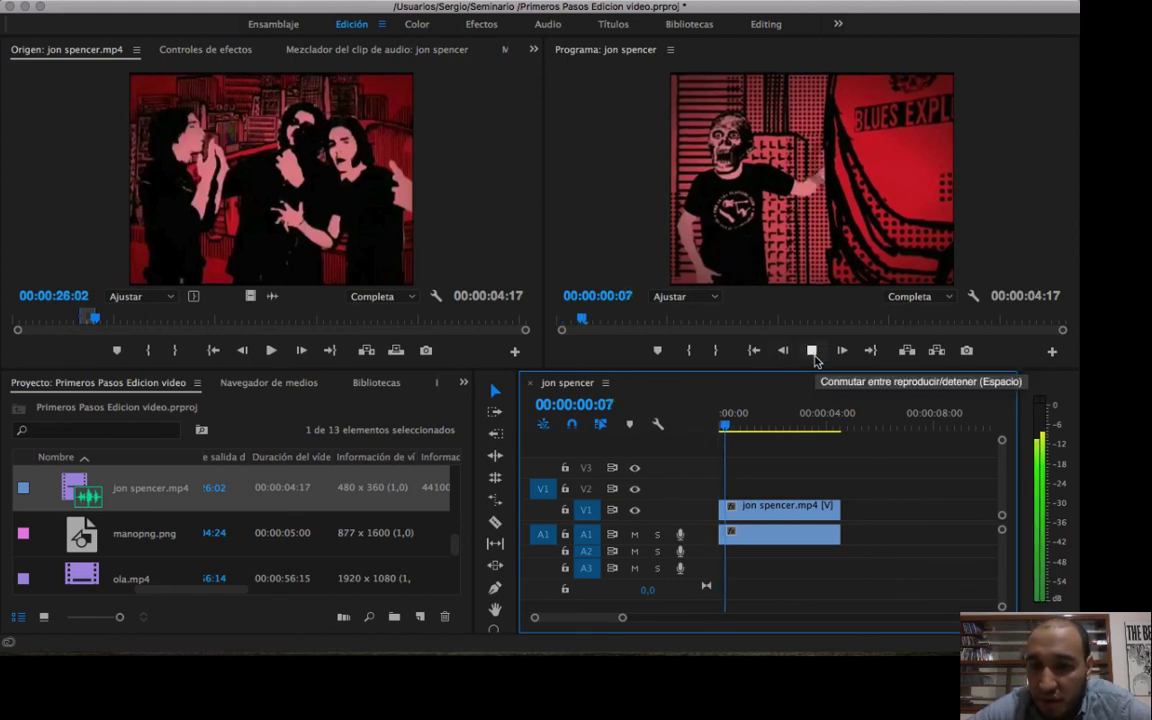
pyautogui.click(812, 352)
pyautogui.press('Right')
pyautogui.press('Right')
pyautogui.press('Right')
pyautogui.press('Right')
pyautogui.press('Right')
pyautogui.press('Right')
pyautogui.press('Right')
pyautogui.press('Right')
pyautogui.press('Right')
pyautogui.press('Right')
pyautogui.press('Right')
pyautogui.press('Right')
pyautogui.press('Right')
pyautogui.press('Right')
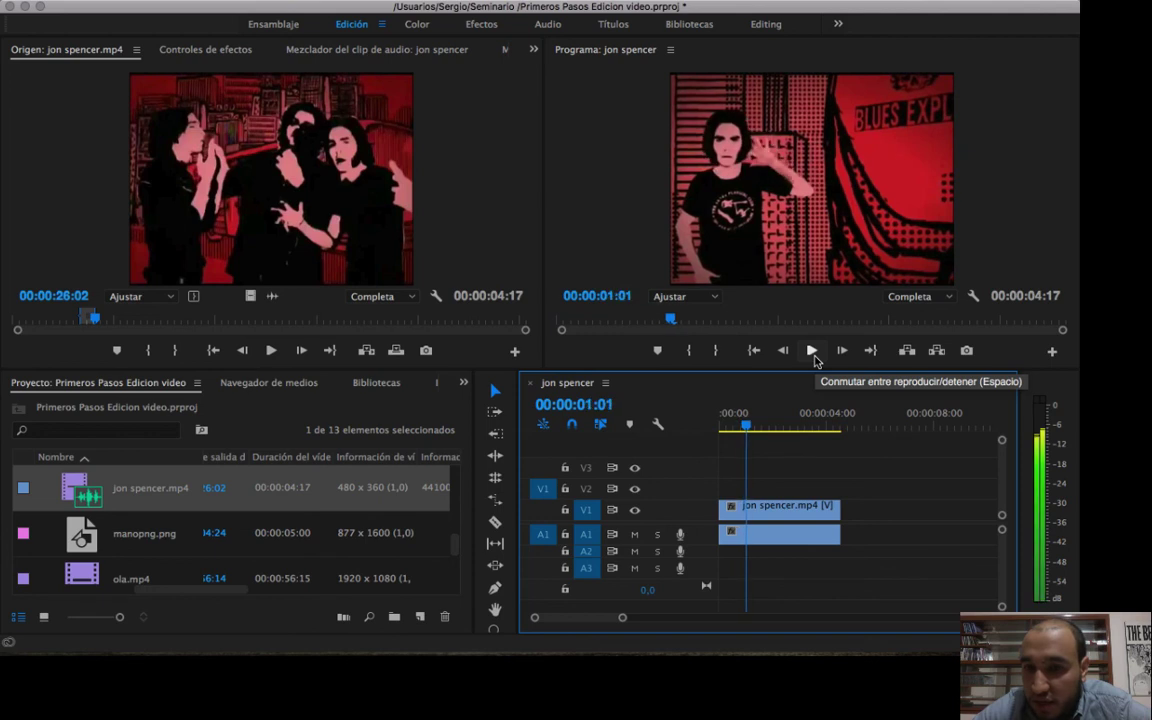
pyautogui.press('Left')
pyautogui.press('Left')
pyautogui.press('Left')
pyautogui.press('Left')
pyautogui.press('Left')
pyautogui.press('Left')
pyautogui.press('Left')
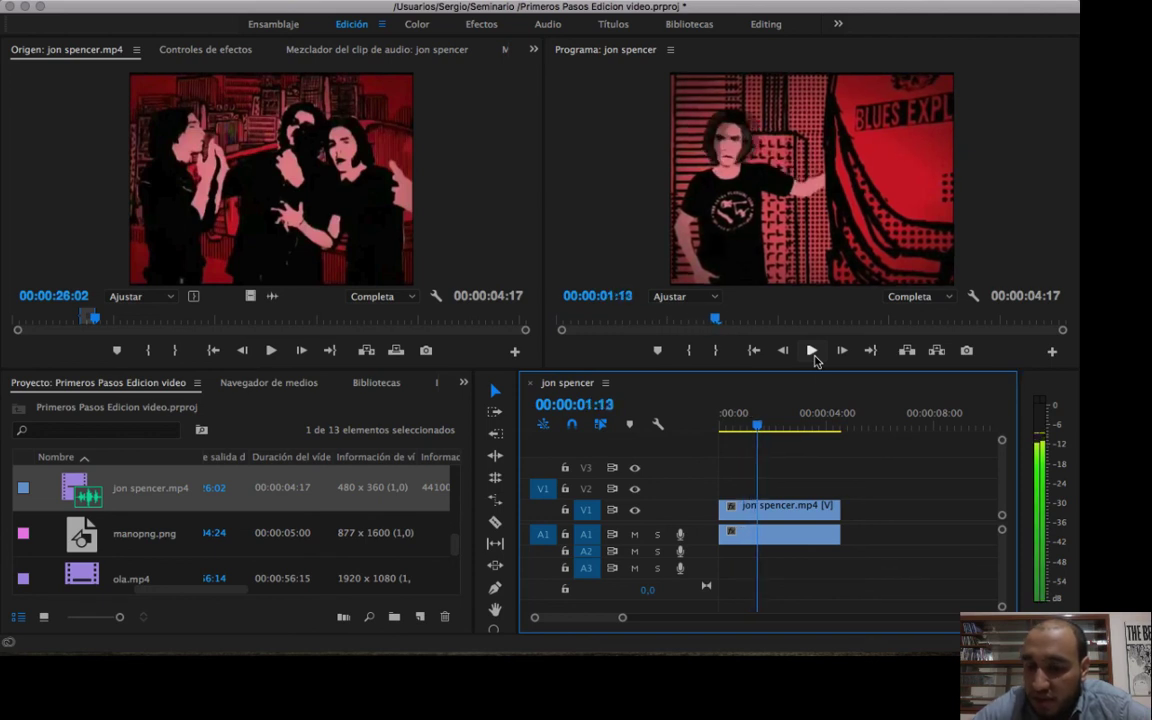
pyautogui.press('Right')
pyautogui.press('Right')
pyautogui.press('Right')
pyautogui.press('Right')
pyautogui.press('Right')
pyautogui.press('Right')
pyautogui.press('Right')
pyautogui.press('Right')
pyautogui.press('Right')
pyautogui.press('Right')
pyautogui.press('Right')
pyautogui.press('Right')
pyautogui.press('Right')
pyautogui.press('Right')
pyautogui.press('Right')
pyautogui.press('Right')
pyautogui.press('Right')
pyautogui.press('Right')
pyautogui.press('Right')
pyautogui.press('Right')
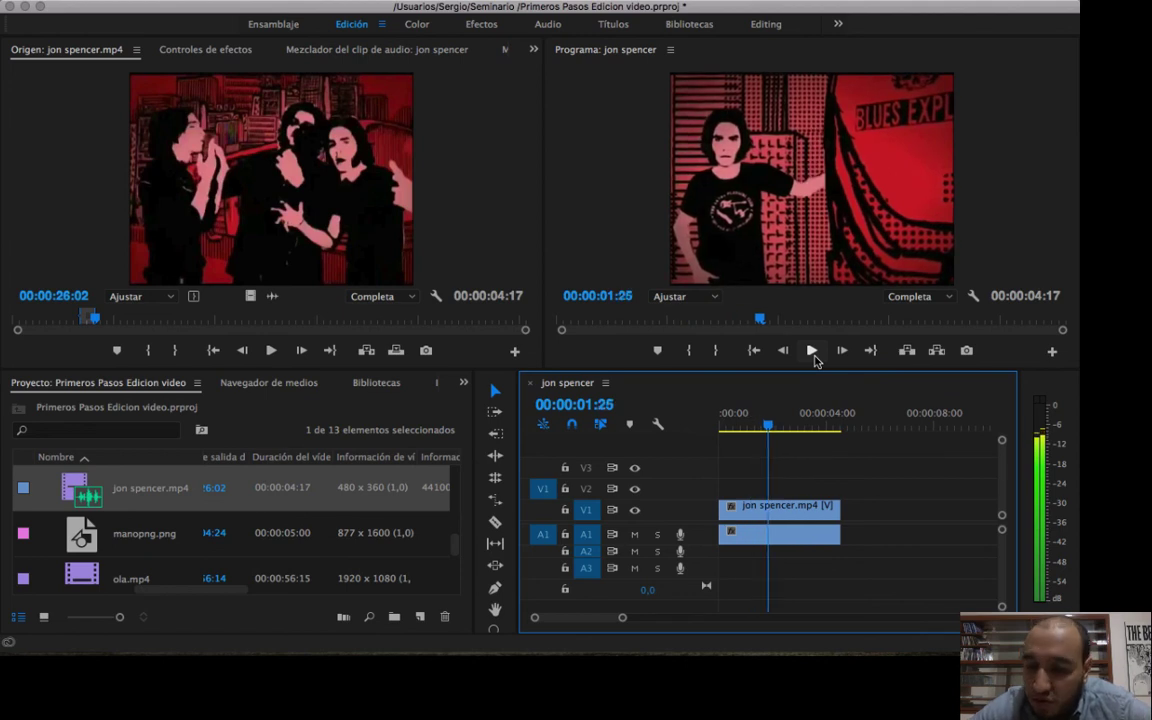
pyautogui.press('Left')
pyautogui.press('Left')
pyautogui.press('Left')
pyautogui.press('Left')
pyautogui.press('Left')
pyautogui.press('Left')
pyautogui.press('Left')
pyautogui.press('Left')
pyautogui.press('Left')
pyautogui.press('Left')
pyautogui.press('Left')
pyautogui.press('Left')
pyautogui.press('Left')
pyautogui.press('Left')
pyautogui.press('Left')
pyautogui.press('Left')
pyautogui.press('Left')
pyautogui.press('Left')
pyautogui.press('Left')
pyautogui.press('Left')
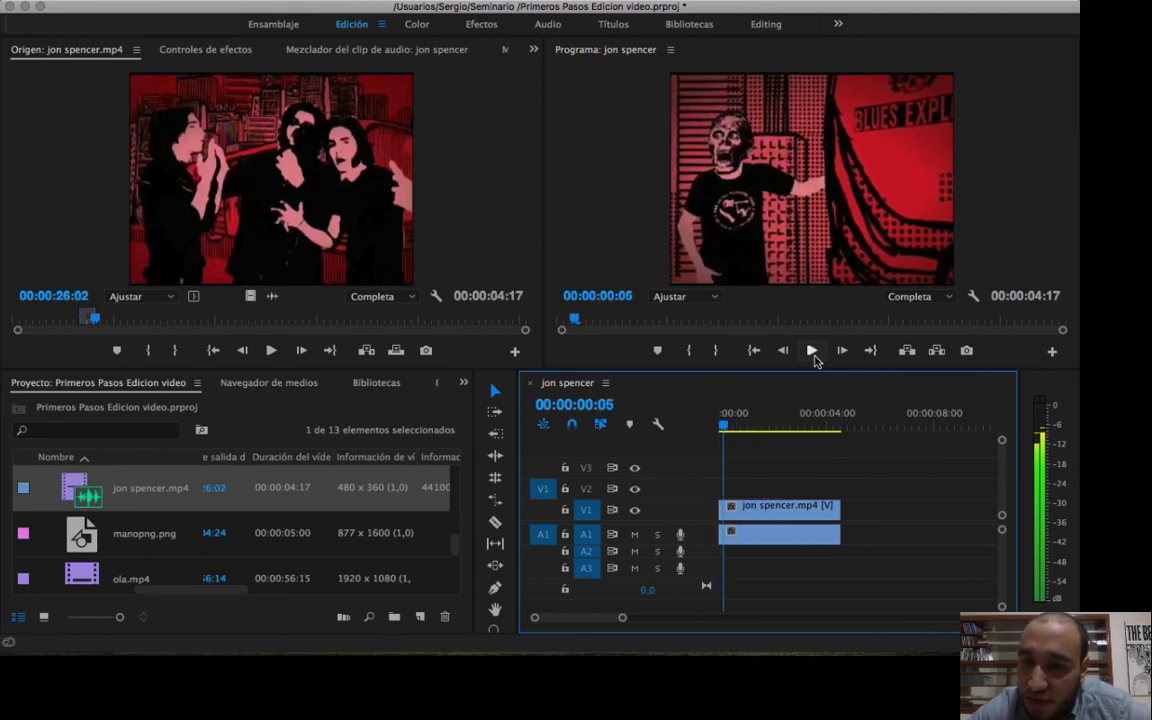
pyautogui.press('Right')
pyautogui.press('Right')
pyautogui.press('Right')
pyautogui.press('Right')
pyautogui.press('Right')
pyautogui.press('Right')
pyautogui.press('Right')
pyautogui.press('Right')
pyautogui.press('Right')
pyautogui.press('Right')
pyautogui.press('Right')
pyautogui.press('Right')
pyautogui.press('Right')
pyautogui.press('Right')
pyautogui.press('Right')
pyautogui.press('Right')
pyautogui.press('Right')
pyautogui.press('Right')
pyautogui.press('Right')
pyautogui.press('Right')
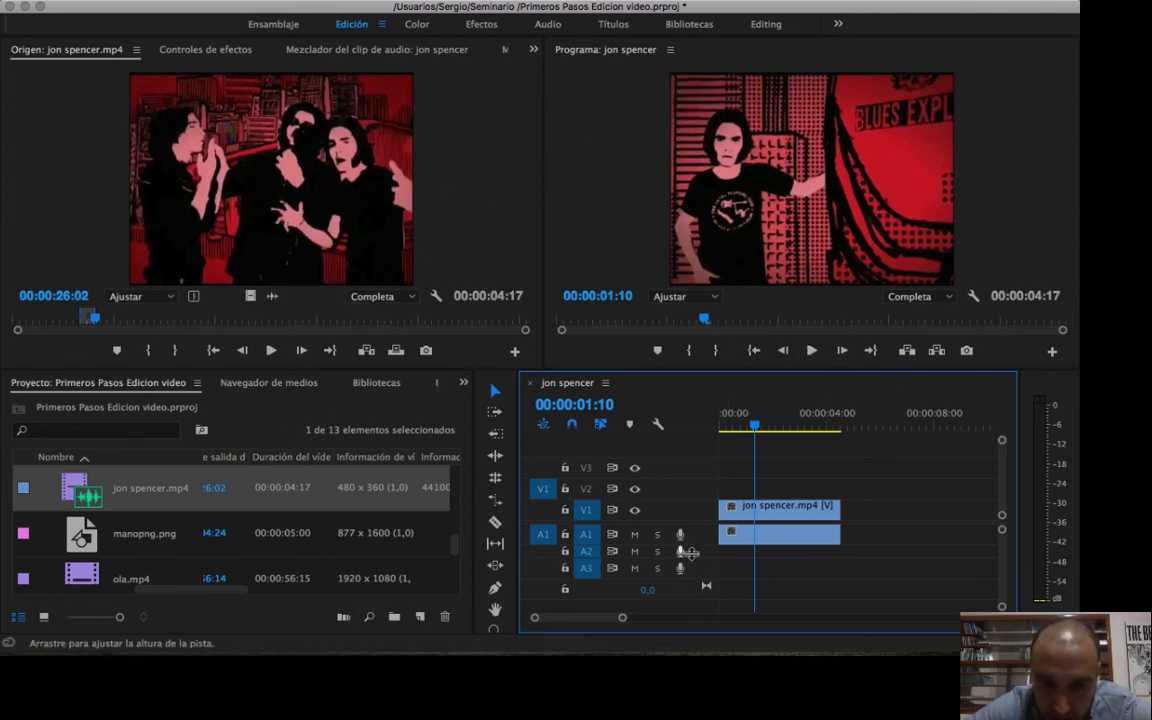
pyautogui.moveTo(755, 425); pyautogui.dragTo(781, 433)
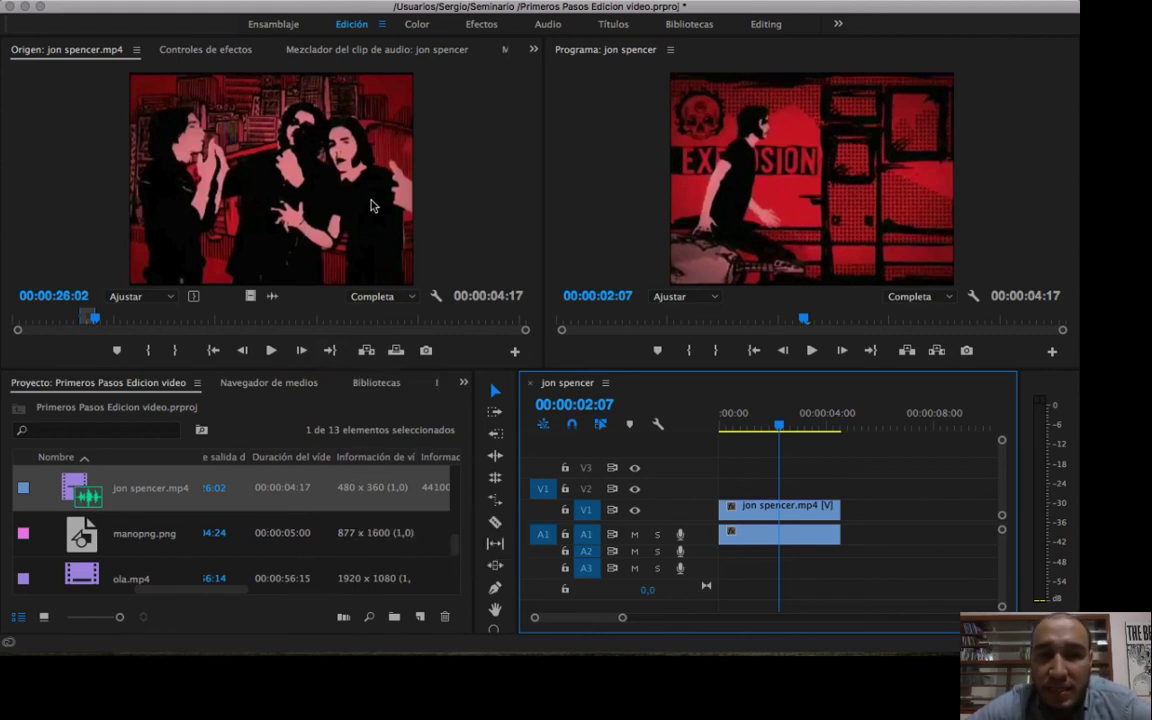
# Mark a new source range of 00:00:05:26 in jon spencer.mp4, ending at 00:00:54:23.
pyautogui.click(334, 180)
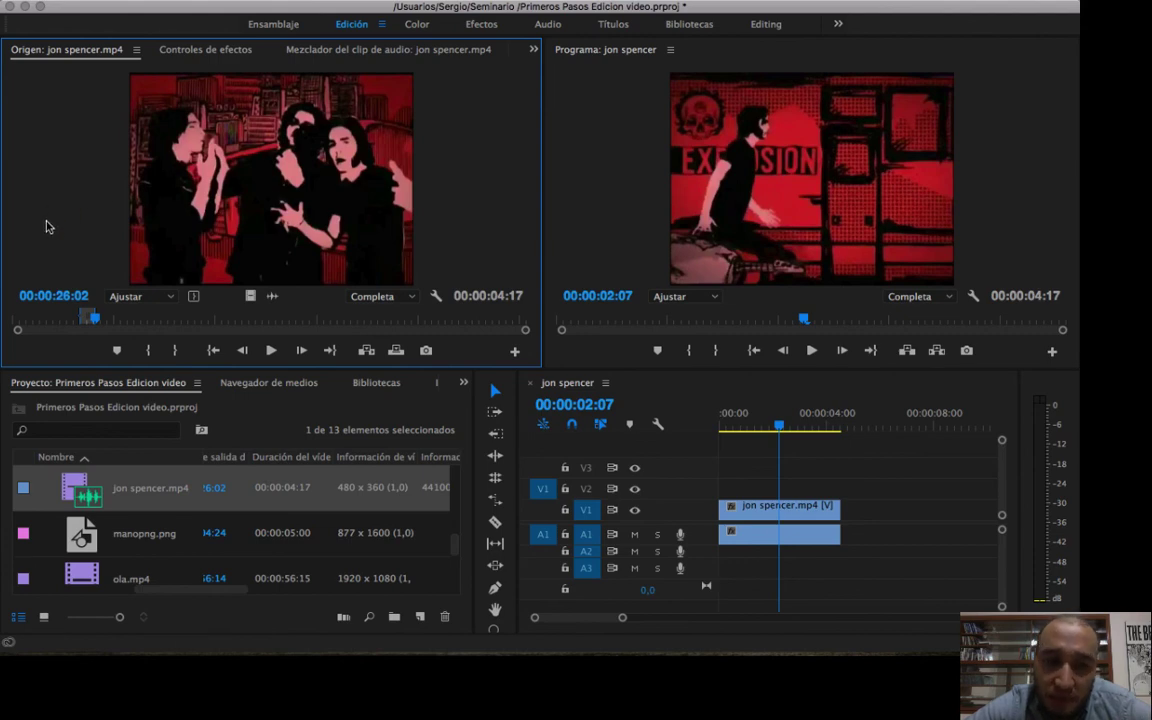
pyautogui.moveTo(157, 323); pyautogui.dragTo(188, 325)
pyautogui.press('i')
pyautogui.press('o')
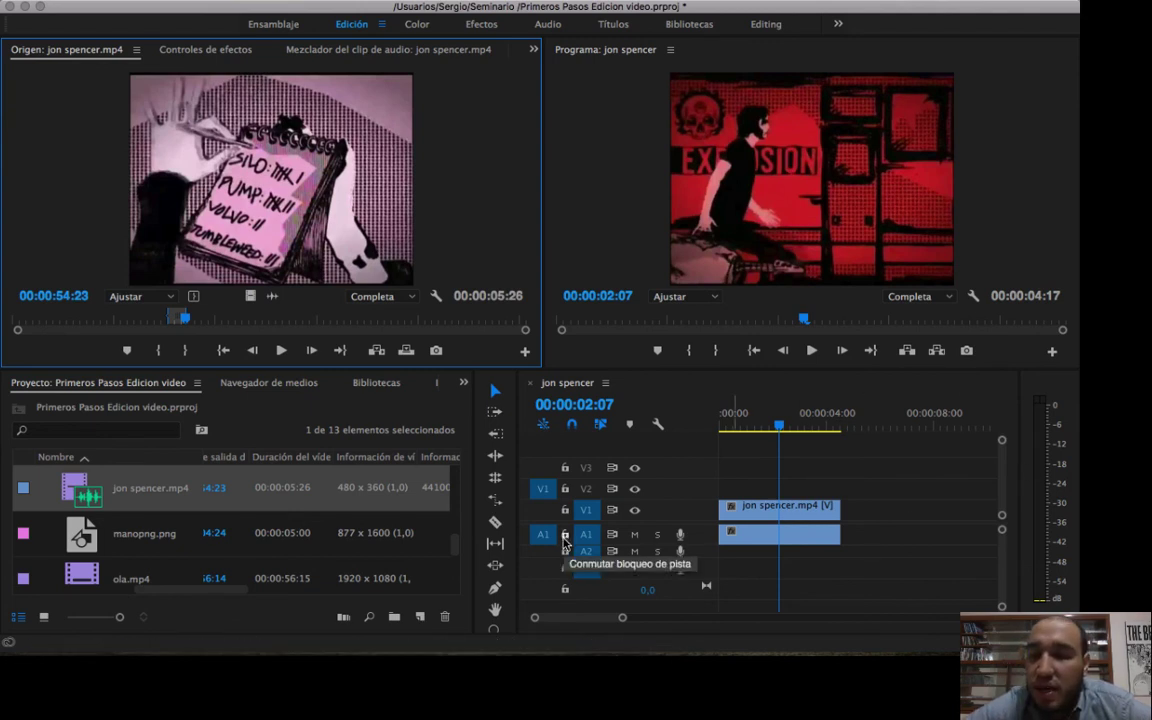
pyautogui.click(616, 240)
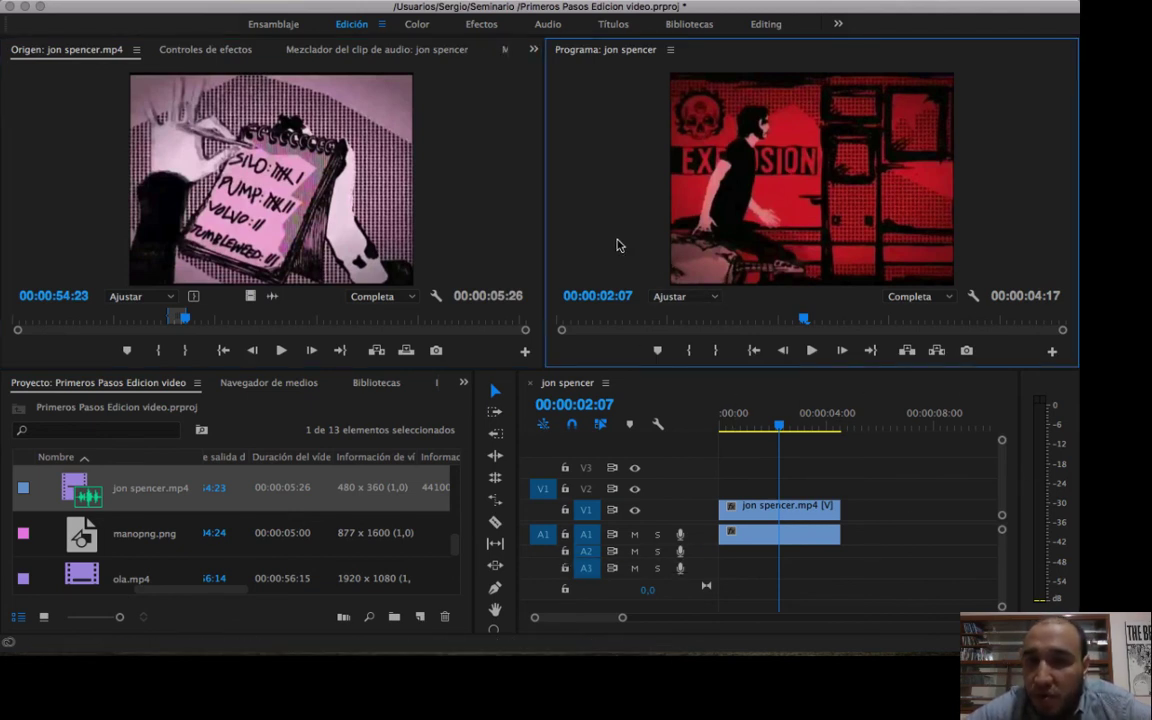